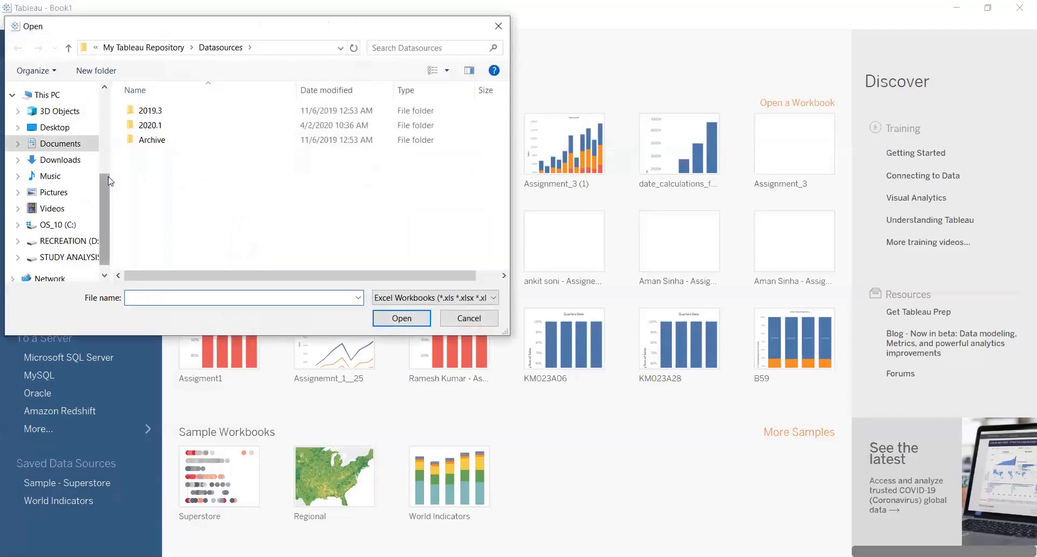
# Connect to the GLOBAL SUPER STORE 2016 SALES workbook on the Desktop and add its Orders sheet to the data source
pyautogui.scroll(5, 65, 130)
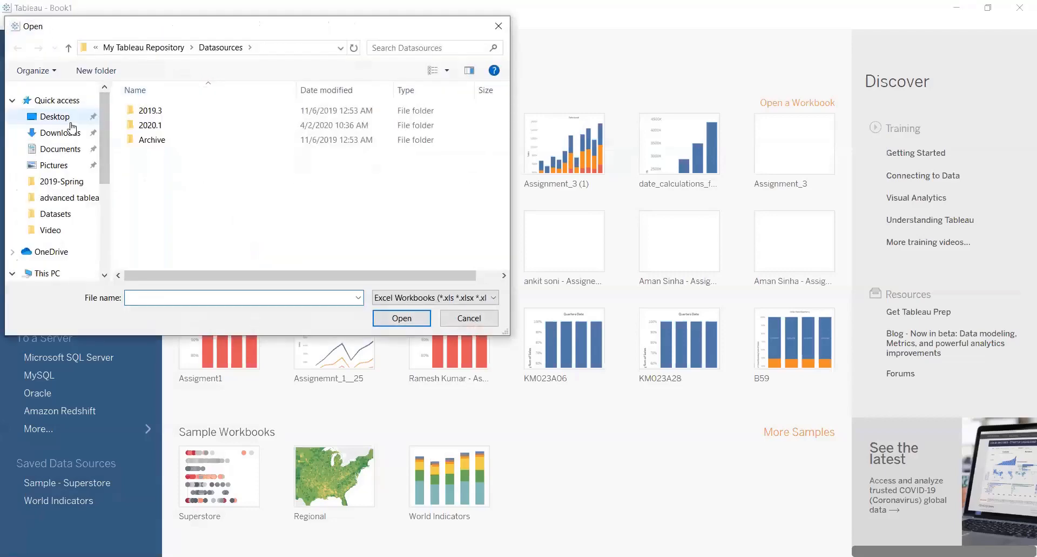
pyautogui.click(55, 116)
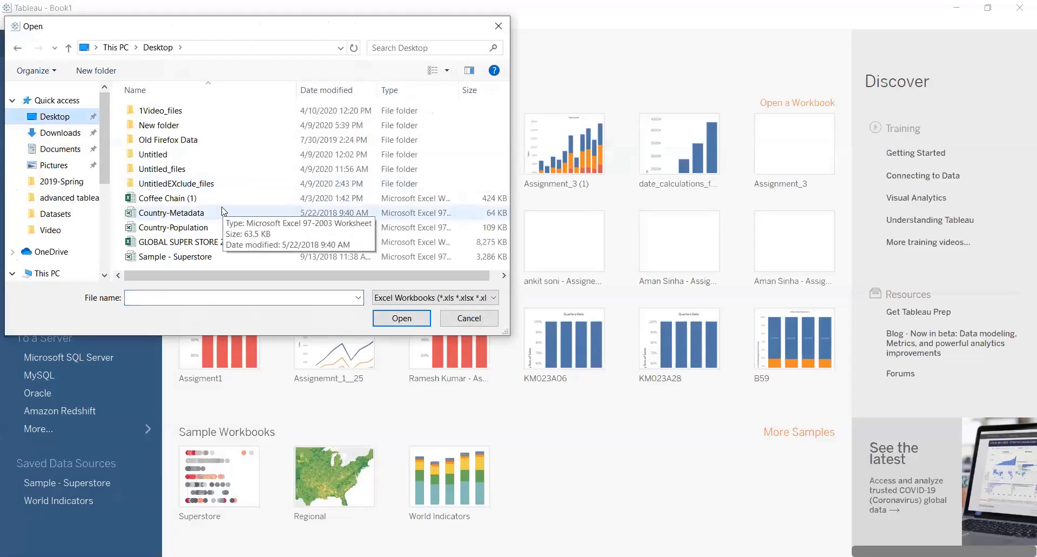
pyautogui.click(193, 243)
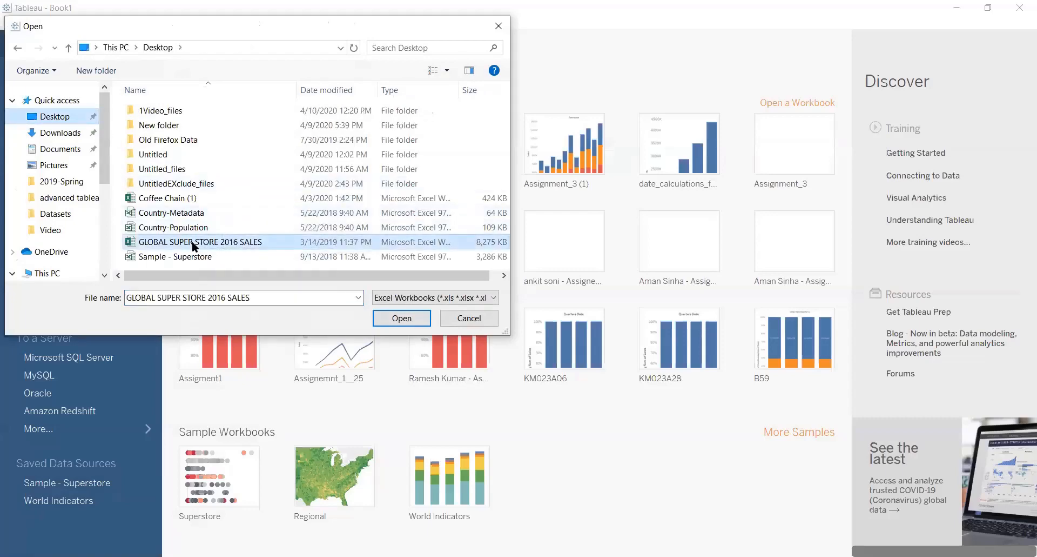
pyautogui.click(406, 317)
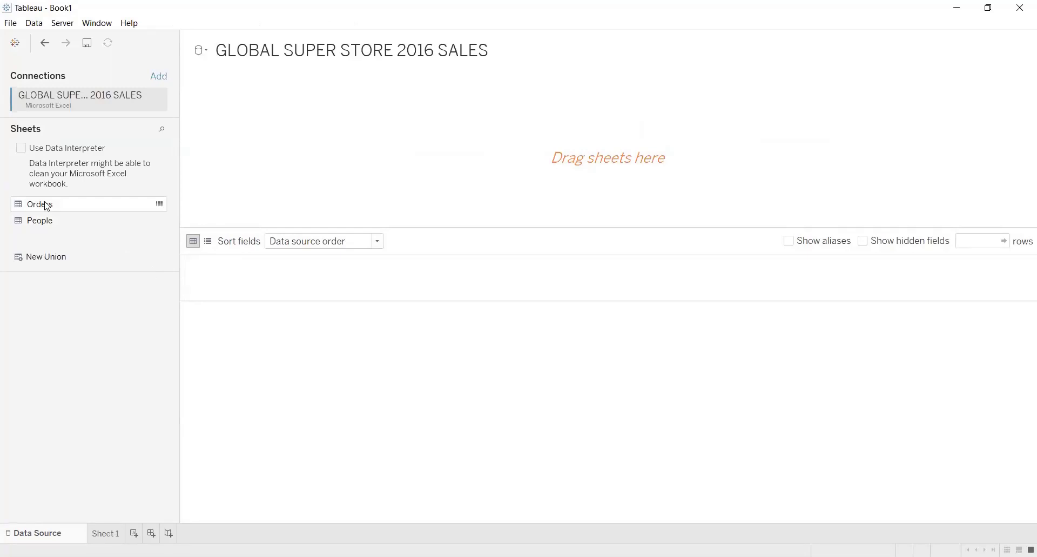
pyautogui.moveTo(48, 205); pyautogui.dragTo(274, 167)
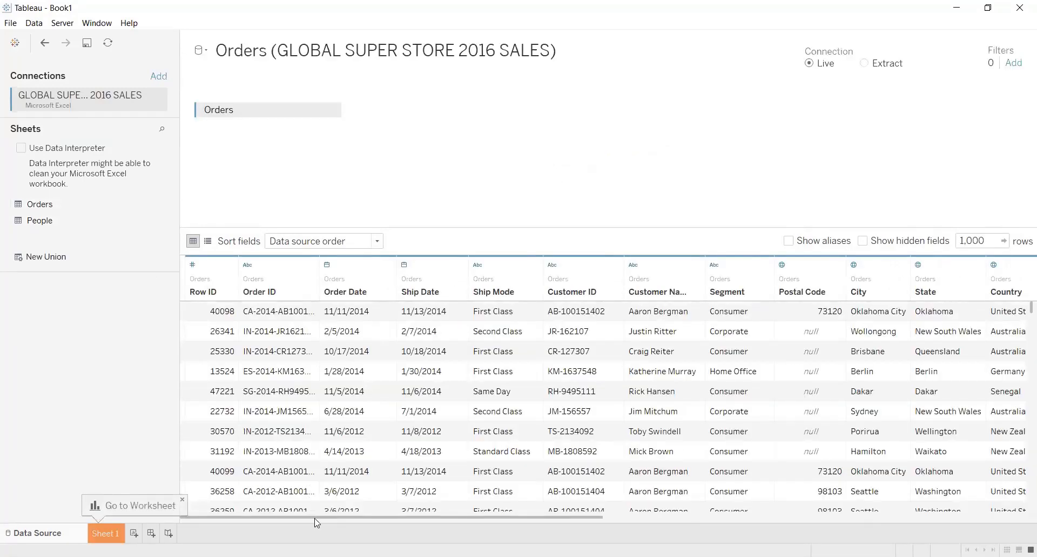
# Look through the Orders table's columns up to Sales, and open the Sheet 1 worksheet
pyautogui.moveTo(321, 518); pyautogui.dragTo(341, 516)
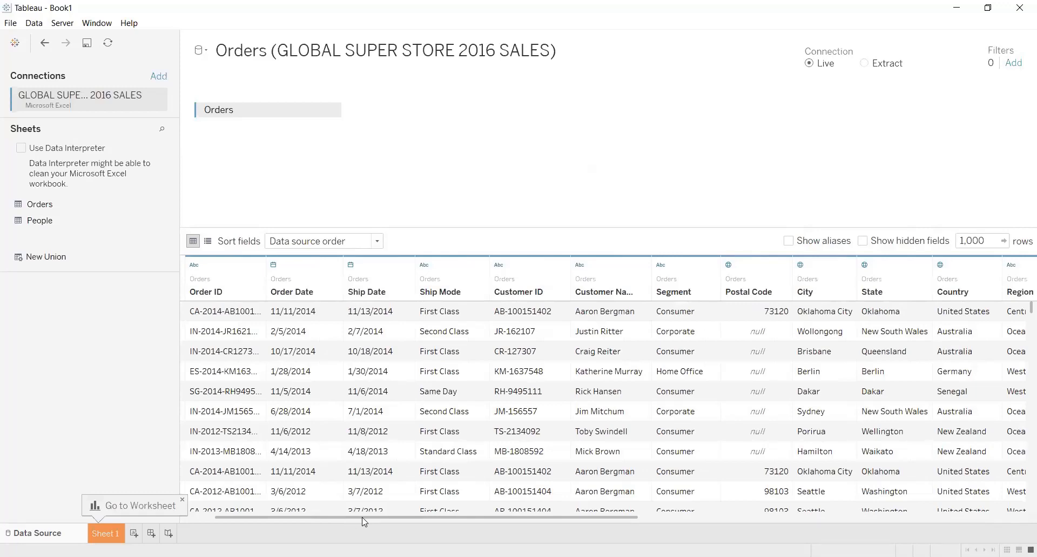
pyautogui.hscroll(1, 365, 521)
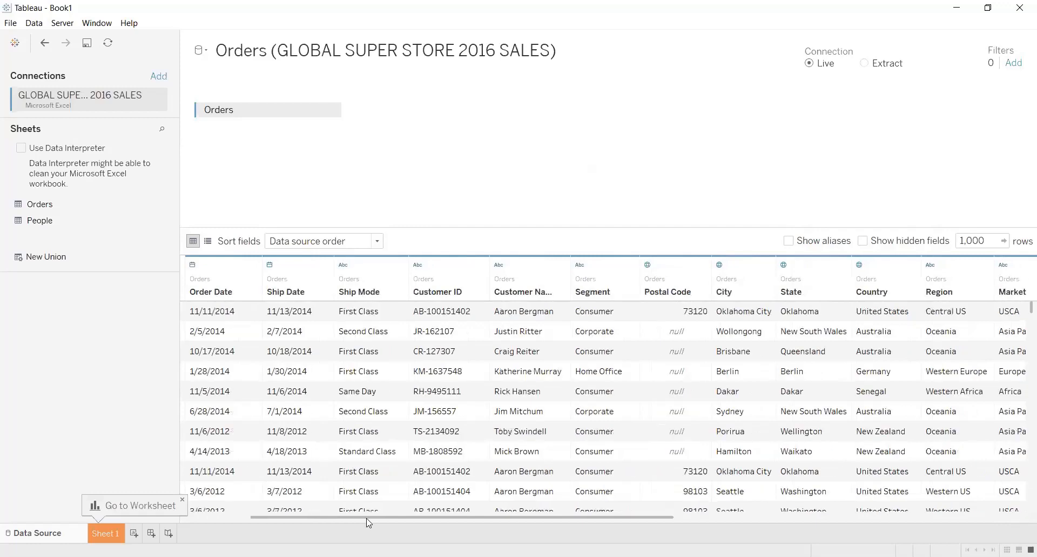
pyautogui.hscroll(1, 405, 523)
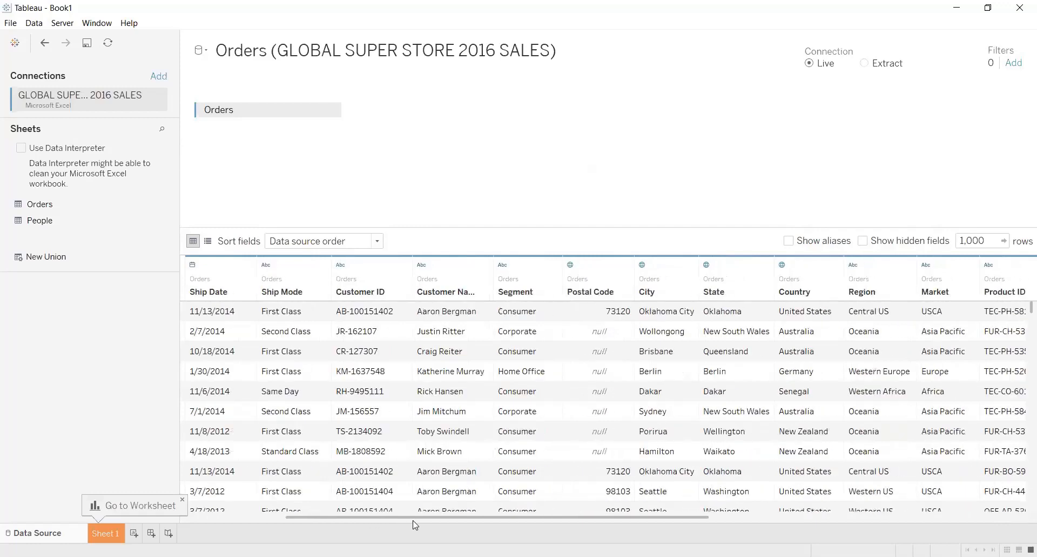
pyautogui.moveTo(415, 525); pyautogui.dragTo(485, 526)
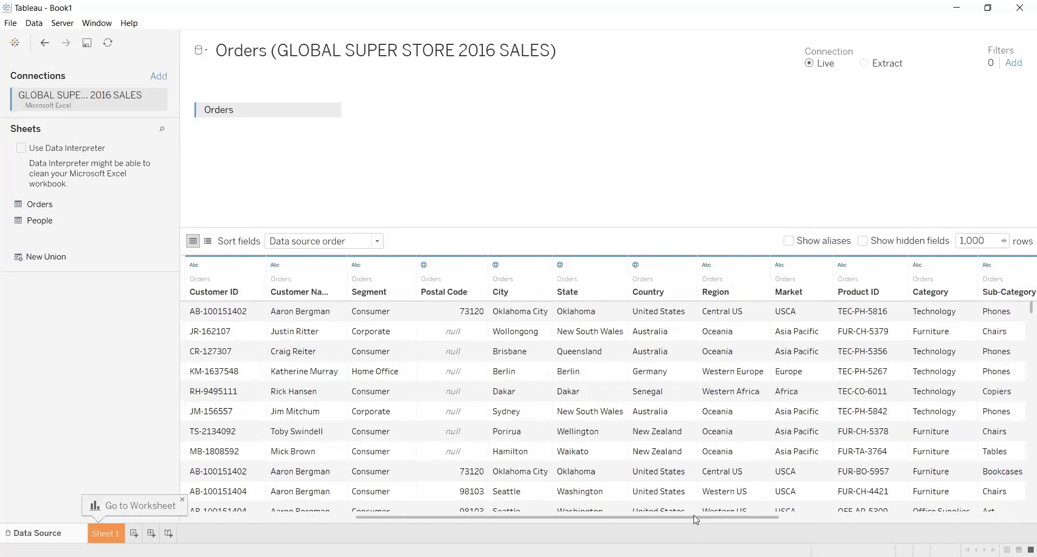
pyautogui.moveTo(695, 519); pyautogui.dragTo(760, 524)
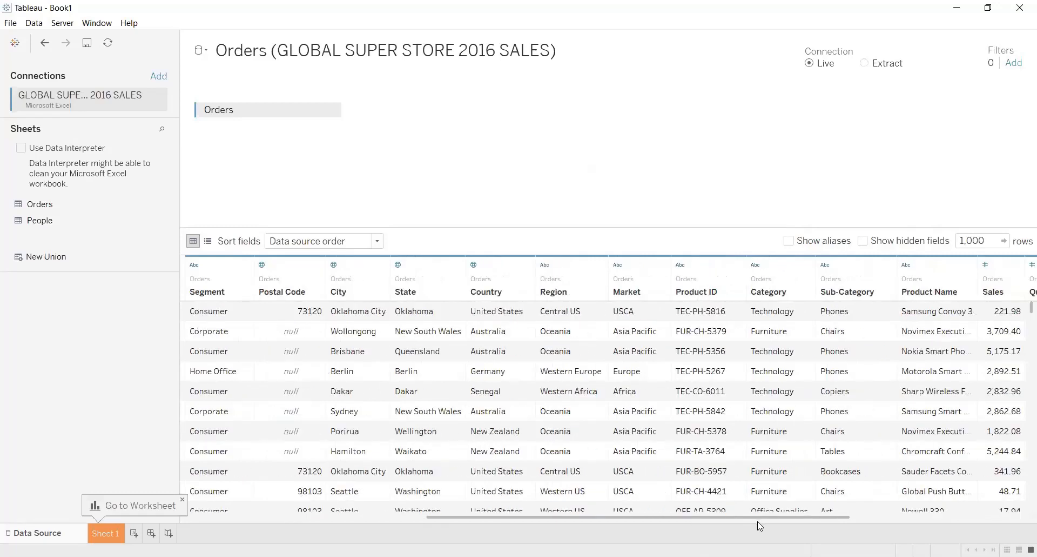
pyautogui.moveTo(774, 525); pyautogui.dragTo(503, 535)
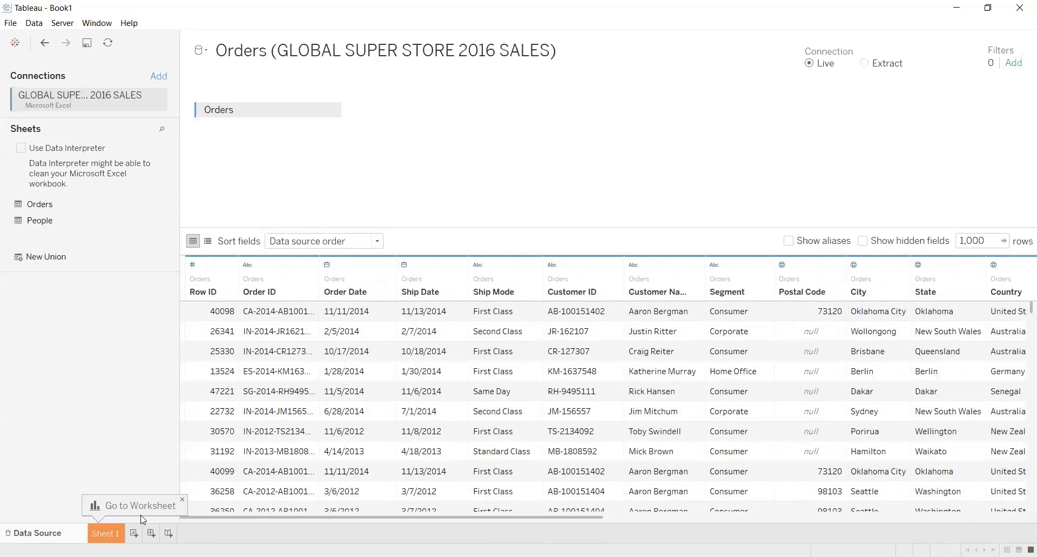
pyautogui.click(109, 534)
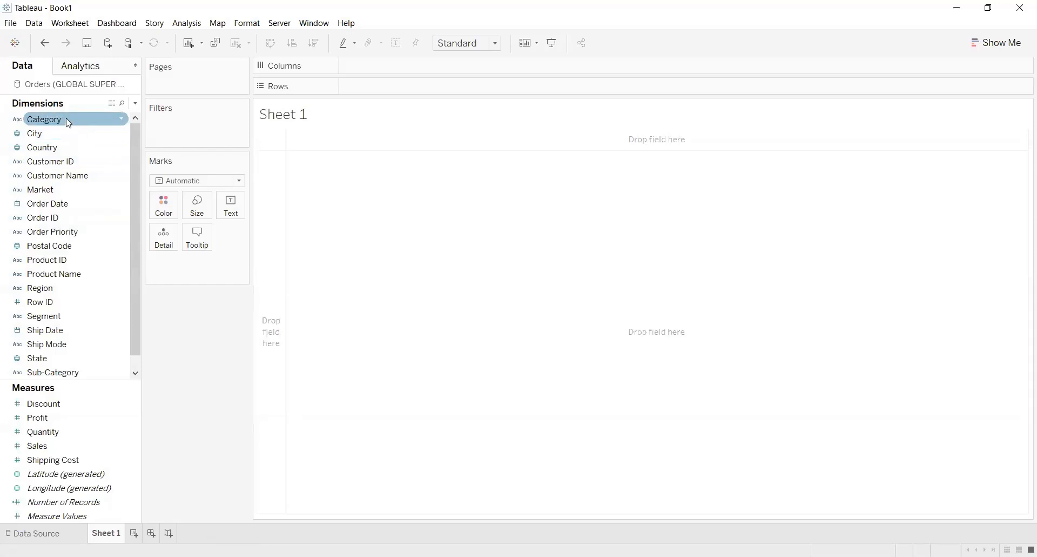
pyautogui.moveTo(64, 144); pyautogui.dragTo(236, 119)
pyautogui.moveTo(390, 88); pyautogui.dragTo(389, 85)
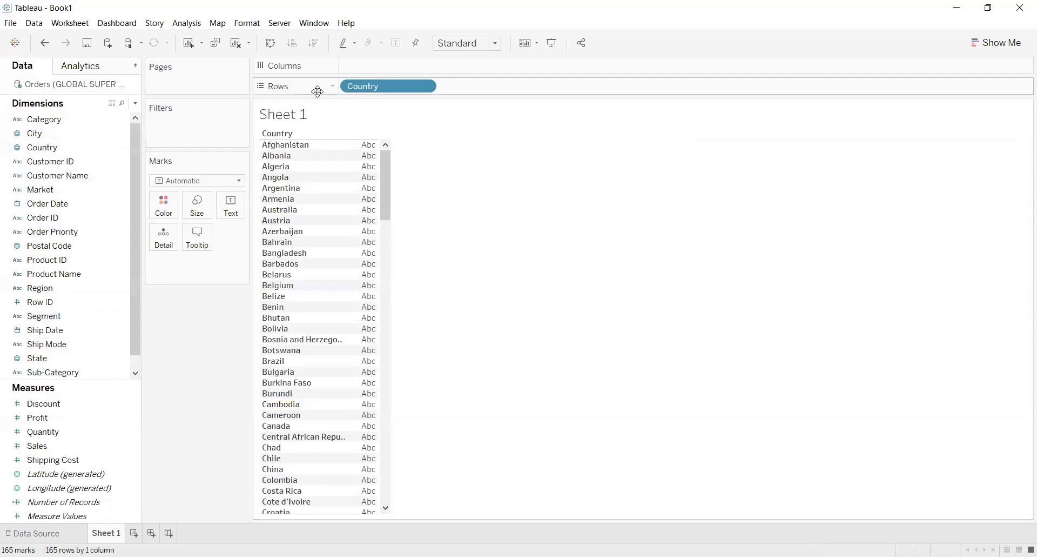
pyautogui.moveTo(375, 87); pyautogui.dragTo(140, 246)
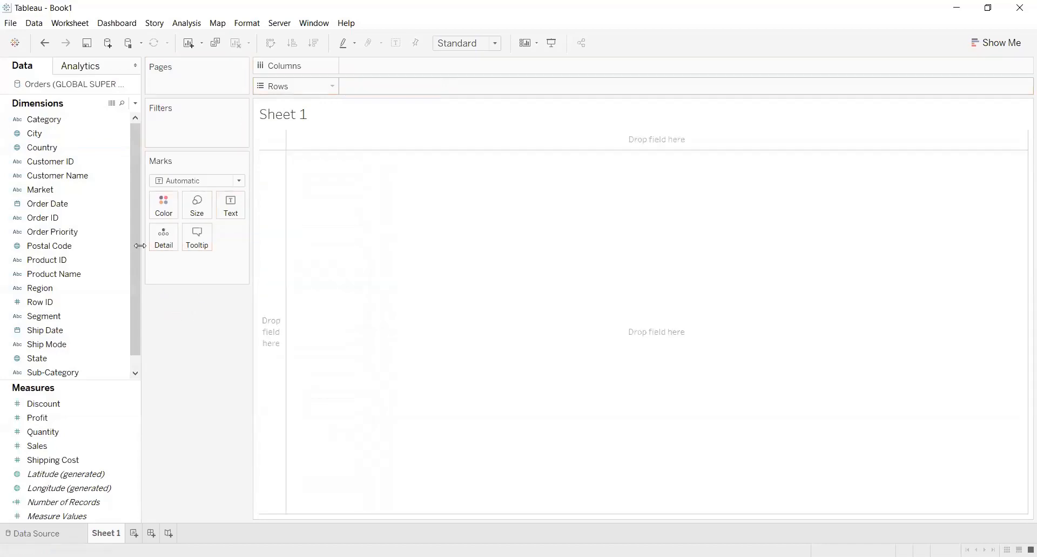
# Create a hierarchy from the Country dimension and name it "Country, State, City"
pyautogui.rightClick(99, 145)
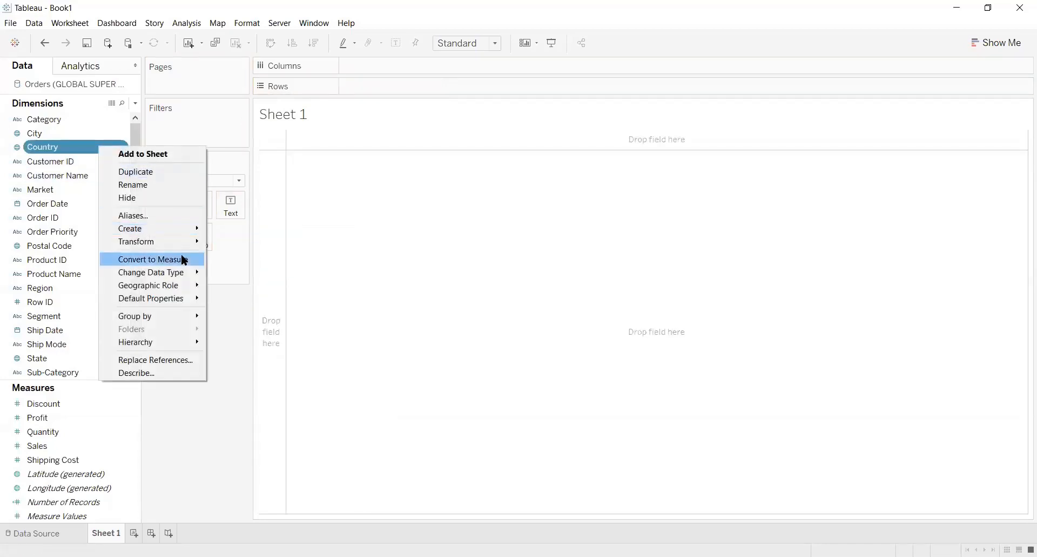
pyautogui.moveTo(186, 286)
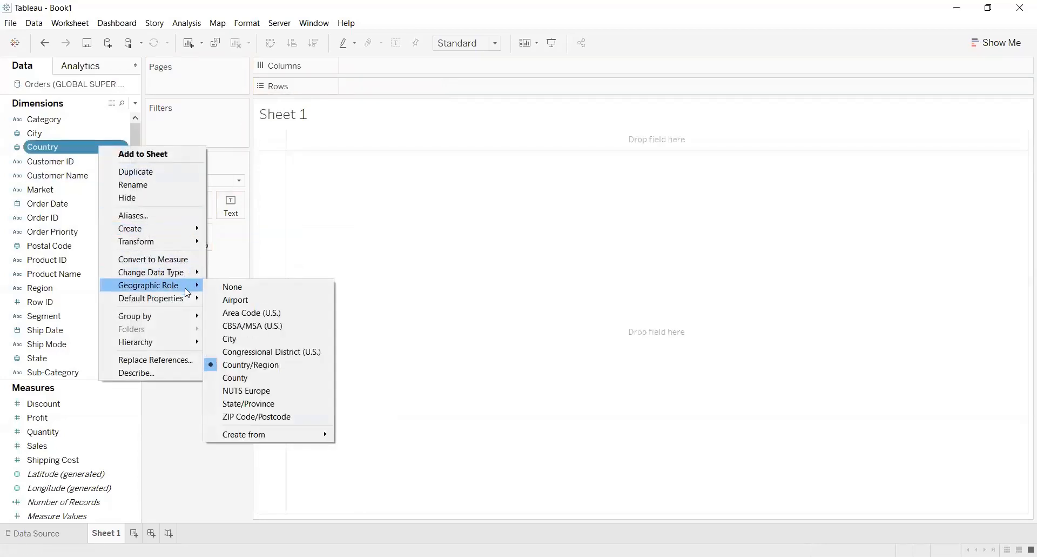
pyautogui.moveTo(182, 342)
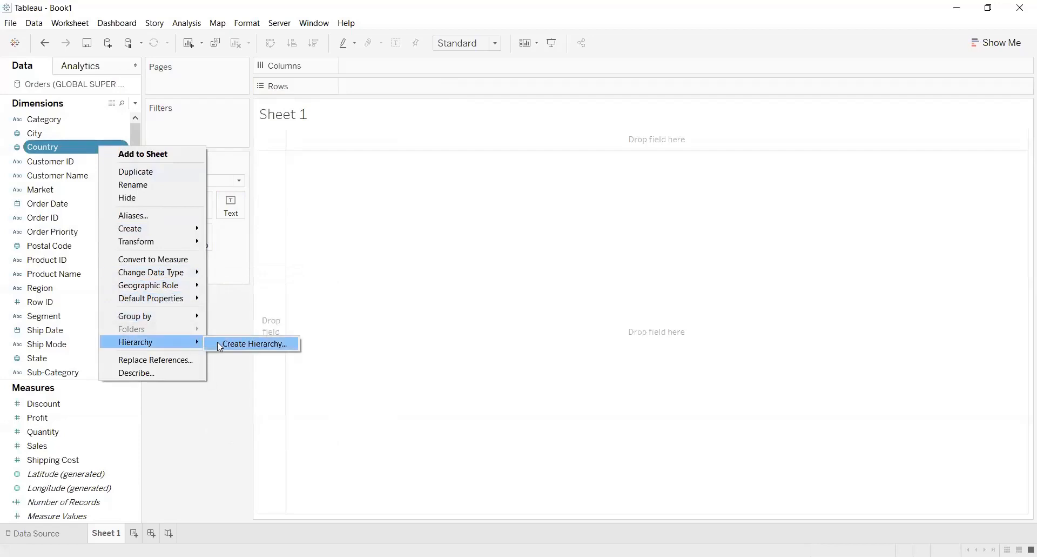
pyautogui.click(249, 344)
pyautogui.click(482, 272)
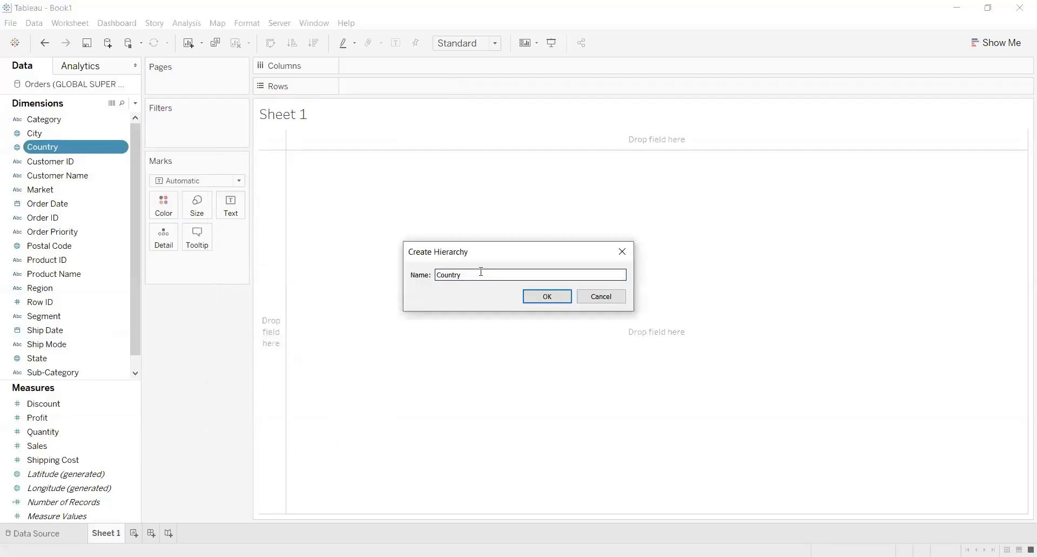
pyautogui.write(', State, City')
pyautogui.click(546, 296)
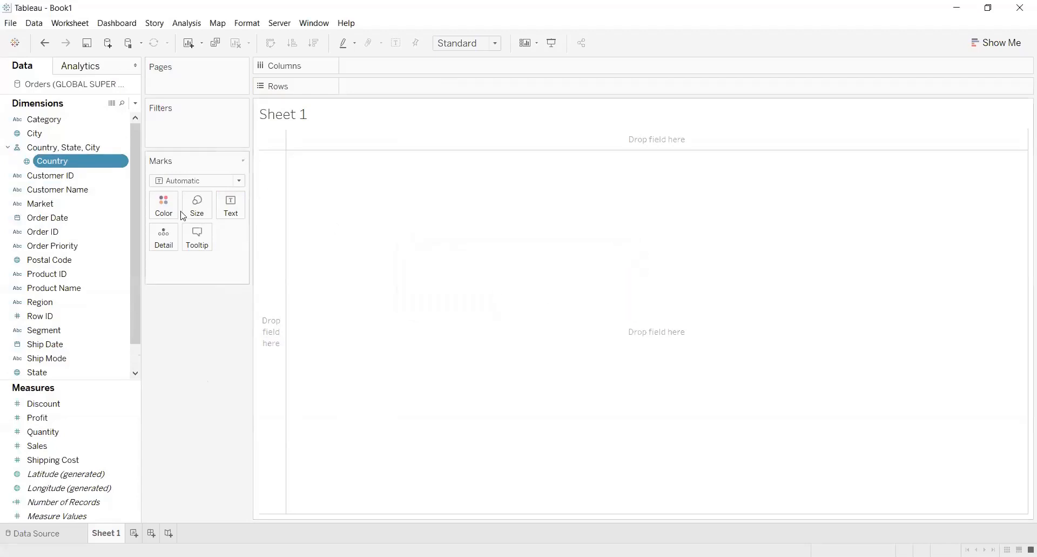
# Add the State and City dimensions to the "Country, State, City" hierarchy, in that order below Country
pyautogui.rightClick(103, 371)
pyautogui.moveTo(206, 341)
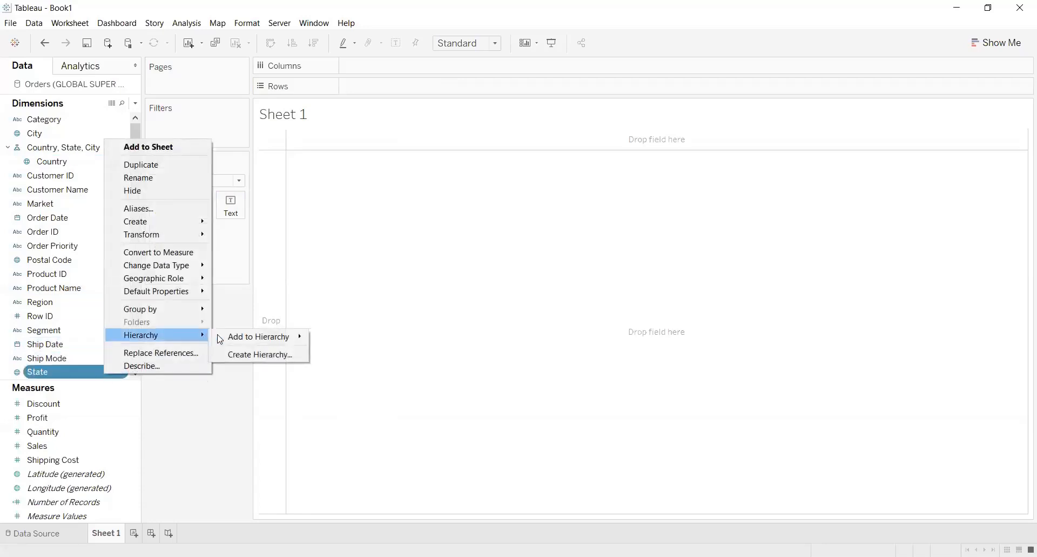
pyautogui.moveTo(286, 339)
pyautogui.click(327, 339)
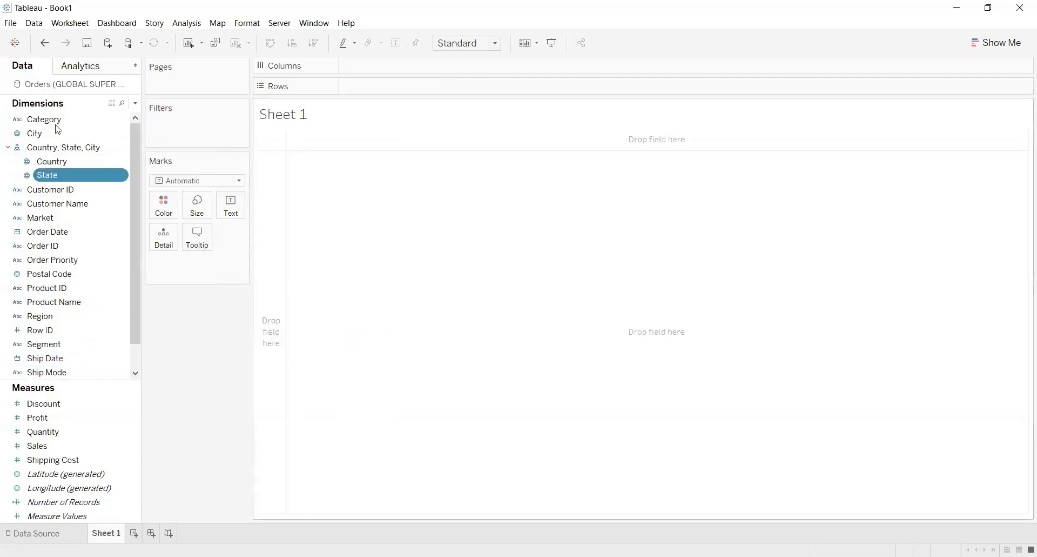
pyautogui.moveTo(52, 135); pyautogui.dragTo(79, 182)
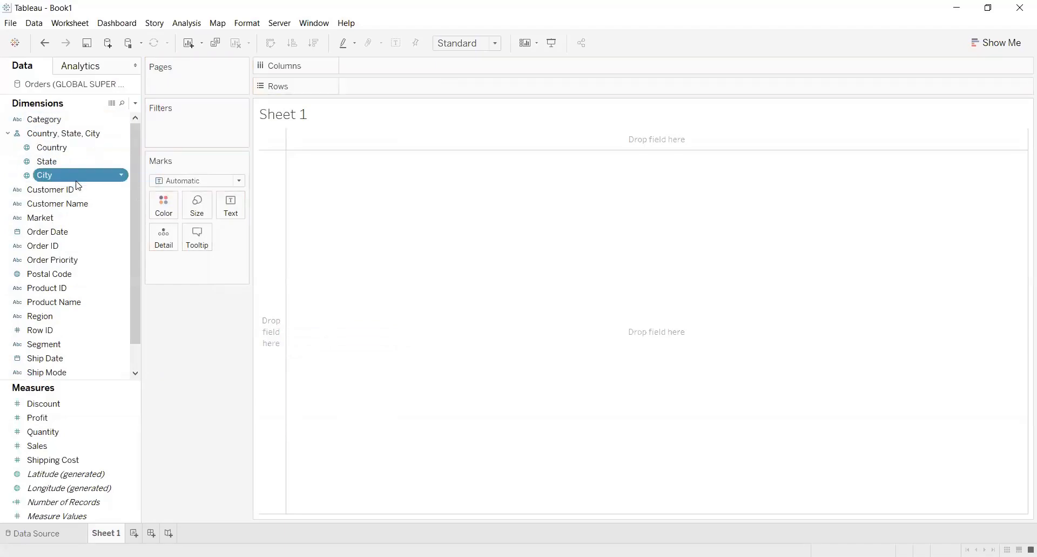
# Place Country on Rows and expand the hierarchy to show State and City as well
pyautogui.moveTo(84, 149); pyautogui.dragTo(393, 92)
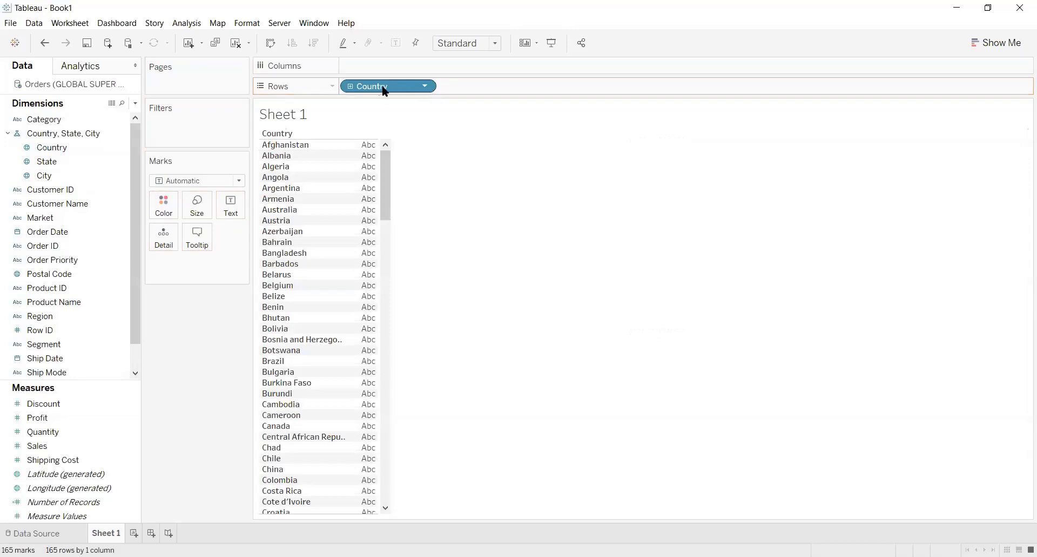
pyautogui.click(350, 87)
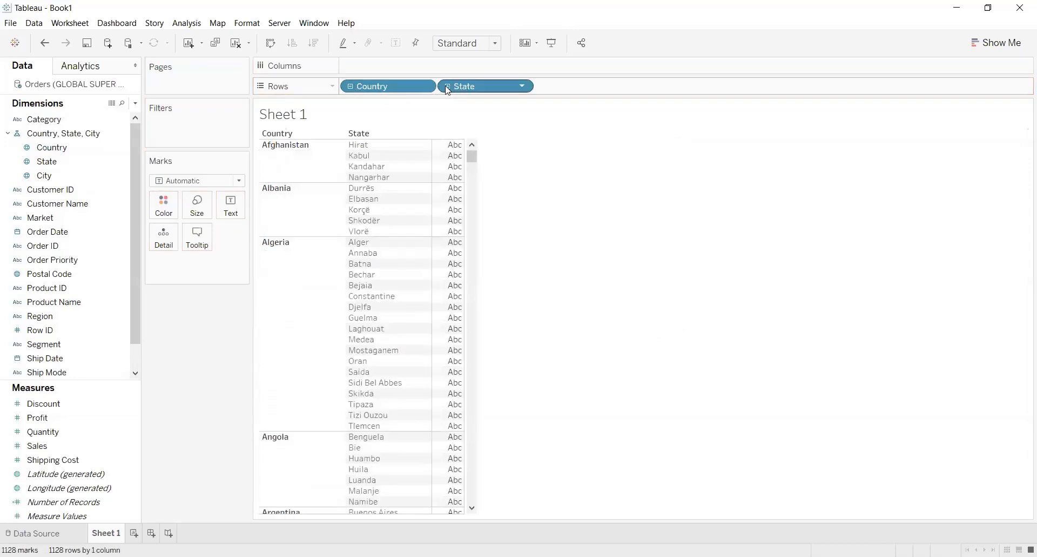
pyautogui.click(448, 90)
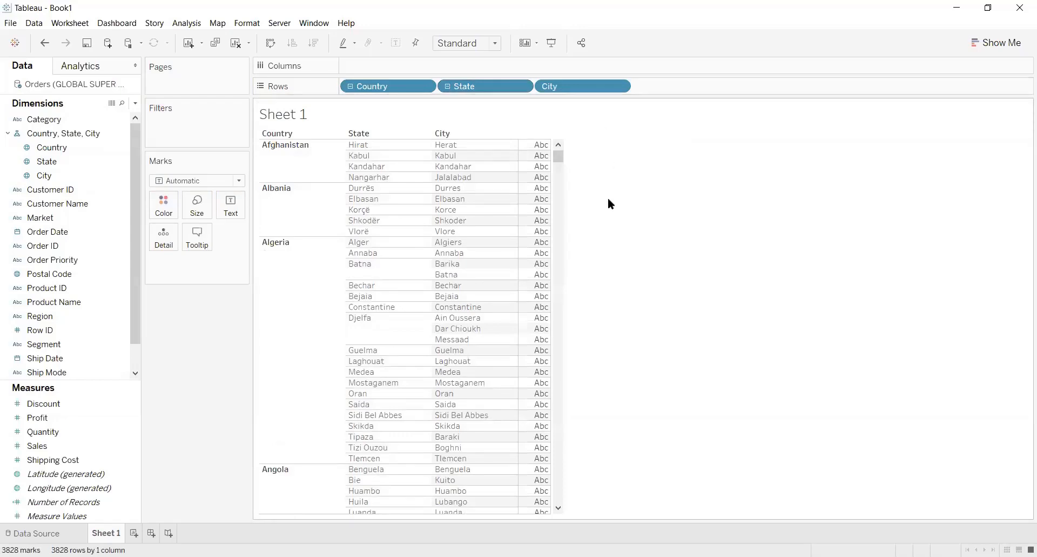
pyautogui.moveTo(559, 154)
pyautogui.mouseDown()
pyautogui.moveTo(562, 208)
pyautogui.moveTo(563, 154)
pyautogui.mouseUp()
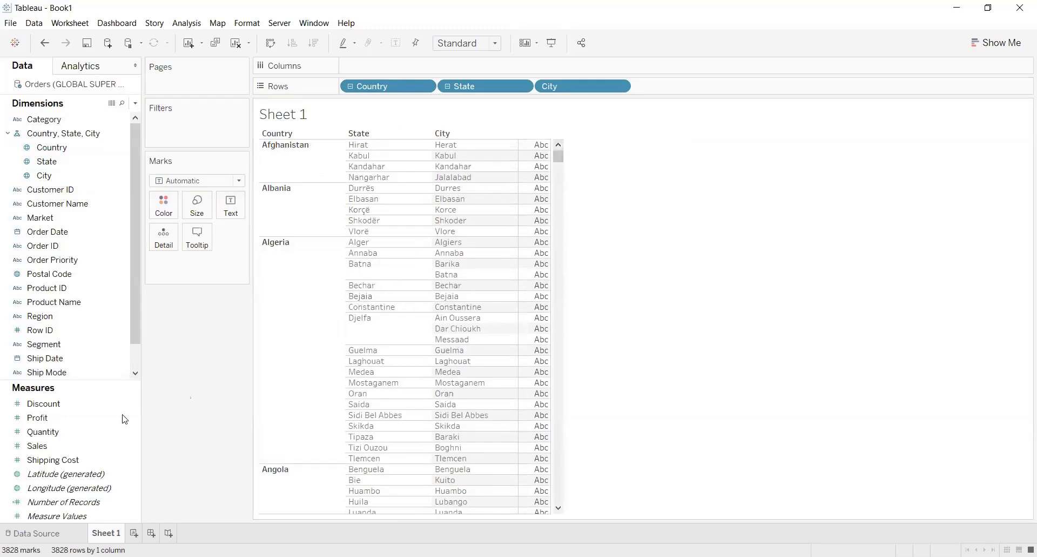
# Add Sales as the values of the table and change its aggregation to Average
pyautogui.click(77, 446)
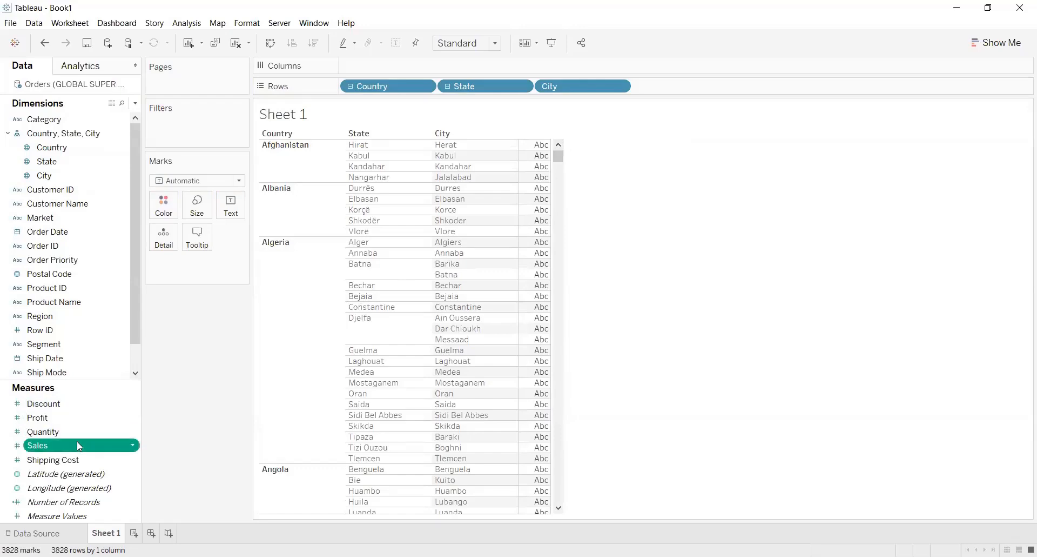
pyautogui.moveTo(76, 441); pyautogui.dragTo(540, 233)
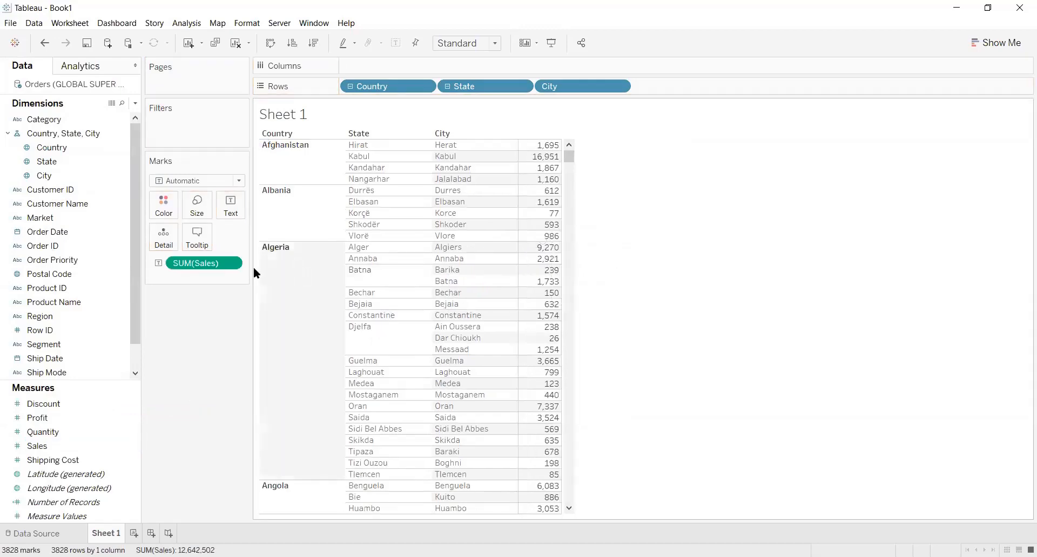
pyautogui.click(230, 263)
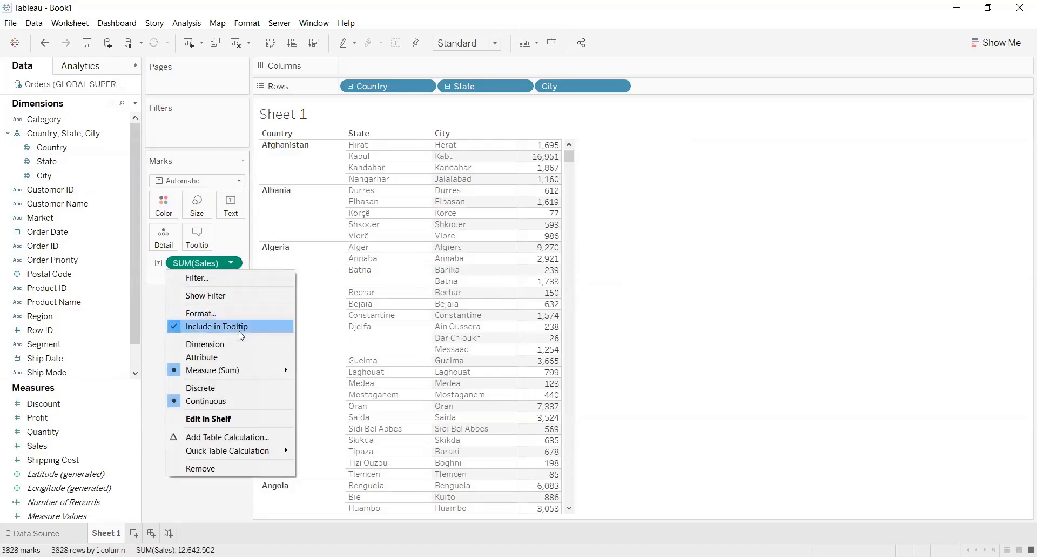
pyautogui.moveTo(266, 372)
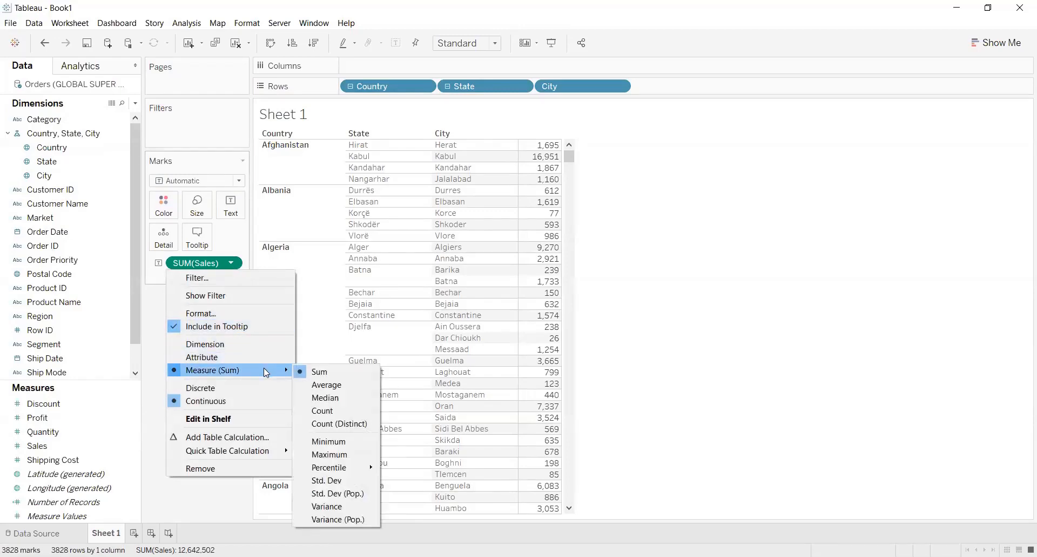
pyautogui.click(335, 385)
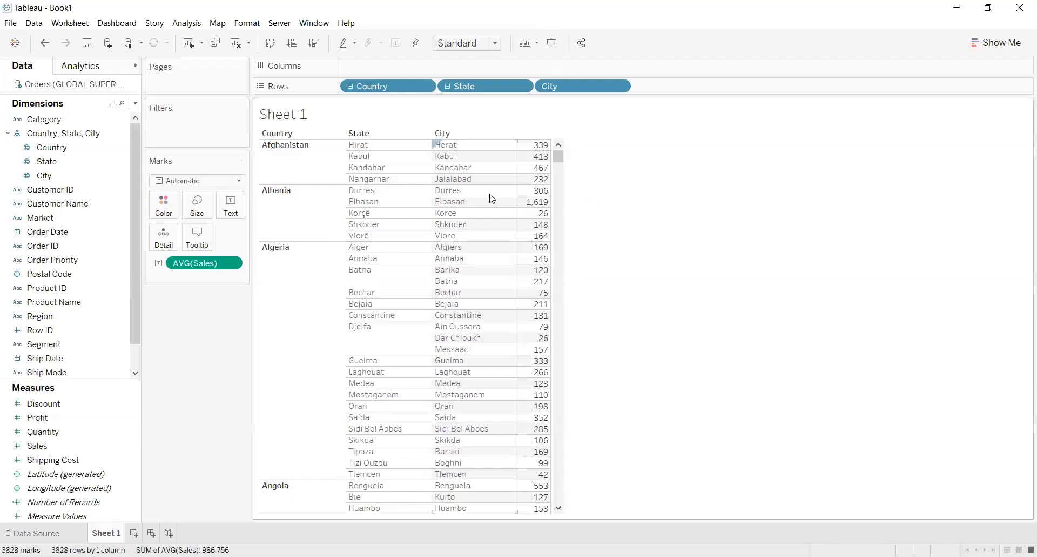
pyautogui.moveTo(532, 171)
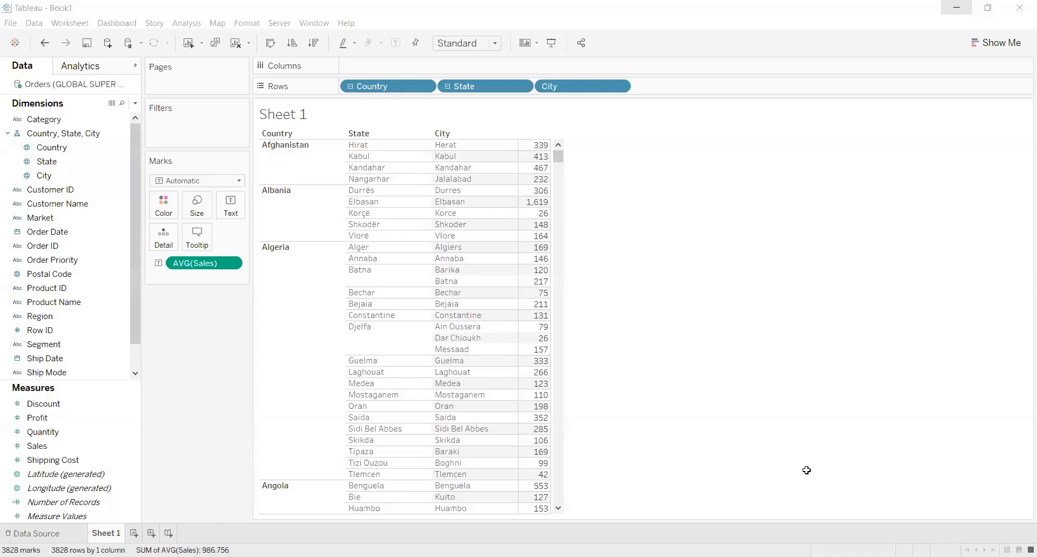
# Switch to the Excel workbook and filter the Country column of the Orders sheet to Afghanistan only
pyautogui.hotkey('alt', 'Tab')
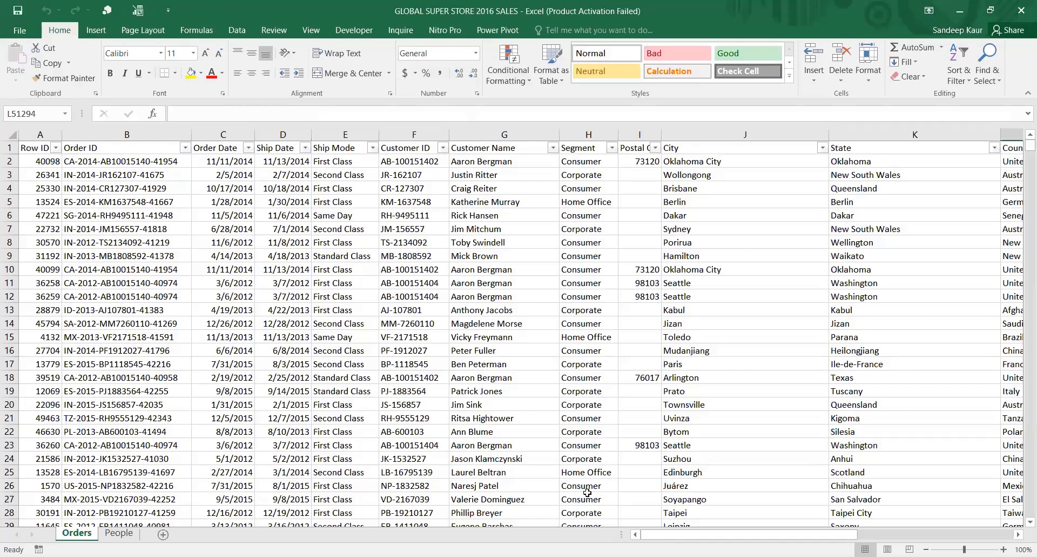
pyautogui.moveTo(684, 533); pyautogui.dragTo(766, 534)
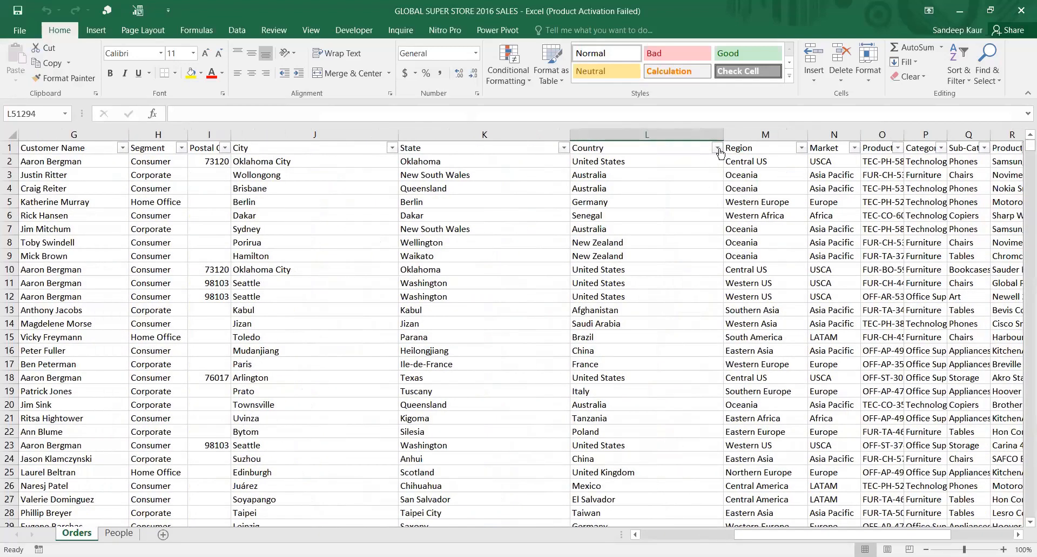
pyautogui.click(718, 149)
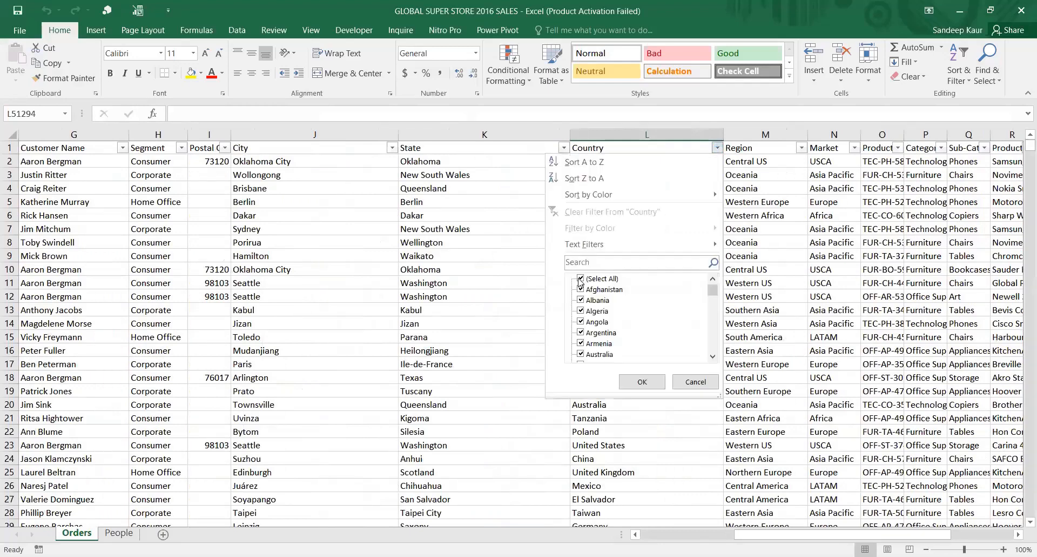
pyautogui.click(580, 279)
pyautogui.click(582, 292)
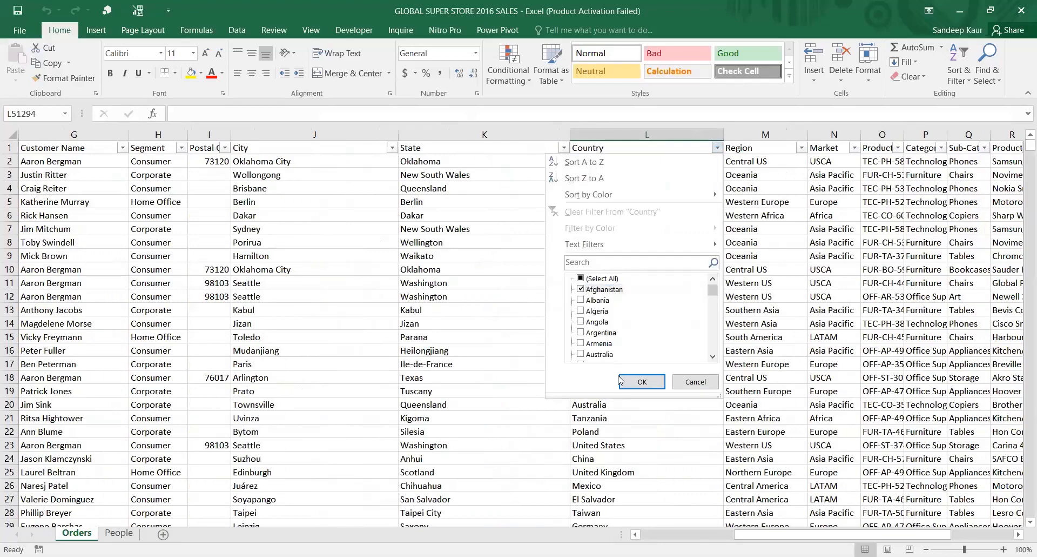
pyautogui.click(643, 382)
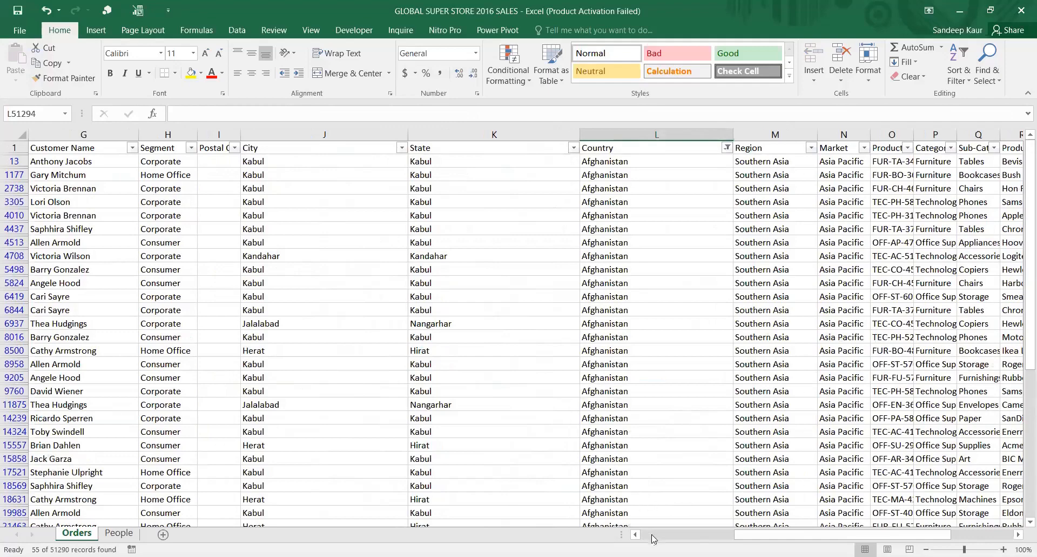
# Examine the Kabul entries in the City column and the corresponding Sales amounts of the filtered rows
pyautogui.moveTo(777, 538); pyautogui.dragTo(846, 533)
pyautogui.moveTo(769, 539); pyautogui.dragTo(764, 538)
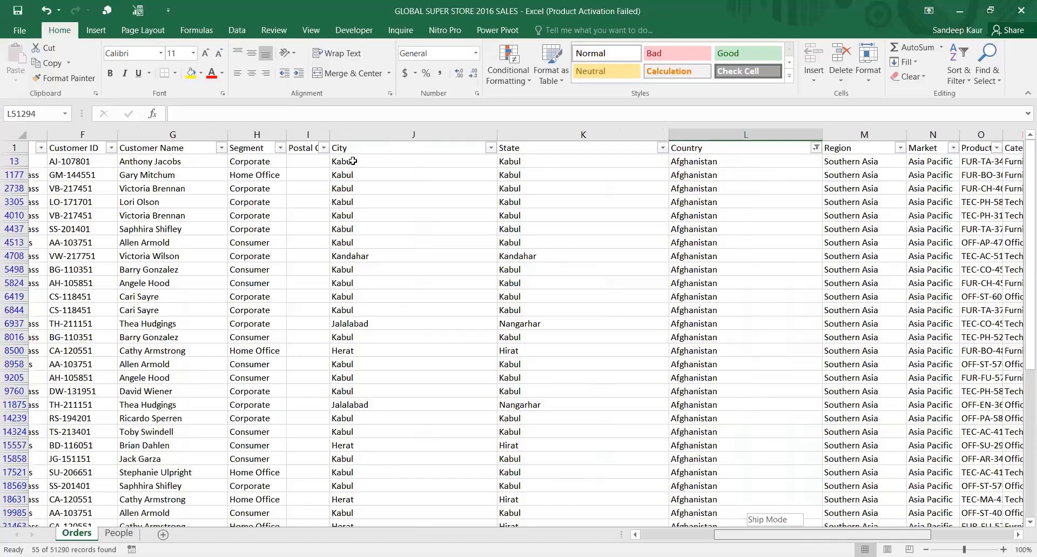
pyautogui.moveTo(356, 162); pyautogui.dragTo(369, 308)
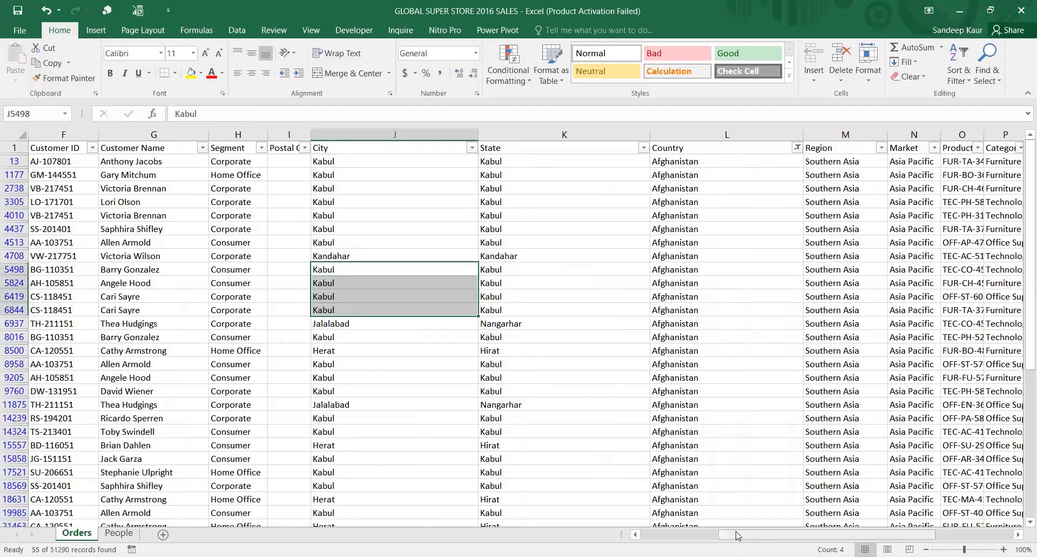
pyautogui.moveTo(737, 535); pyautogui.dragTo(797, 528)
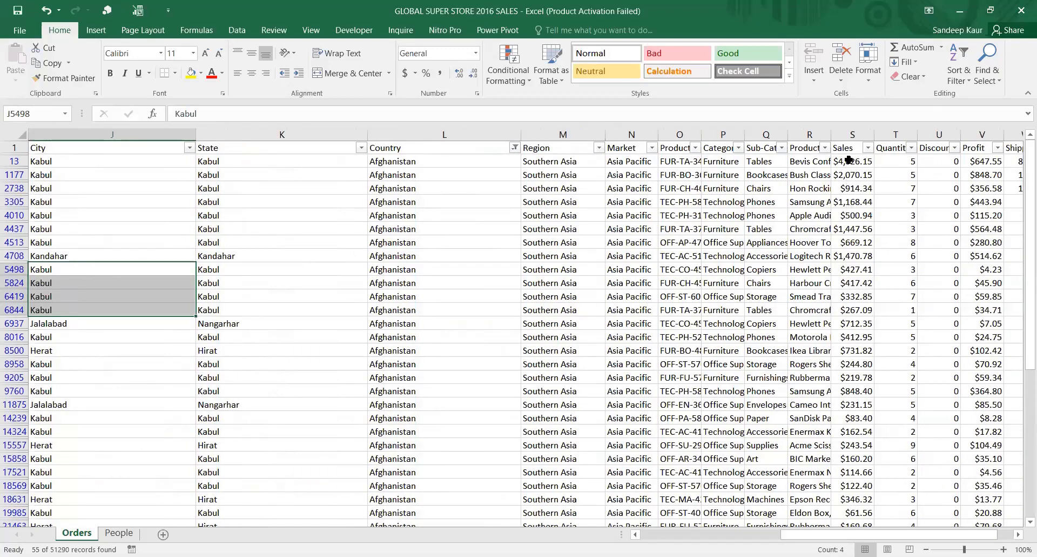
pyautogui.click(849, 160)
pyautogui.doubleClick(849, 160)
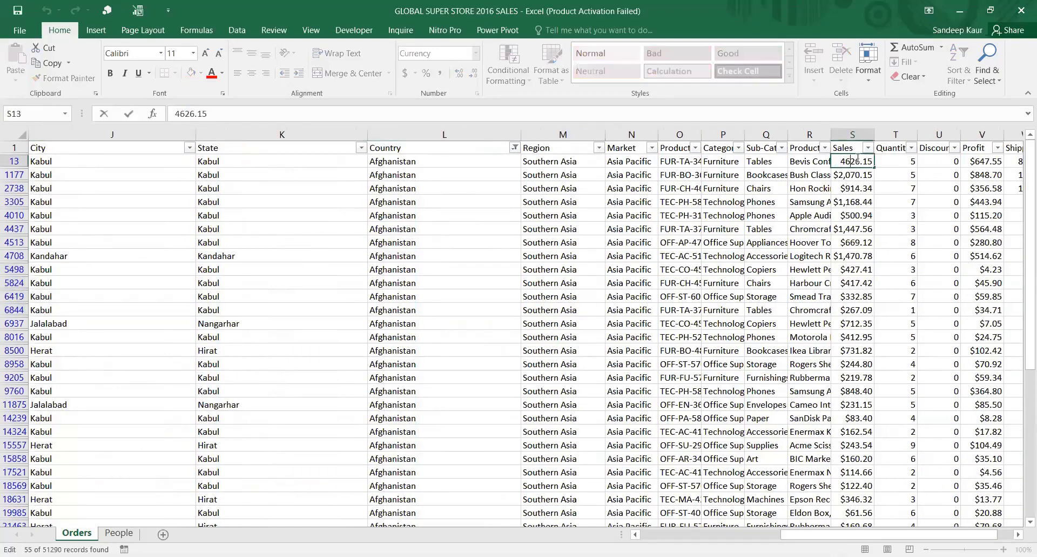
pyautogui.press('Return')
pyautogui.moveTo(859, 161); pyautogui.dragTo(860, 256)
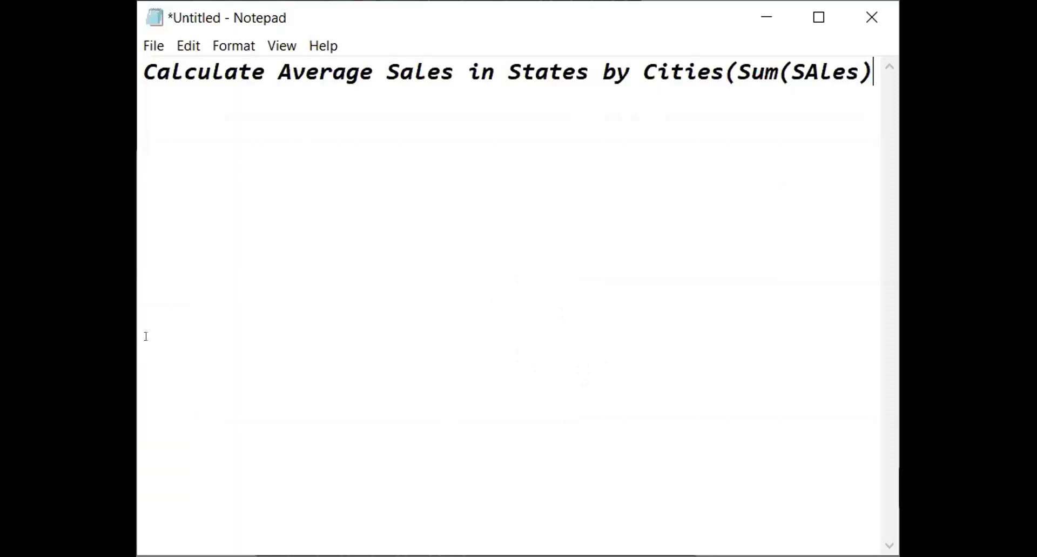
# Review the task statement in Notepad, highlighting the parts about average sales, states and the sum of sales
pyautogui.doubleClick(452, 67)
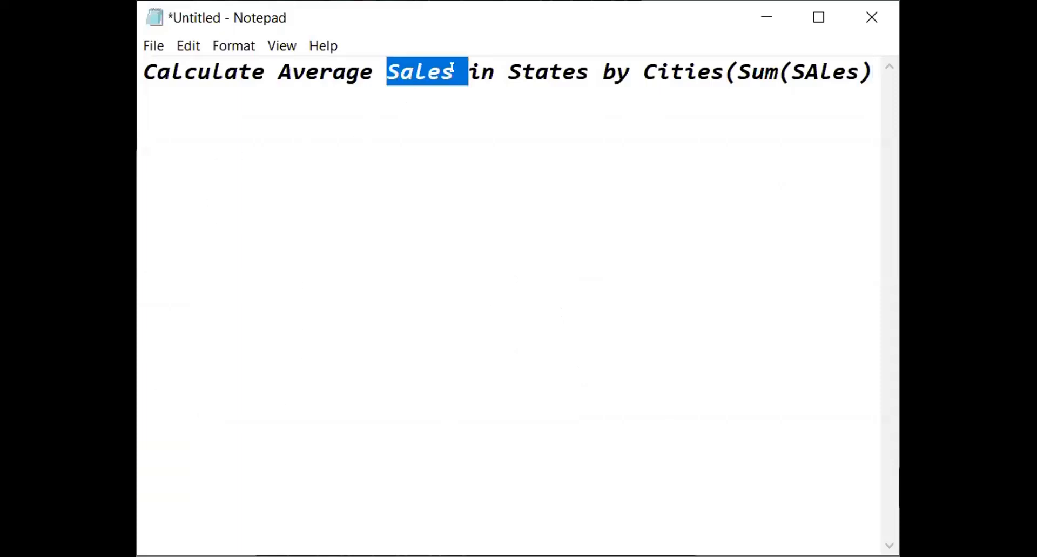
pyautogui.click(452, 67)
pyautogui.moveTo(452, 67); pyautogui.dragTo(322, 70)
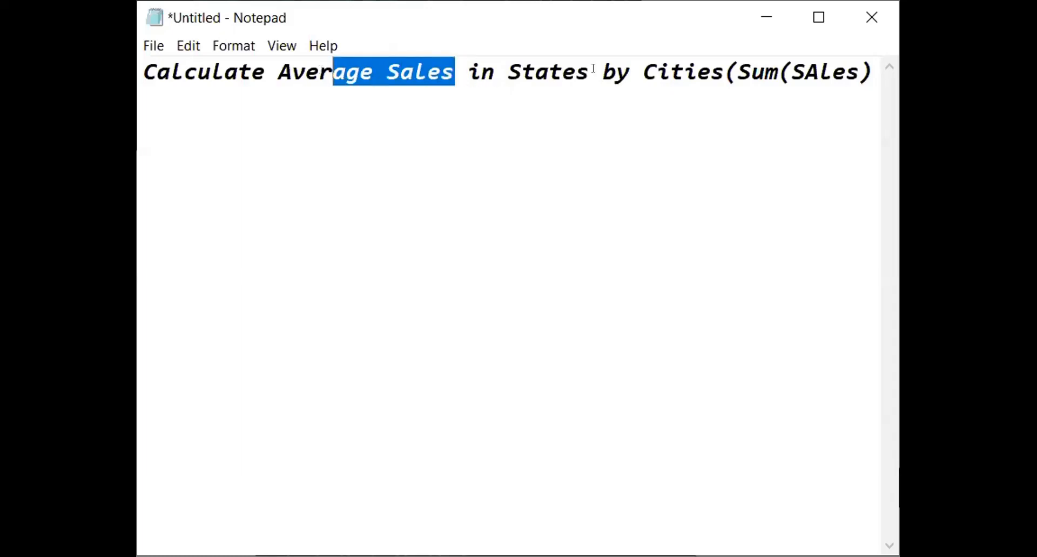
pyautogui.moveTo(592, 68); pyautogui.dragTo(505, 71)
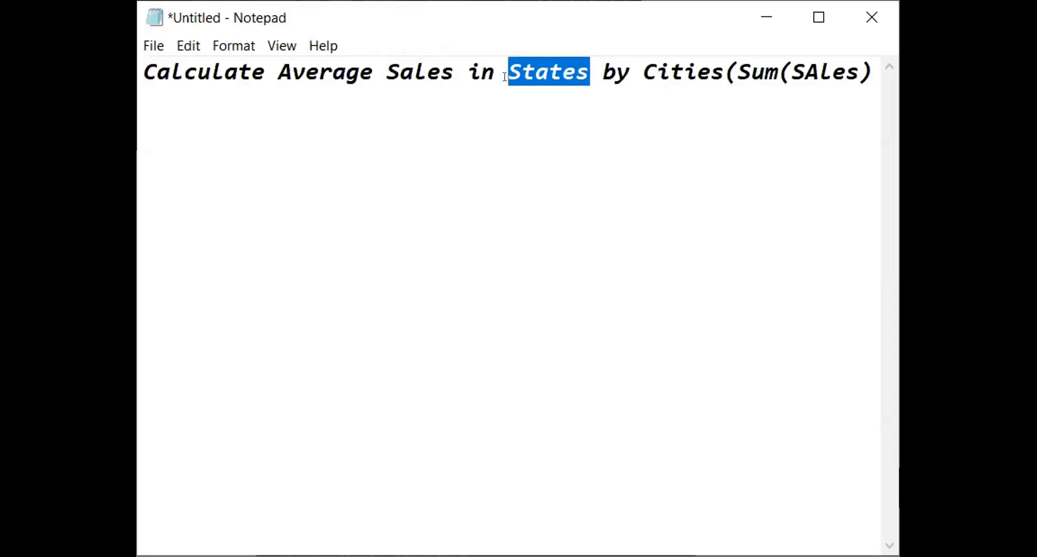
pyautogui.moveTo(723, 75); pyautogui.dragTo(859, 74)
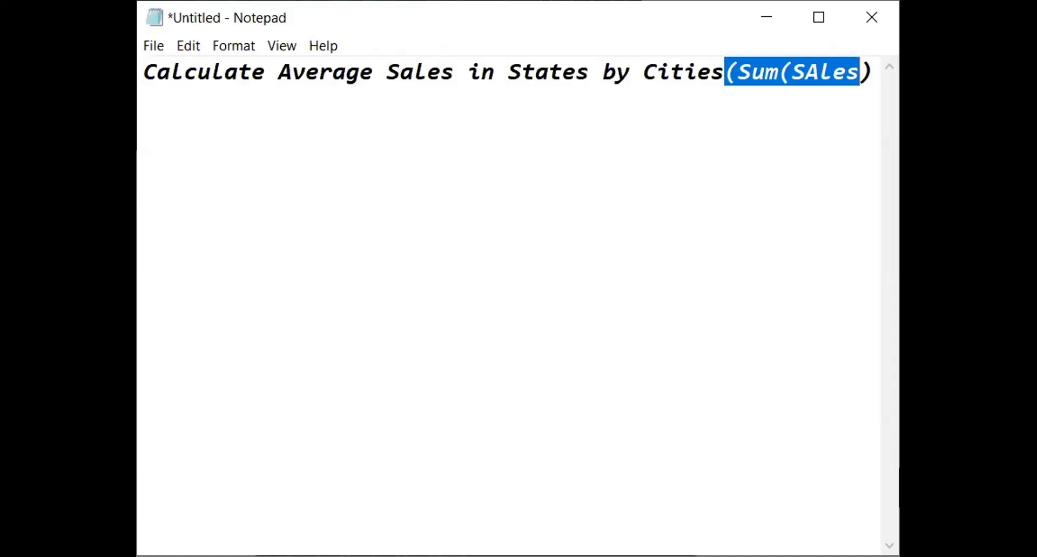
# Switch to Tableau and start a new calculated field named "Include-City"
pyautogui.hotkey('alt', 'Tab')
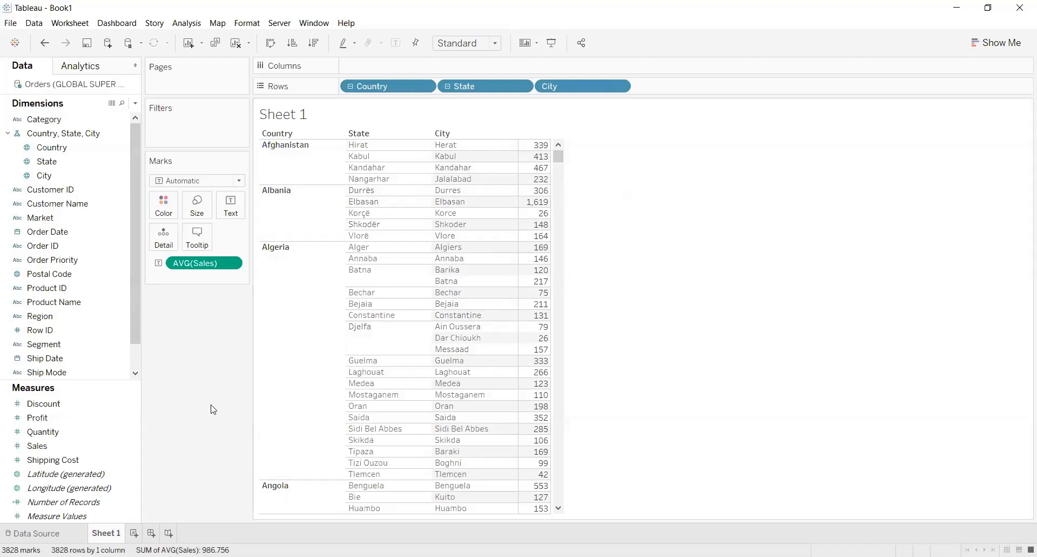
pyautogui.click(137, 105)
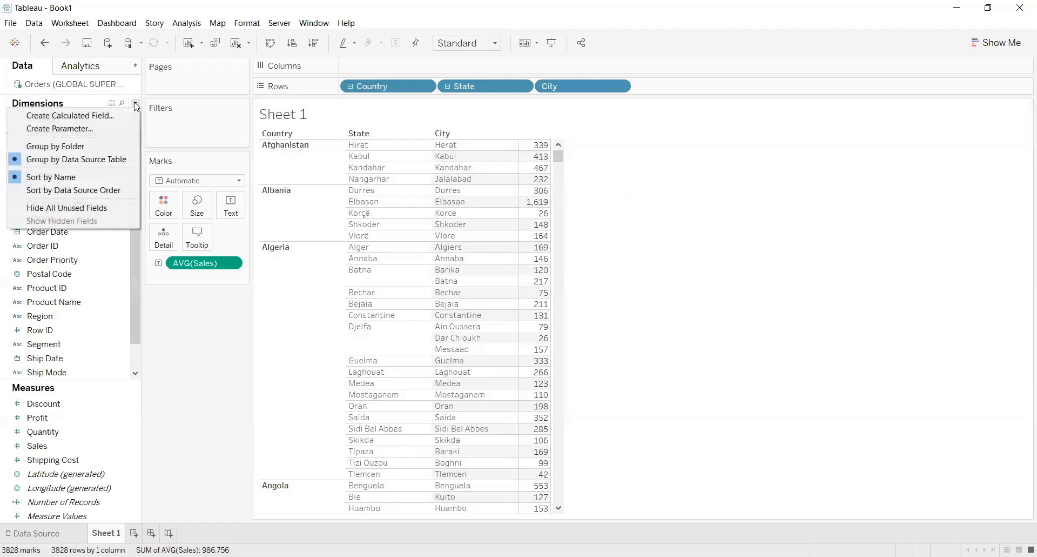
pyautogui.click(105, 116)
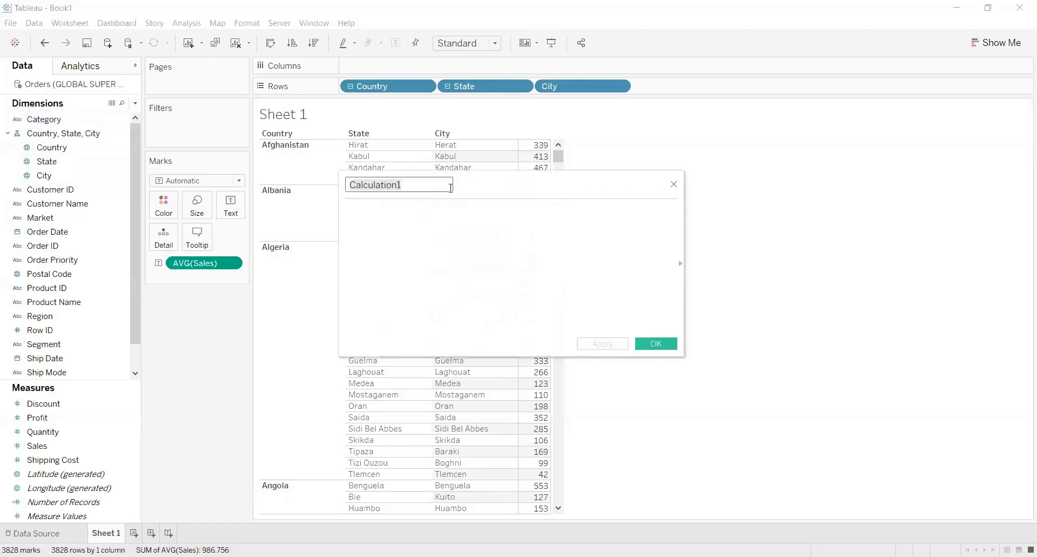
pyautogui.press('BackSpace')
pyautogui.write('Include-City')
# Enter the formula { INCLUDE [City] : SUM([Sales])} for the Include-City calculated field
pyautogui.click(415, 218)
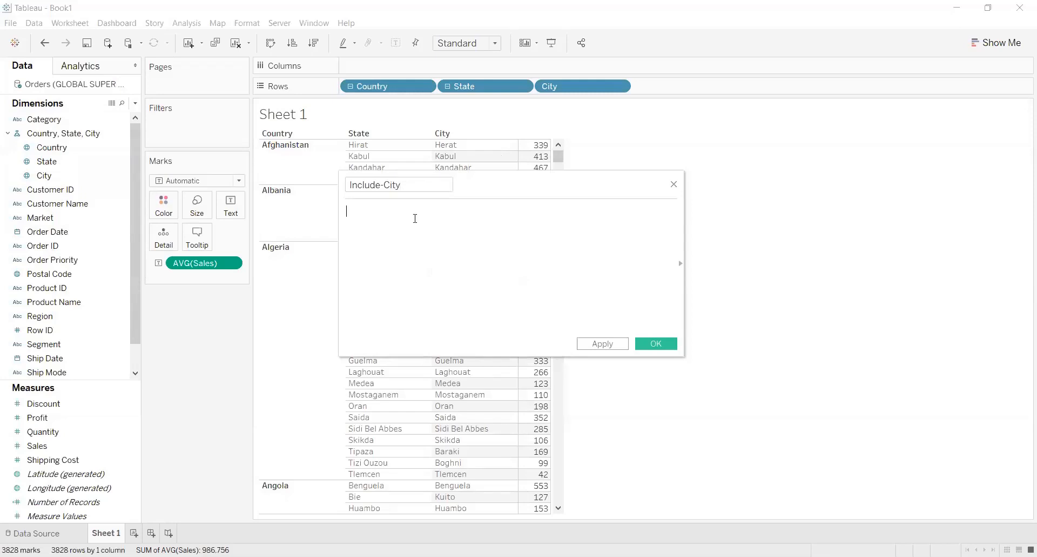
pyautogui.write('{ Incl')
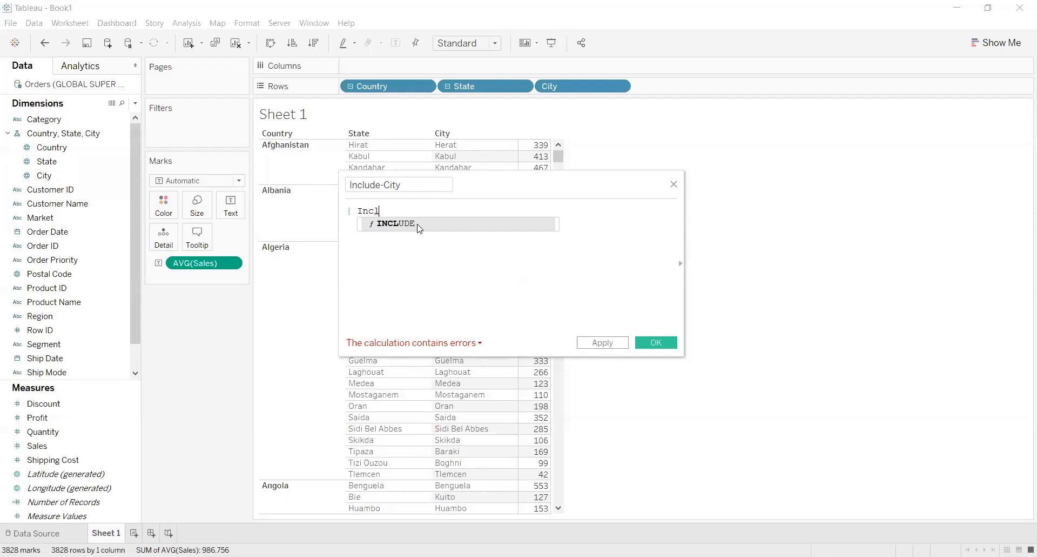
pyautogui.click(420, 224)
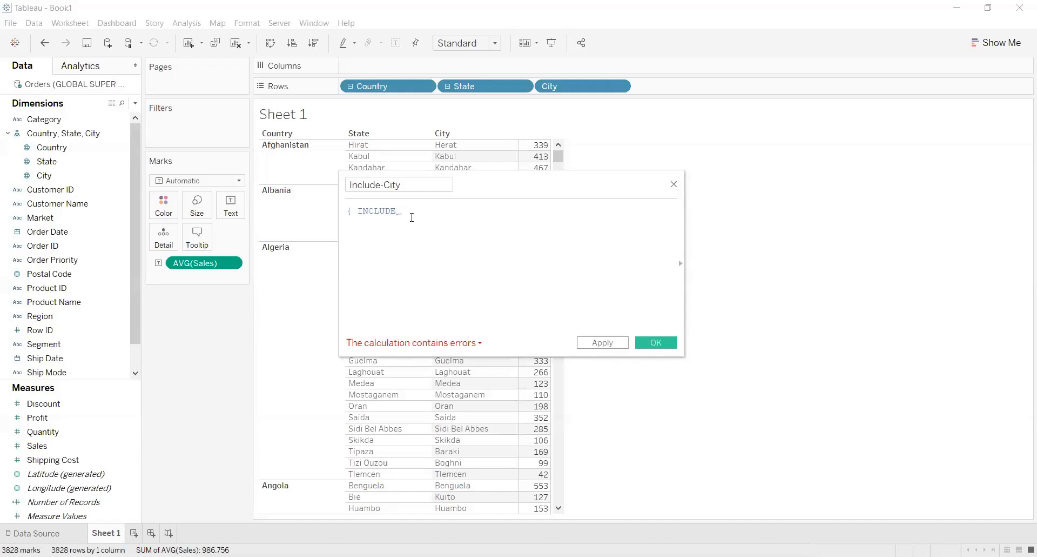
pyautogui.write('Cit')
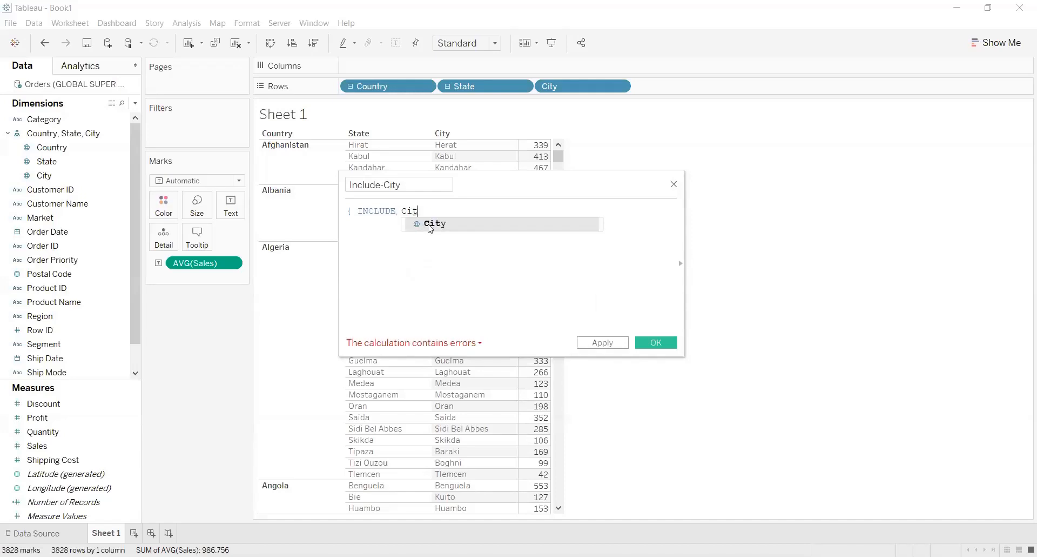
pyautogui.click(430, 225)
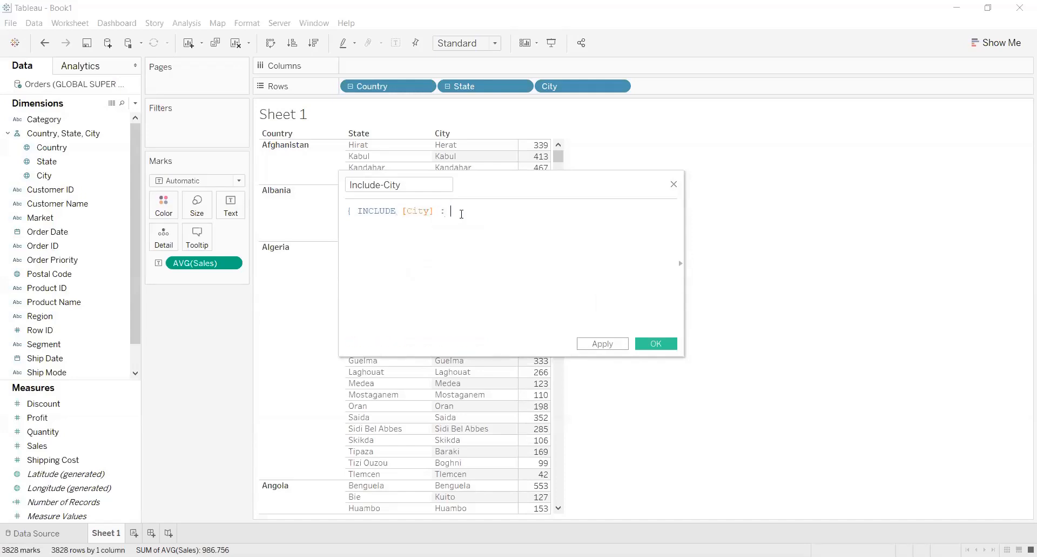
pyautogui.write(': SU')
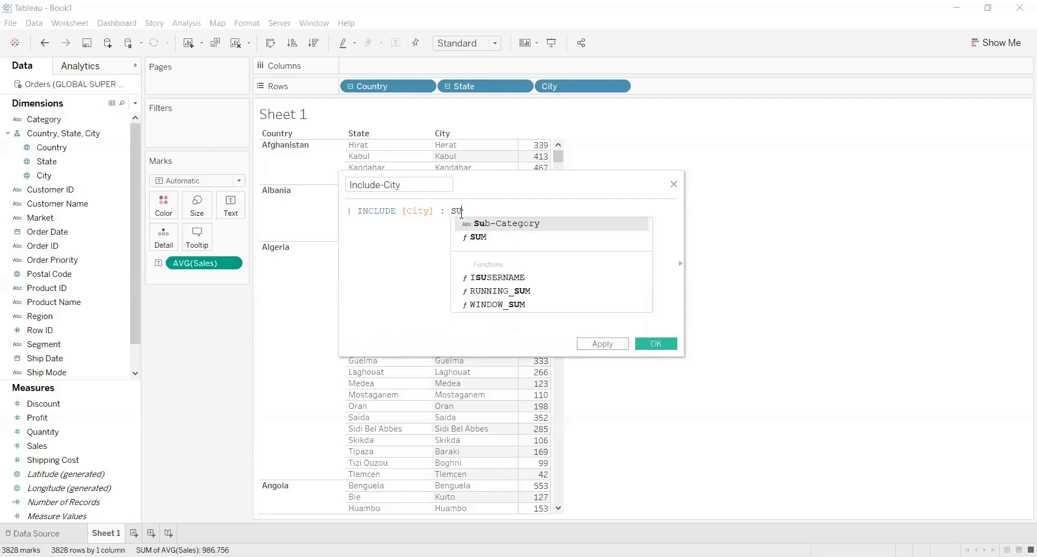
pyautogui.click(496, 240)
pyautogui.write('Sal')
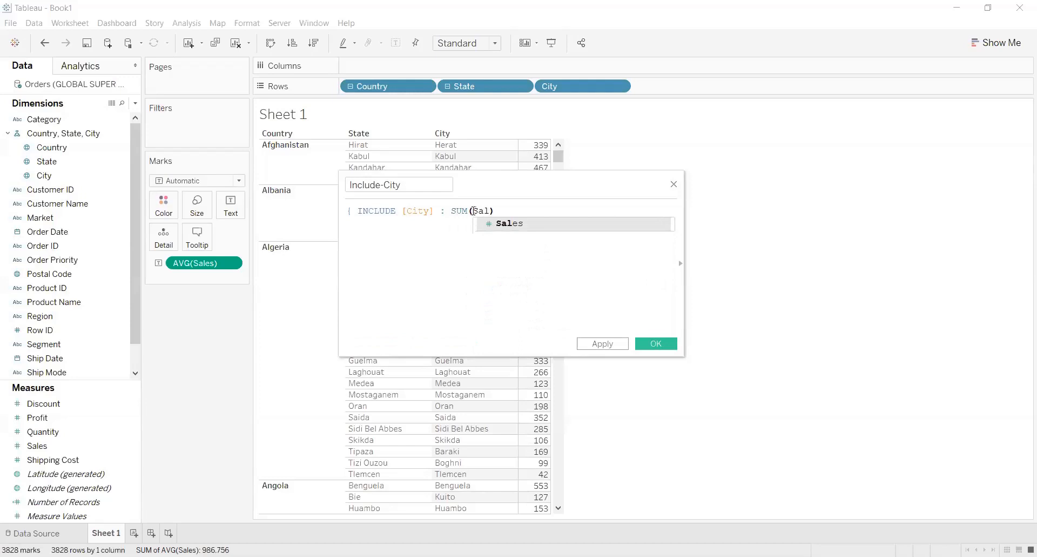
pyautogui.click(525, 222)
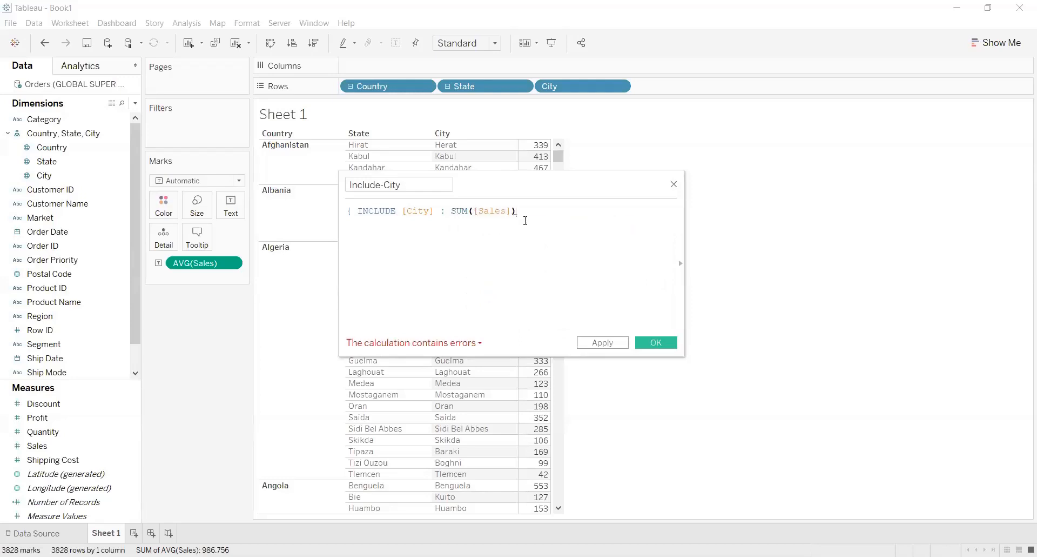
pyautogui.write('}')
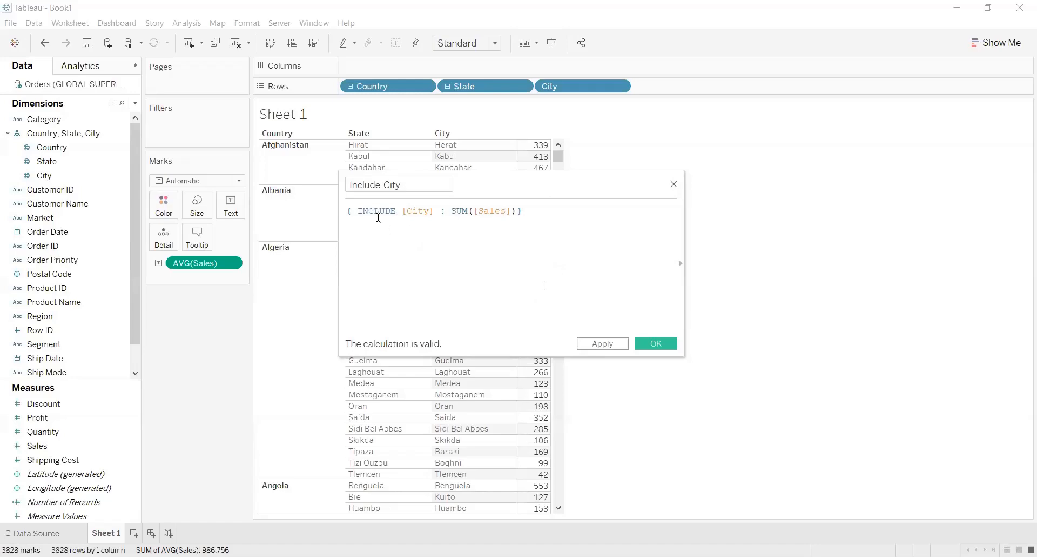
# Apply the Include-City calculation and close the calculation editor
pyautogui.moveTo(537, 178); pyautogui.dragTo(688, 247)
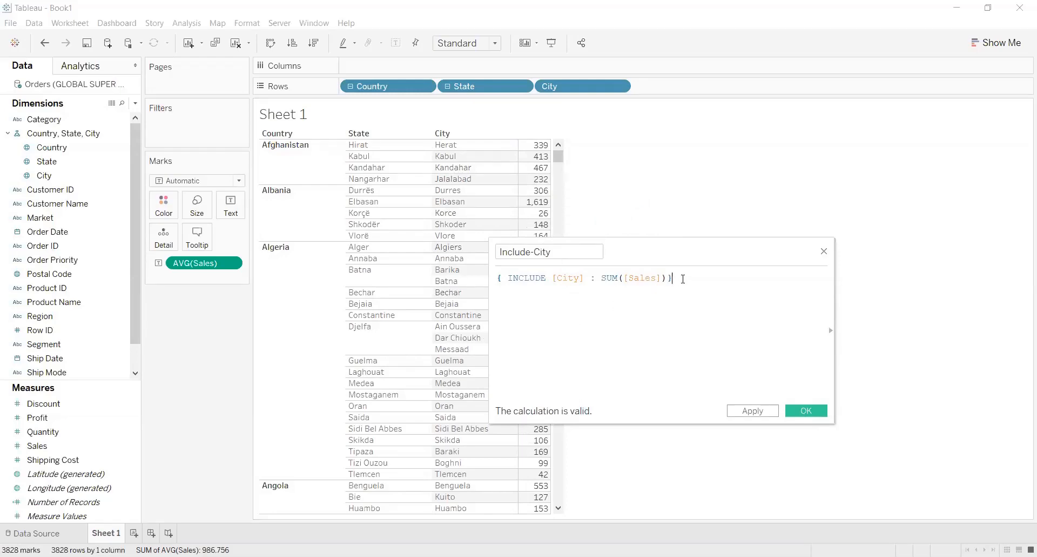
pyautogui.moveTo(673, 277); pyautogui.dragTo(491, 273)
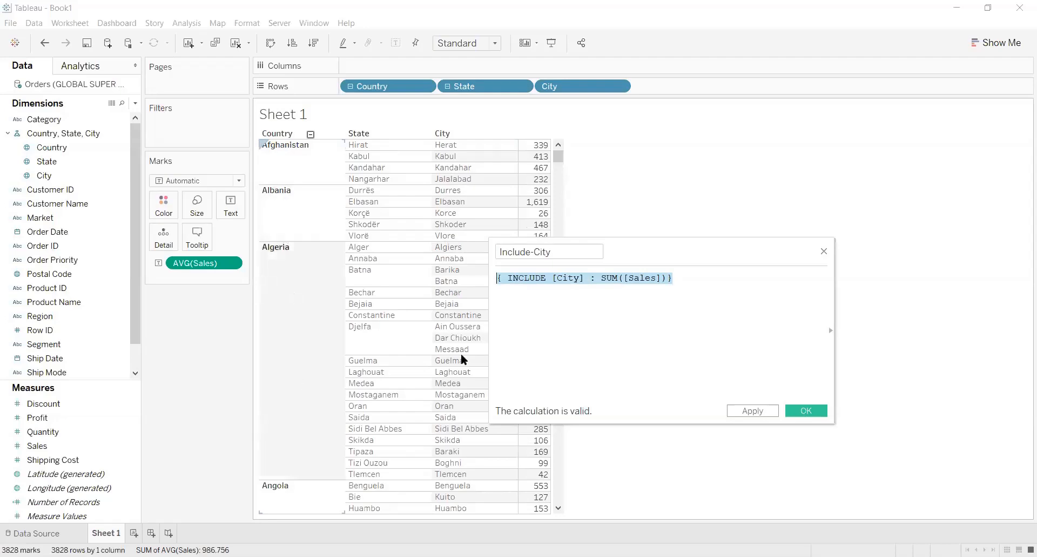
pyautogui.click(648, 325)
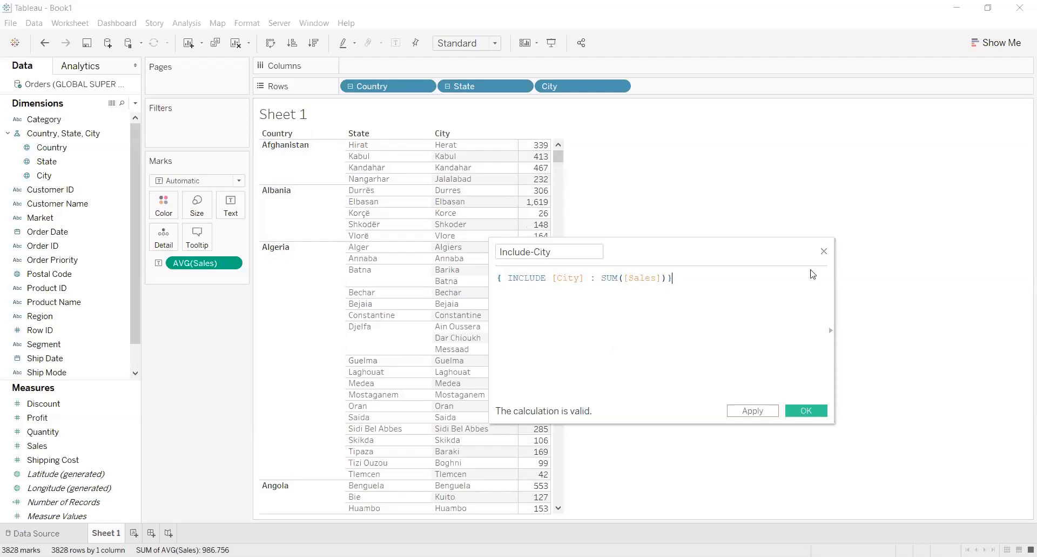
pyautogui.click(758, 411)
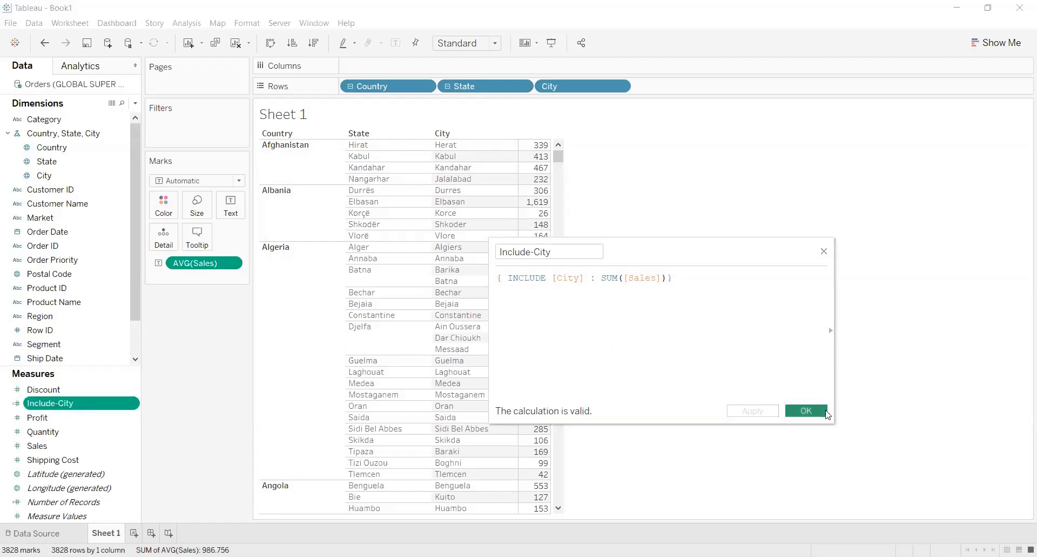
pyautogui.press('Escape')
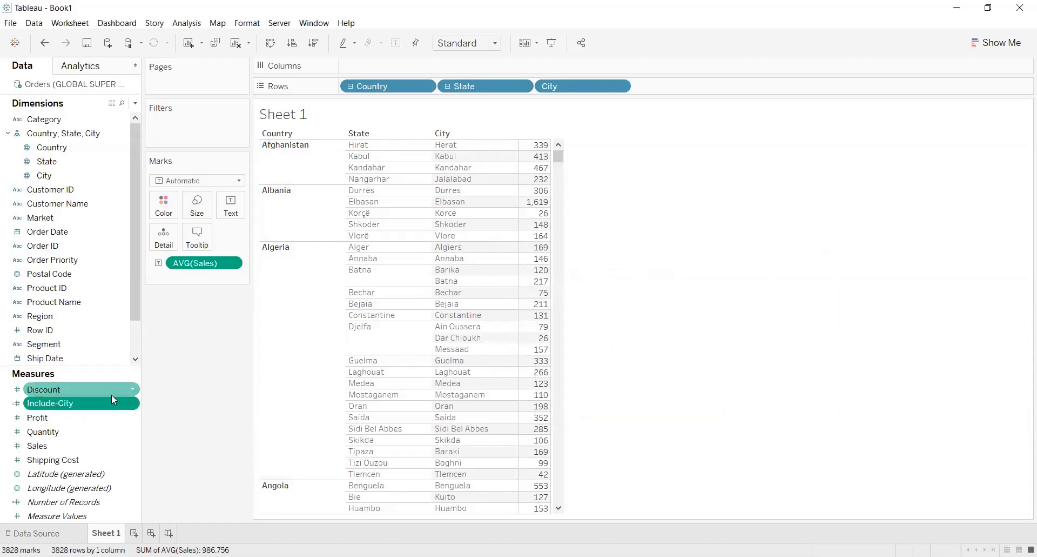
# Add the Include-City measure to the table as a second value column beside average Sales
pyautogui.click(69, 402)
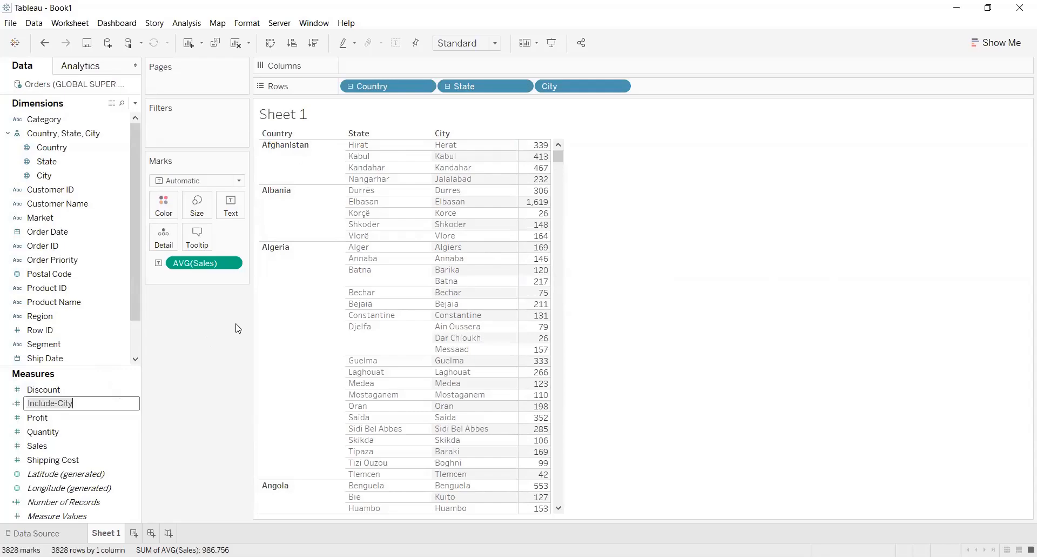
pyautogui.click(676, 296)
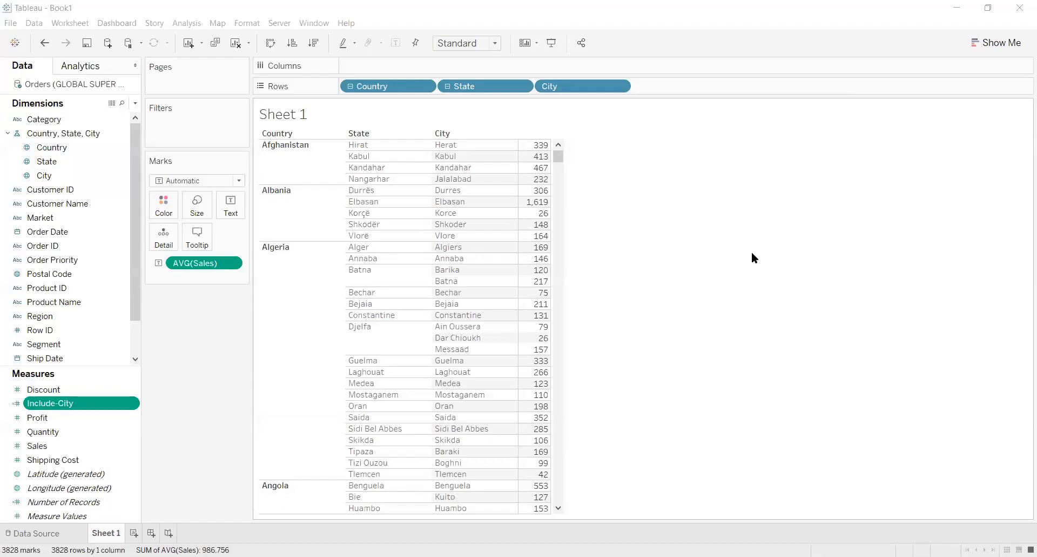
pyautogui.moveTo(540, 288)
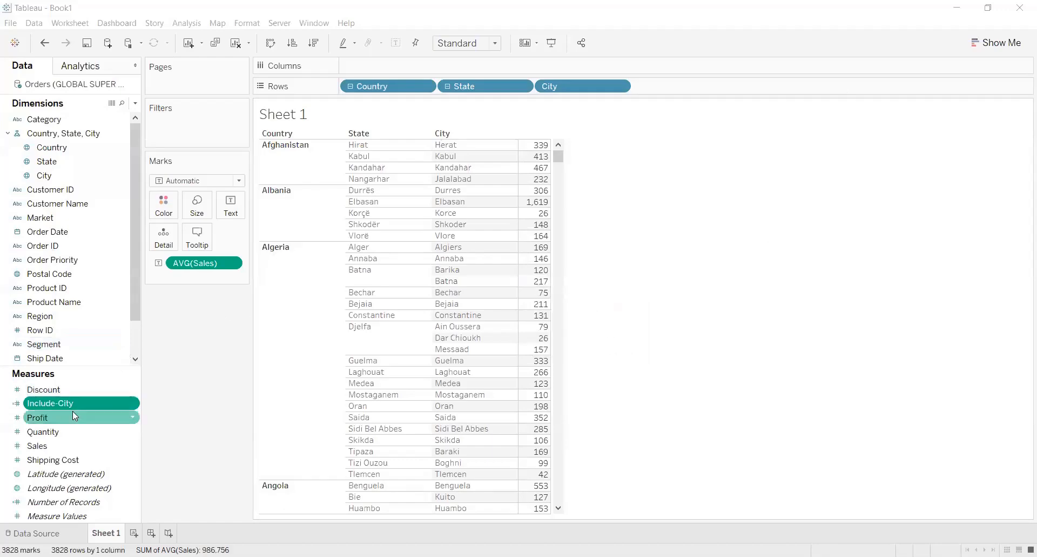
pyautogui.moveTo(65, 401); pyautogui.dragTo(549, 236)
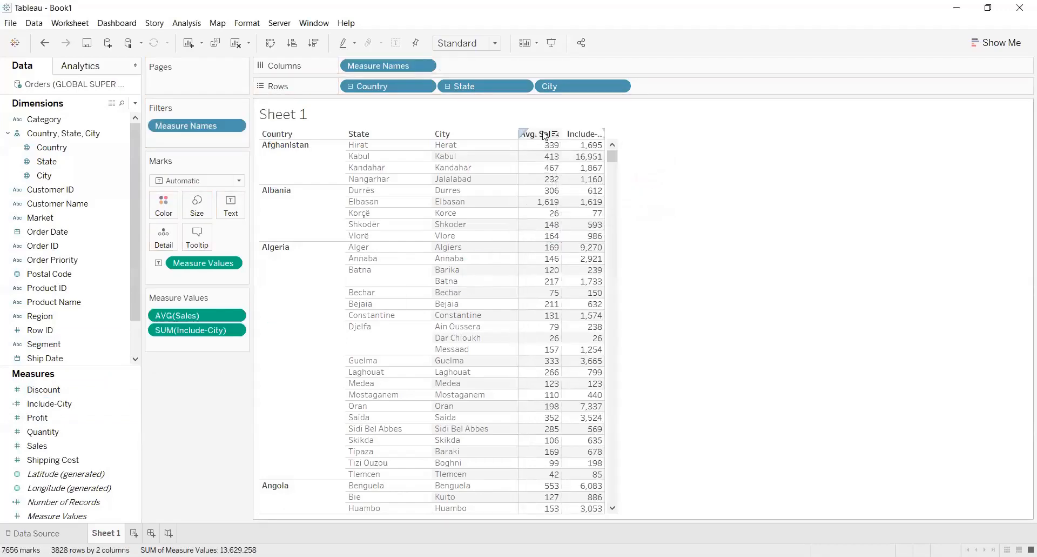
# Change the aggregation of the Include-City measure to Average and compare its values with average Sales per city
pyautogui.moveTo(597, 182)
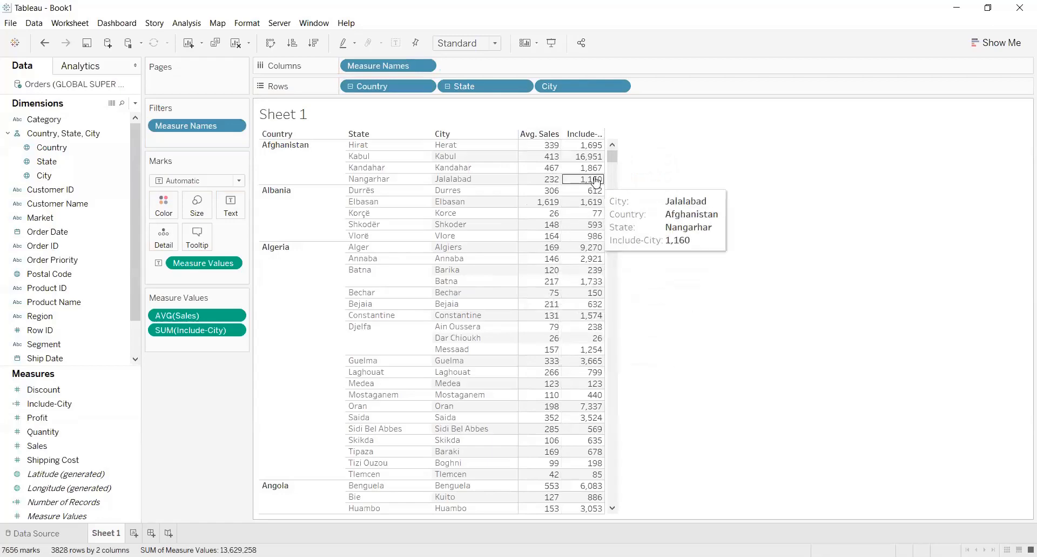
pyautogui.click(236, 330)
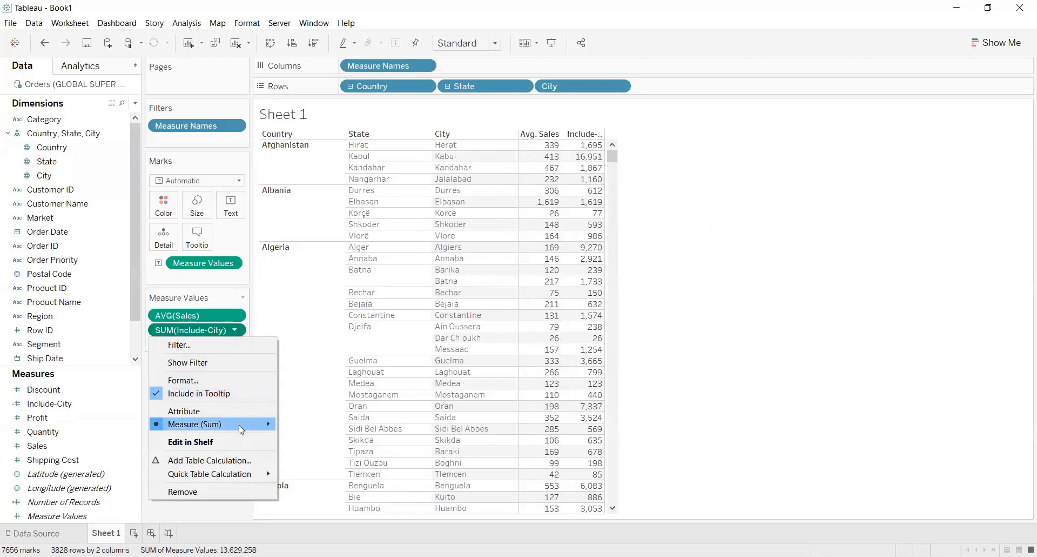
pyautogui.moveTo(239, 425)
pyautogui.click(308, 438)
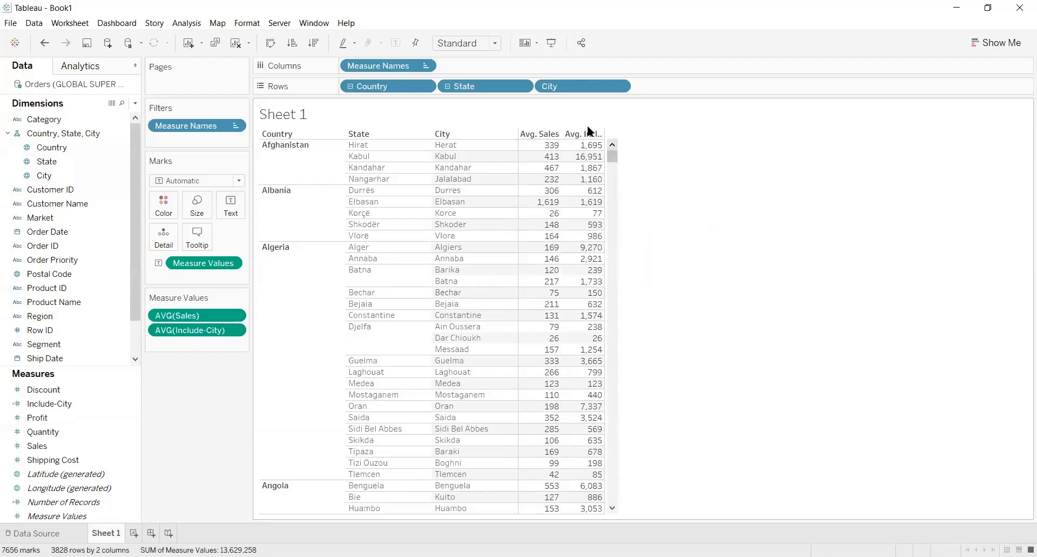
pyautogui.moveTo(587, 152)
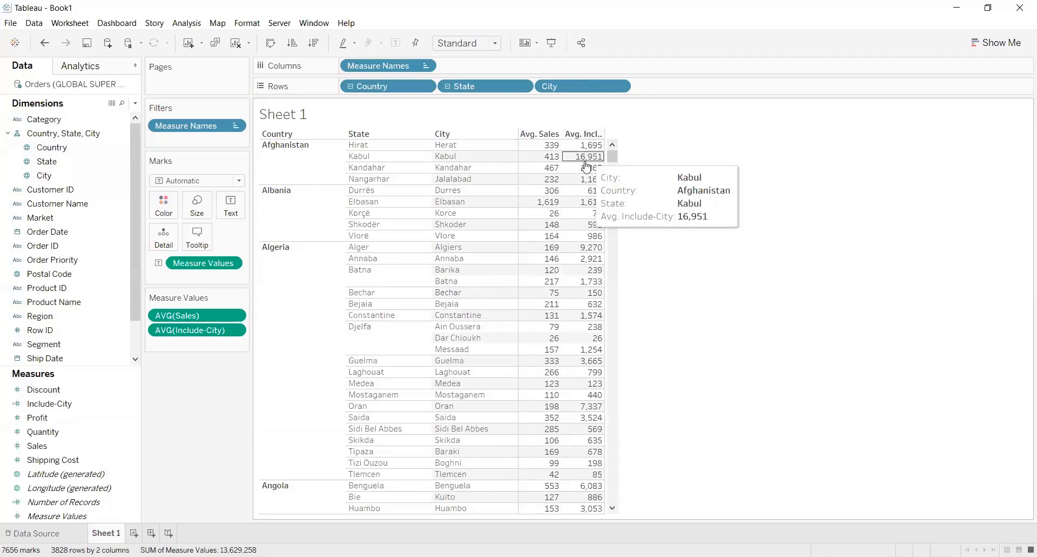
pyautogui.moveTo(587, 194)
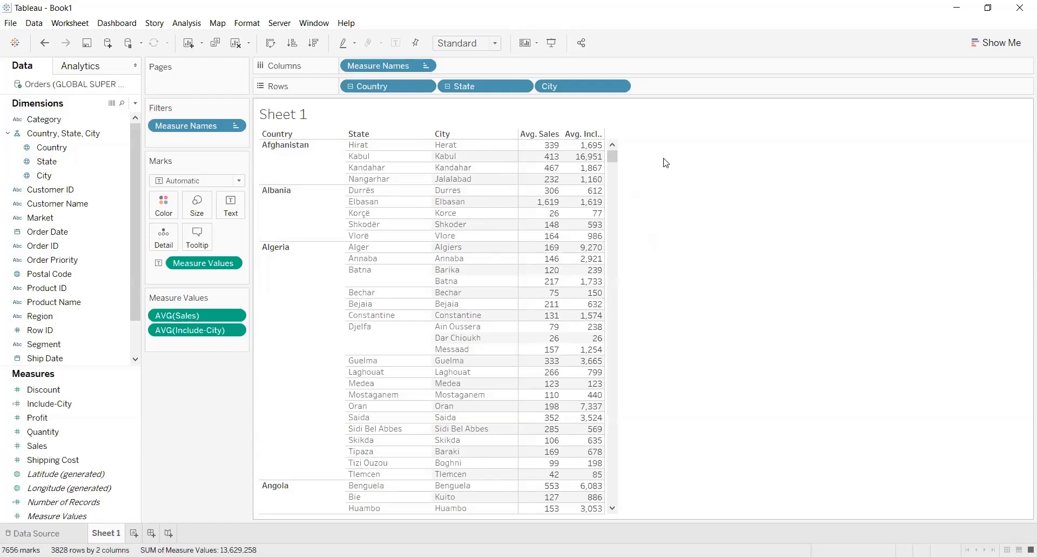
# Remove City and State from the rows to compare both averages at state and country level, and undo both removals
pyautogui.moveTo(577, 85); pyautogui.dragTo(699, 153)
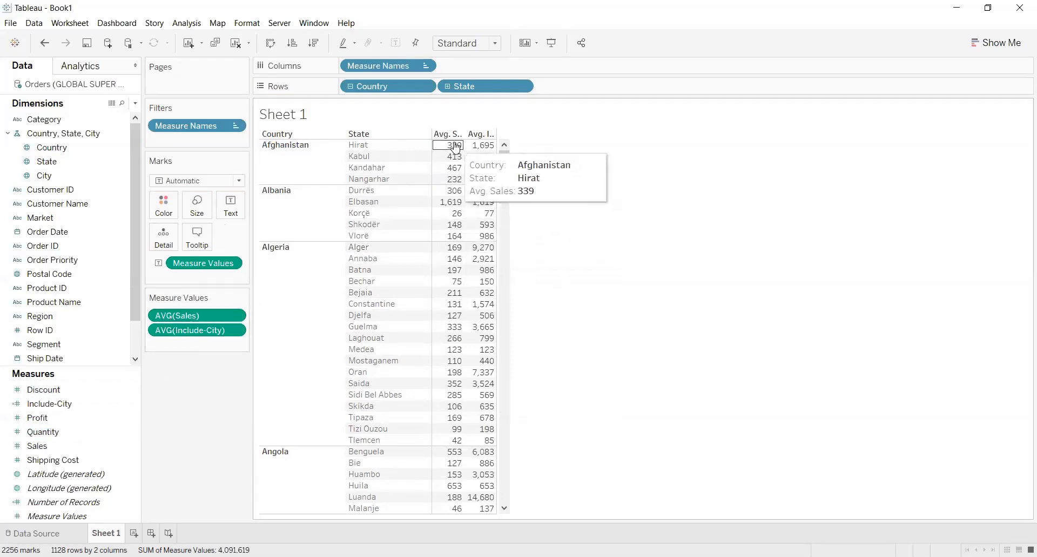
pyautogui.moveTo(453, 169)
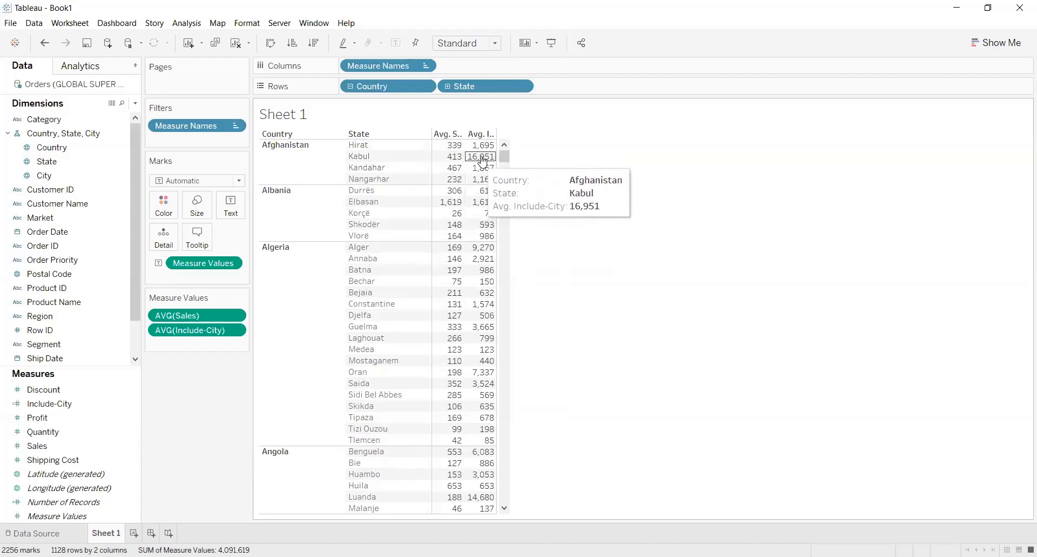
pyautogui.moveTo(483, 153)
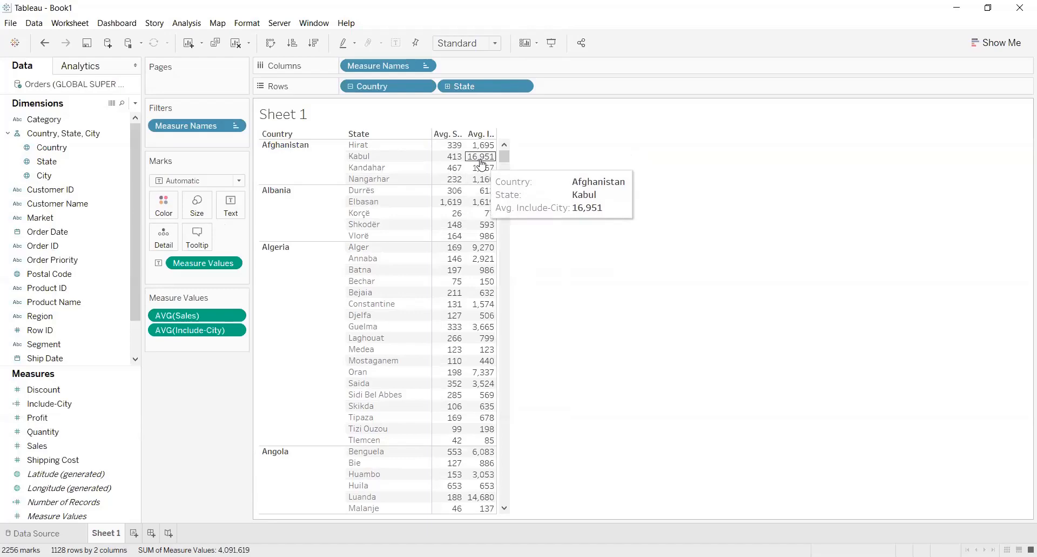
pyautogui.moveTo(487, 83); pyautogui.dragTo(639, 221)
pyautogui.moveTo(366, 150)
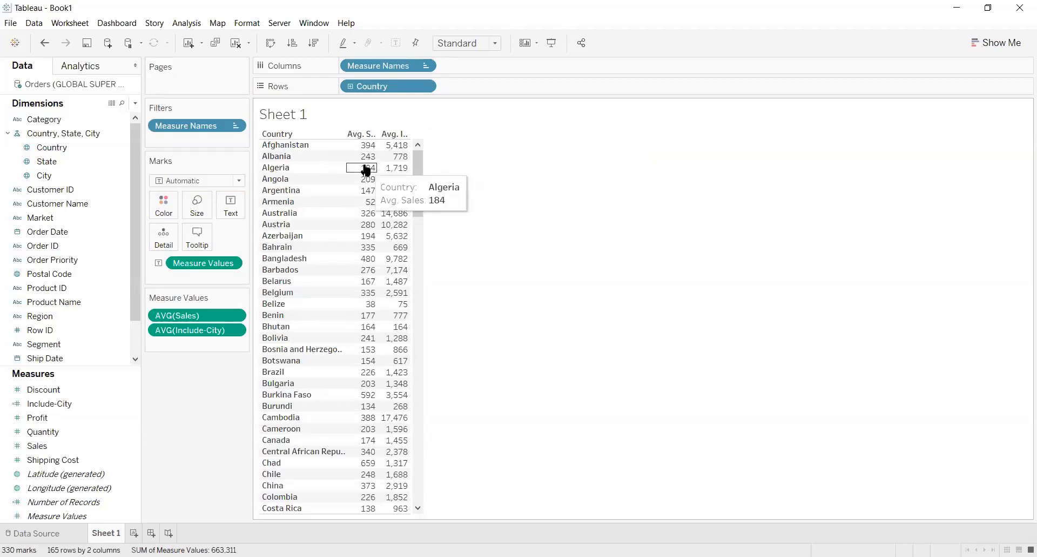
pyautogui.moveTo(404, 151)
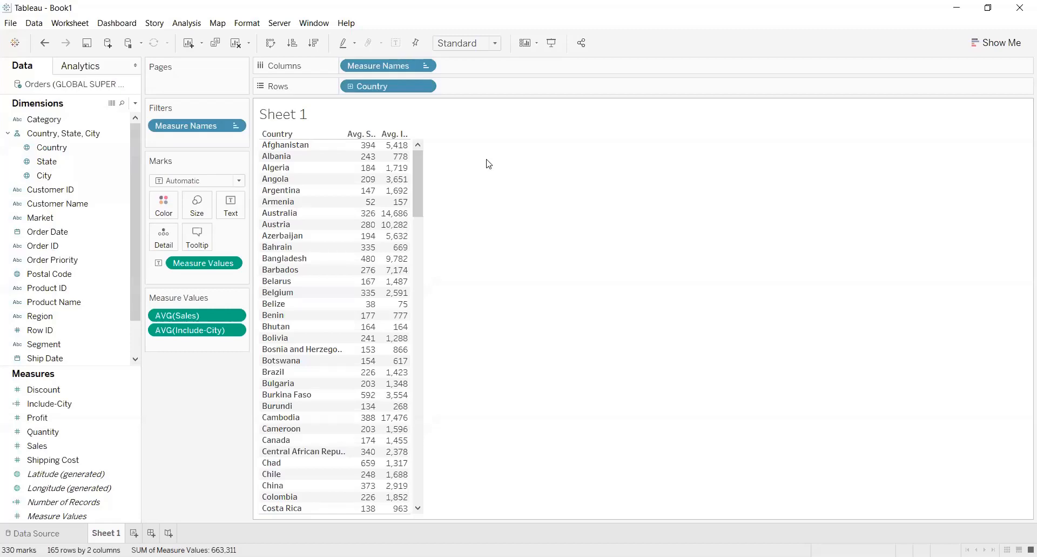
pyautogui.hotkey('ctrl', 'z')
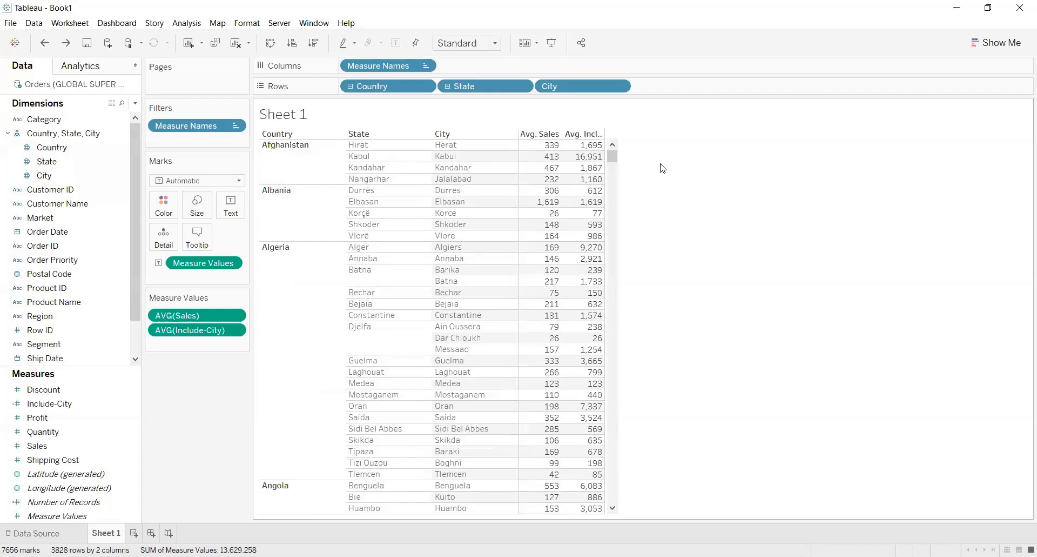
# Start a new calculated field named "Fixed-City"
pyautogui.click(135, 103)
pyautogui.click(103, 115)
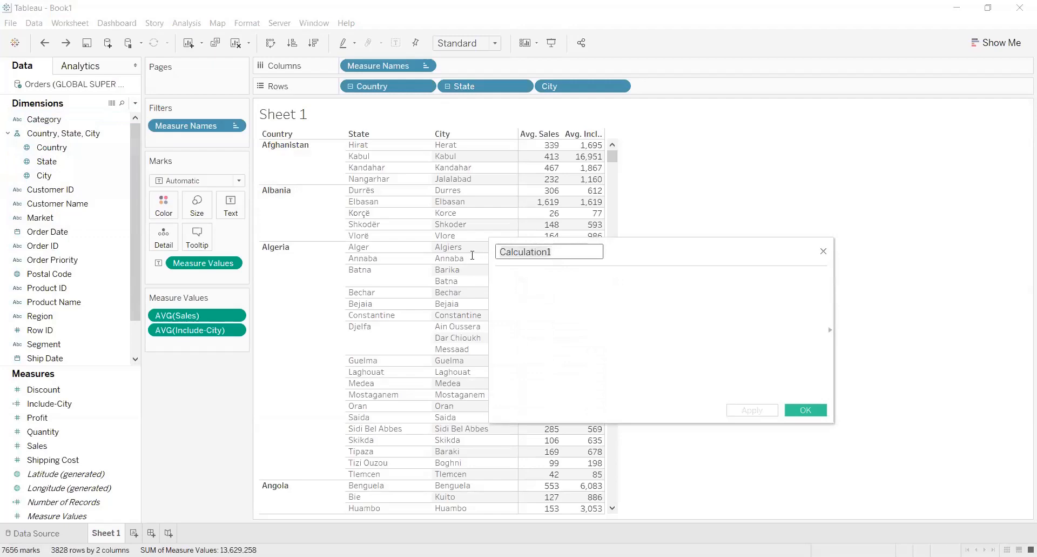
pyautogui.write('Fixed')
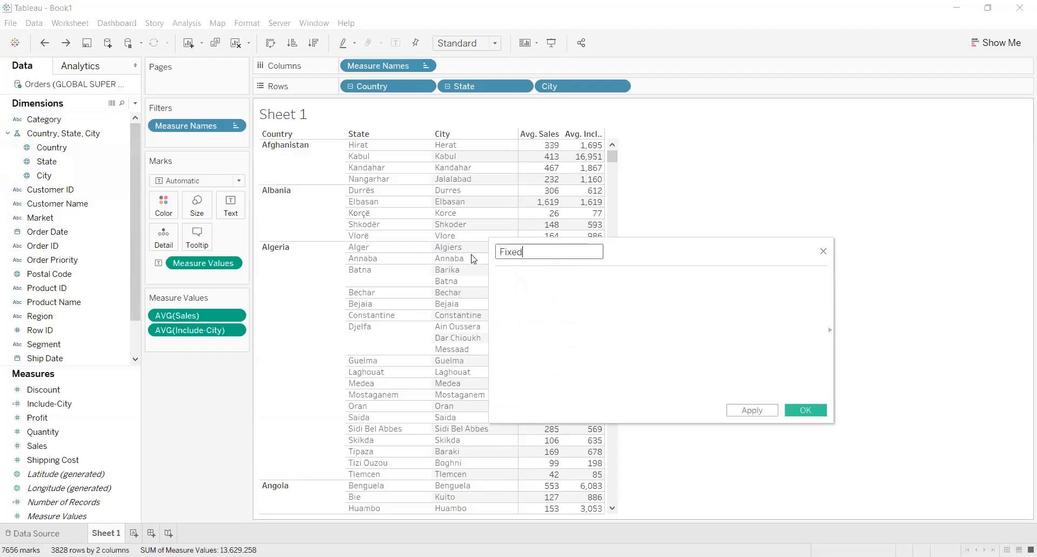
pyautogui.write('-City')
# Enter the formula { FIXED [City]: SUM([Sales])} for the Fixed-City calculated field
pyautogui.click(517, 288)
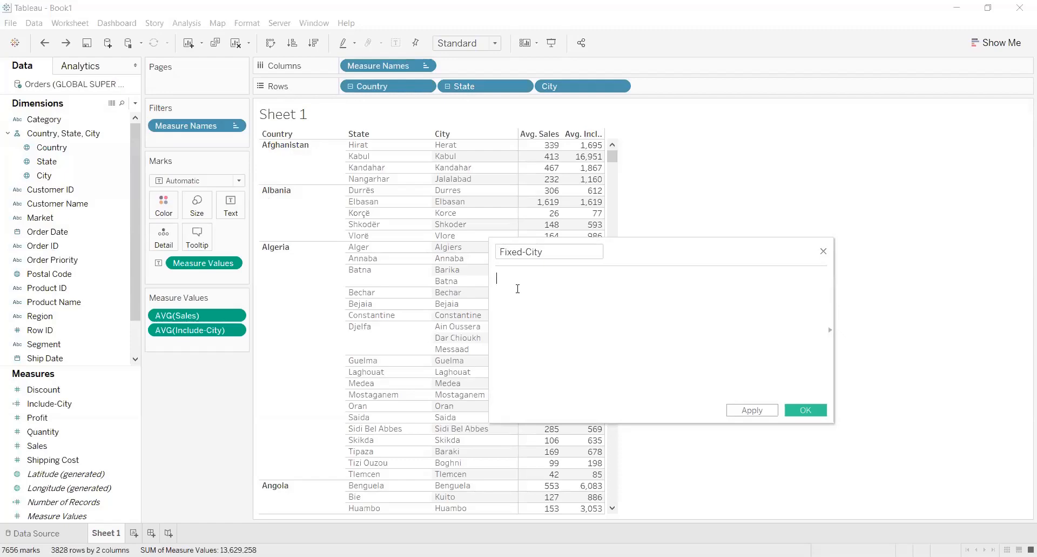
pyautogui.write('{ Fi')
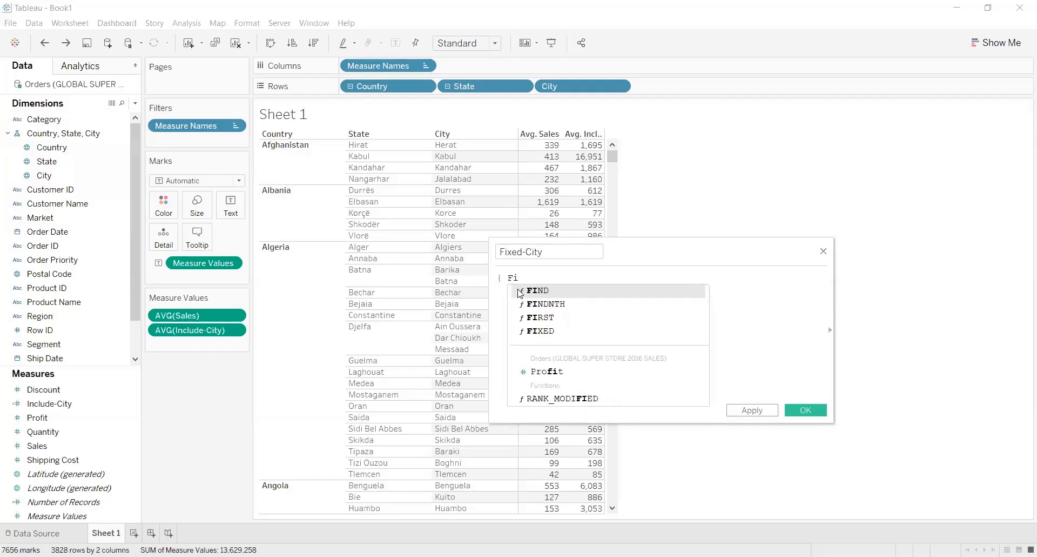
pyautogui.click(545, 331)
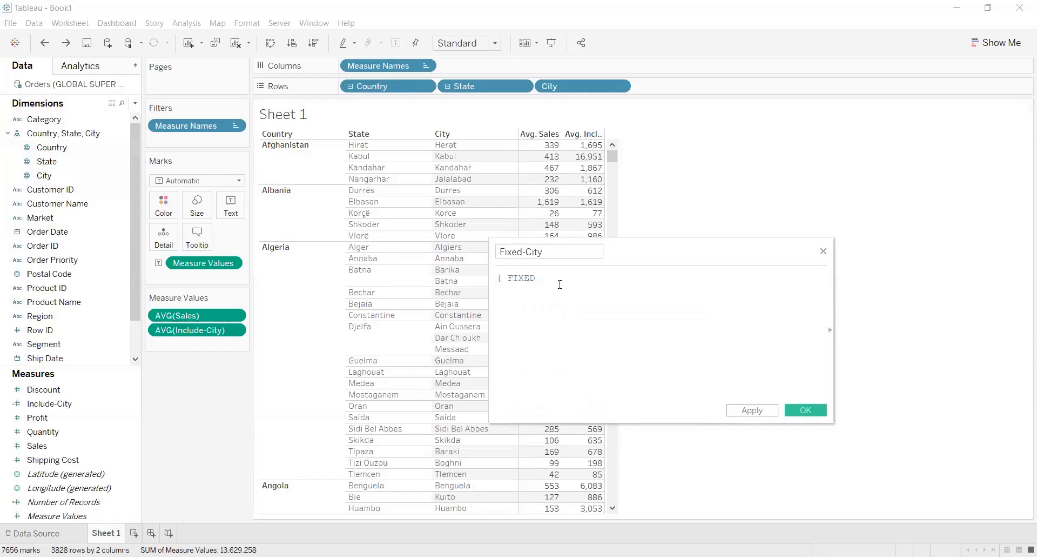
pyautogui.write('City')
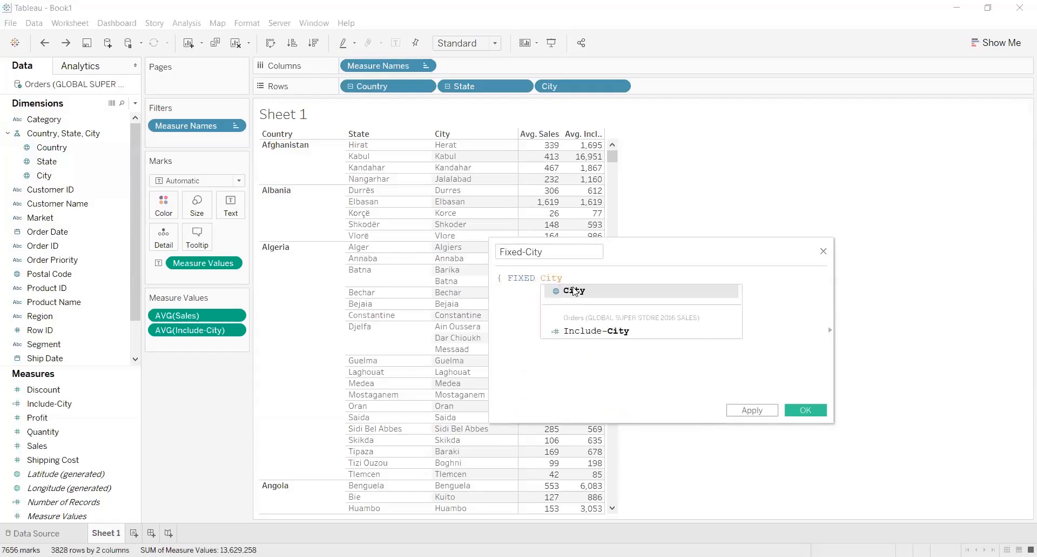
pyautogui.click(562, 290)
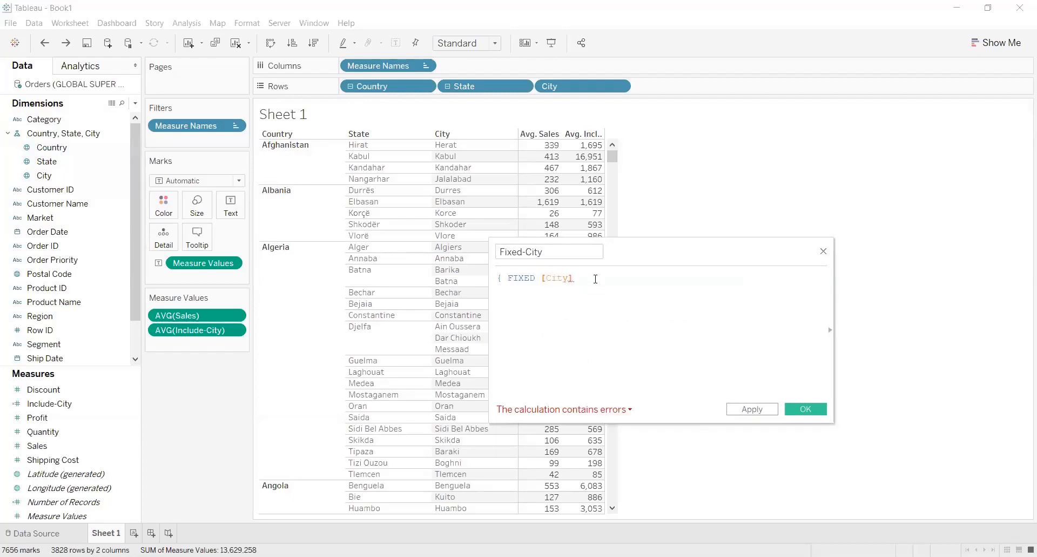
pyautogui.write(': SUM')
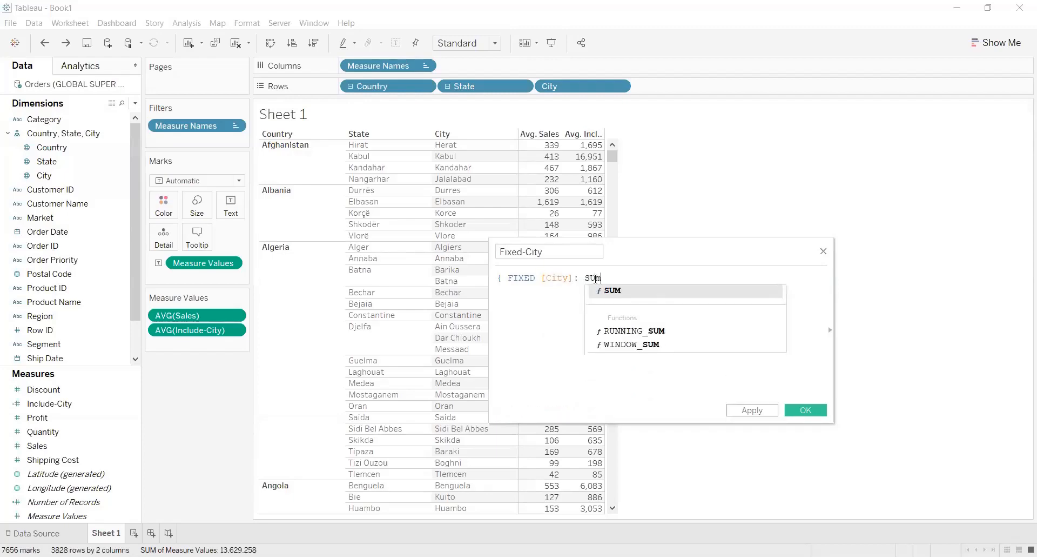
pyautogui.write('(')
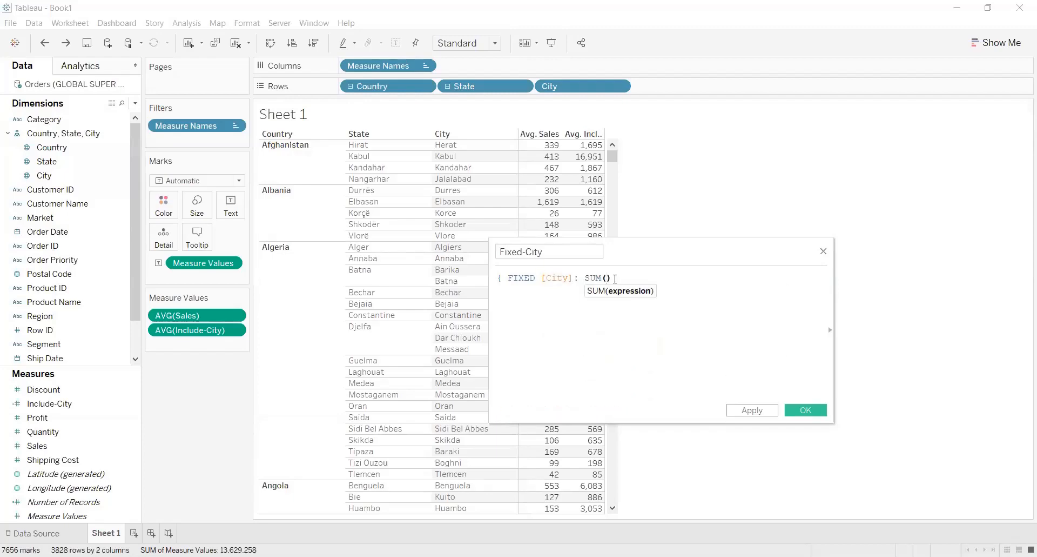
pyautogui.write('Sale')
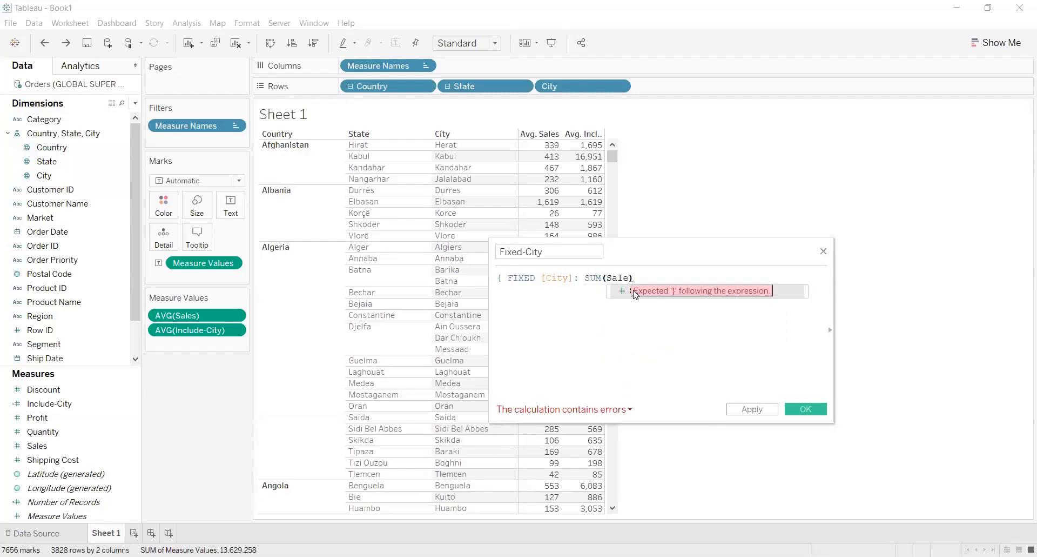
pyautogui.click(633, 293)
pyautogui.click(685, 280)
pyautogui.write(']')
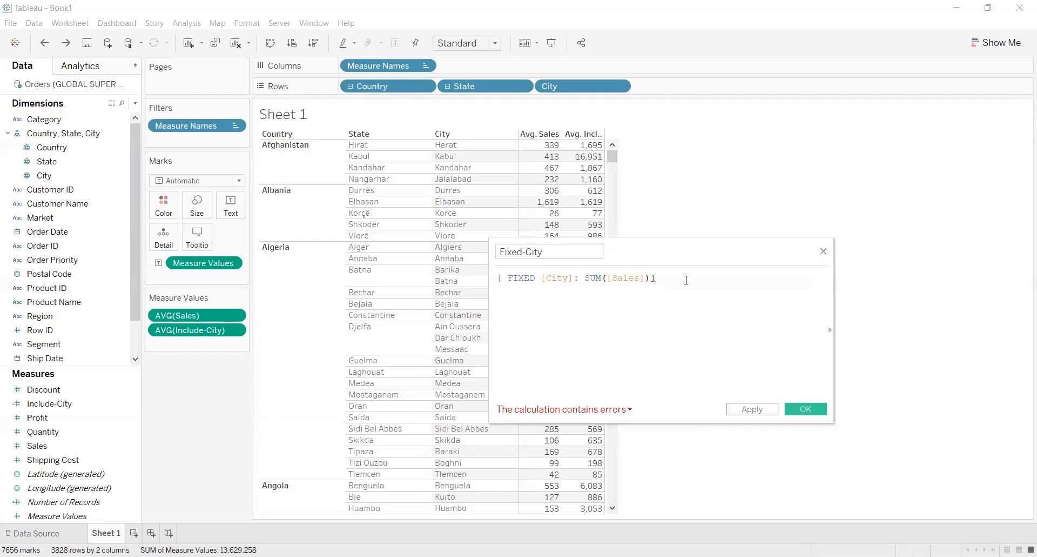
pyautogui.press('BackSpace')
pyautogui.write('}')
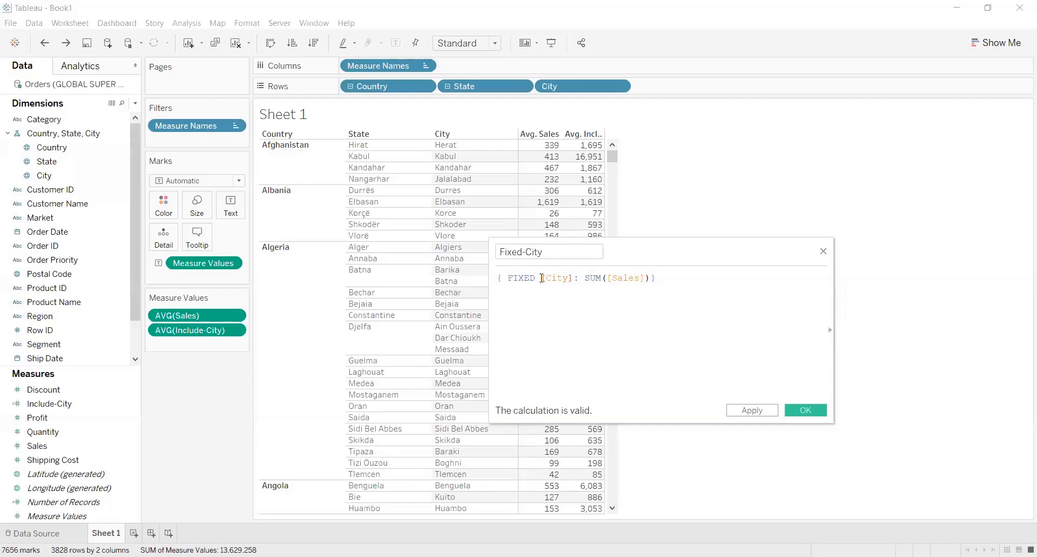
# Add [Country] and [State] before [City] in the FIXED dimension list of the Fixed-City formula, separated by commas
pyautogui.write('Cou')
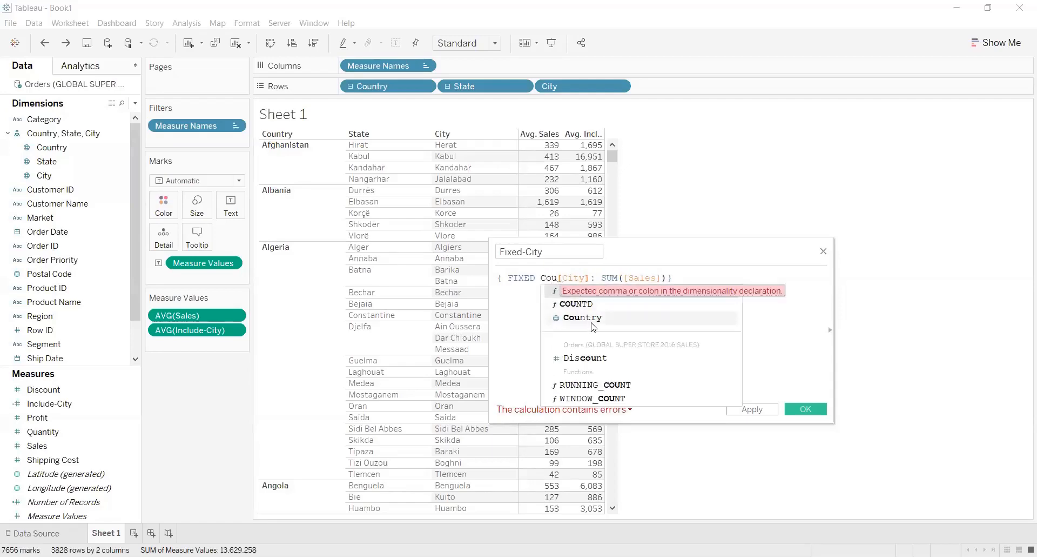
pyautogui.press('Return')
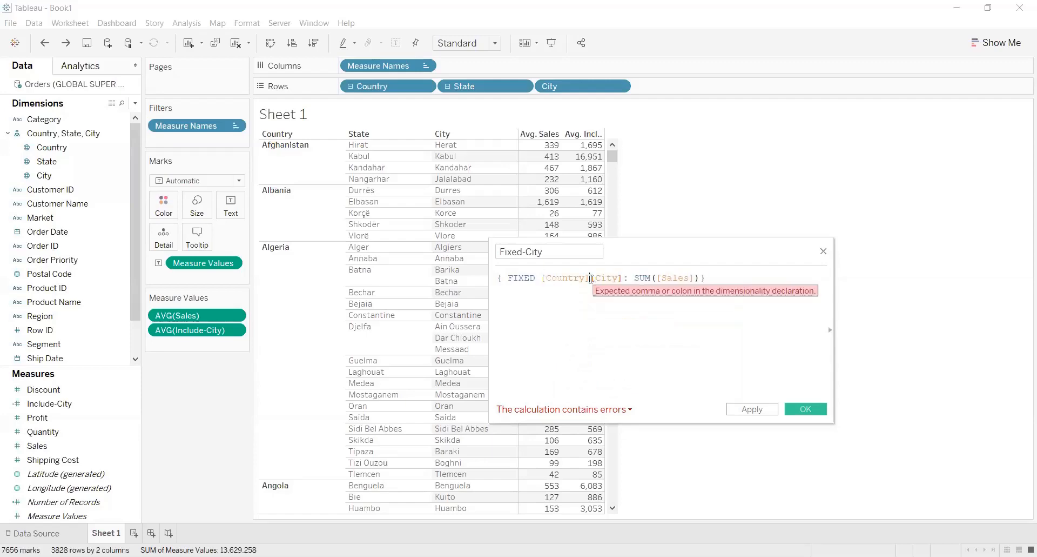
pyautogui.write(', S')
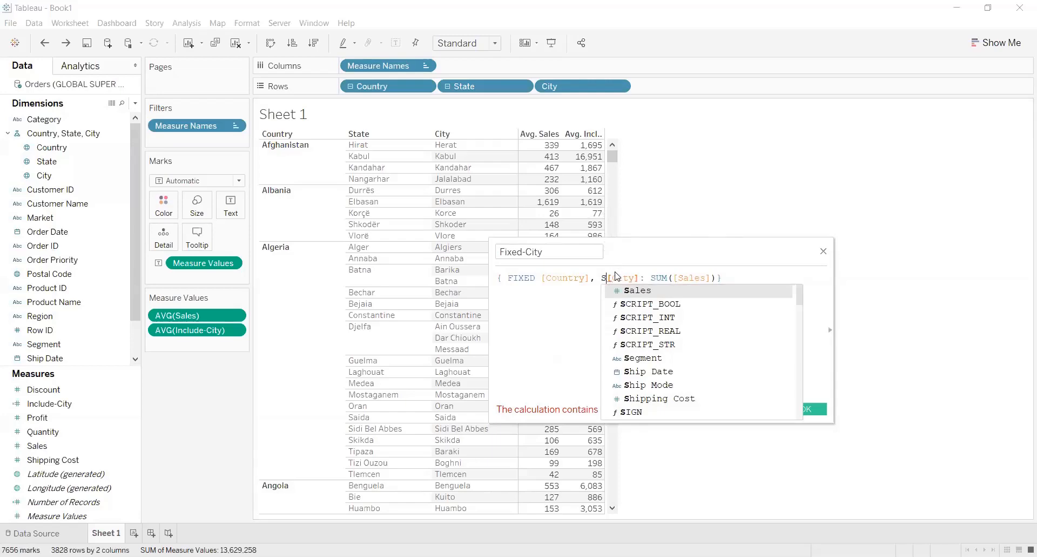
pyautogui.write('ta')
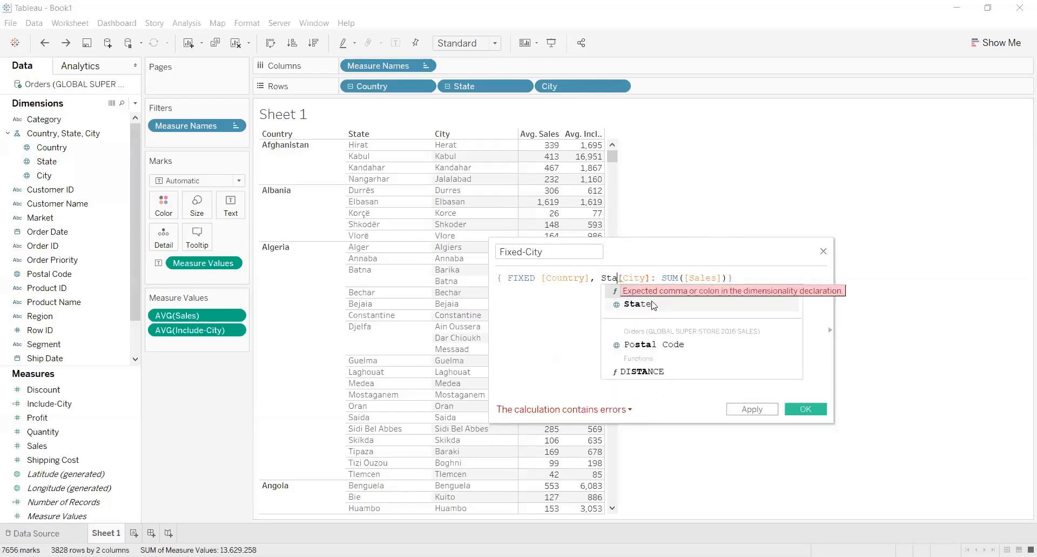
pyautogui.click(653, 304)
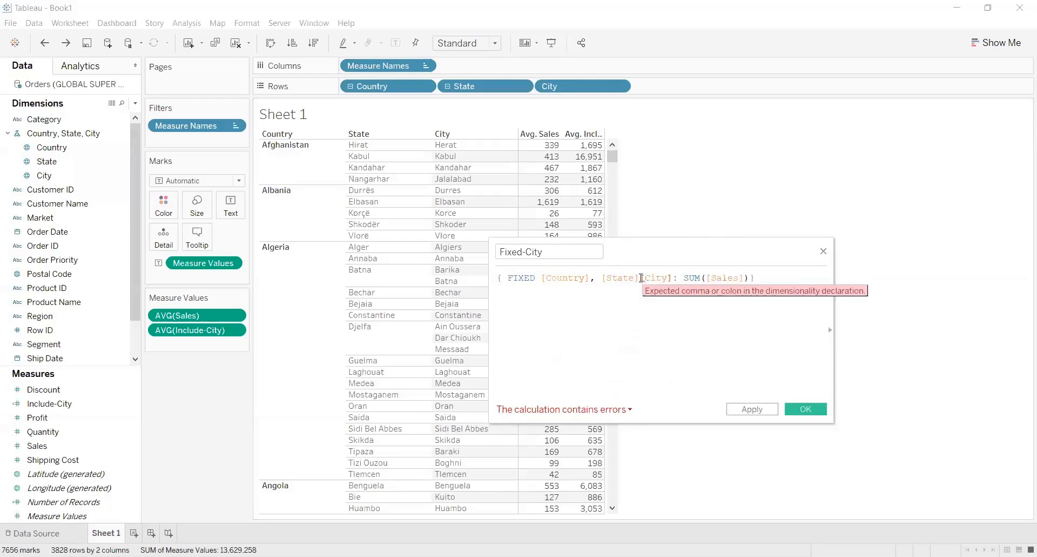
pyautogui.write(',')
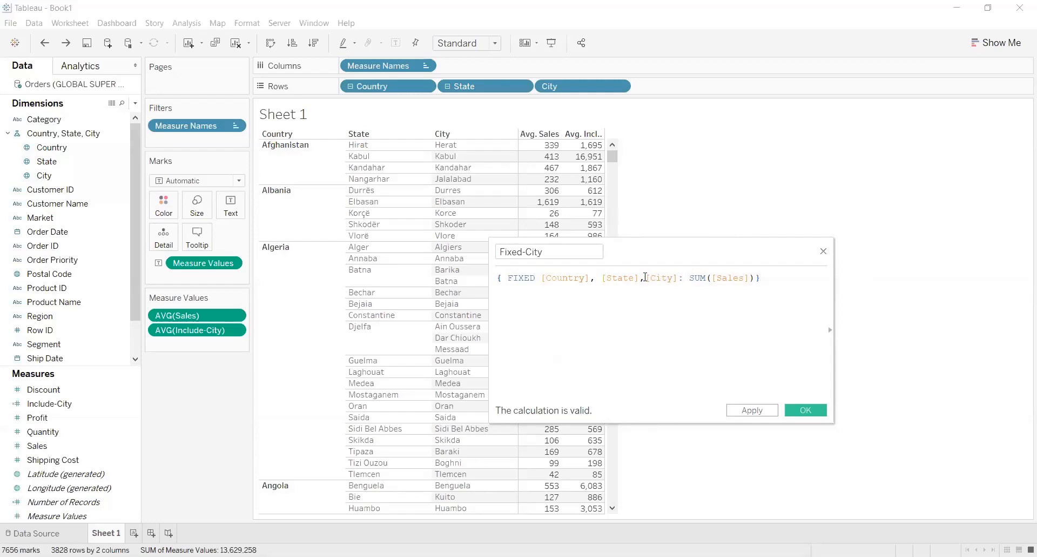
# Apply the Fixed-City calculation and close the calculation editor
pyautogui.moveTo(646, 278); pyautogui.dragTo(680, 278)
pyautogui.click(710, 332)
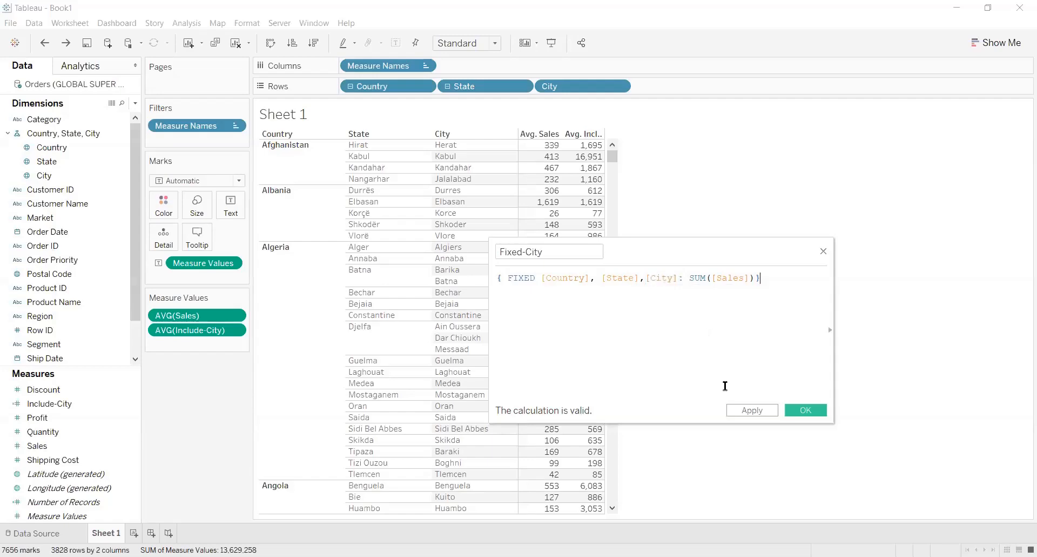
pyautogui.click(746, 411)
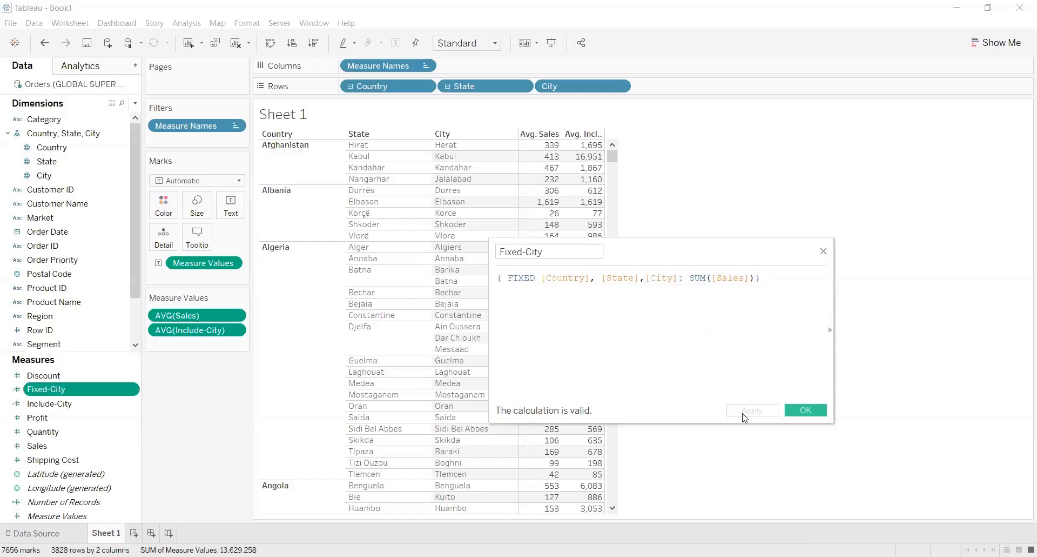
pyautogui.click(805, 412)
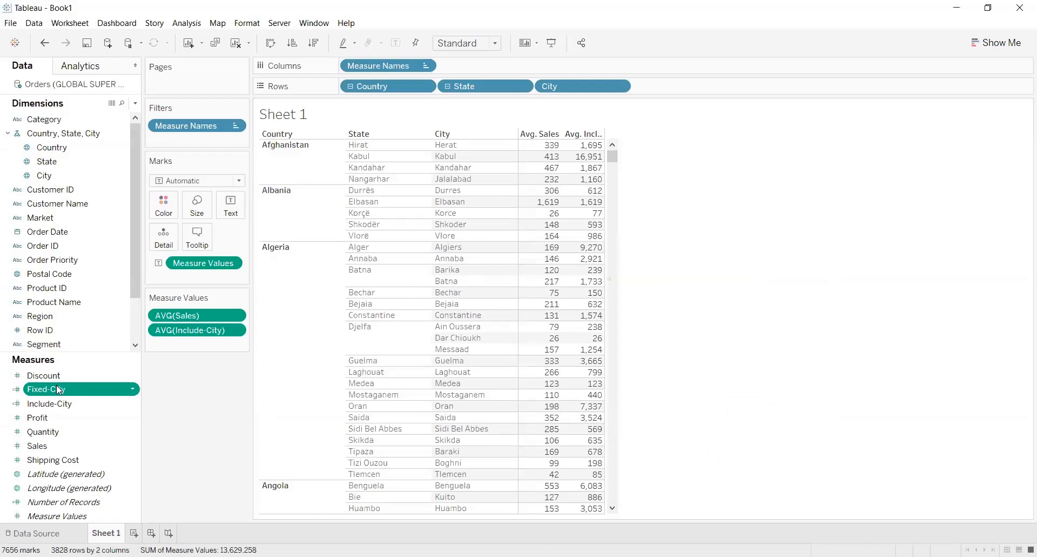
# Add the Fixed-City measure to the table as a third value column and split the columns by Category ahead of Measure Names
pyautogui.moveTo(56, 385); pyautogui.dragTo(600, 198)
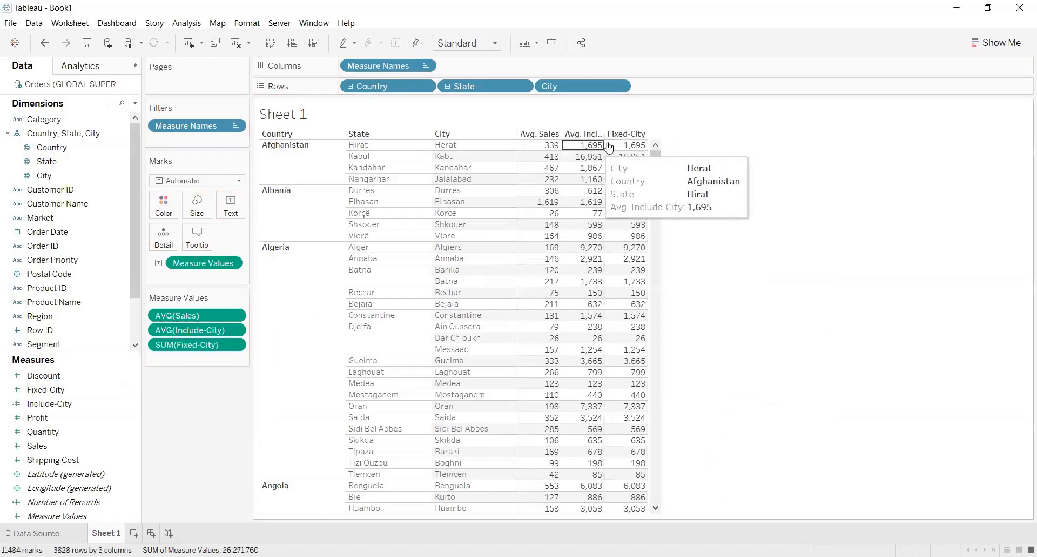
pyautogui.moveTo(627, 207)
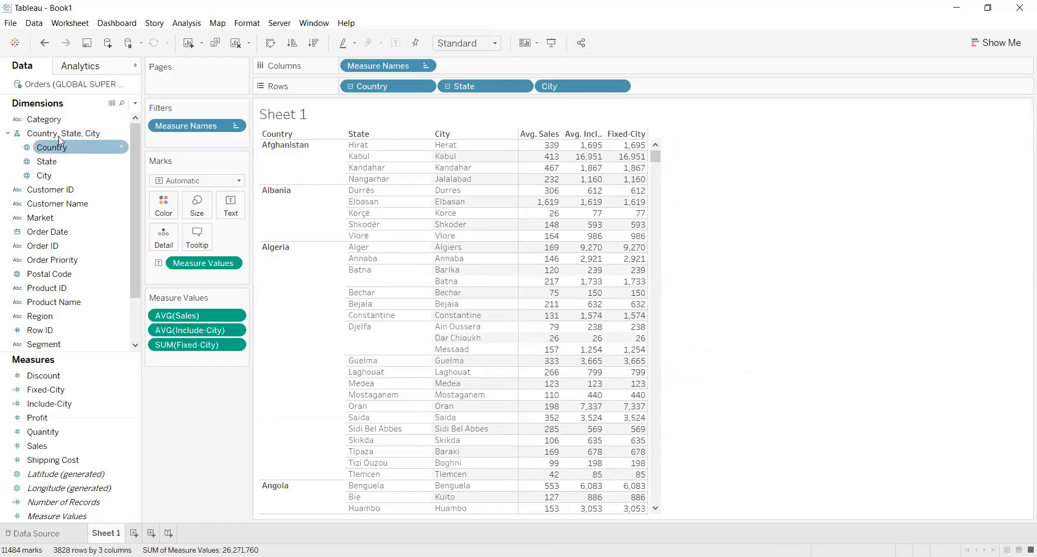
pyautogui.moveTo(50, 124); pyautogui.dragTo(350, 70)
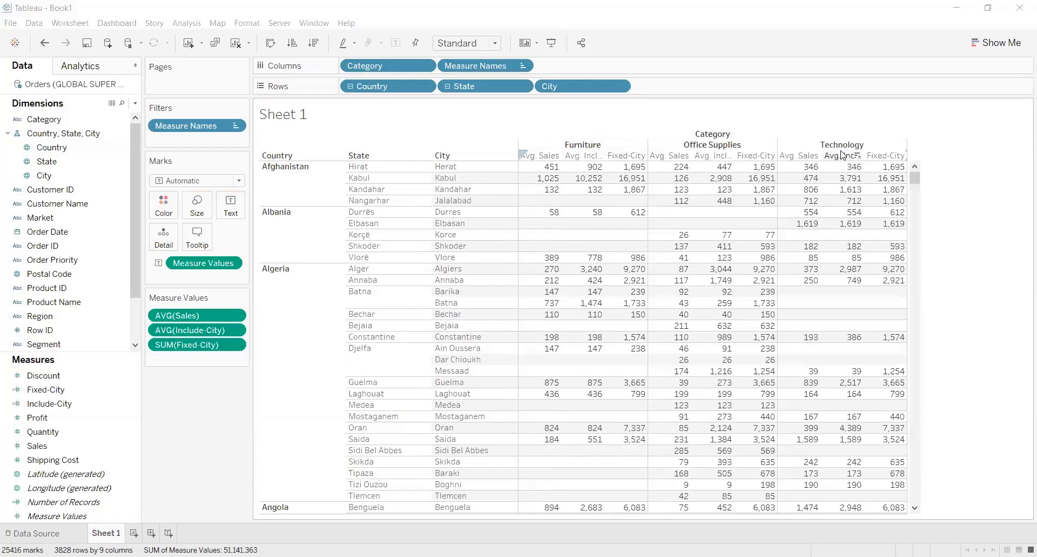
pyautogui.moveTo(588, 172)
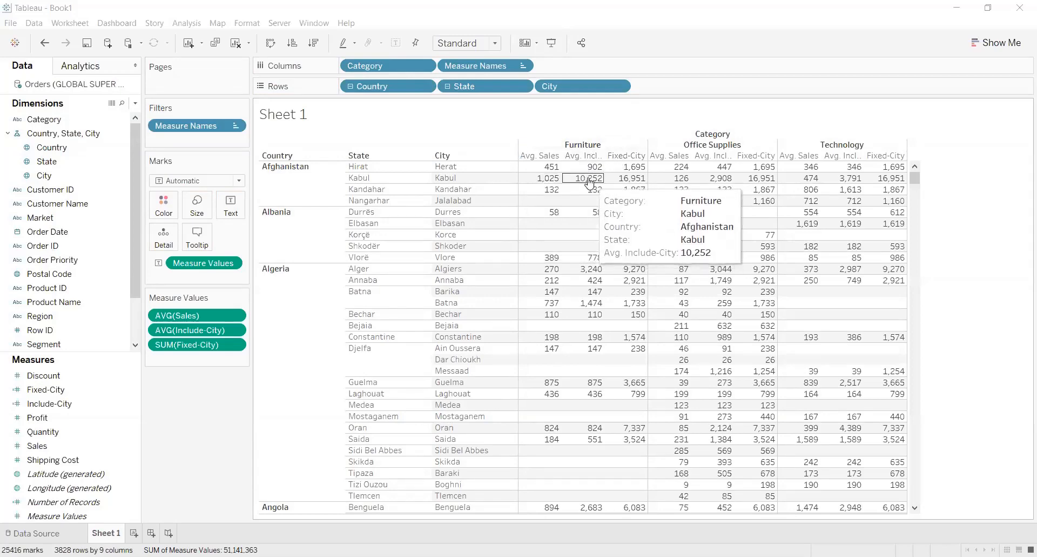
# Compare the Include-City and Fixed-City values across categories for the Afghanistan cities and review the Include-City formula
pyautogui.moveTo(724, 183)
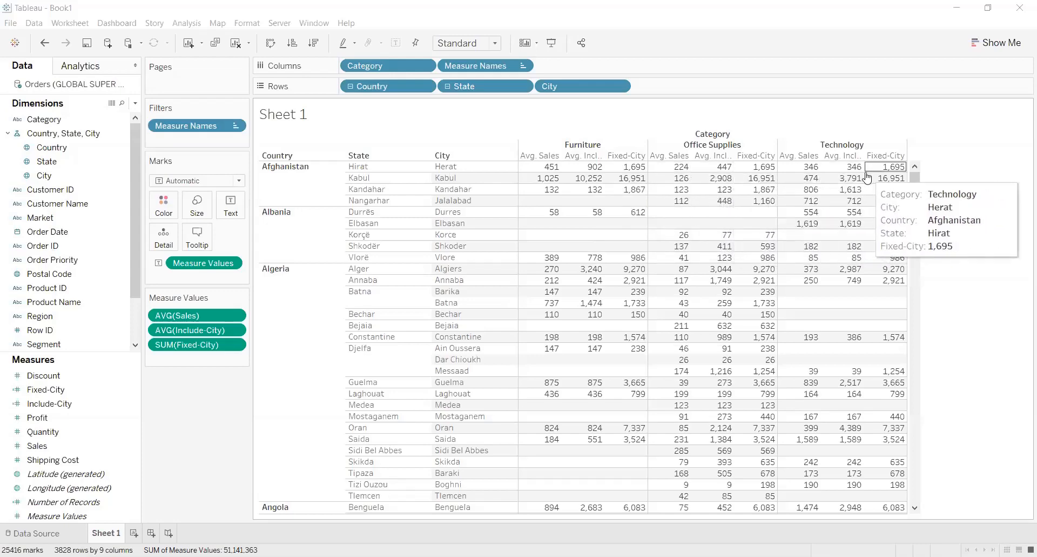
pyautogui.moveTo(857, 186)
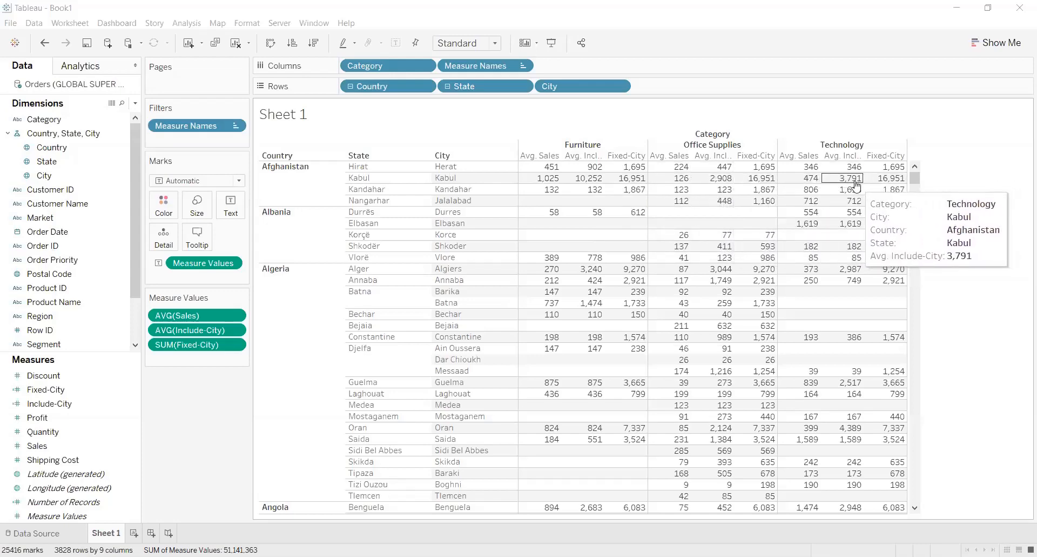
pyautogui.moveTo(637, 185)
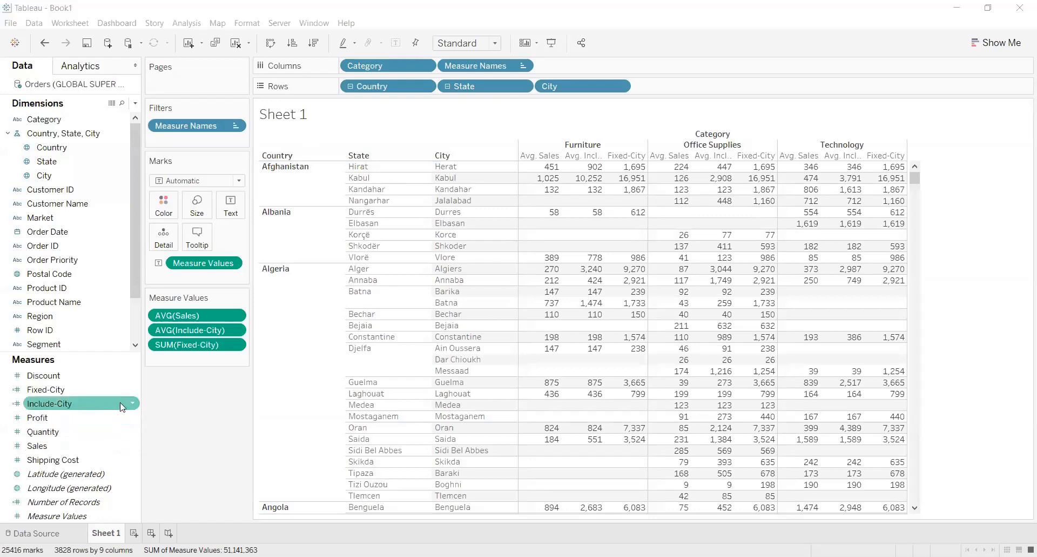
pyautogui.click(135, 403)
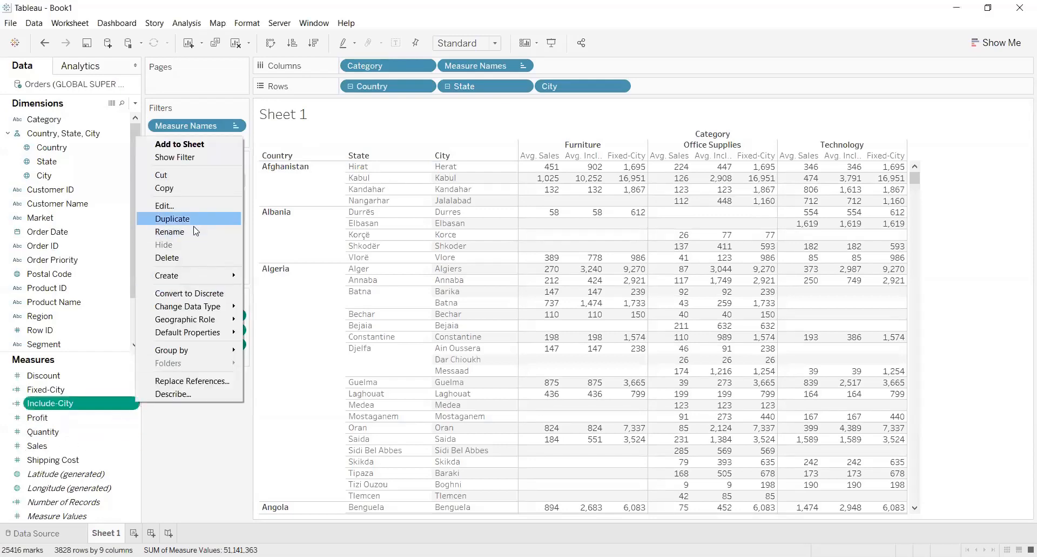
pyautogui.click(193, 210)
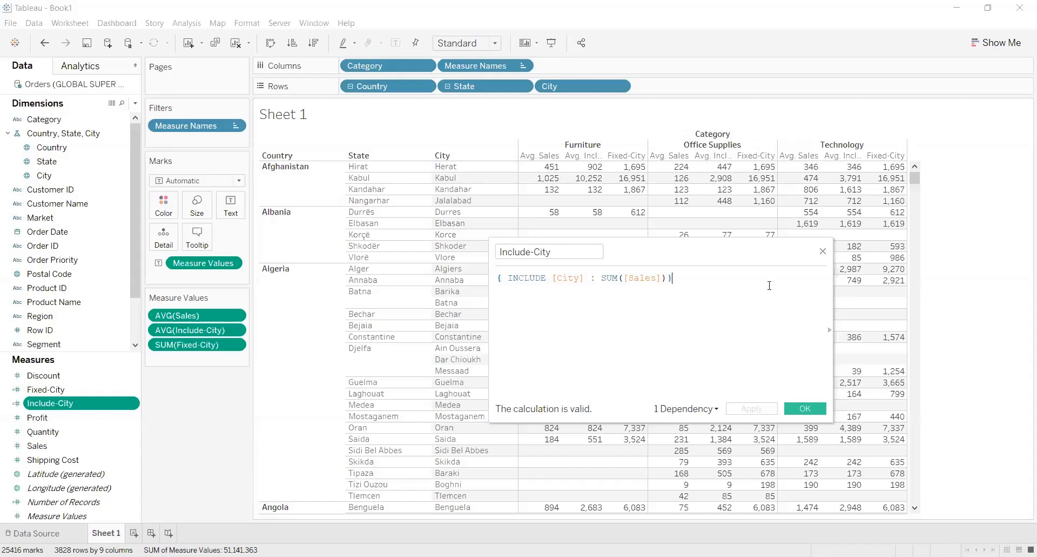
pyautogui.click(823, 252)
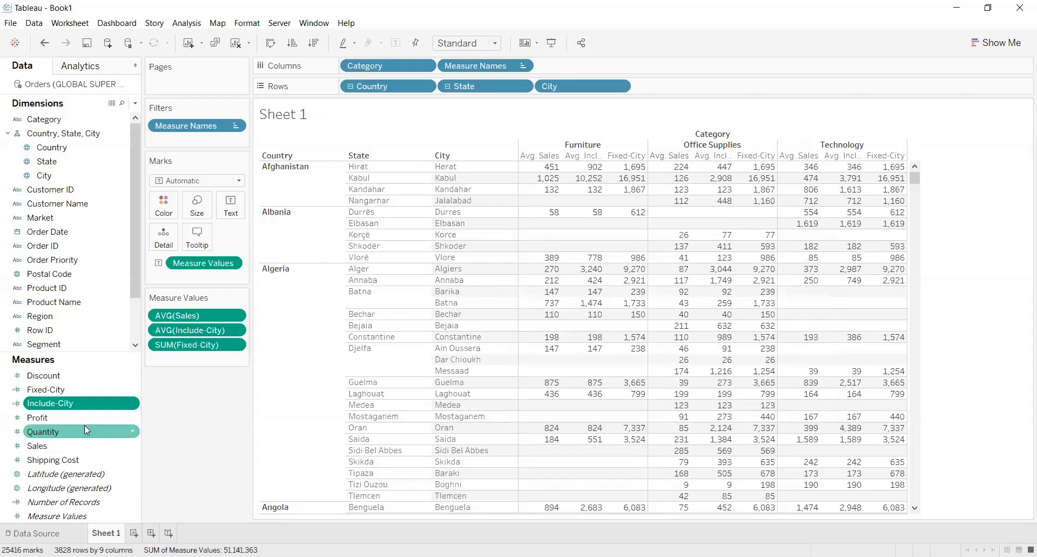
# Add [Category] after [City] in the FIXED dimension list of the Fixed-City formula and apply the calculation
pyautogui.click(124, 389)
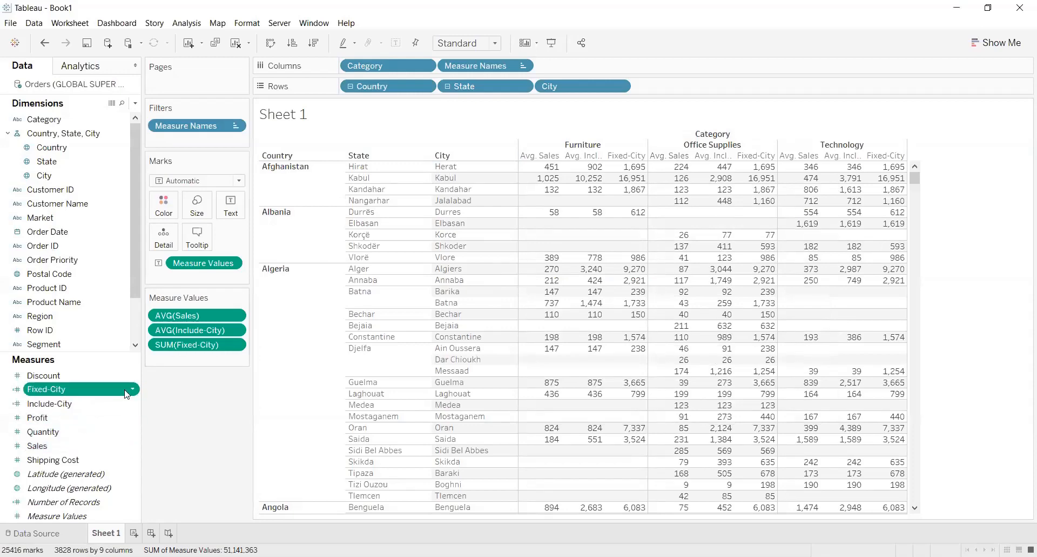
pyautogui.rightClick(135, 389)
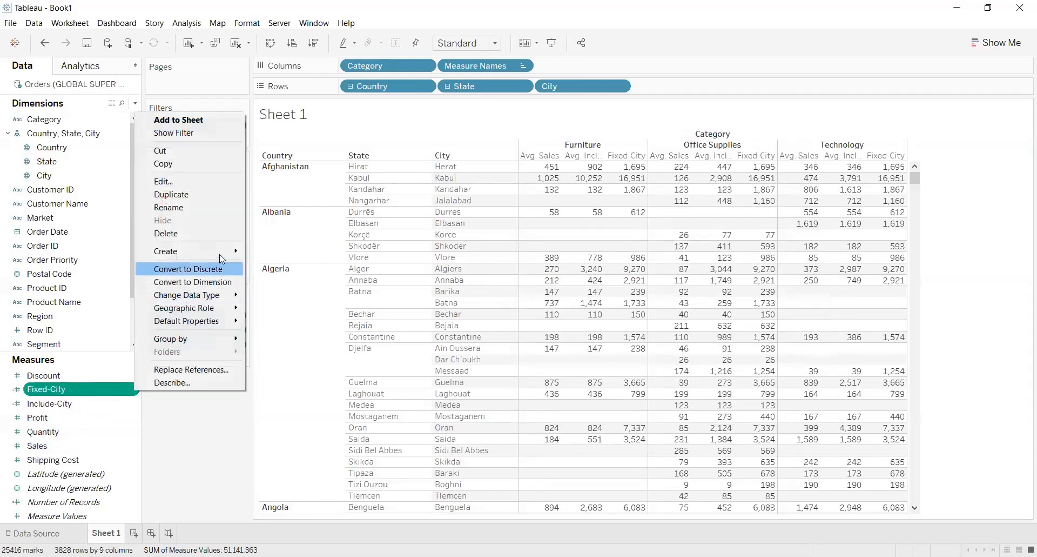
pyautogui.moveTo(222, 252)
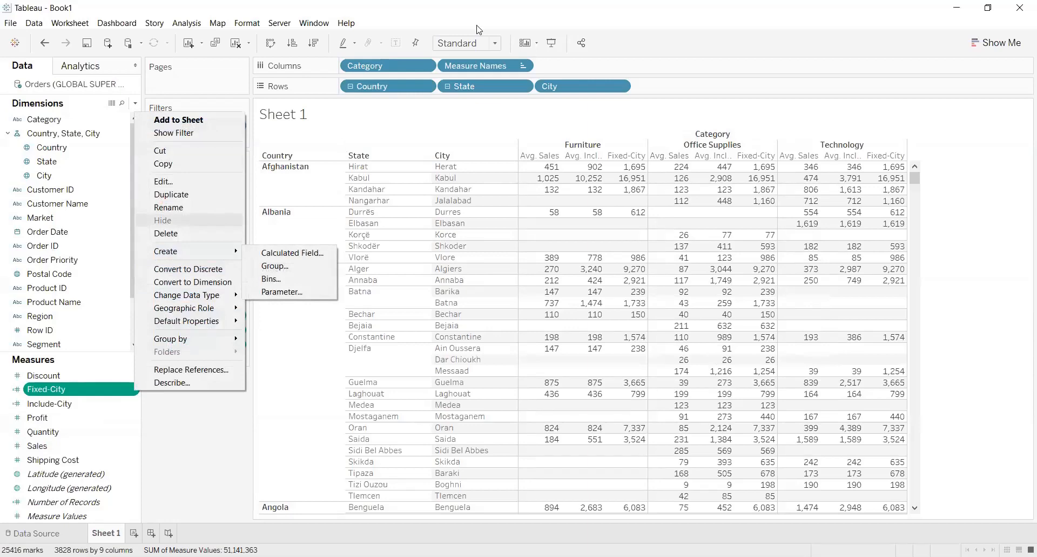
pyautogui.click(196, 181)
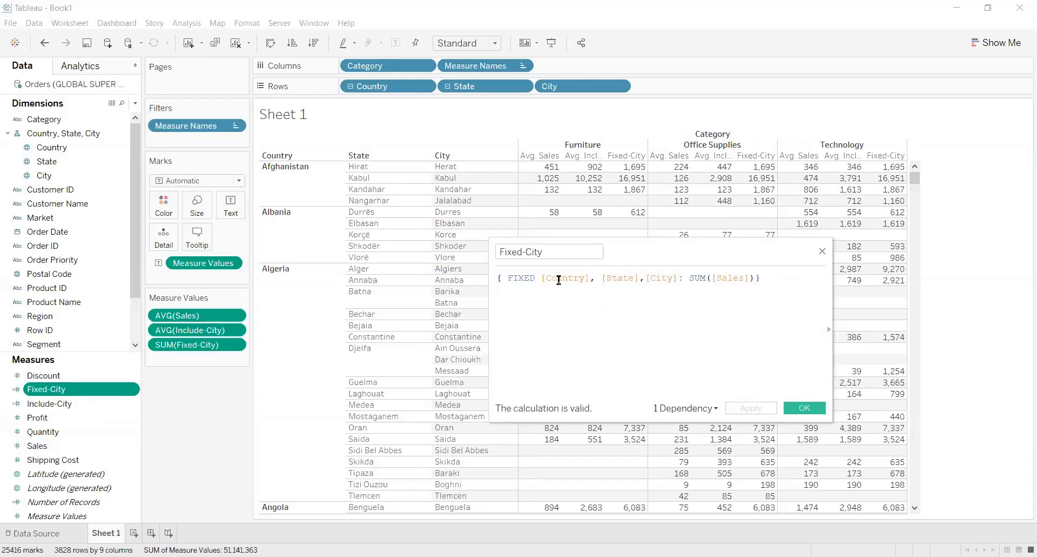
pyautogui.click(679, 277)
pyautogui.write(', Ca')
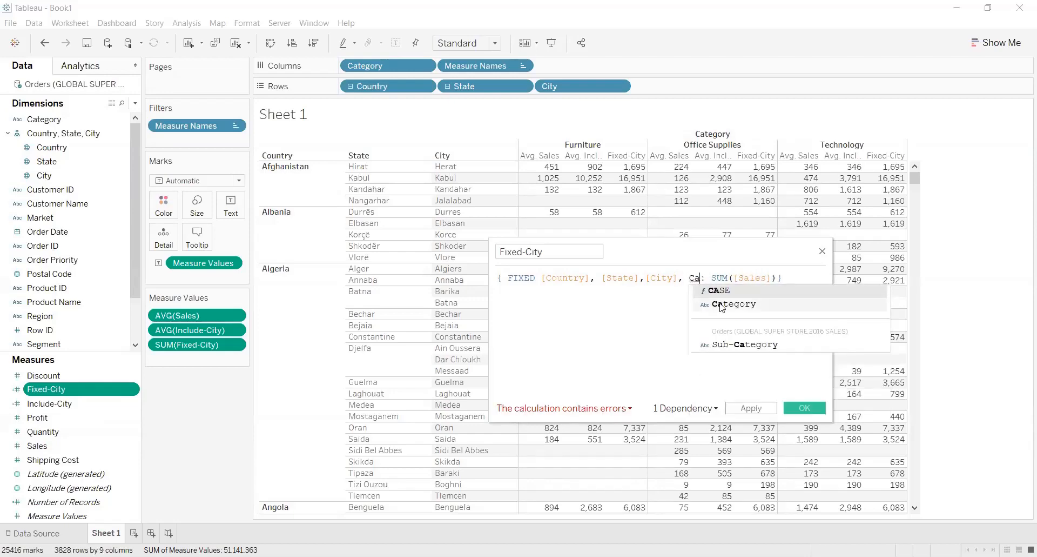
pyautogui.click(723, 306)
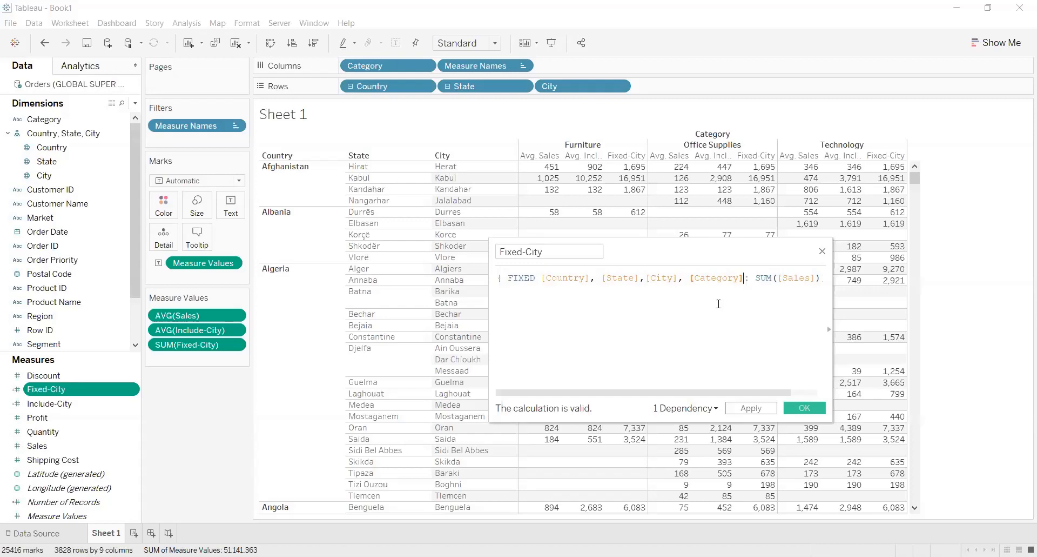
pyautogui.click(755, 409)
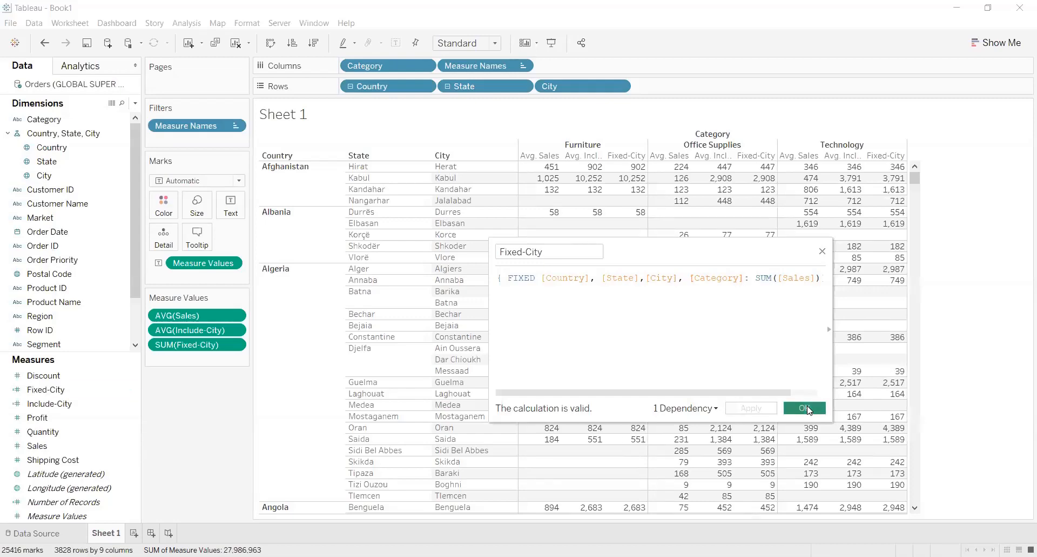
pyautogui.click(805, 408)
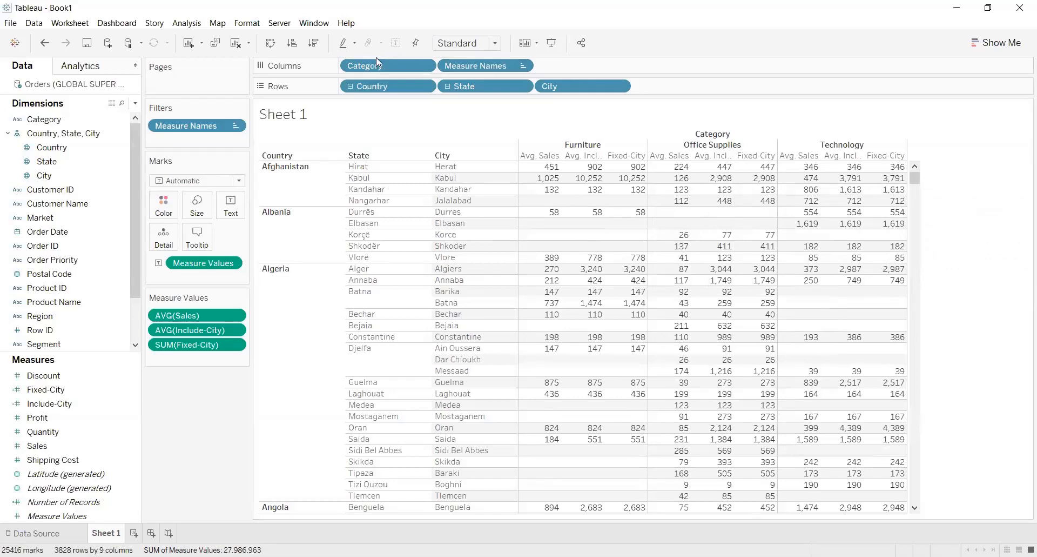
# Take Category off the columns and delete [Category] from the Fixed-City formula, leaving { FIXED [Country], [State],[City]: SUM([Sales])}
pyautogui.moveTo(376, 59); pyautogui.dragTo(203, 392)
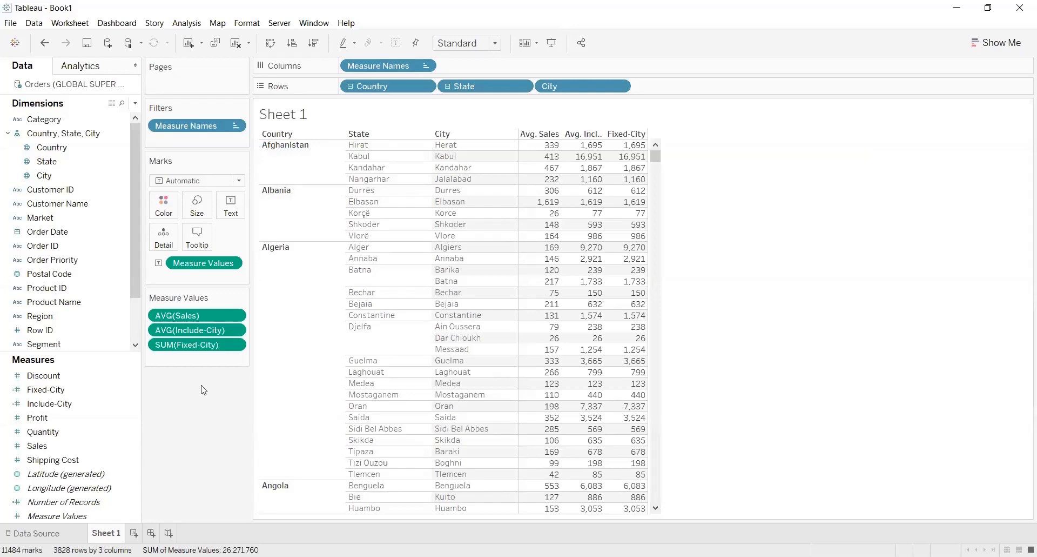
pyautogui.click(135, 390)
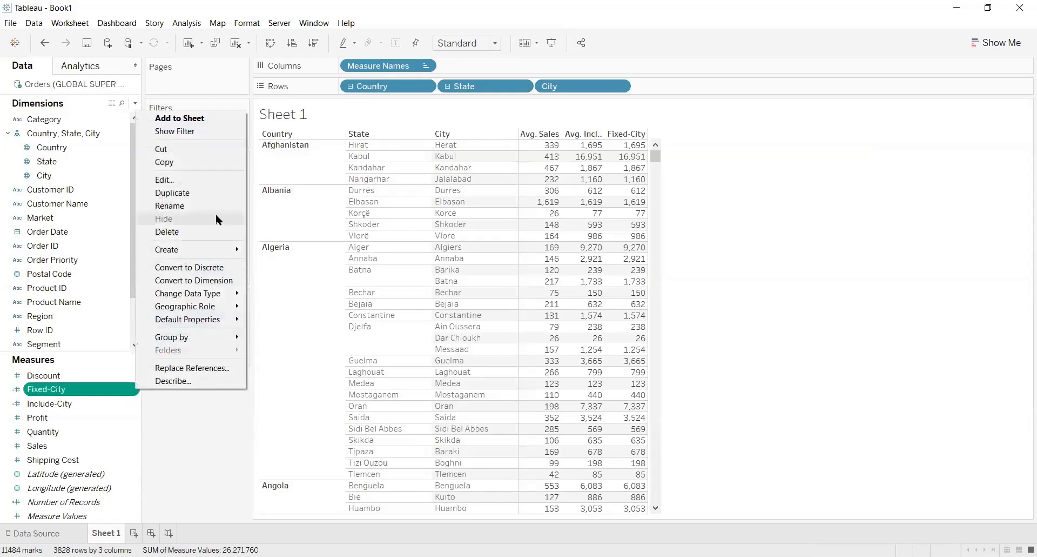
pyautogui.click(201, 181)
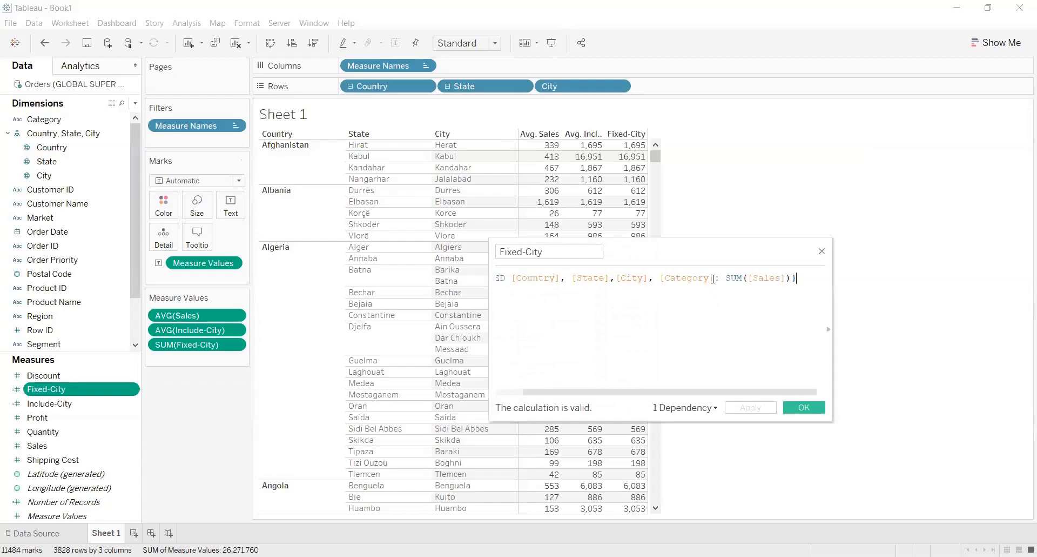
pyautogui.moveTo(715, 277); pyautogui.dragTo(660, 276)
pyautogui.press('BackSpace')
pyautogui.press('BackSpace')
pyautogui.press('BackSpace')
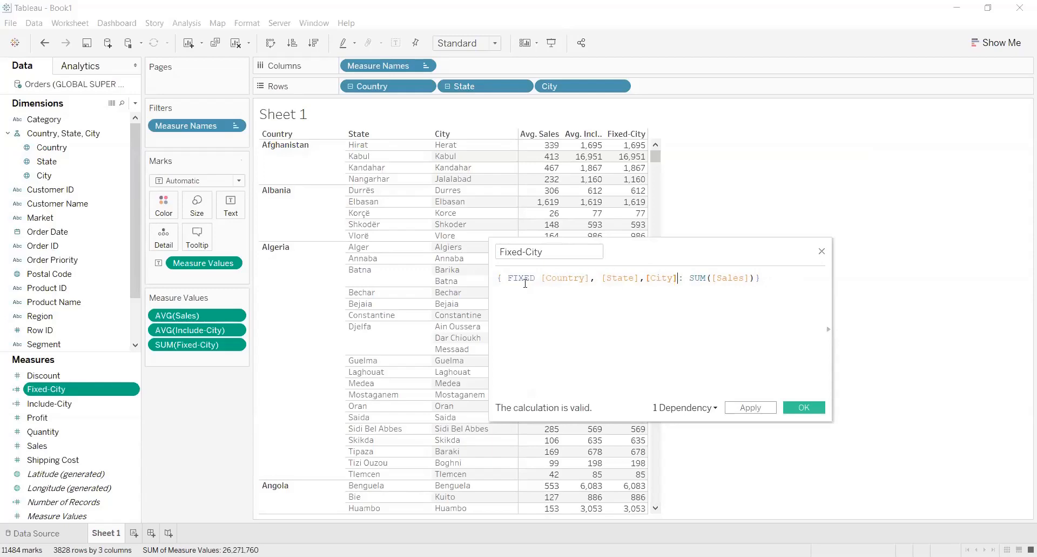
pyautogui.click(755, 409)
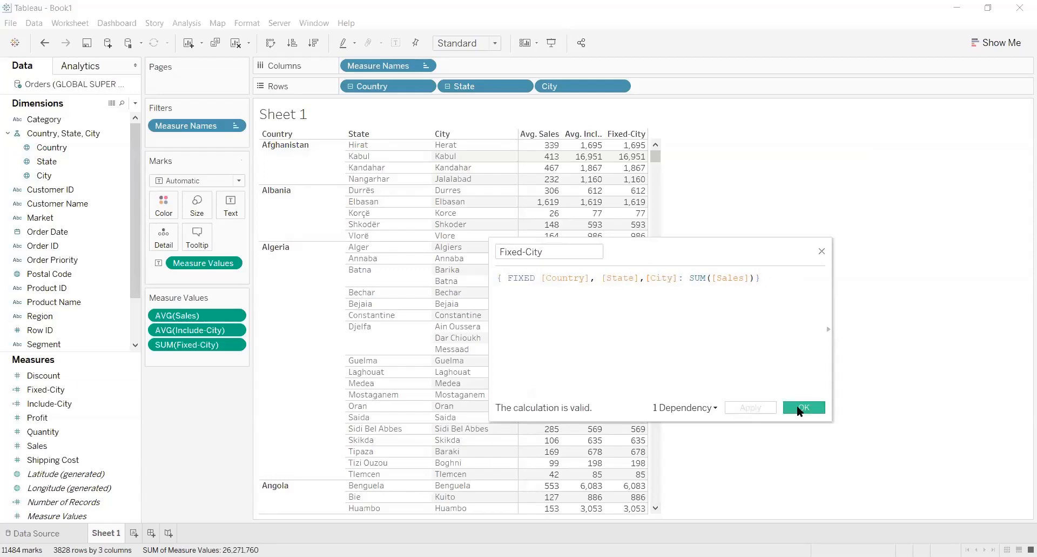
pyautogui.click(798, 406)
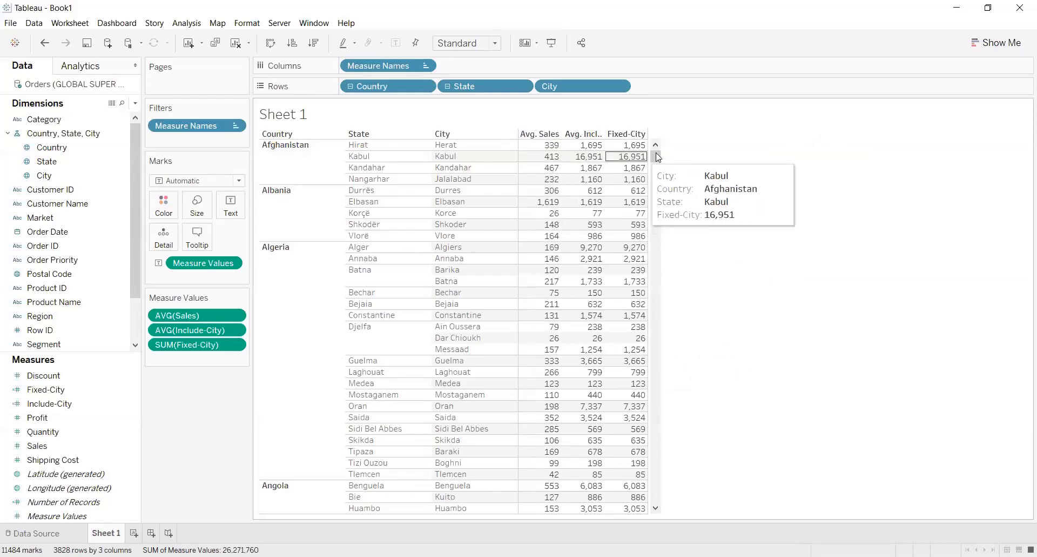
# Remove City from the rows and add a Ship Mode filter with all values selected
pyautogui.moveTo(579, 92); pyautogui.dragTo(722, 151)
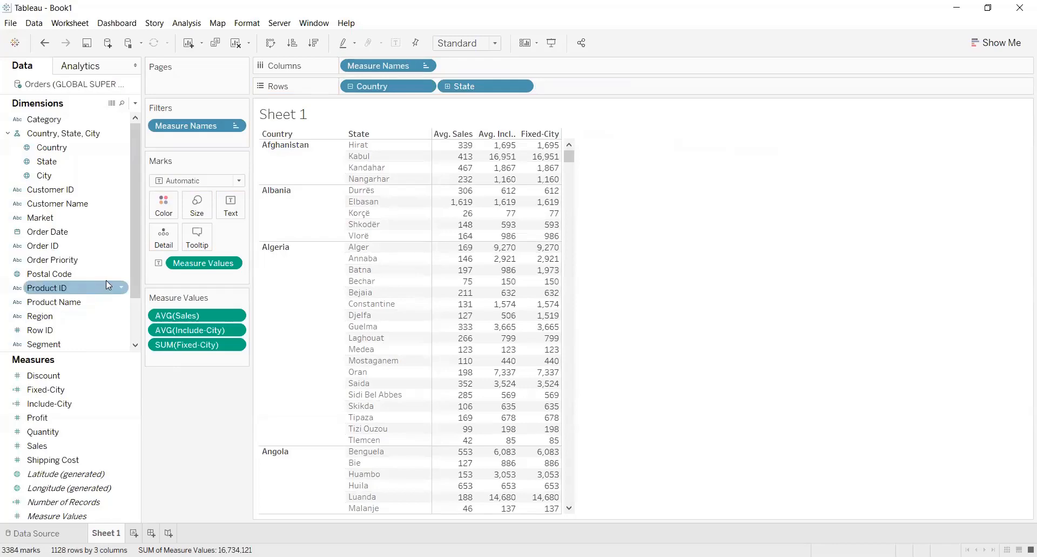
pyautogui.moveTo(135, 260); pyautogui.dragTo(137, 345)
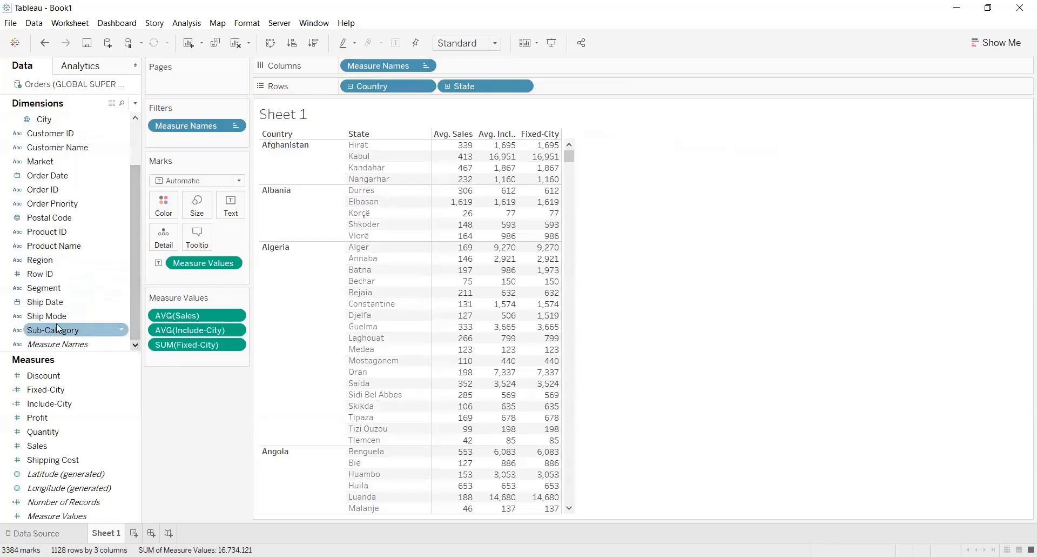
pyautogui.moveTo(52, 316); pyautogui.dragTo(199, 243)
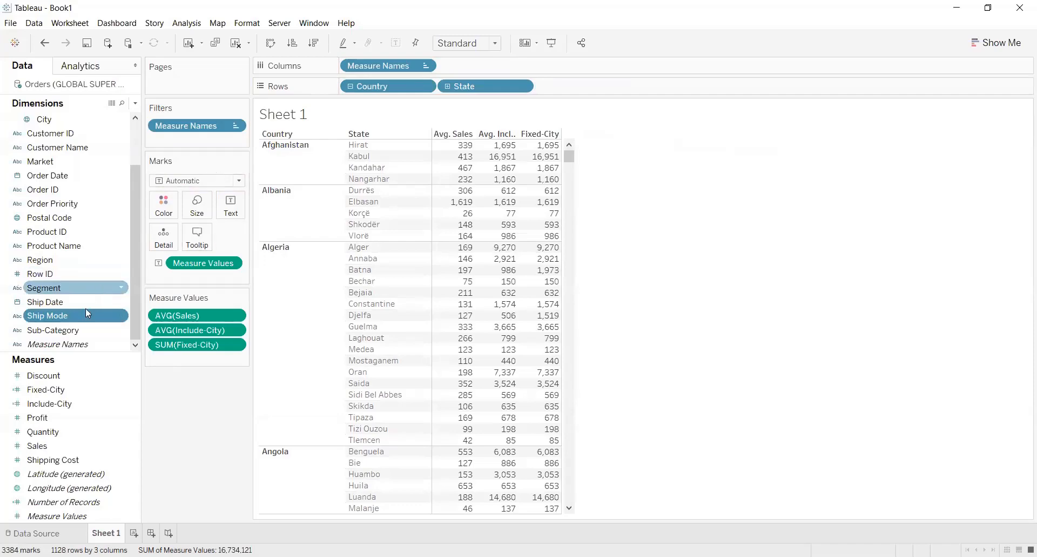
pyautogui.moveTo(85, 311); pyautogui.dragTo(210, 148)
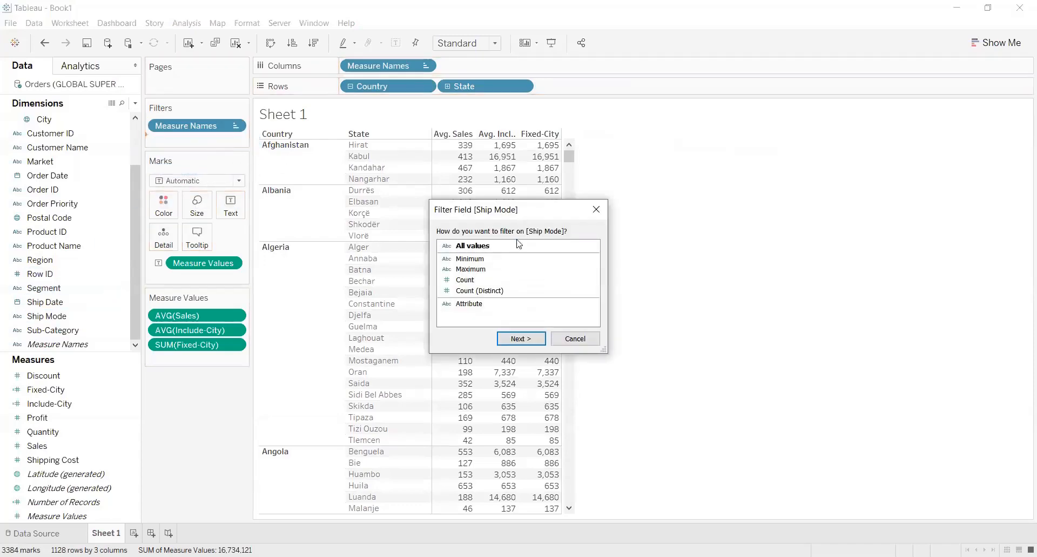
pyautogui.click(529, 339)
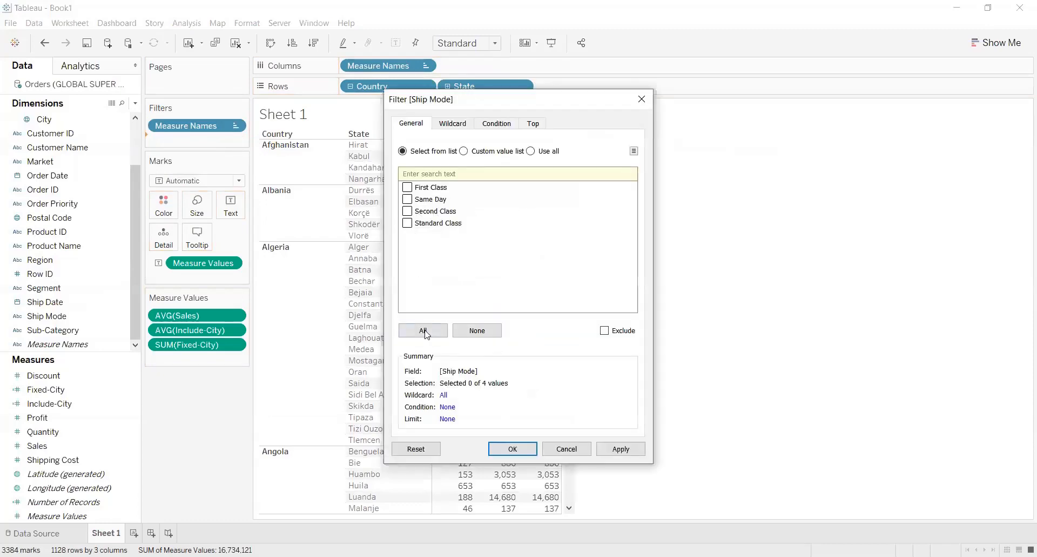
pyautogui.click(425, 330)
pyautogui.click(614, 454)
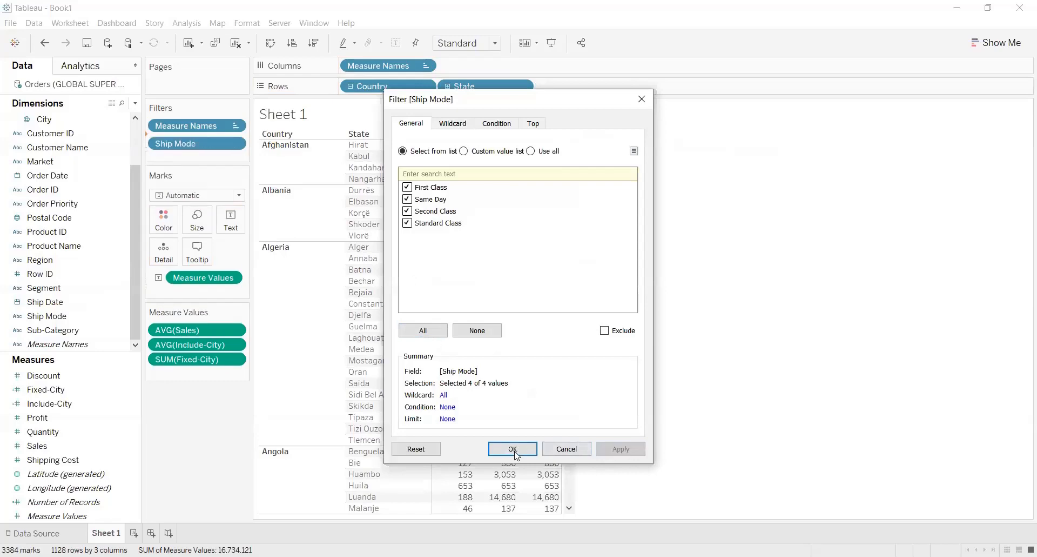
pyautogui.click(516, 453)
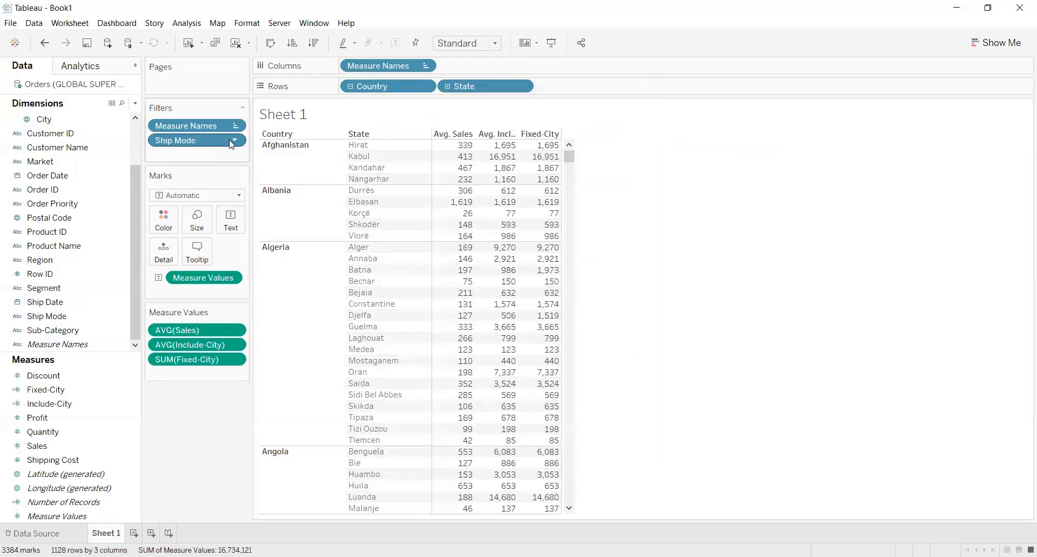
# Show the Ship Mode filter control on the sheet and place it below the Measure Values card
pyautogui.click(233, 141)
pyautogui.click(293, 165)
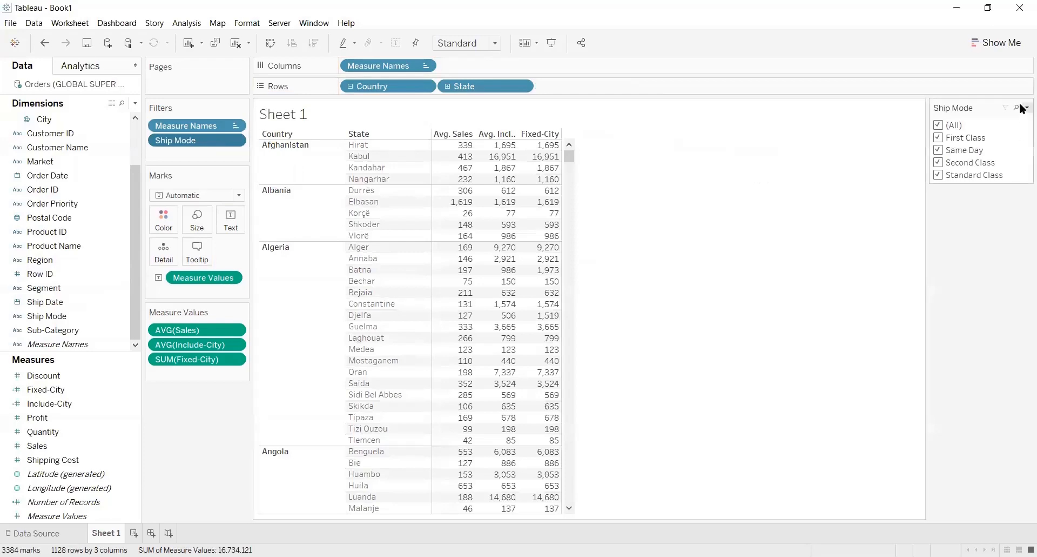
pyautogui.moveTo(981, 110); pyautogui.dragTo(164, 426)
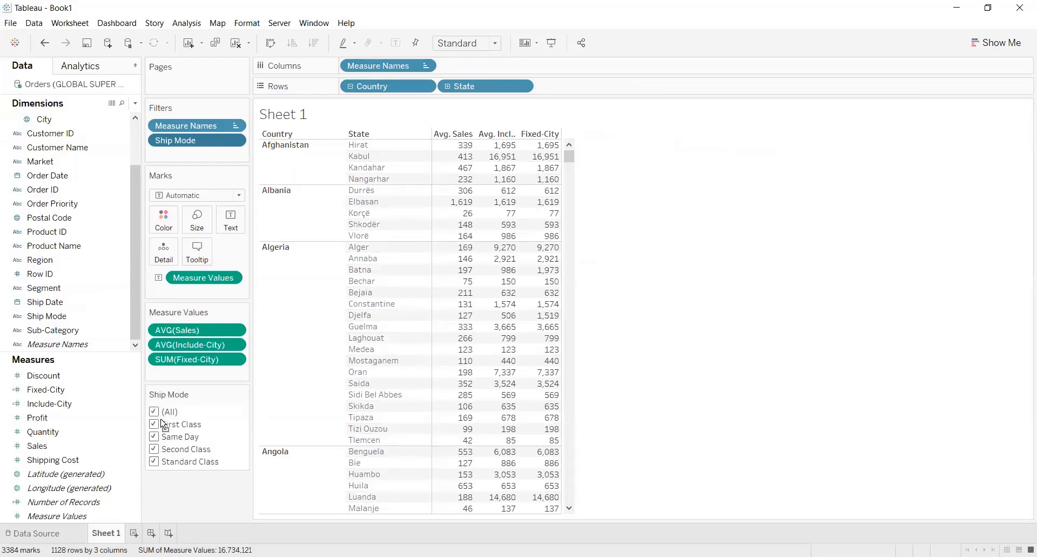
# Hide the "All" value in the Ship Mode filter control and exclude Same Day and Second Class from the selection
pyautogui.click(243, 395)
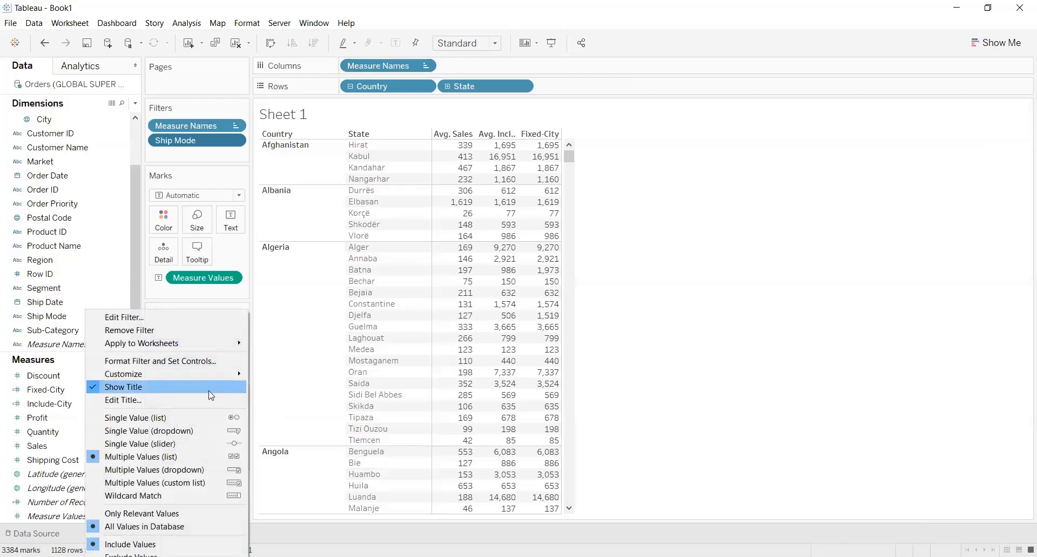
pyautogui.click(200, 399)
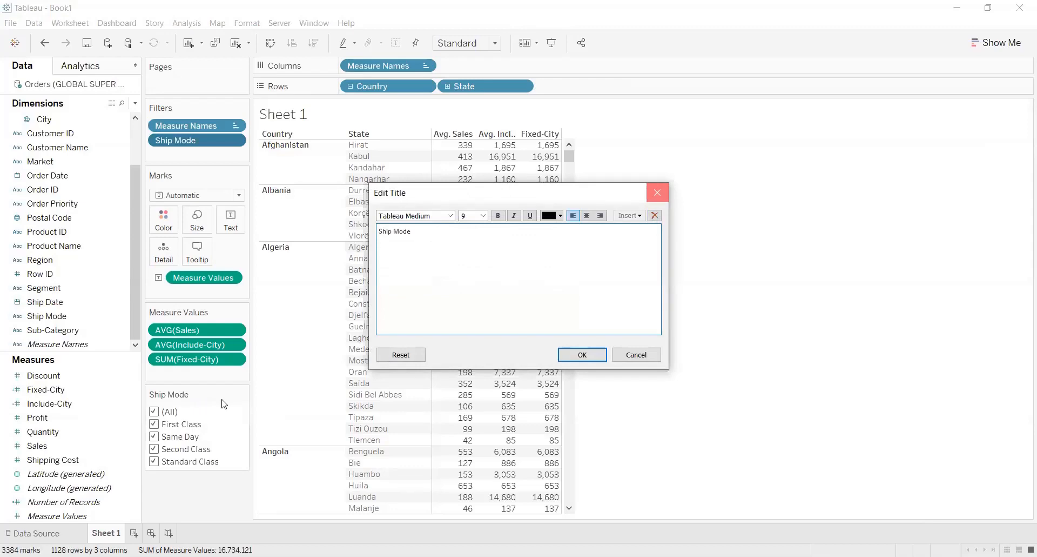
pyautogui.click(242, 395)
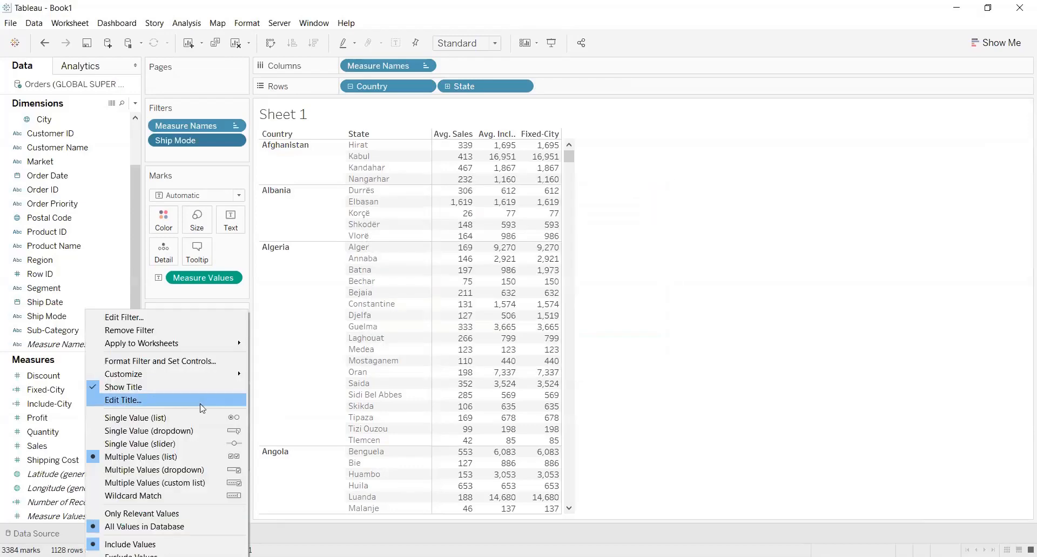
pyautogui.moveTo(225, 370)
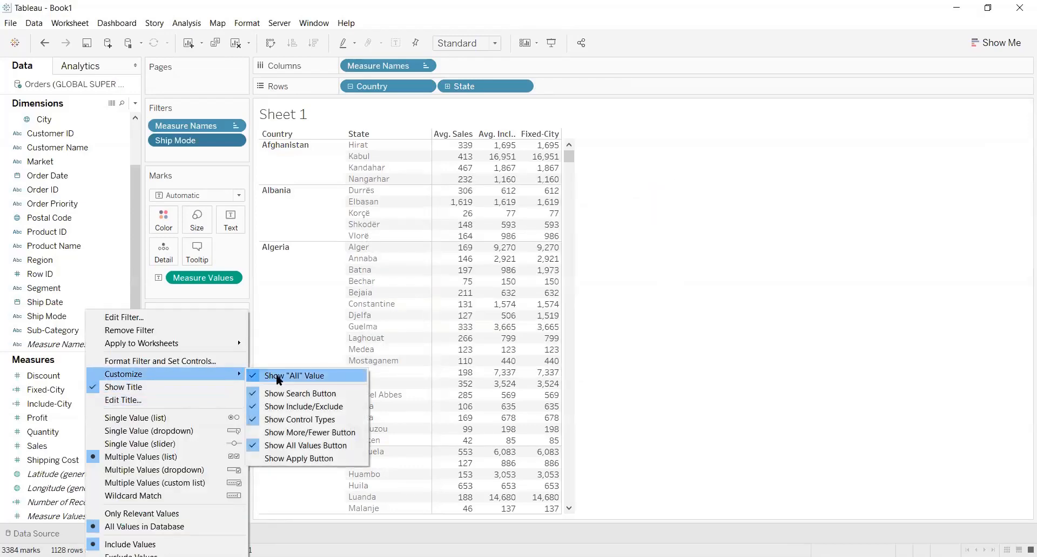
pyautogui.click(279, 378)
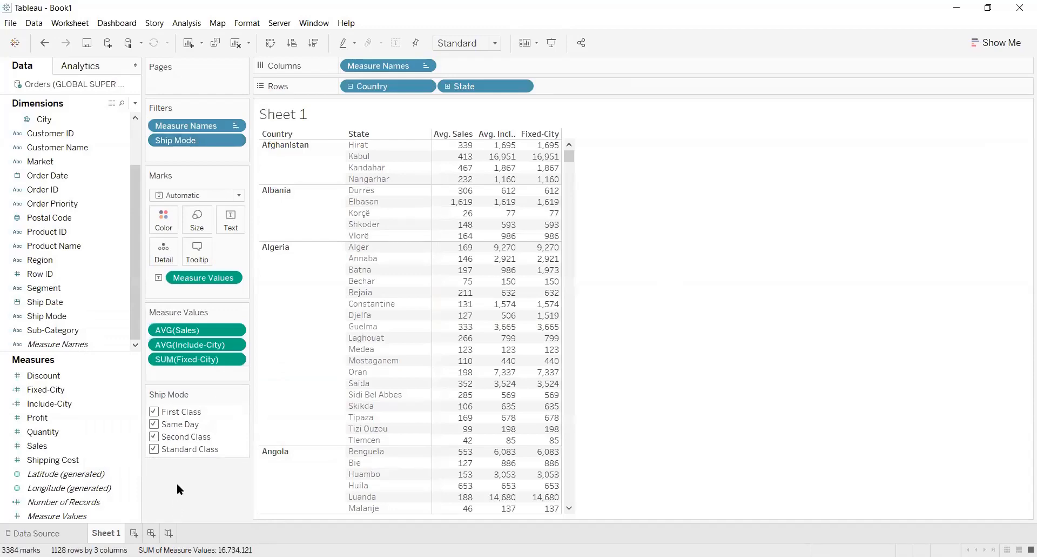
pyautogui.click(156, 425)
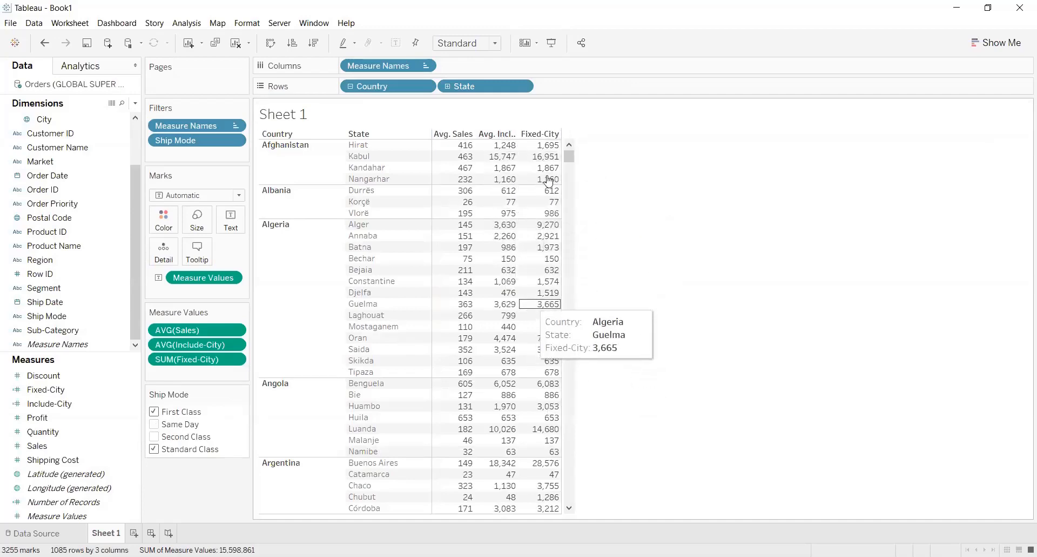
# Include Same Day in the Ship Mode filter and toggle Second Class and Standard Class, leaving only Second Class excluded
pyautogui.click(154, 425)
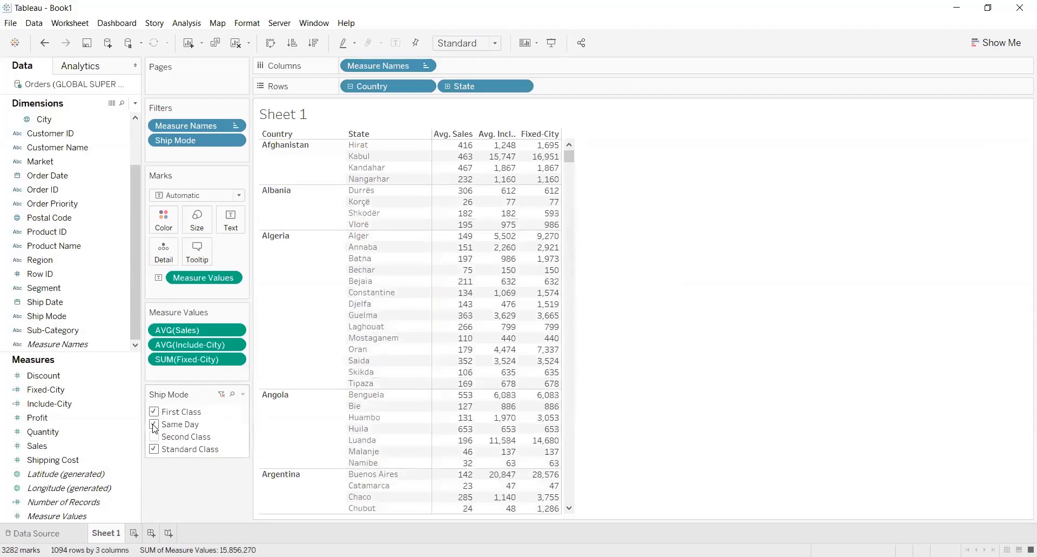
pyautogui.click(154, 436)
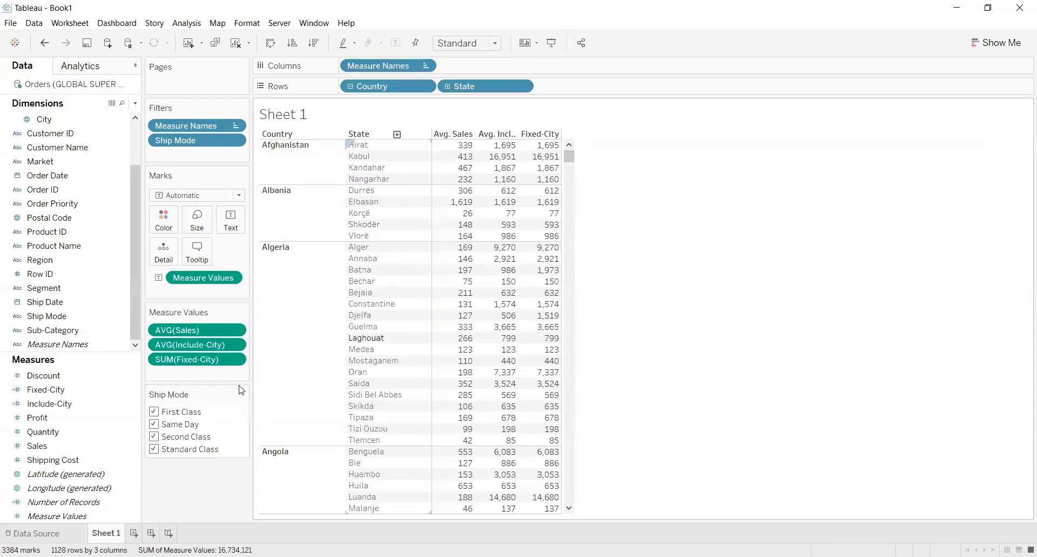
pyautogui.click(154, 436)
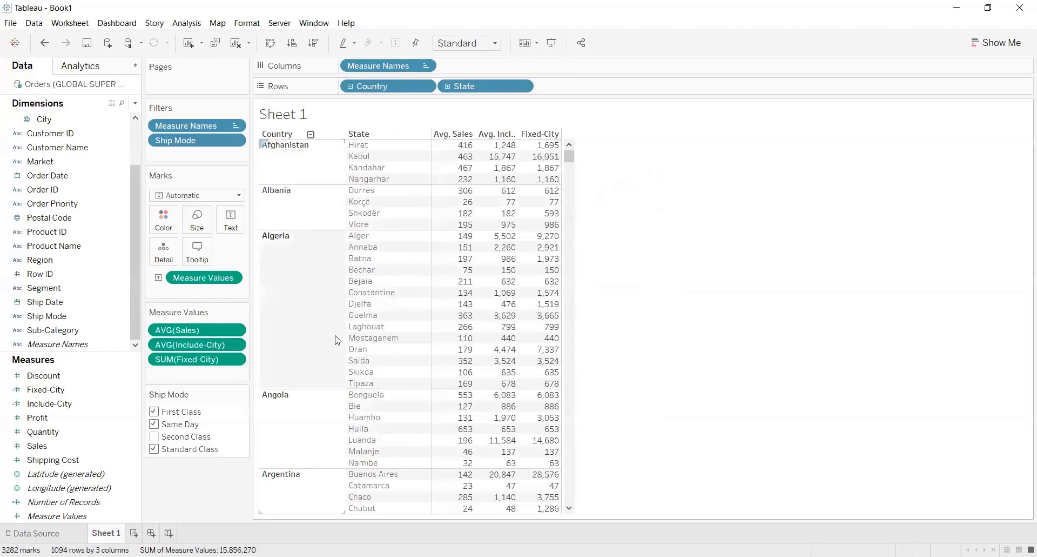
pyautogui.click(154, 449)
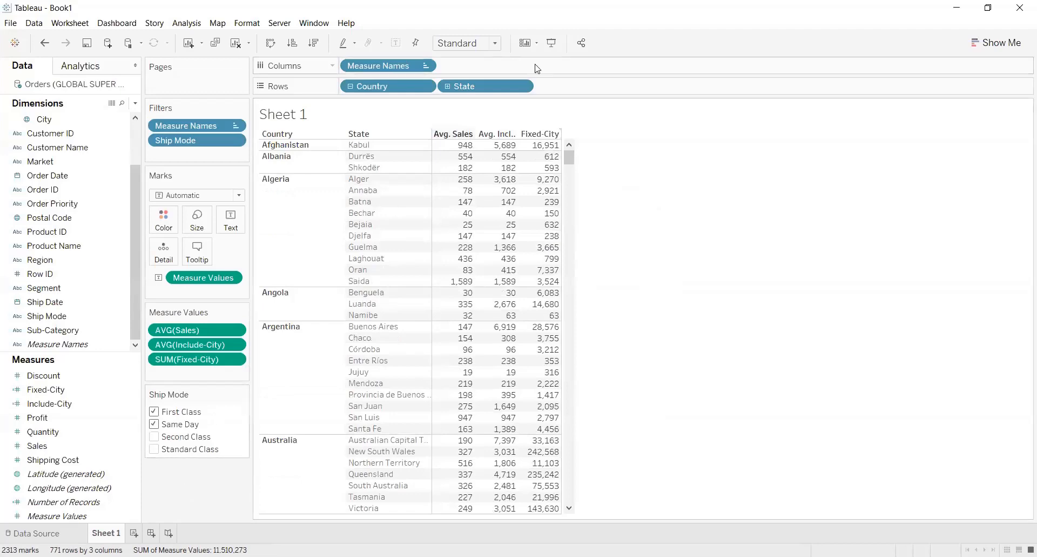
pyautogui.click(154, 449)
pyautogui.moveTo(550, 158)
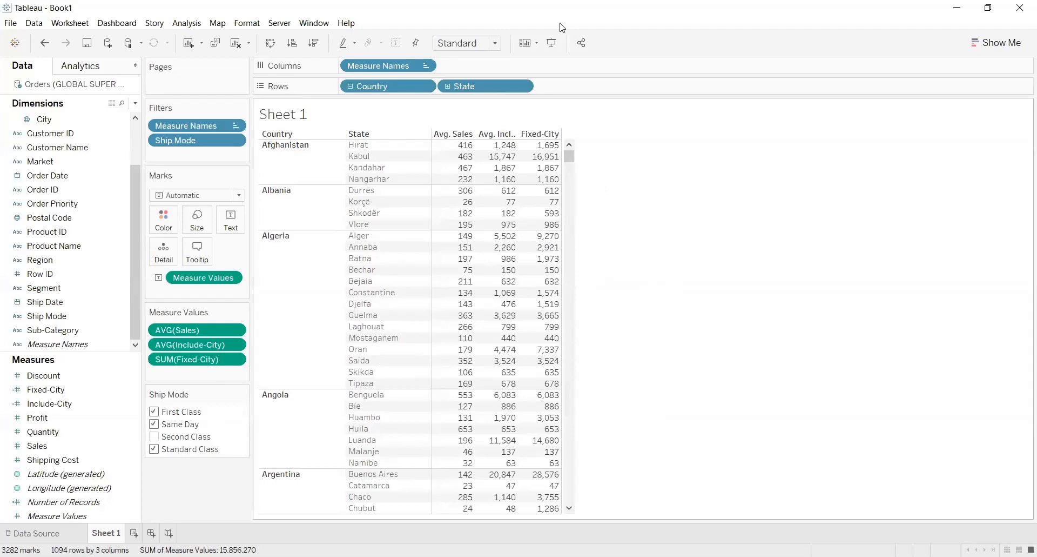
# Switch to the LOD presentation in PowerPoint and examine where Fixed and Include/Exclude LOD sit in the filter order
pyautogui.click(957, 5)
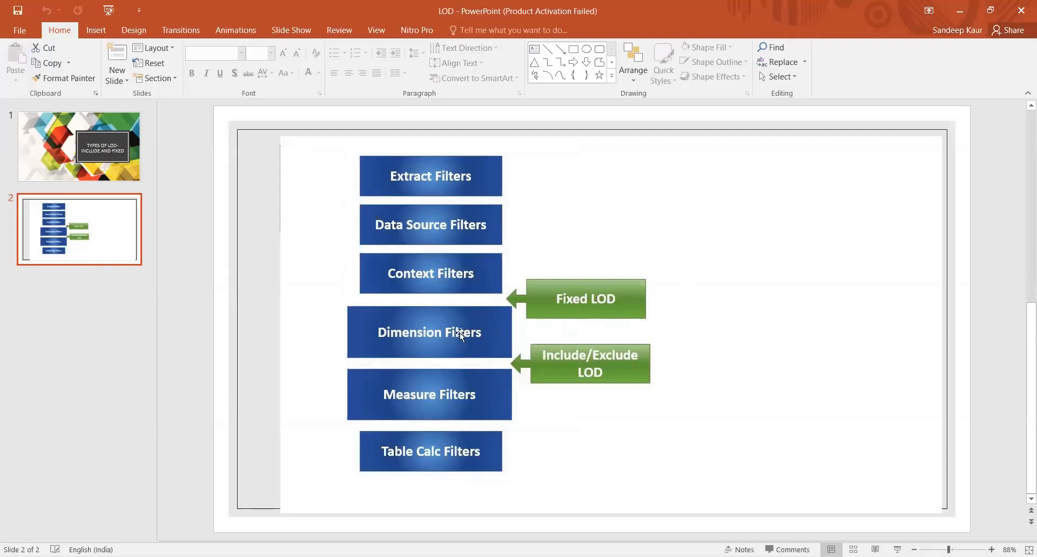
pyautogui.moveTo(460, 332); pyautogui.dragTo(408, 335)
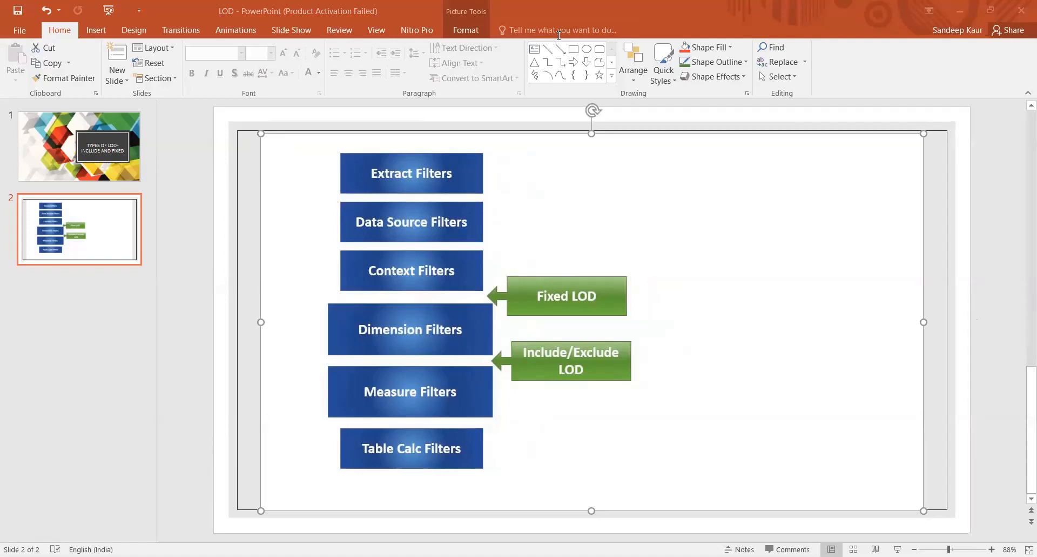
pyautogui.hotkey('alt', 'Tab')
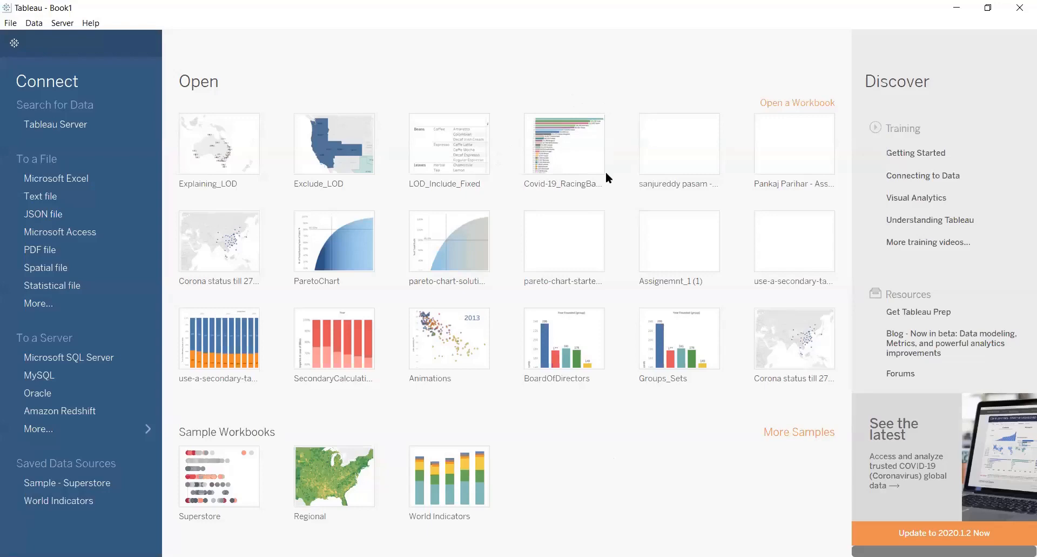
pyautogui.hotkey('alt', 'Tab')
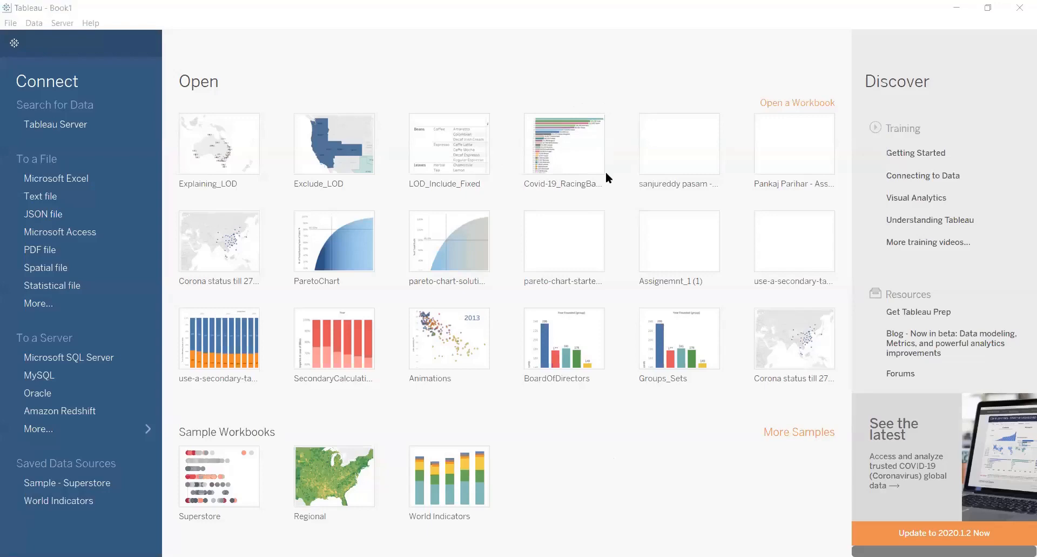
pyautogui.hotkey('alt', 'Tab')
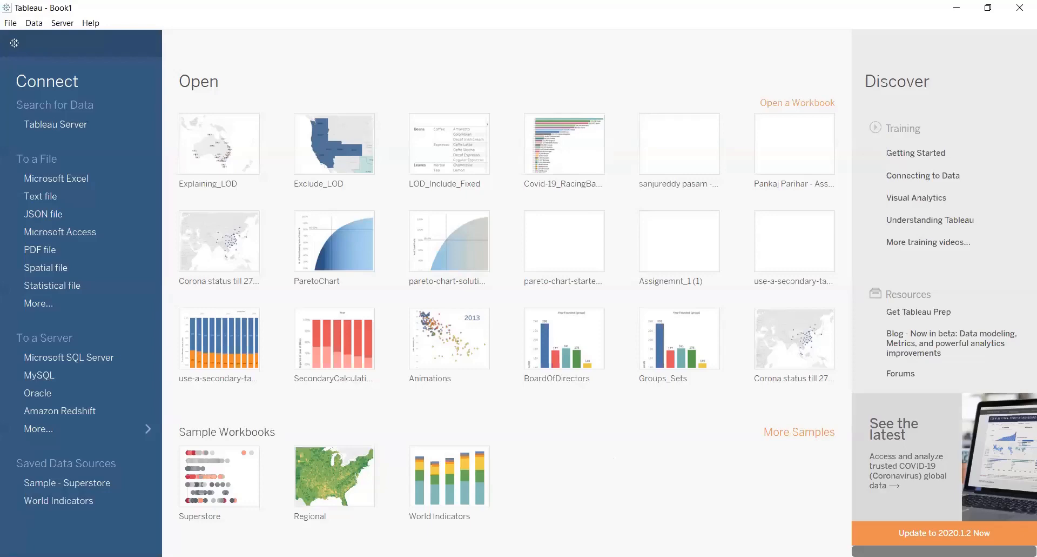
pyautogui.hotkey('alt', 'Tab')
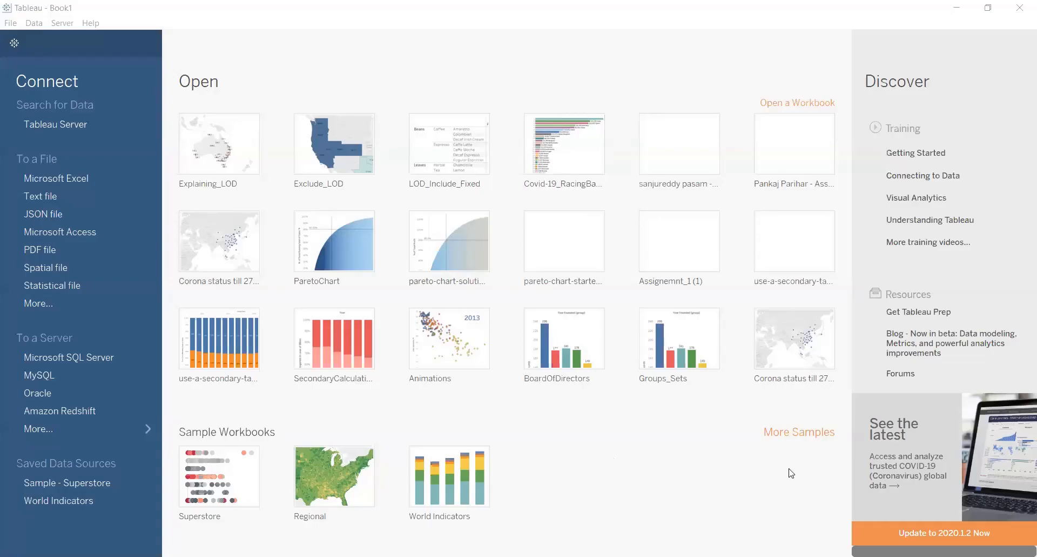
# Switch back to the Tableau workbook containing Sheet 1 and add a new worksheet
pyautogui.hotkey('alt', 'Tab')
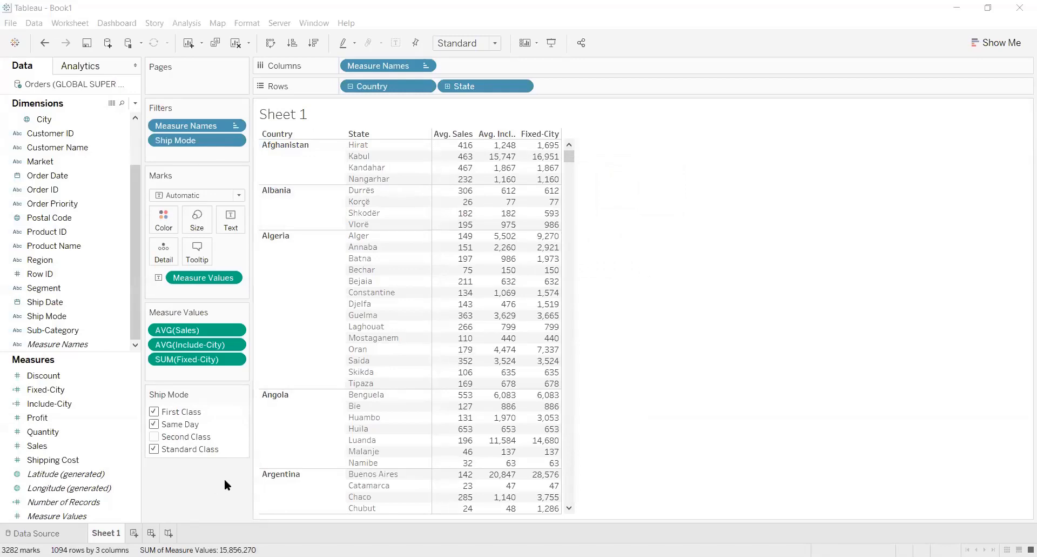
pyautogui.click(134, 533)
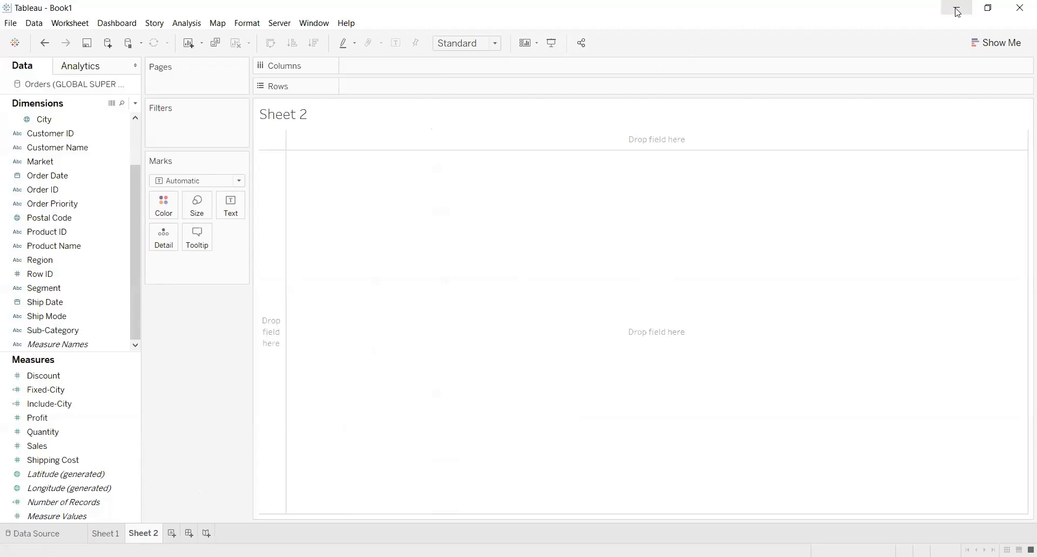
pyautogui.hotkey('alt', 'Tab')
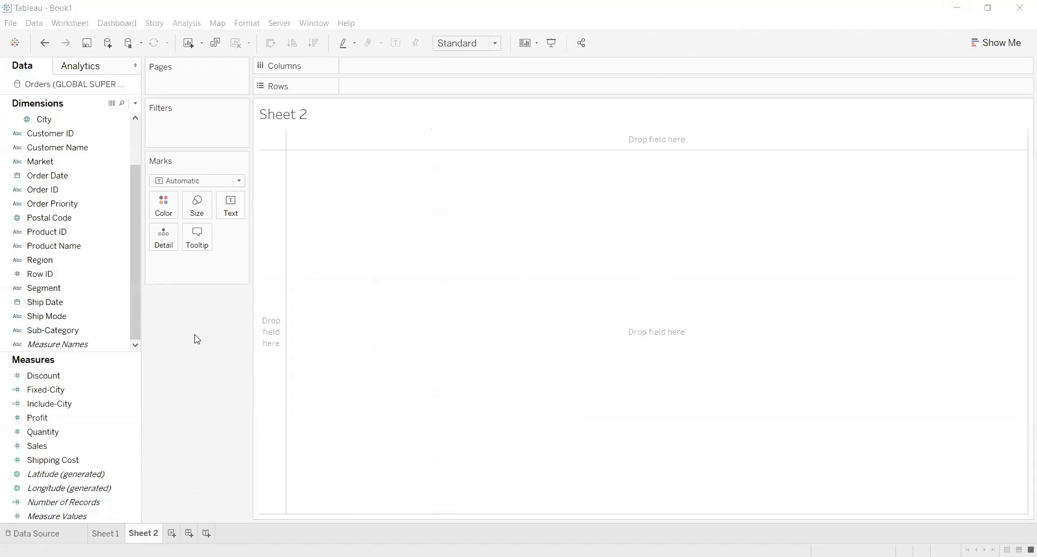
pyautogui.click(117, 303)
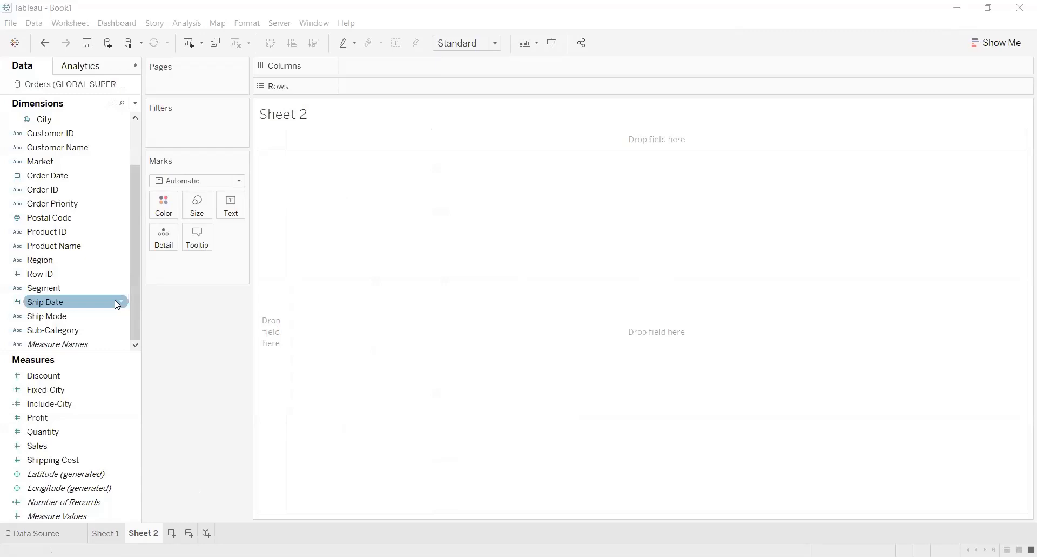
# Add a Country filter to Sheet 2 with only Australia selected
pyautogui.scroll(2, 135, 229)
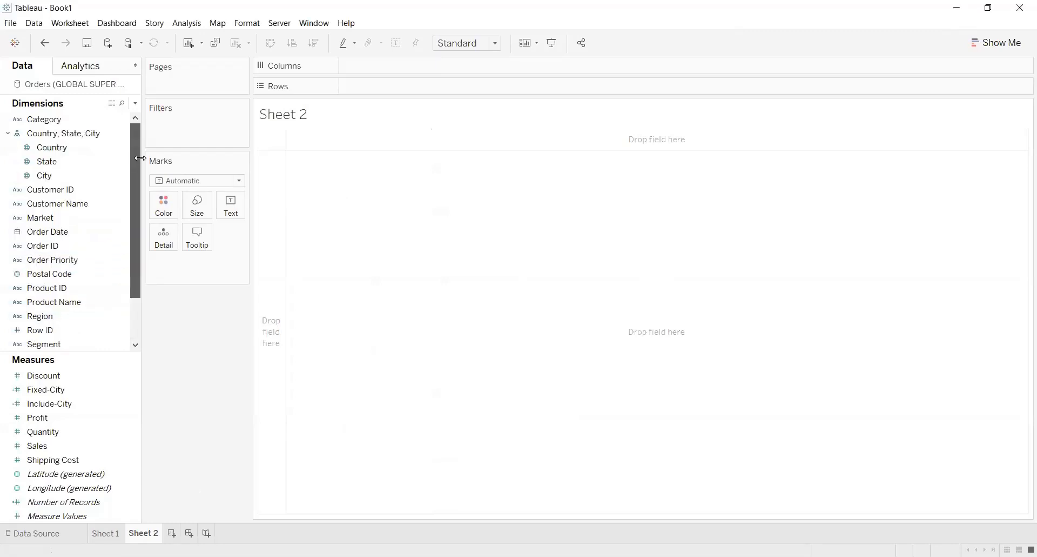
pyautogui.click(88, 154)
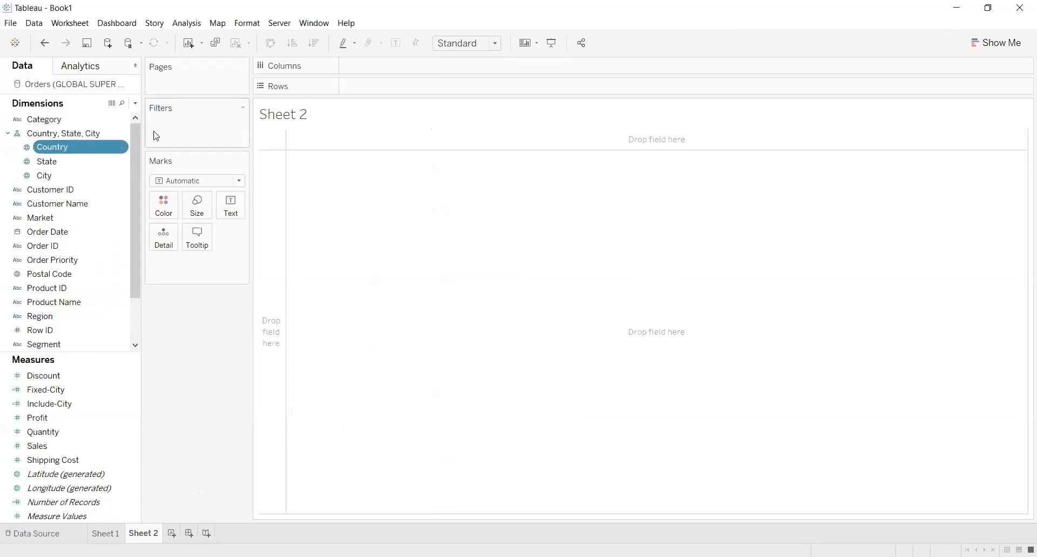
pyautogui.moveTo(56, 145); pyautogui.dragTo(182, 139)
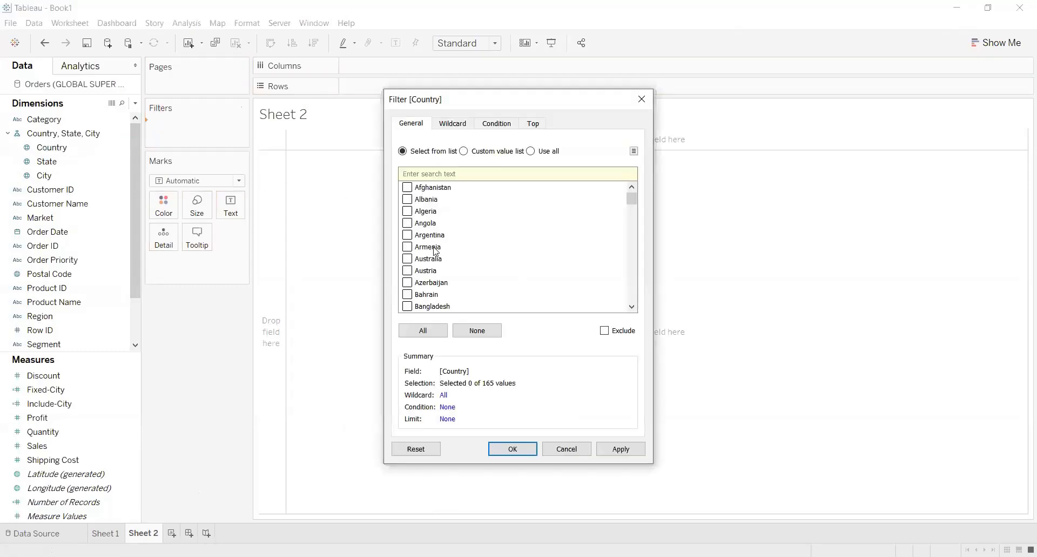
pyautogui.click(408, 259)
pyautogui.click(621, 451)
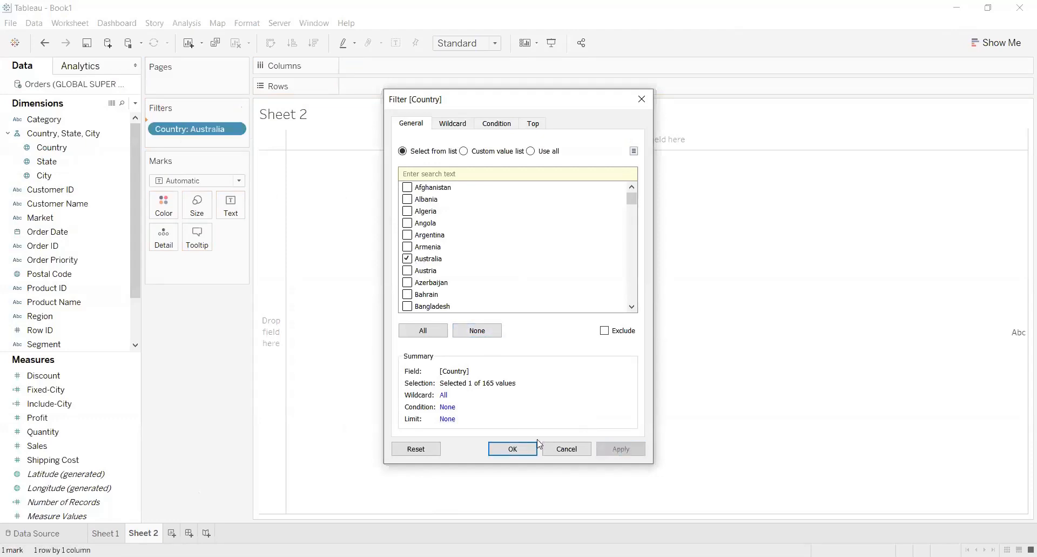
pyautogui.click(505, 449)
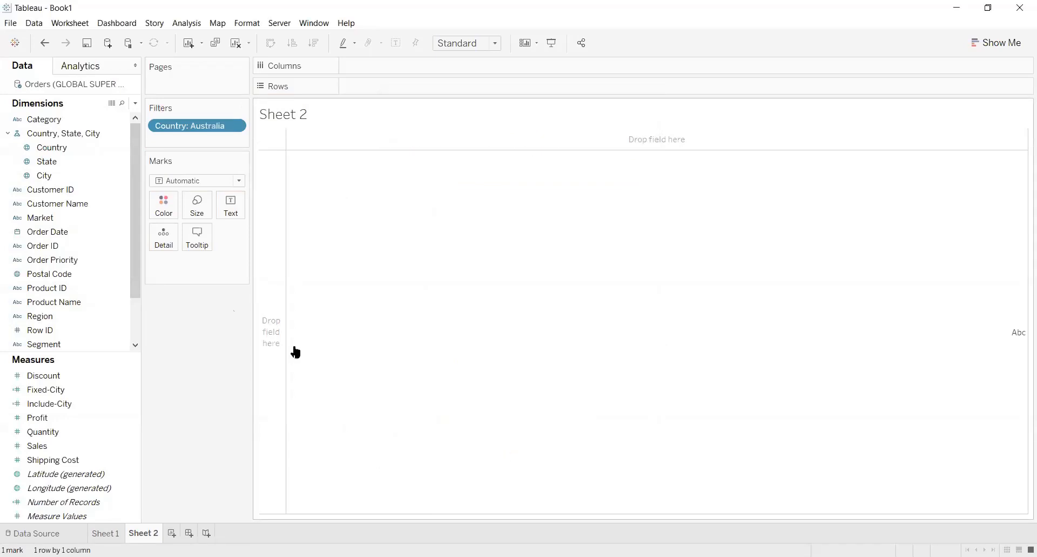
# Place the Country field in the empty view of Sheet 2
pyautogui.click(39, 146)
pyautogui.moveTo(55, 149); pyautogui.dragTo(564, 298)
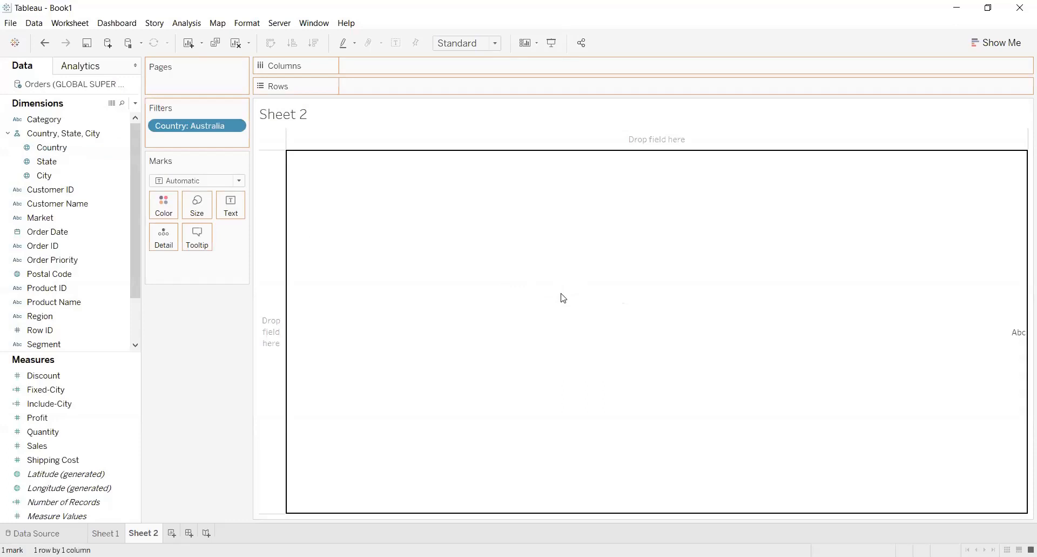
pyautogui.moveTo(564, 299); pyautogui.dragTo(556, 249)
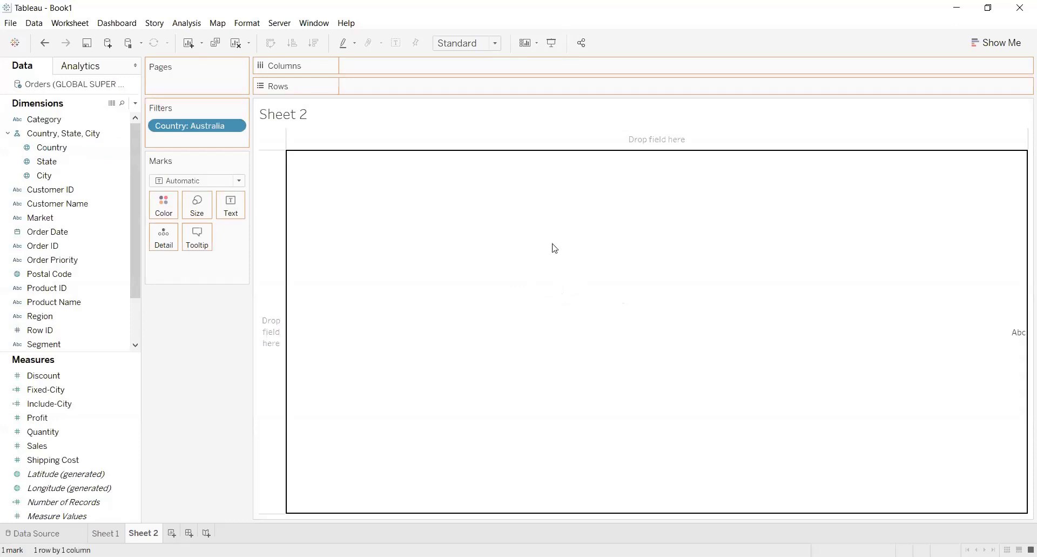
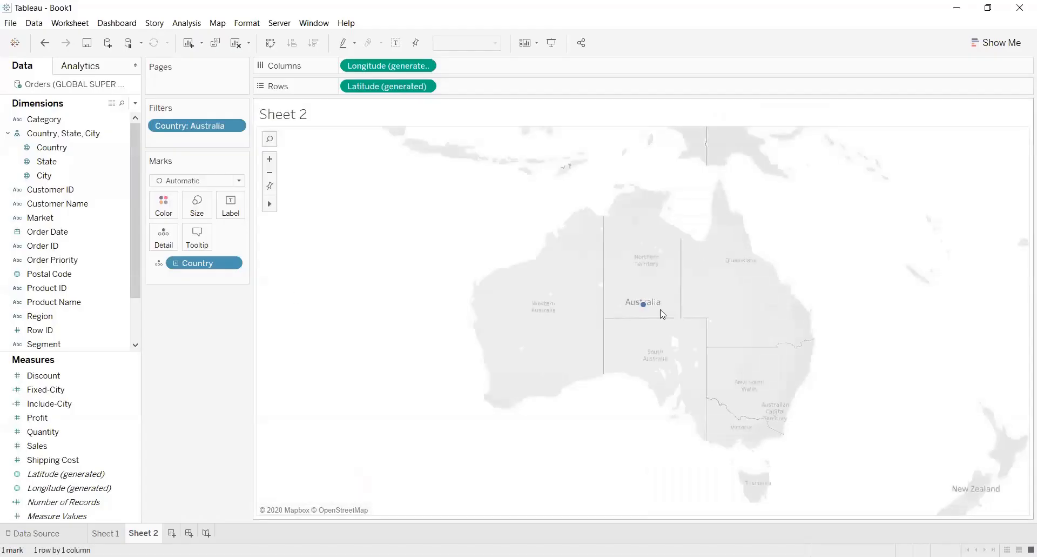
# Expand the Country hierarchy on the Australia map down to State and City marks
pyautogui.moveTo(643, 310)
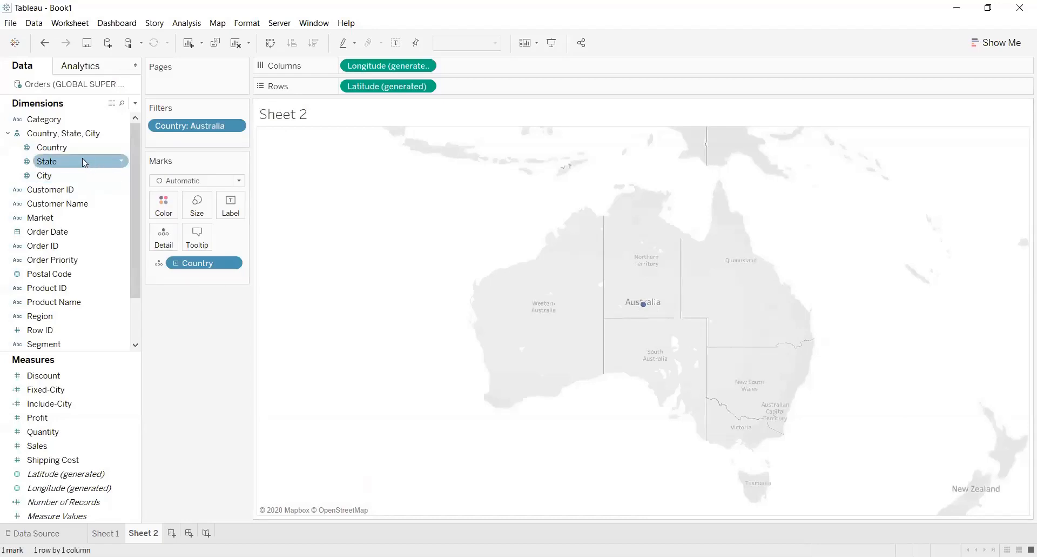
pyautogui.click(176, 264)
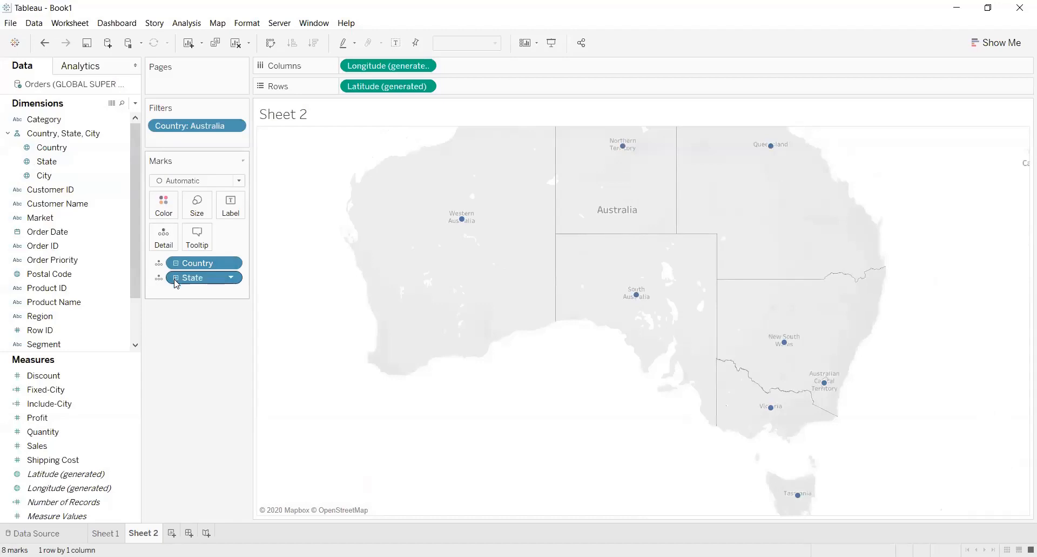
pyautogui.click(175, 278)
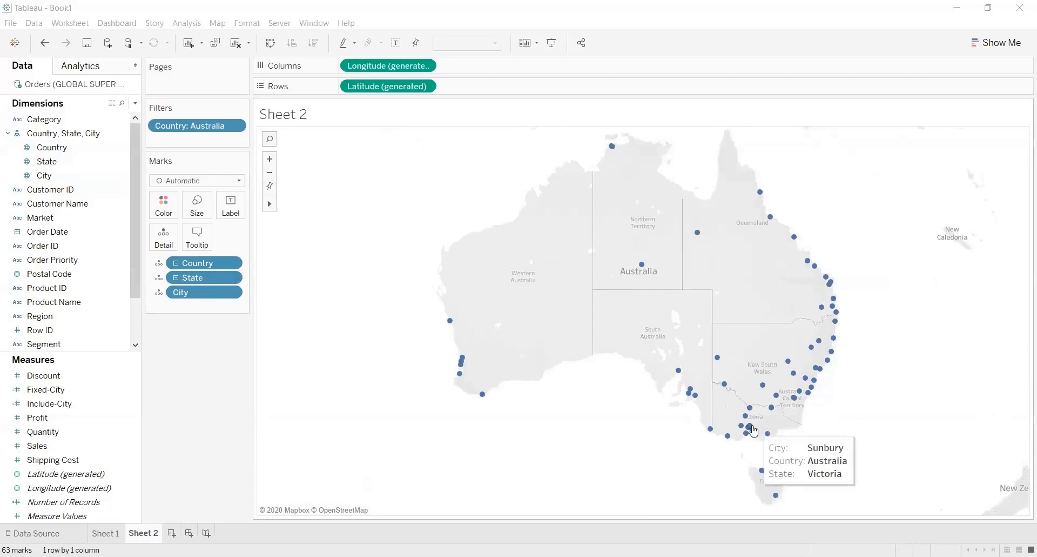
pyautogui.moveTo(822, 375)
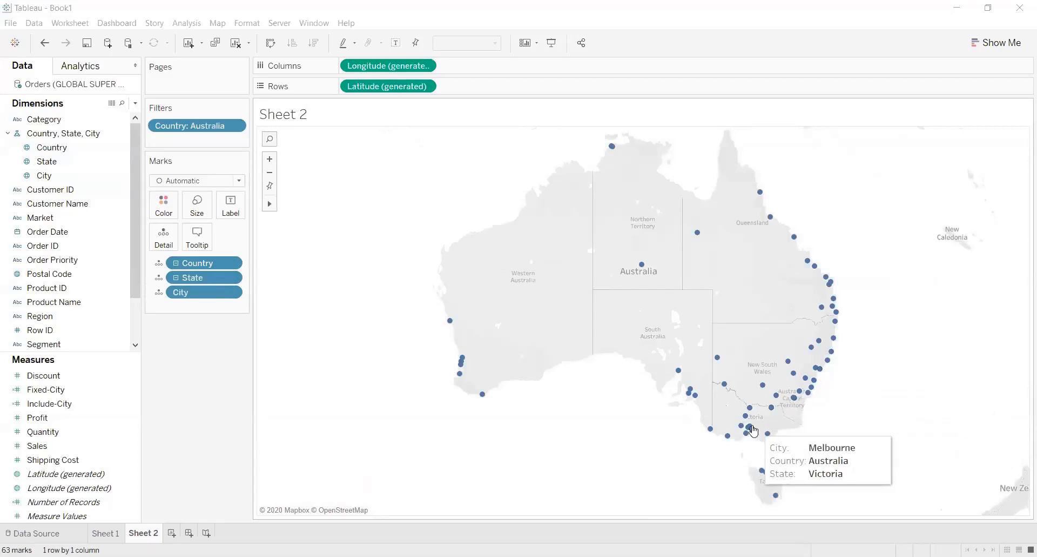
pyautogui.moveTo(742, 430)
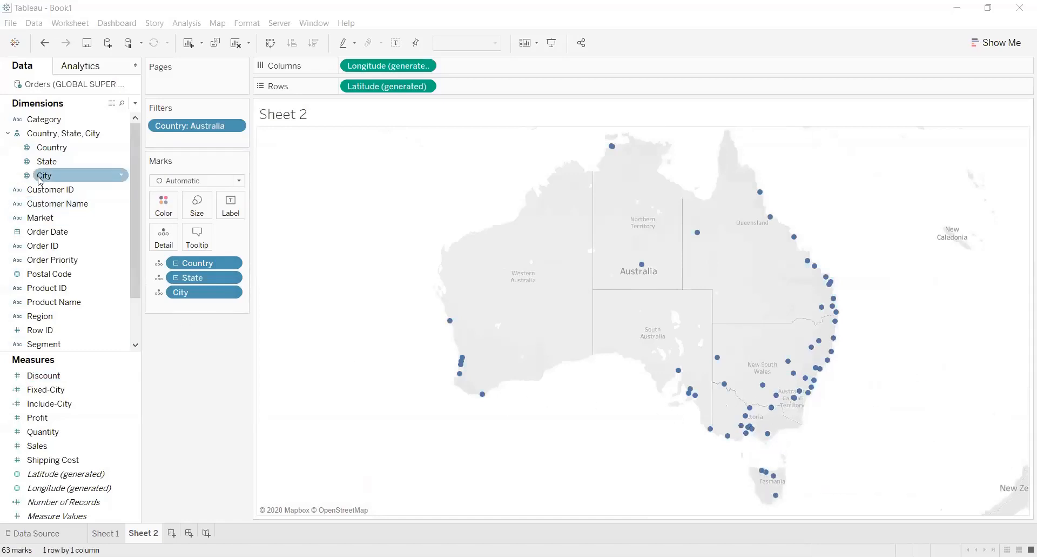
# Color the map marks by City and remove the duplicate City field from the mark details
pyautogui.moveTo(41, 175); pyautogui.dragTo(161, 208)
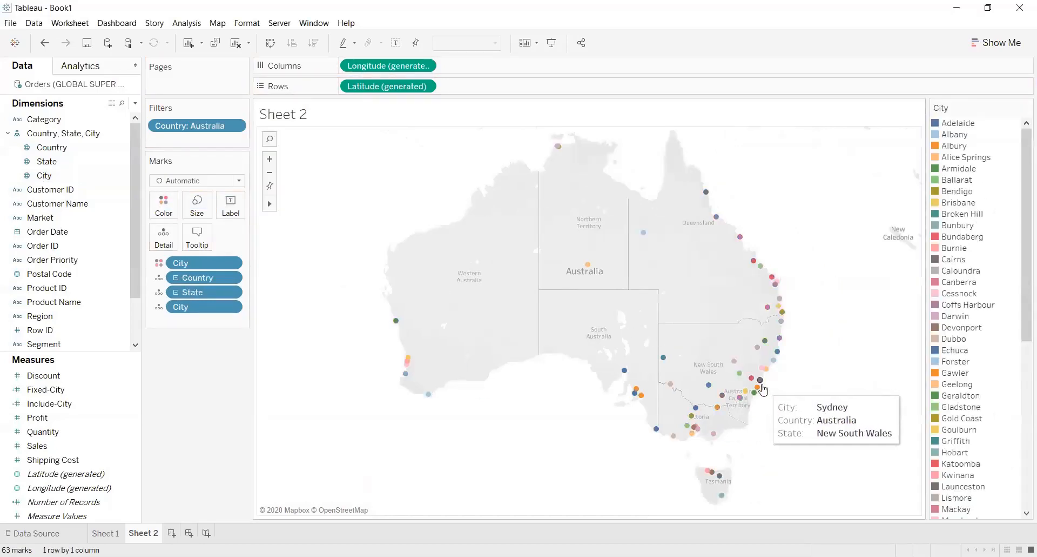
pyautogui.moveTo(624, 371)
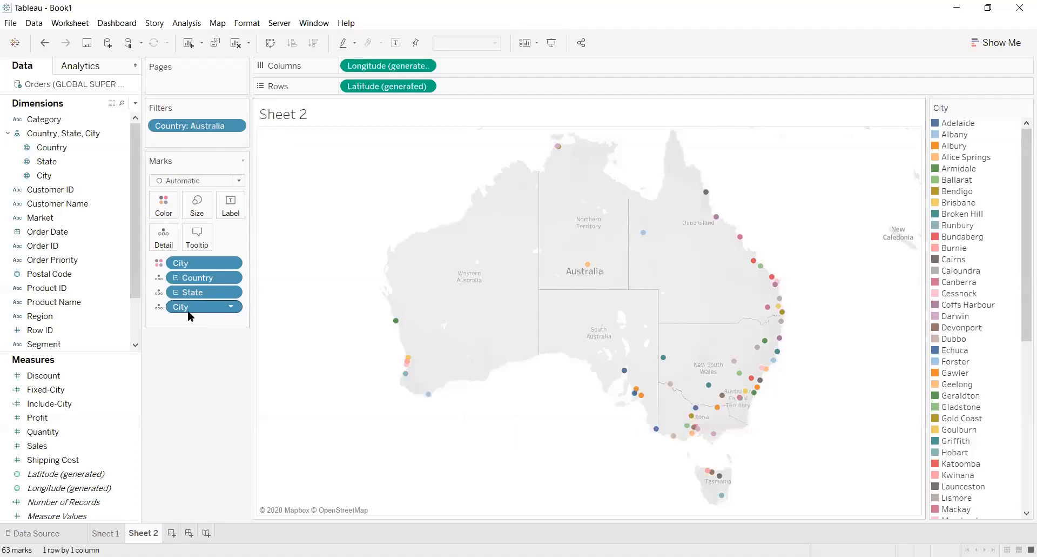
pyautogui.moveTo(191, 316); pyautogui.dragTo(196, 406)
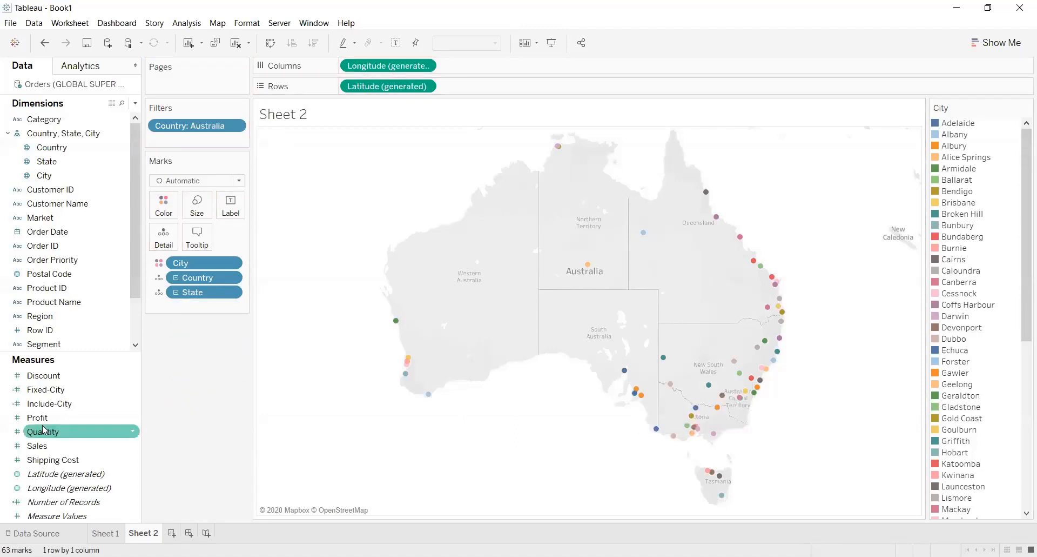
# Label the city marks on the map with the sum of Sales
pyautogui.moveTo(39, 446); pyautogui.dragTo(236, 219)
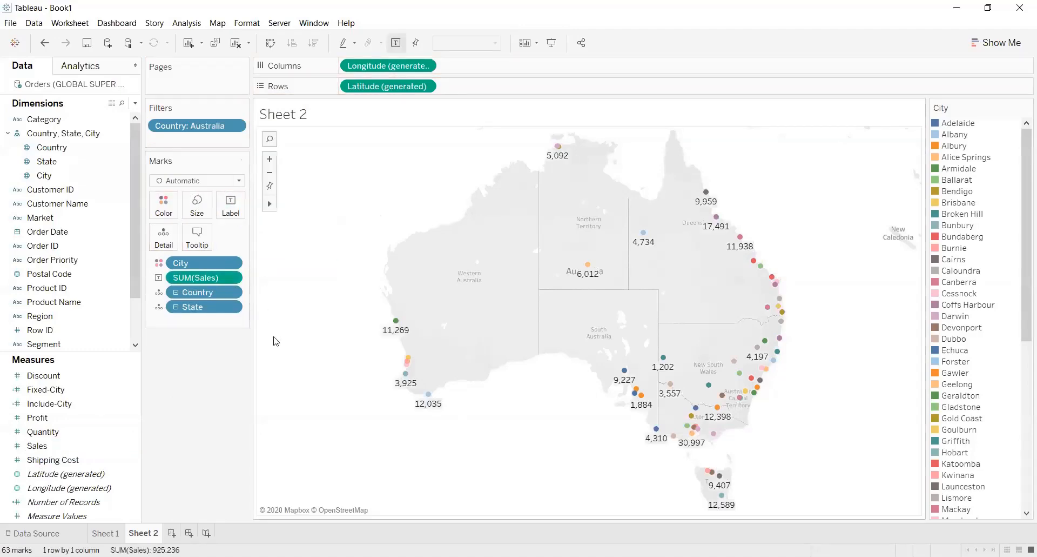
pyautogui.moveTo(409, 360)
# Remove the City field from the marks and examine the sales of each Australian state on the map
pyautogui.moveTo(184, 263); pyautogui.dragTo(194, 400)
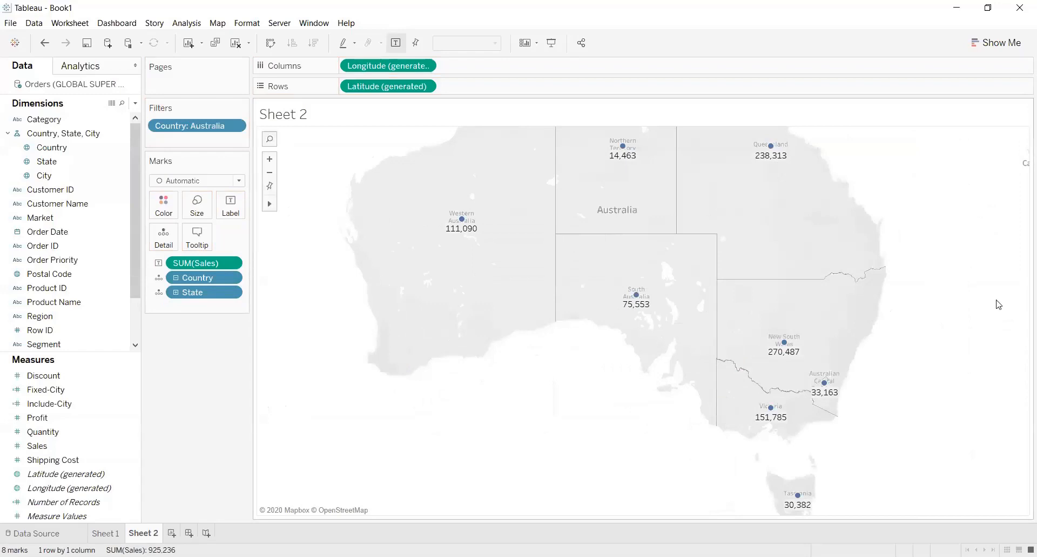
pyautogui.click(270, 173)
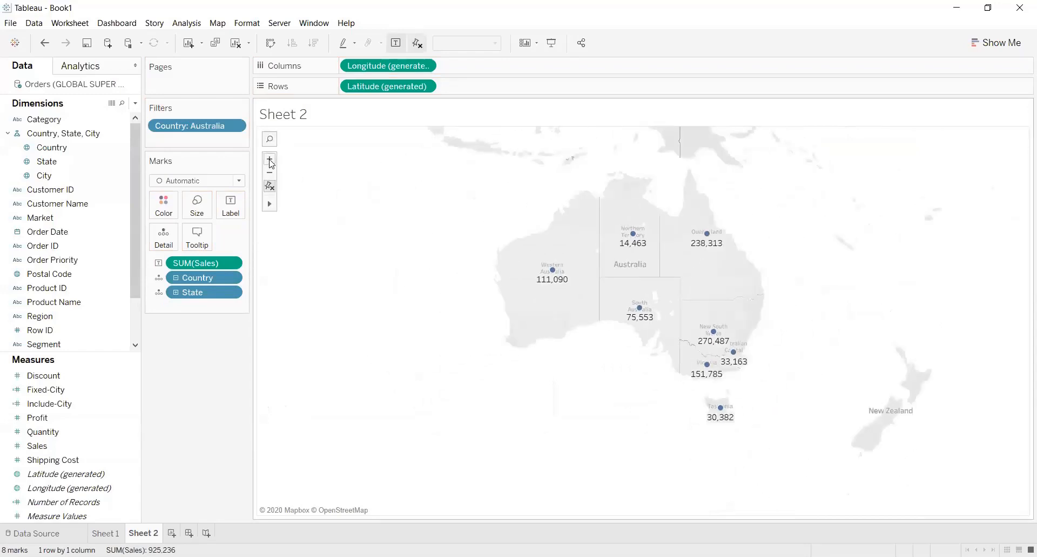
pyautogui.click(270, 160)
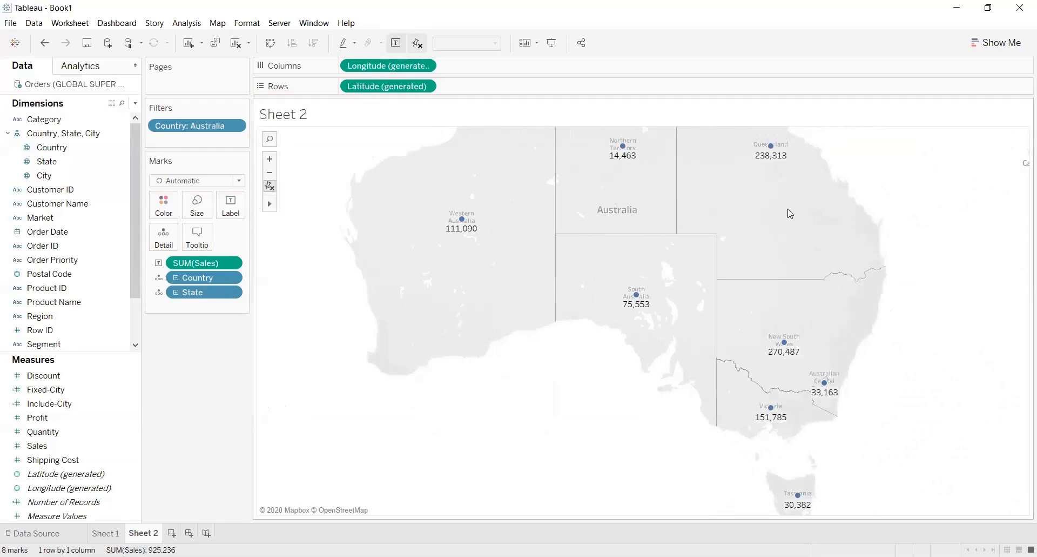
pyautogui.click(298, 204)
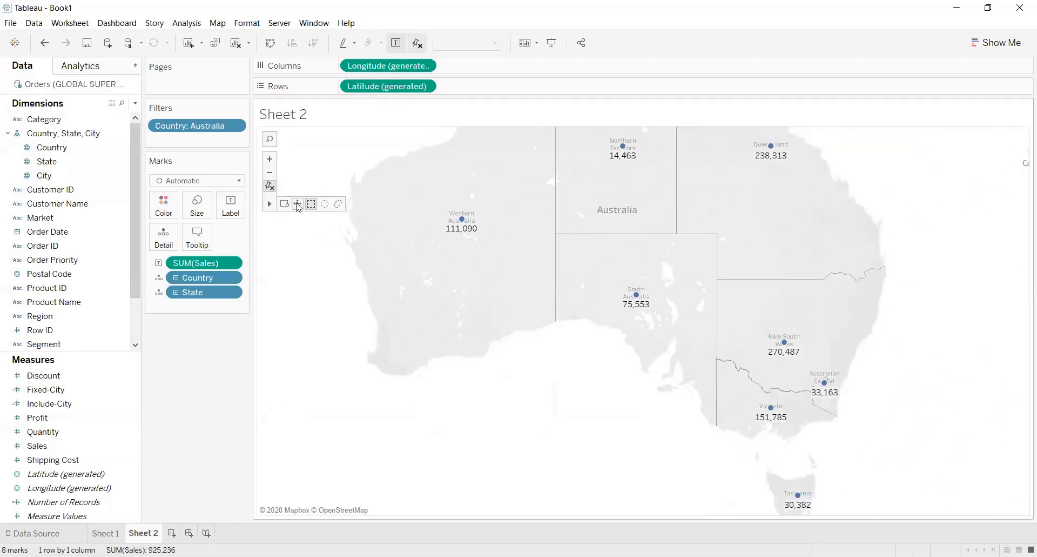
pyautogui.moveTo(618, 218); pyautogui.dragTo(608, 281)
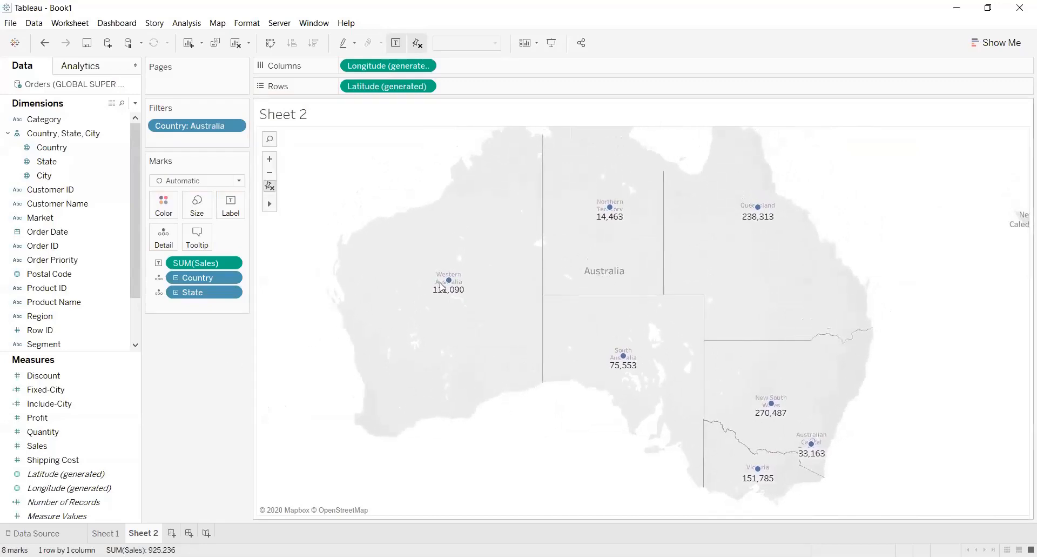
pyautogui.moveTo(450, 281)
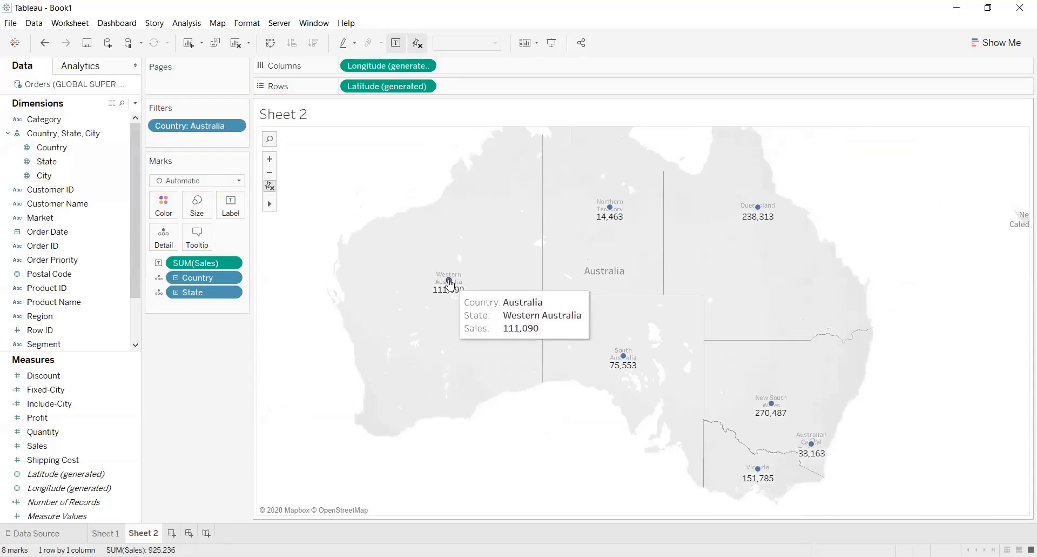
pyautogui.moveTo(612, 213)
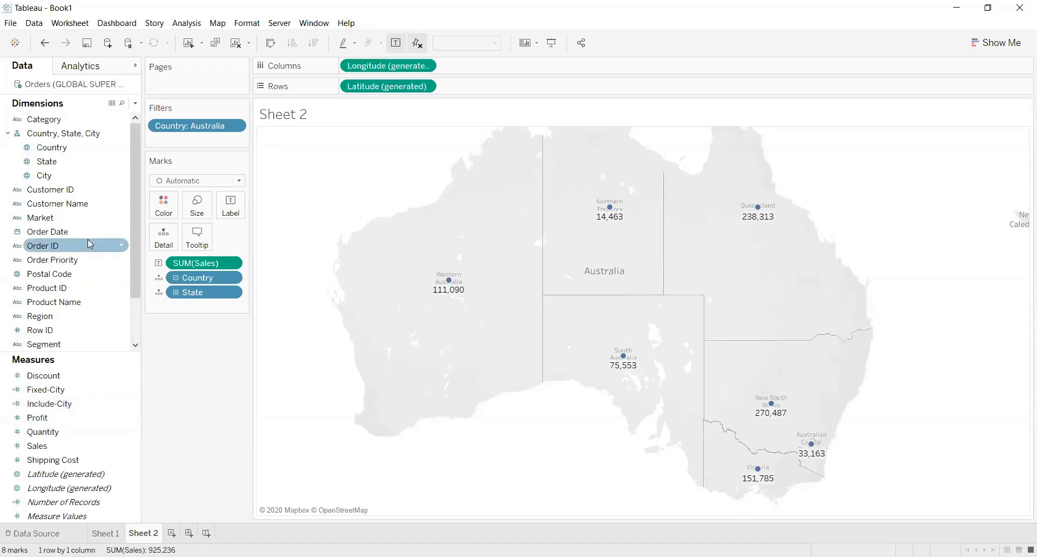
# Color the map marks by City with all members added, and examine the sales of individual cities
pyautogui.moveTo(57, 181); pyautogui.dragTo(174, 209)
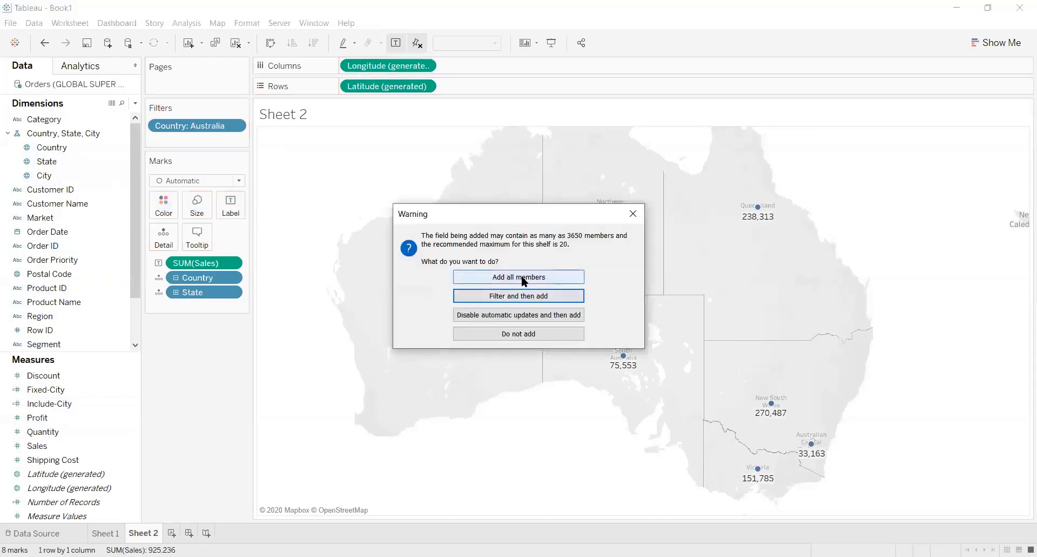
pyautogui.click(521, 274)
pyautogui.moveTo(647, 382)
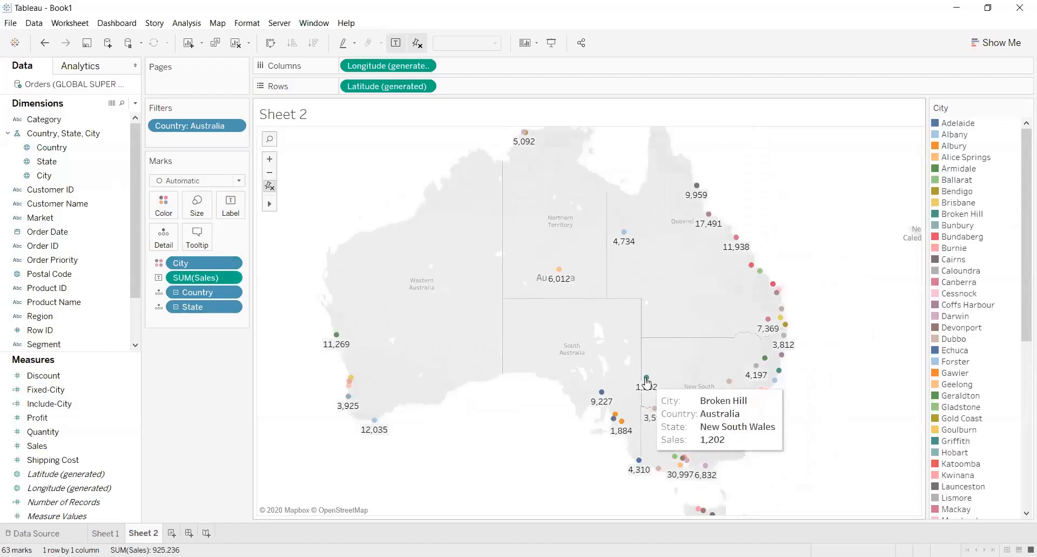
pyautogui.moveTo(601, 393)
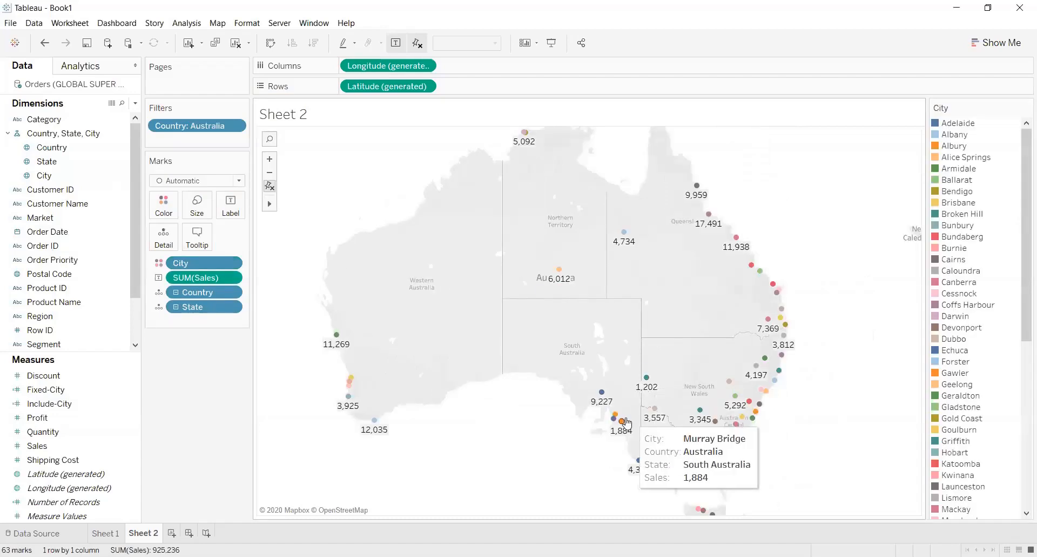
pyautogui.moveTo(615, 414)
pyautogui.moveTo(641, 462)
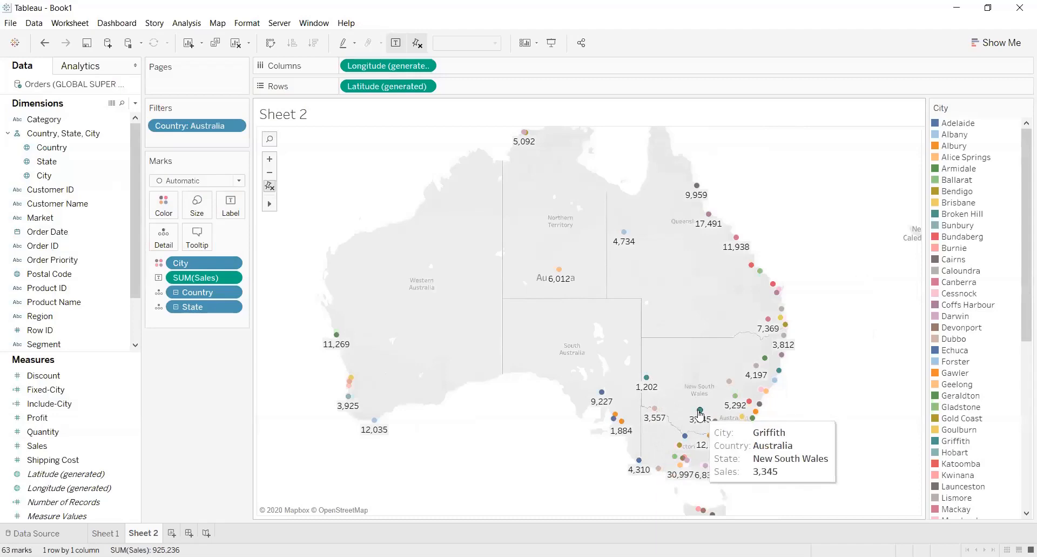
pyautogui.moveTo(677, 445)
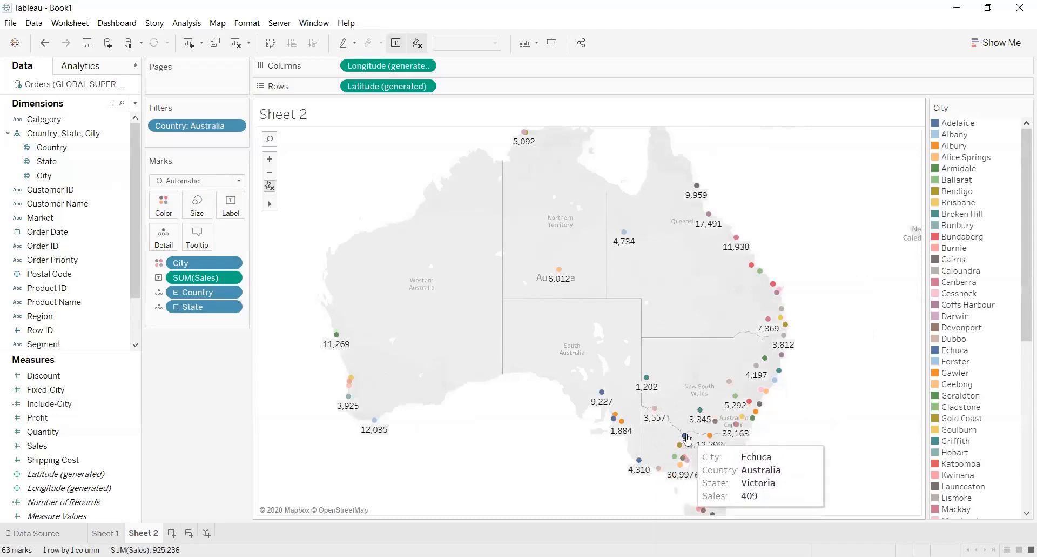
pyautogui.moveTo(652, 423)
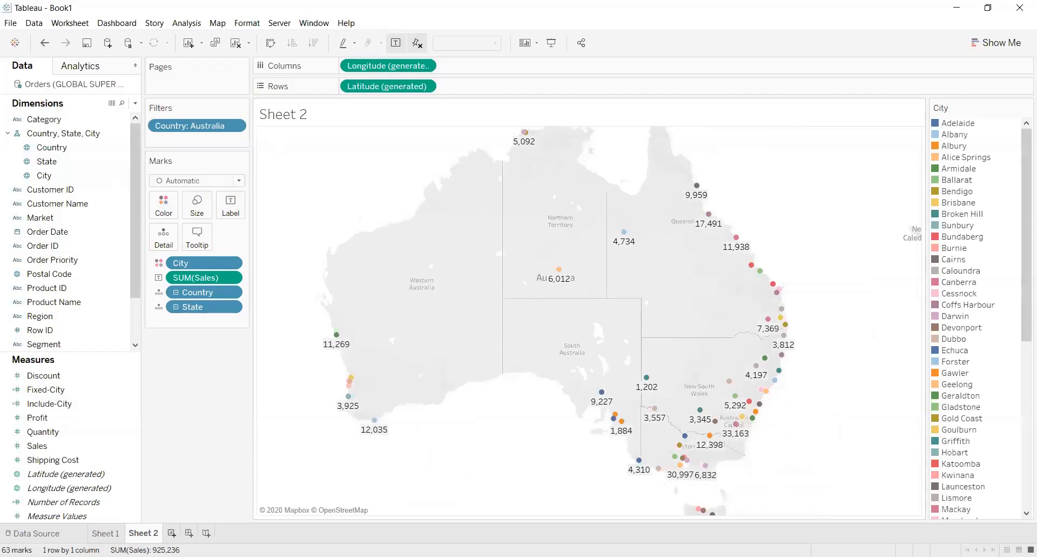
# Add a new worksheet and filter its Country field to Australia only
pyautogui.click(173, 534)
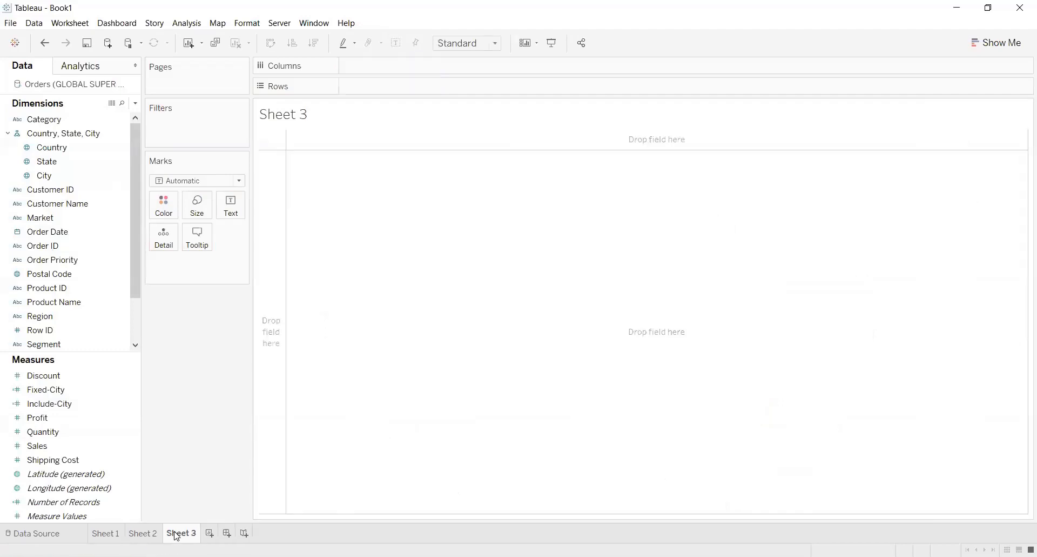
pyautogui.click(90, 152)
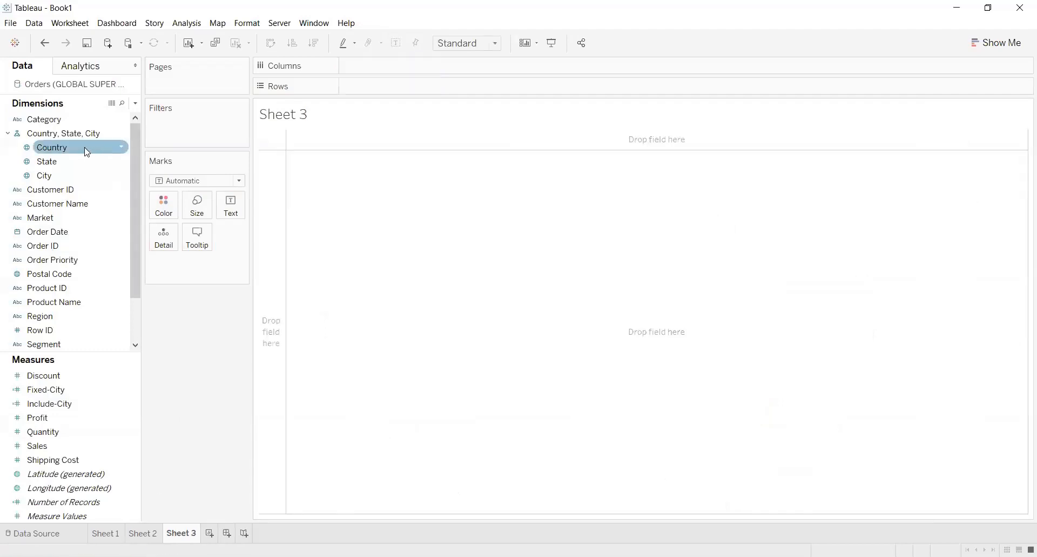
pyautogui.moveTo(87, 152); pyautogui.dragTo(204, 130)
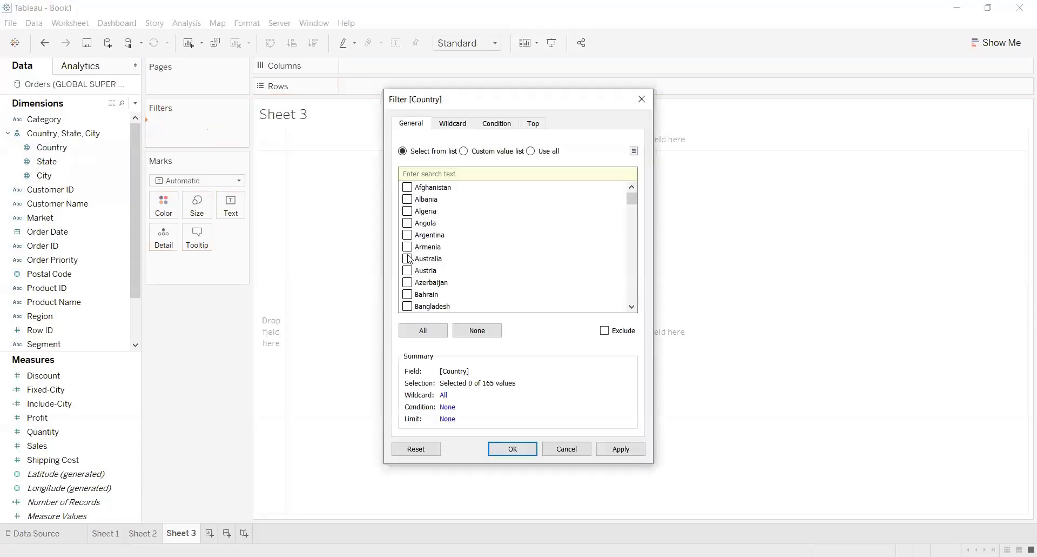
pyautogui.click(511, 453)
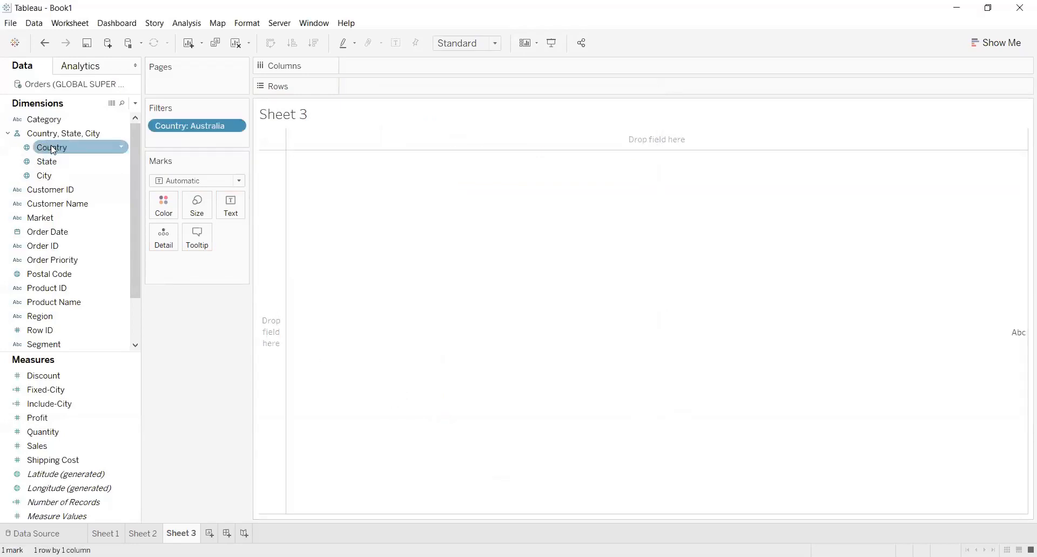
# Place Country on the rows of Sheet 3 and expand its hierarchy to State and City
pyautogui.moveTo(53, 148); pyautogui.dragTo(375, 86)
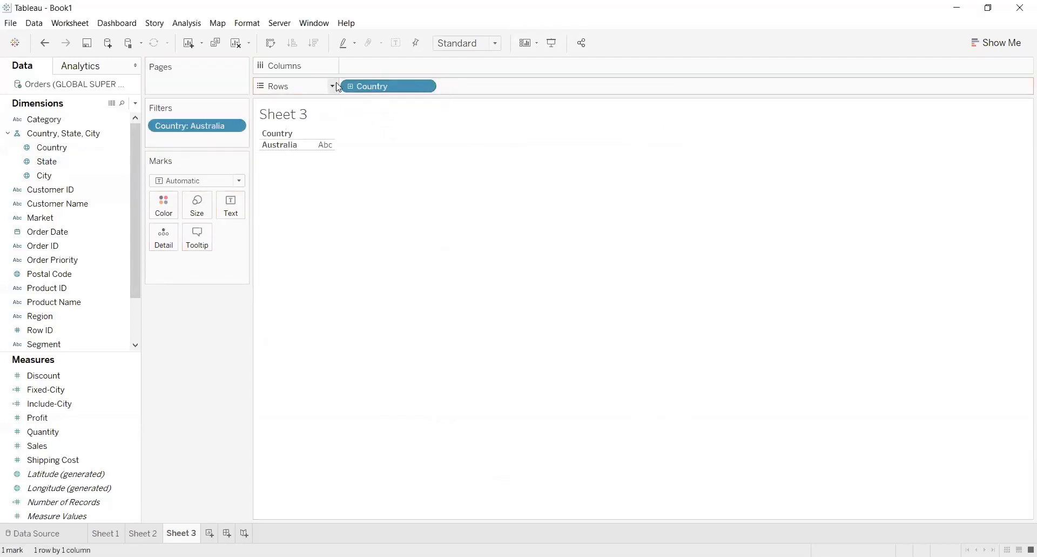
pyautogui.click(350, 87)
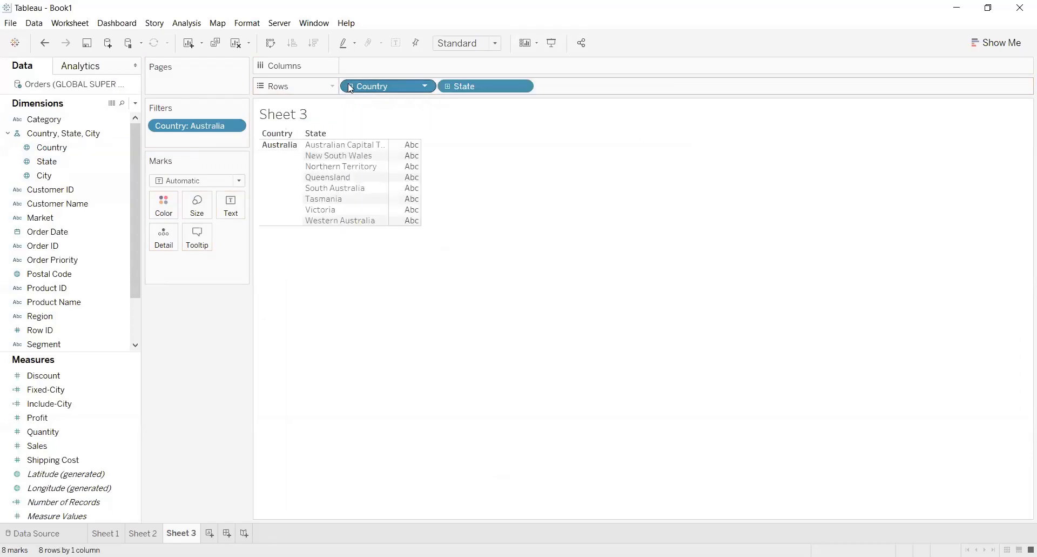
pyautogui.click(449, 88)
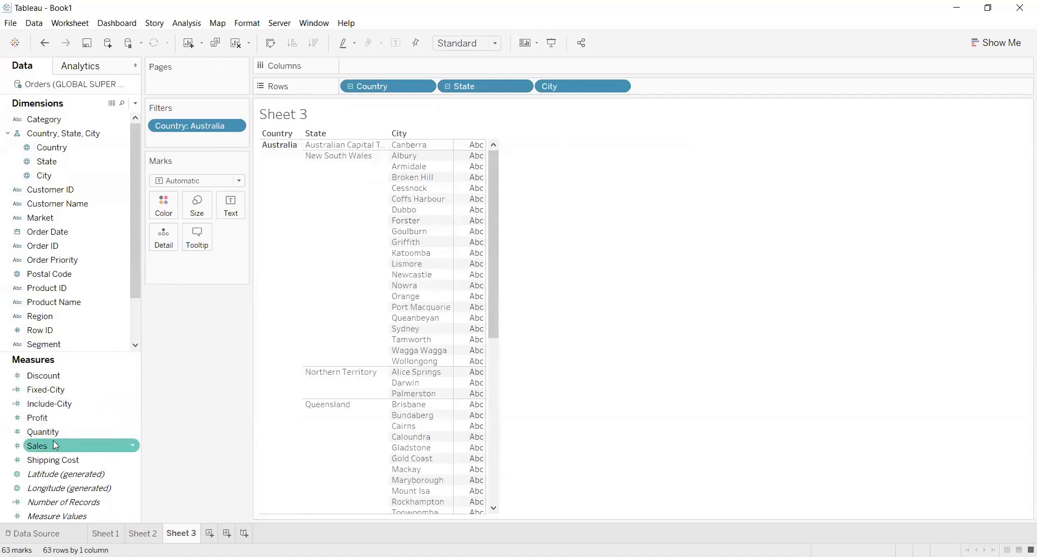
# Fill the table with the sum of Sales for each city
pyautogui.moveTo(56, 443); pyautogui.dragTo(473, 216)
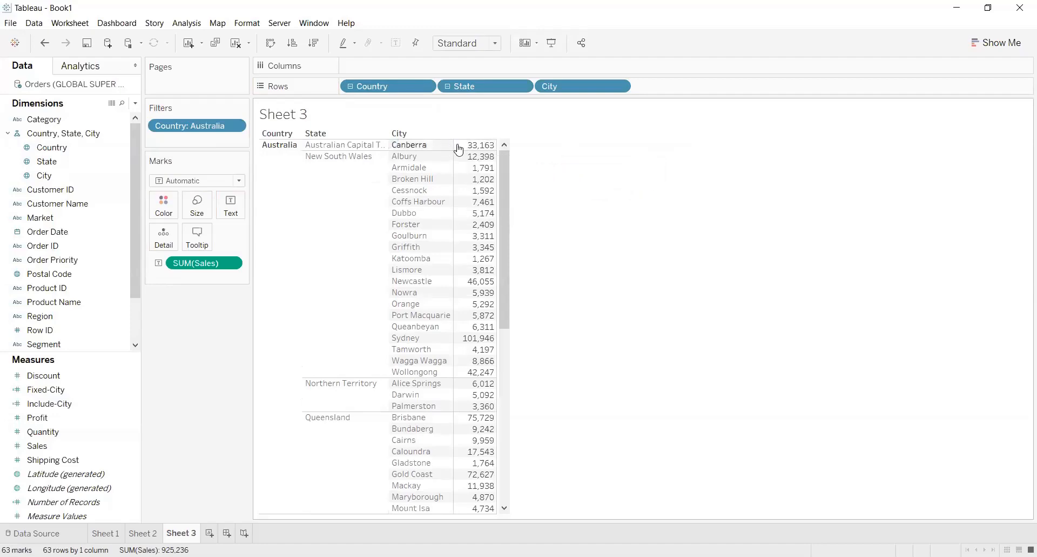
pyautogui.moveTo(474, 151)
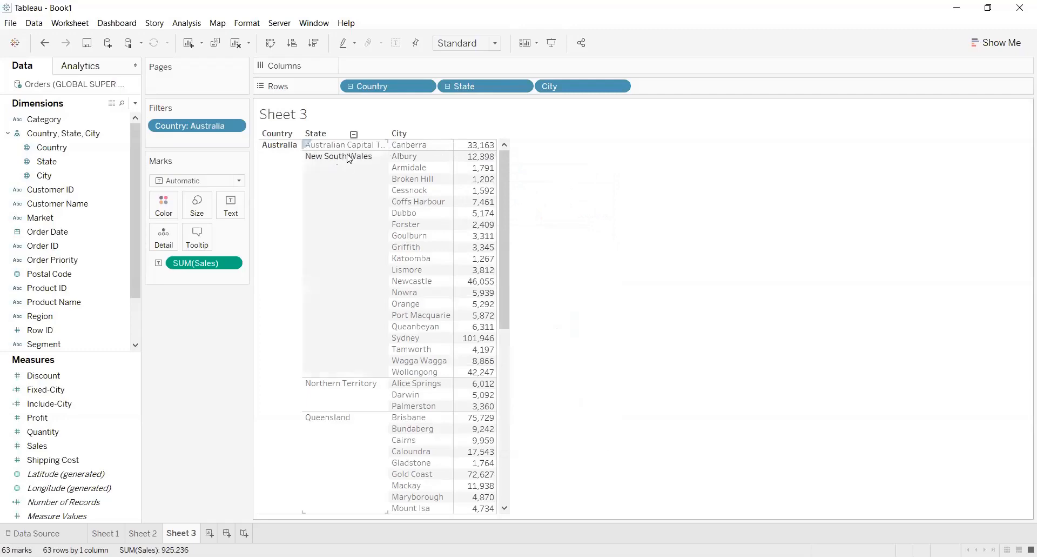
pyautogui.click(734, 194)
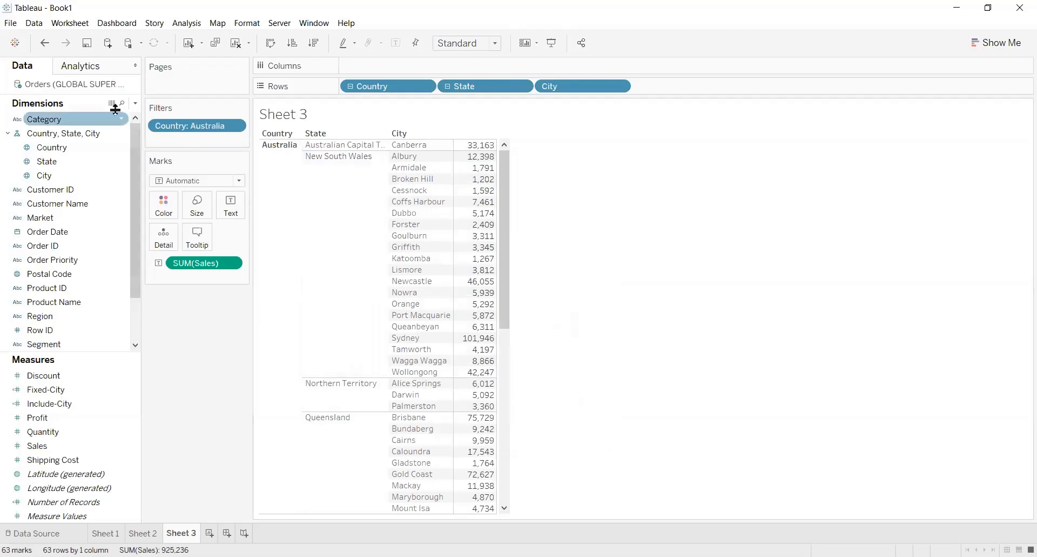
# Add subtotals to the Sheet 3 table so each state has a total of its cities' sales
pyautogui.click(92, 65)
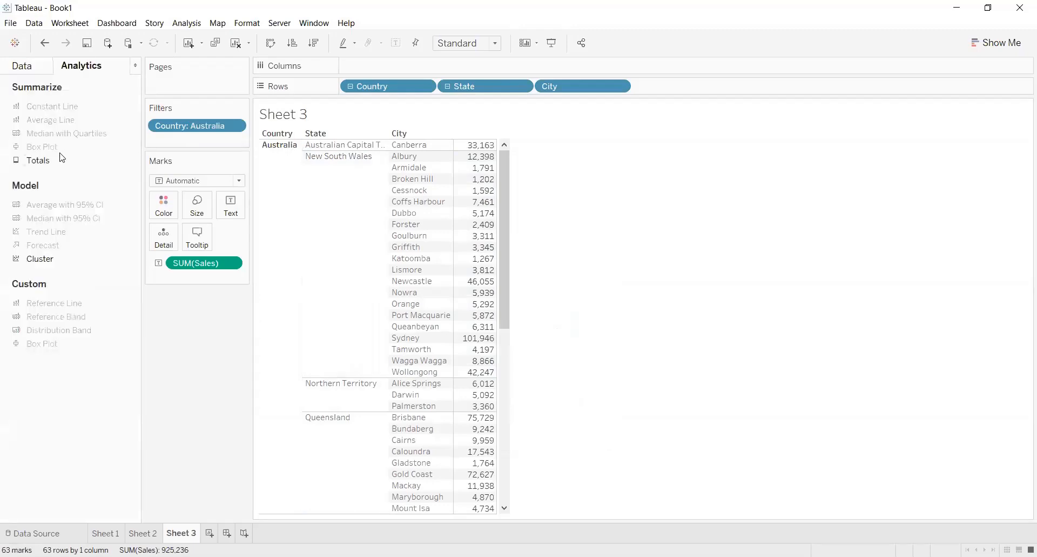
pyautogui.moveTo(62, 157); pyautogui.dragTo(372, 149)
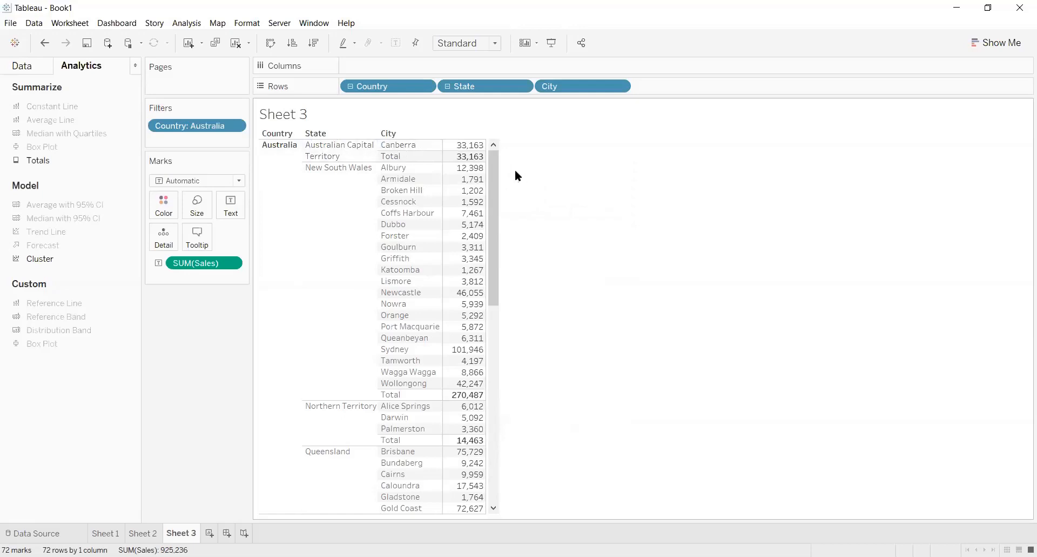
pyautogui.moveTo(455, 442)
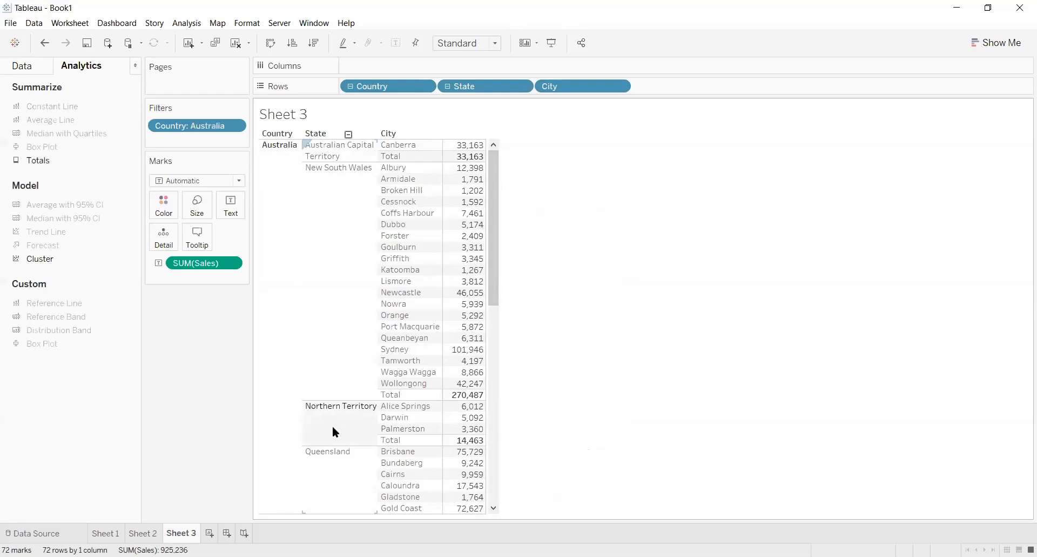
# Create a calculated field named Exclude-City from the Sheet 2 map worksheet
pyautogui.moveTo(472, 411)
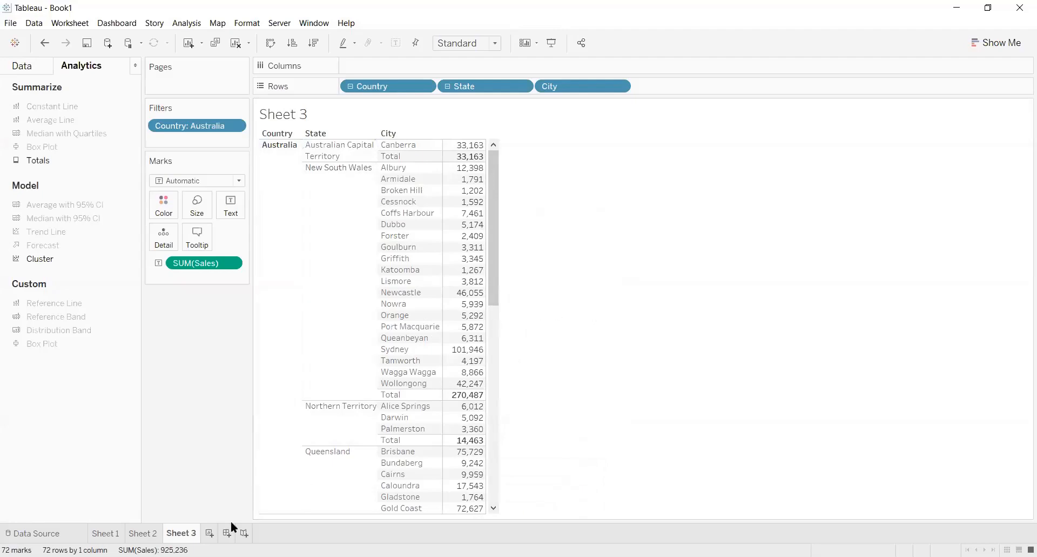
pyautogui.click(145, 533)
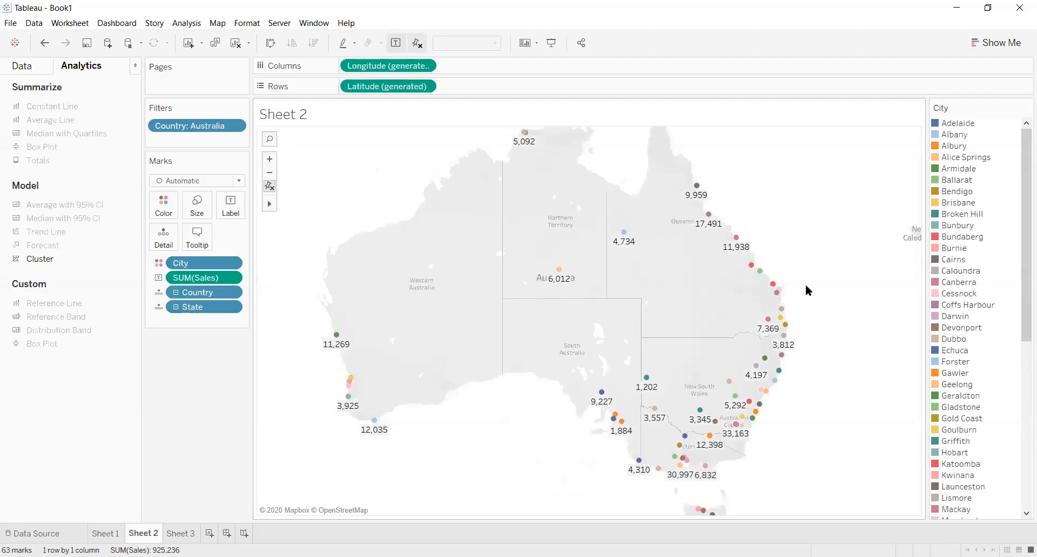
pyautogui.click(37, 66)
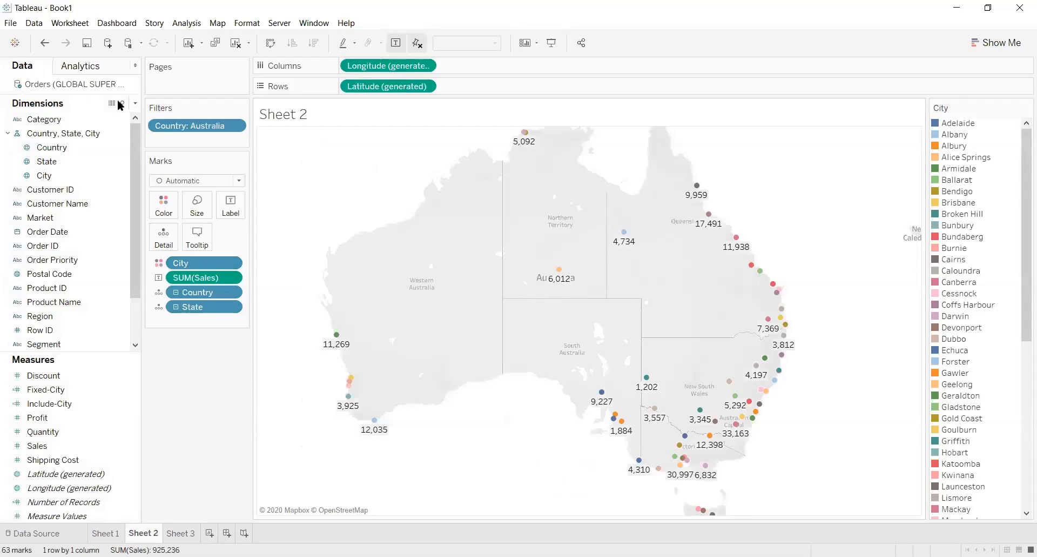
pyautogui.click(135, 103)
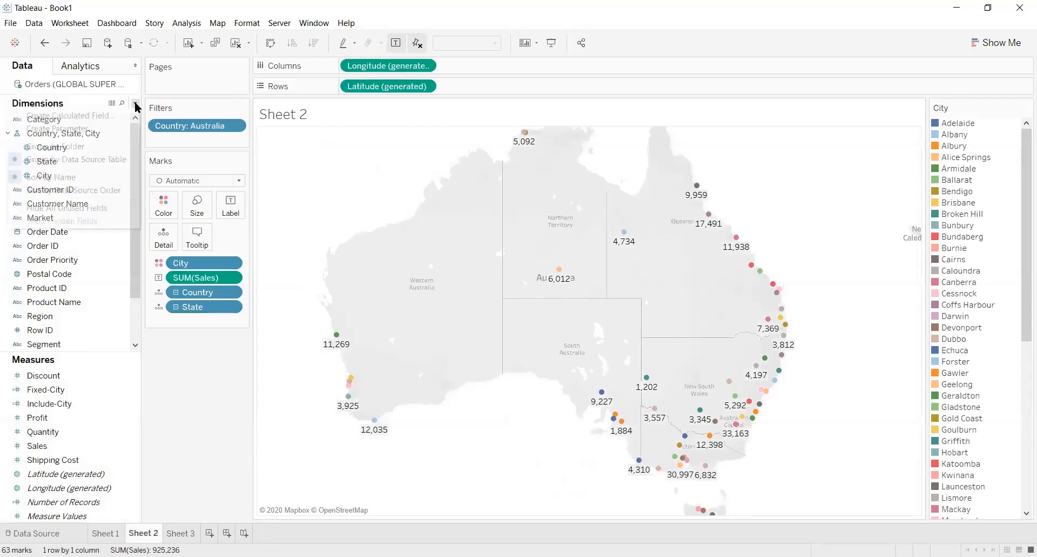
pyautogui.click(118, 115)
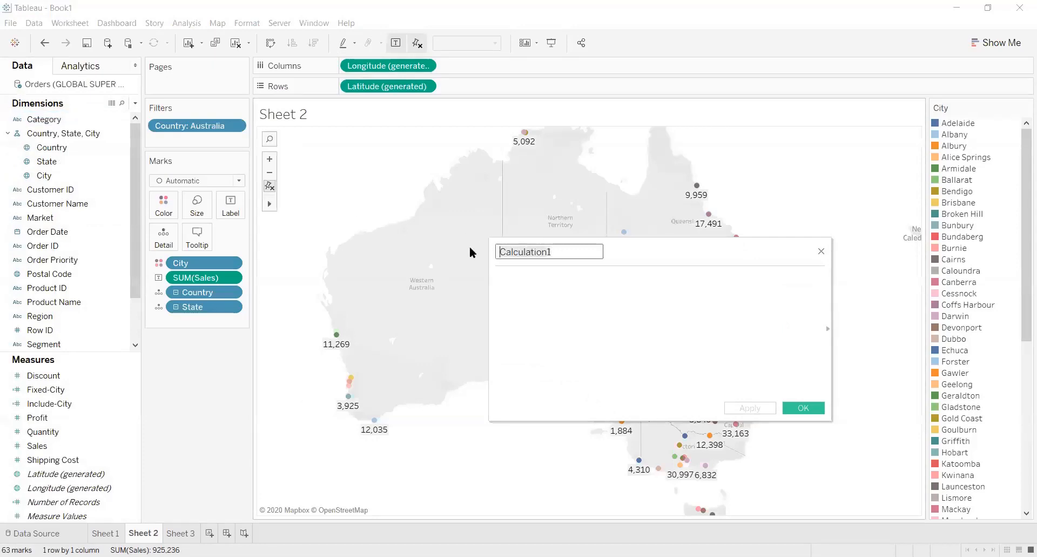
pyautogui.write('EXc')
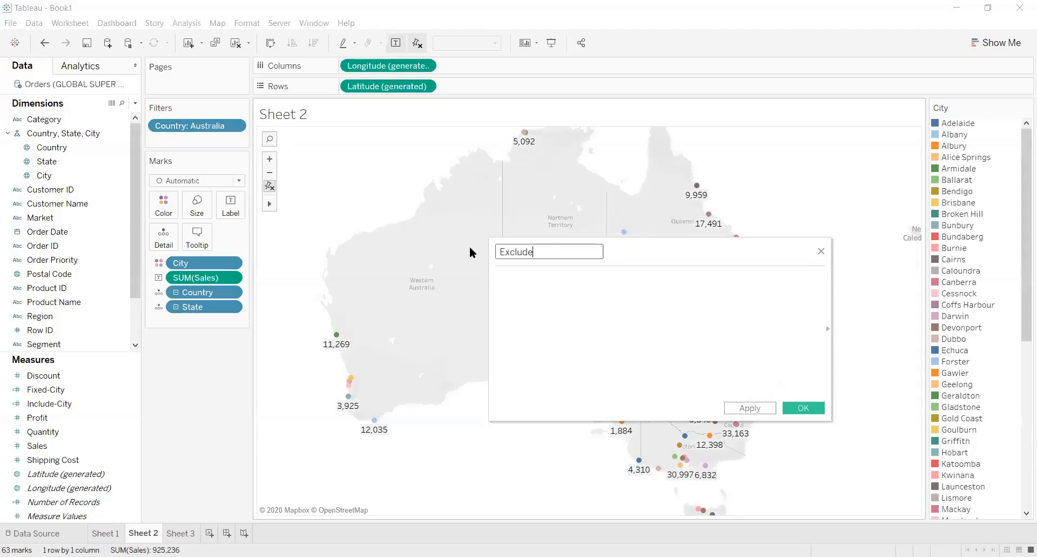
pyautogui.write('lude-City')
# Define the Exclude-City calculation as {EXCLUDE [City]: SUM([Sales])} and save the field
pyautogui.click(509, 283)
pyautogui.write('{')
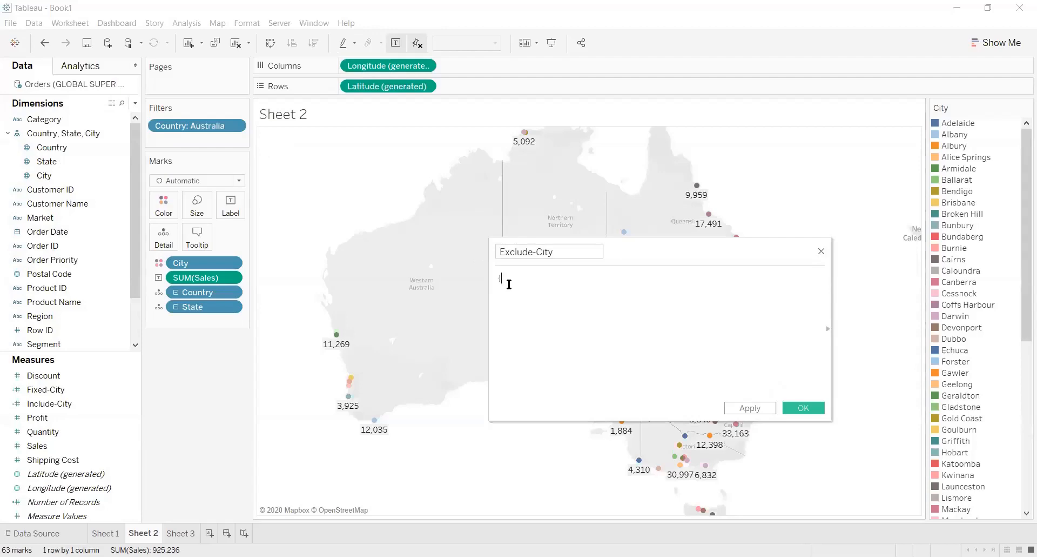
pyautogui.write('Exc')
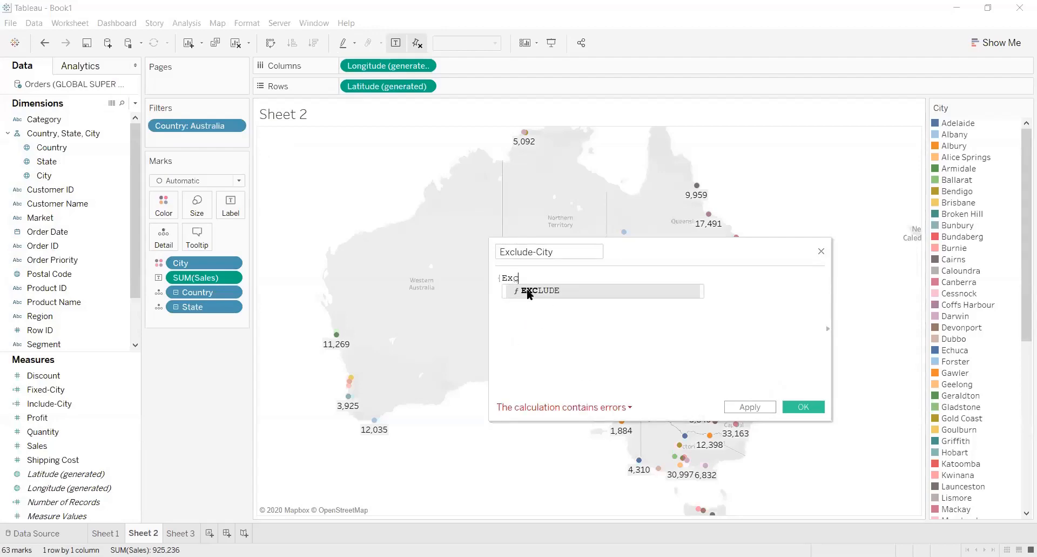
pyautogui.click(529, 292)
pyautogui.write('Cit')
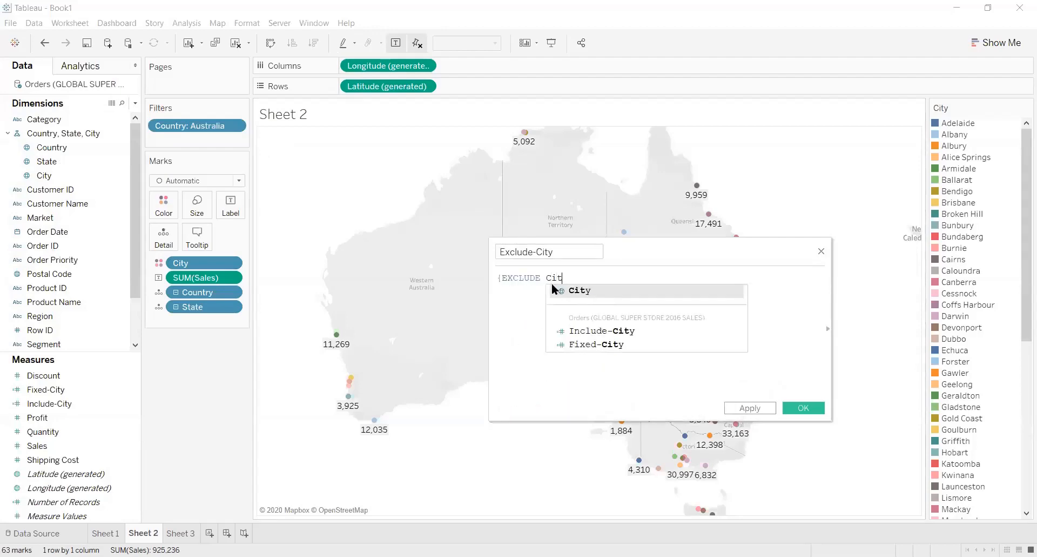
pyautogui.click(573, 295)
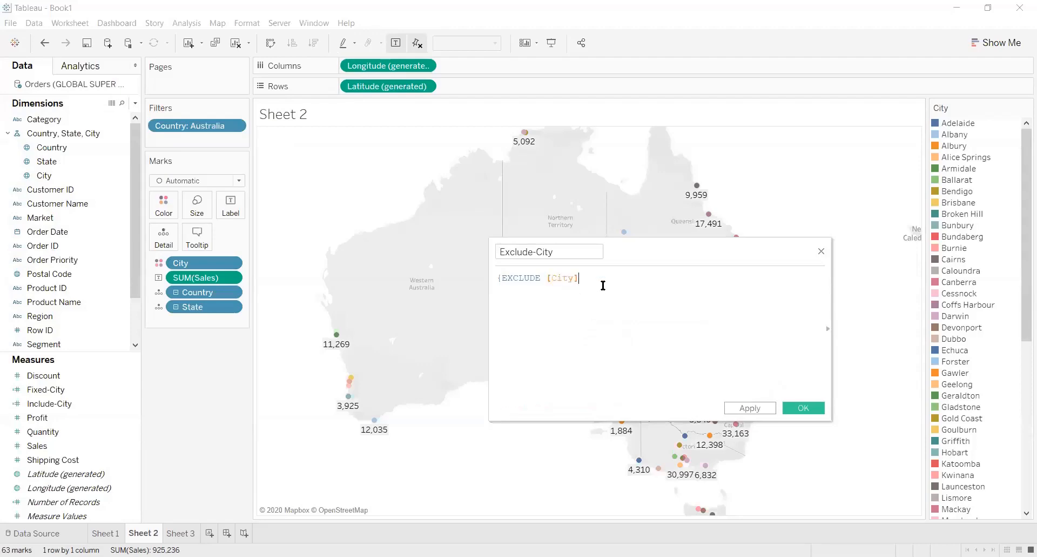
pyautogui.write(': SUM')
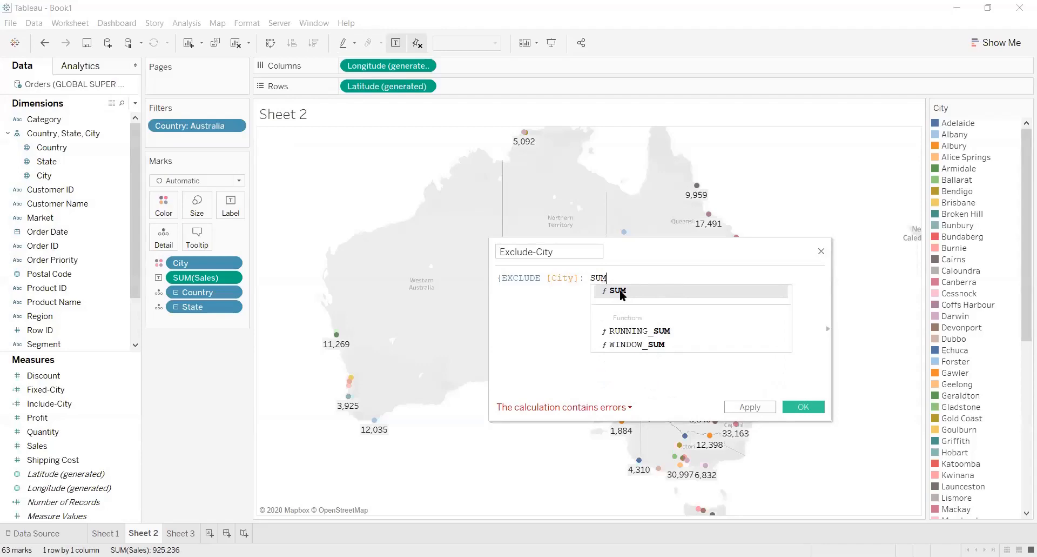
pyautogui.click(620, 292)
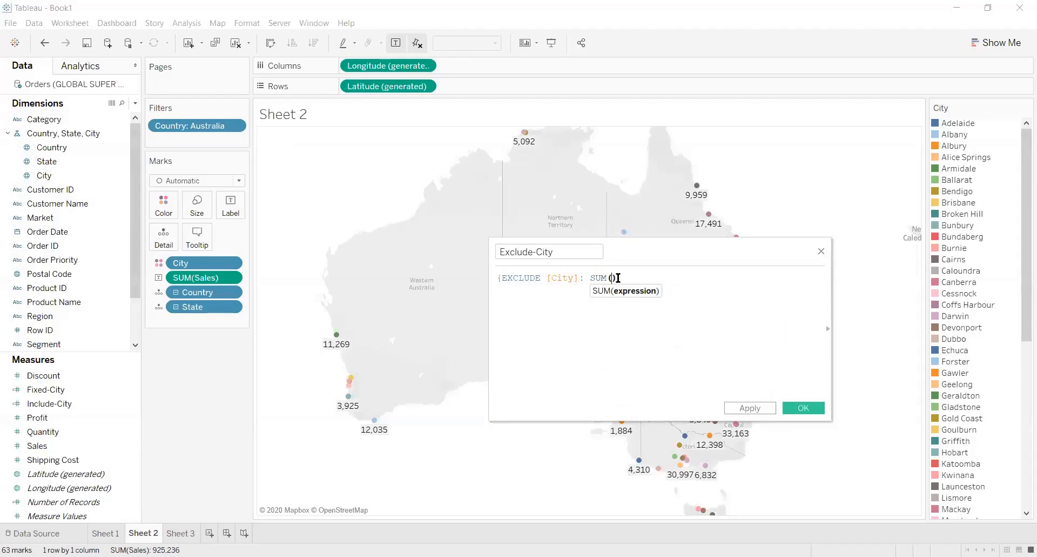
pyautogui.write('Sal')
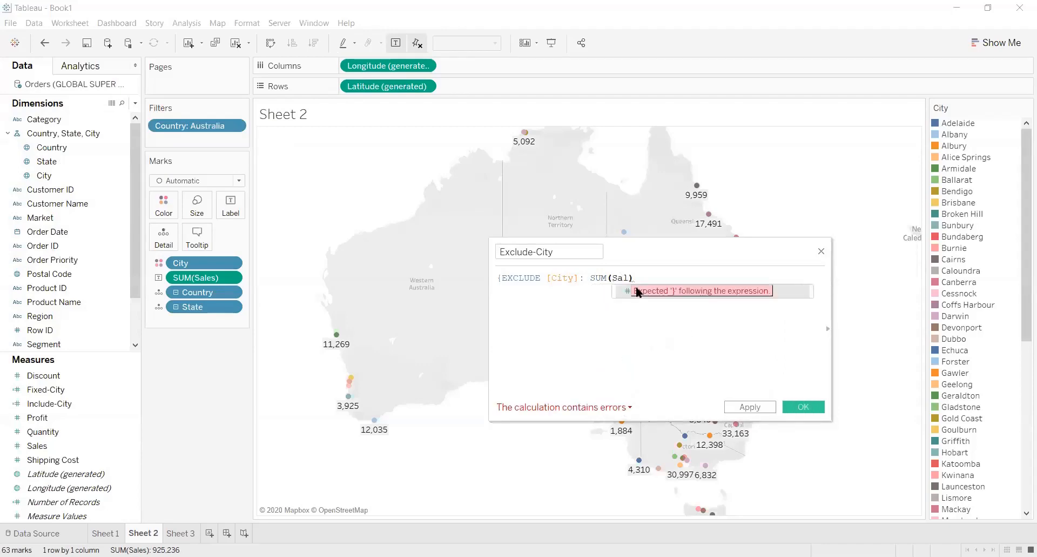
pyautogui.click(651, 291)
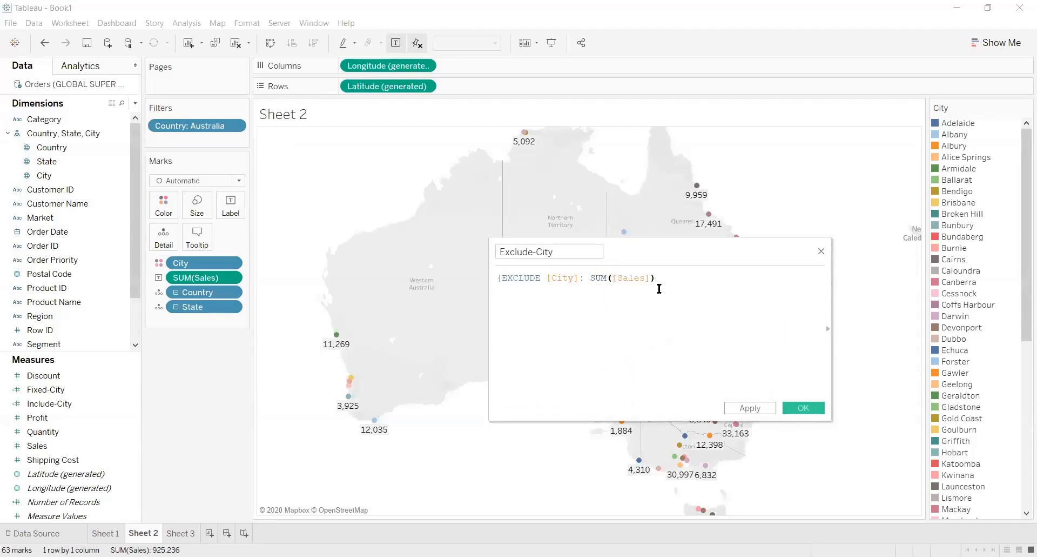
pyautogui.write('}')
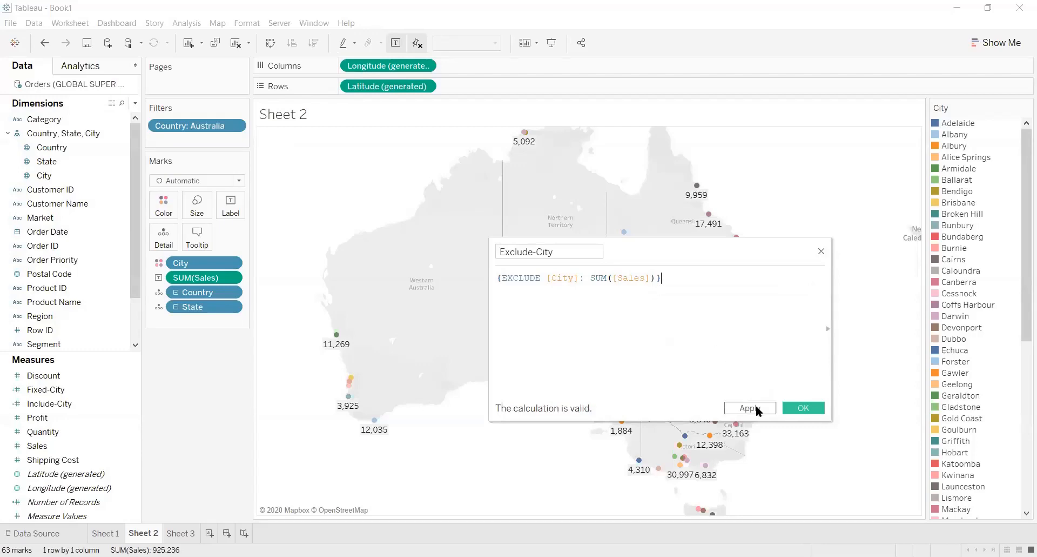
pyautogui.click(755, 409)
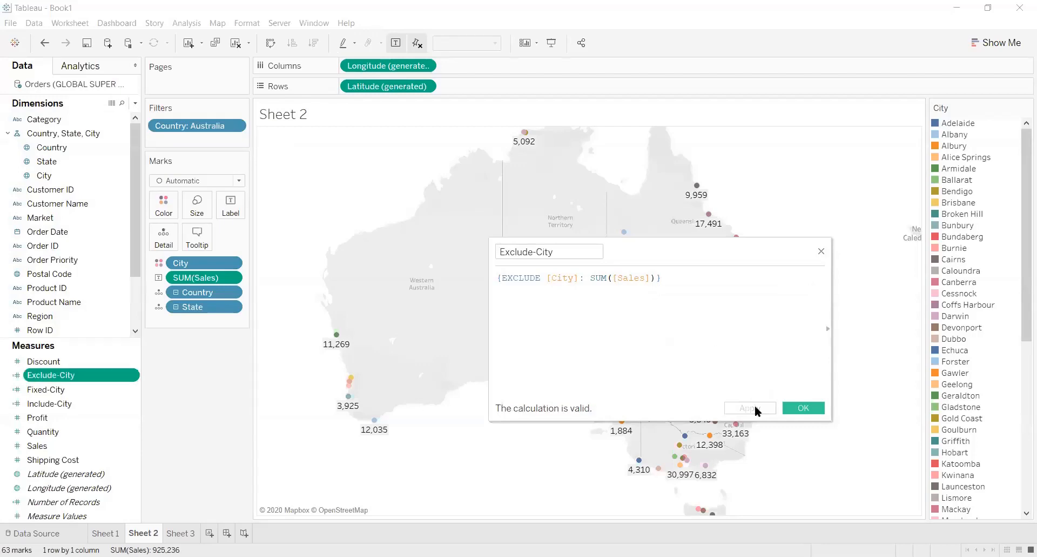
pyautogui.press('Return')
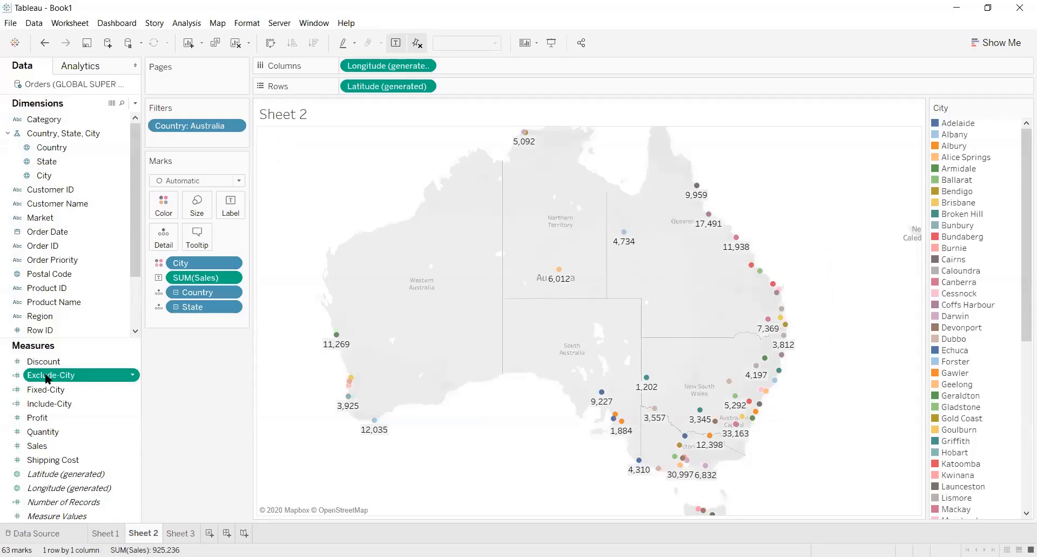
# Add the Exclude-City measure to the tooltip of the city marks on the Sheet 2 map
pyautogui.moveTo(47, 379)
pyautogui.mouseDown()
pyautogui.moveTo(152, 262)
pyautogui.moveTo(197, 244)
pyautogui.moveTo(157, 304)
pyautogui.moveTo(76, 377)
pyautogui.moveTo(47, 378)
pyautogui.mouseUp()
pyautogui.moveTo(340, 348)
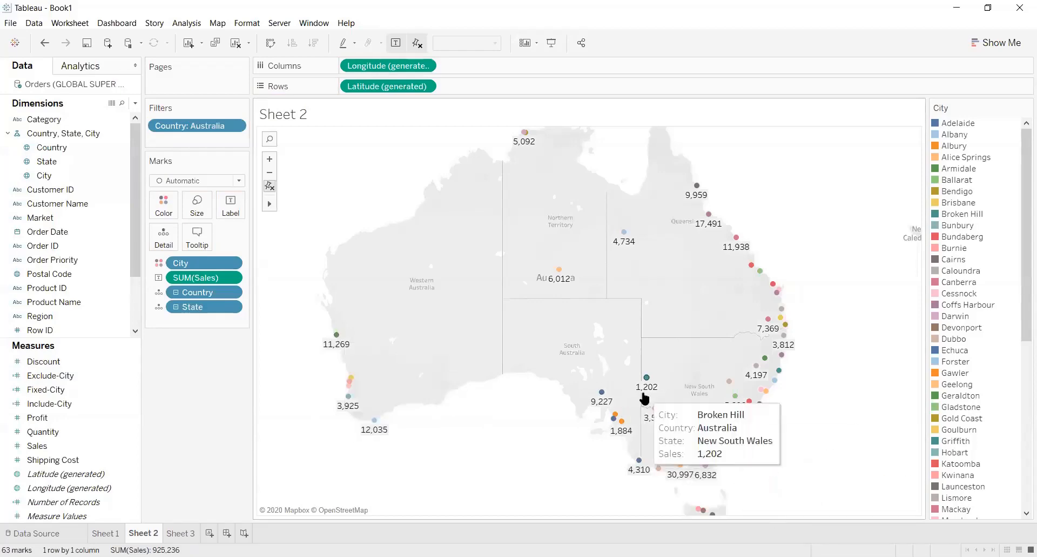
pyautogui.click(70, 378)
pyautogui.click(61, 378)
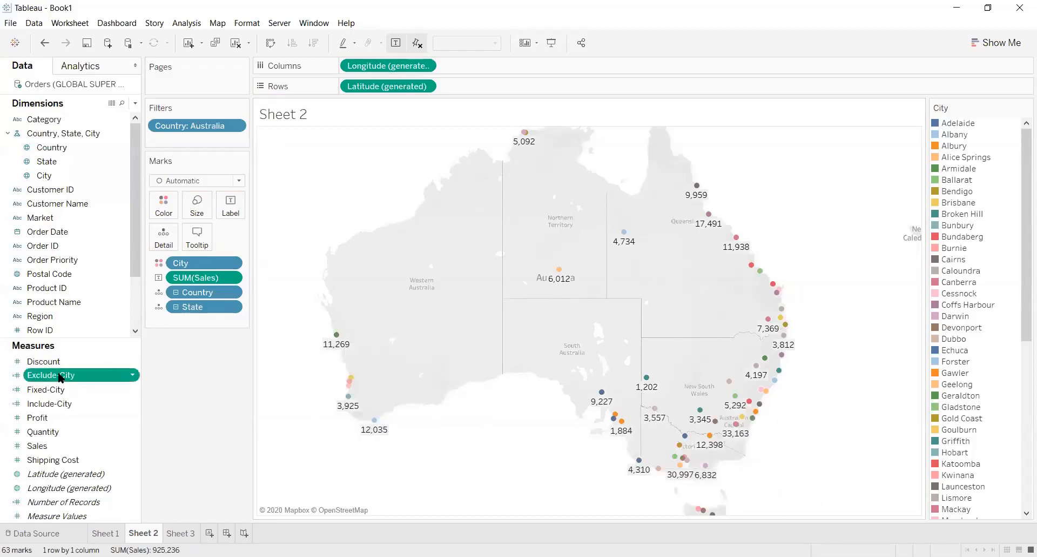
pyautogui.moveTo(33, 378); pyautogui.dragTo(189, 242)
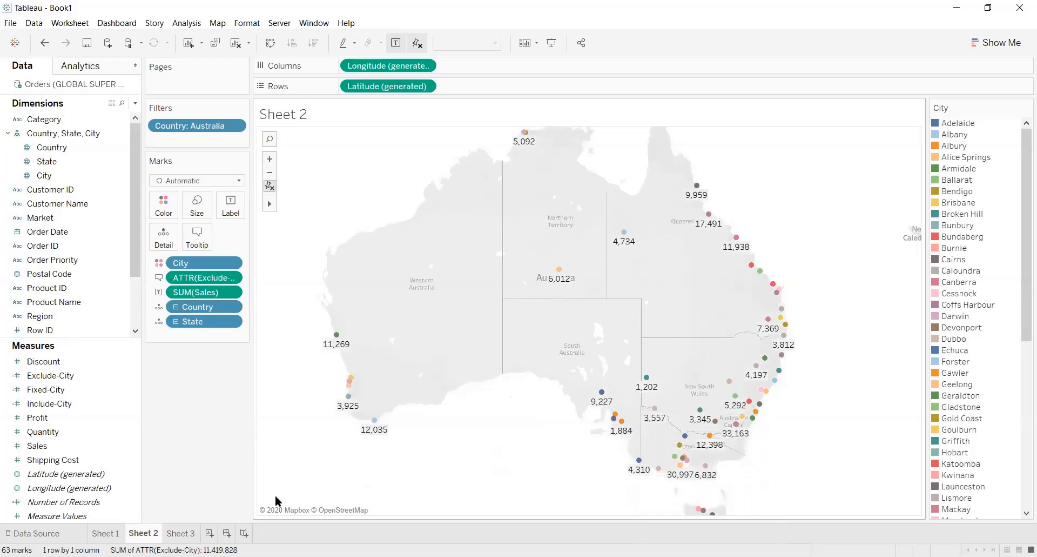
# Add the Exclude-City measure to the Sheet 3 table as a column beside Sales
pyautogui.click(180, 533)
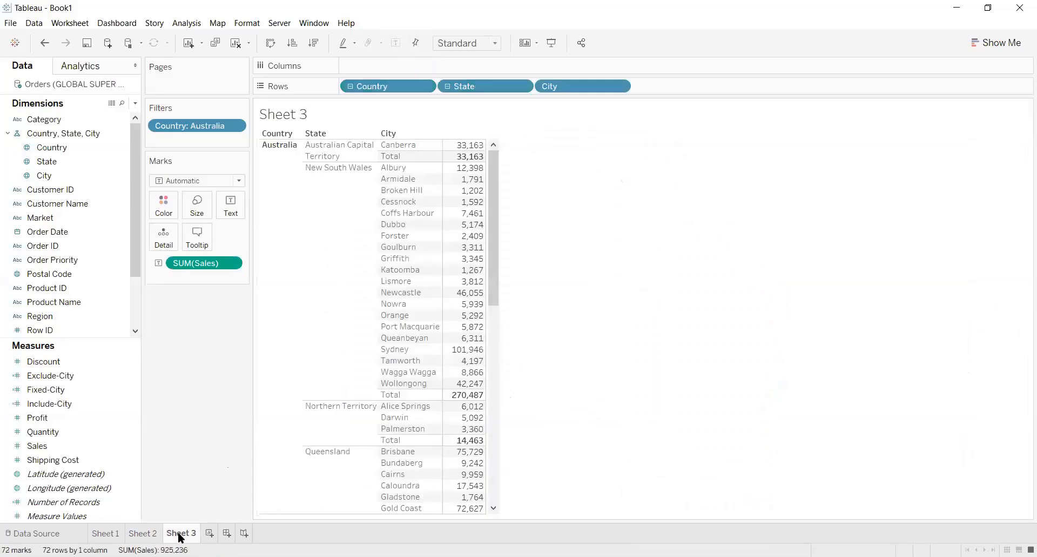
pyautogui.moveTo(471, 441)
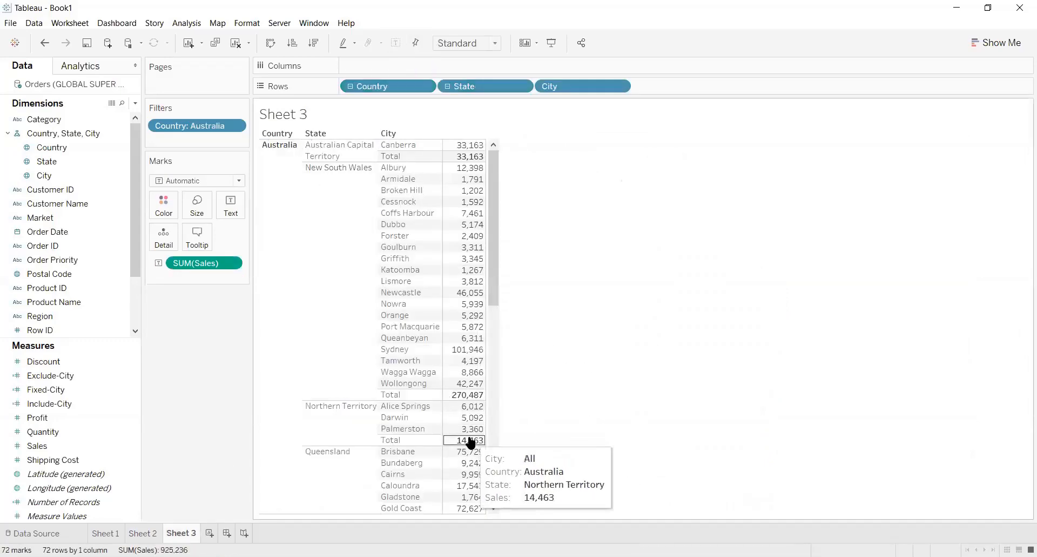
pyautogui.moveTo(497, 208); pyautogui.dragTo(510, 303)
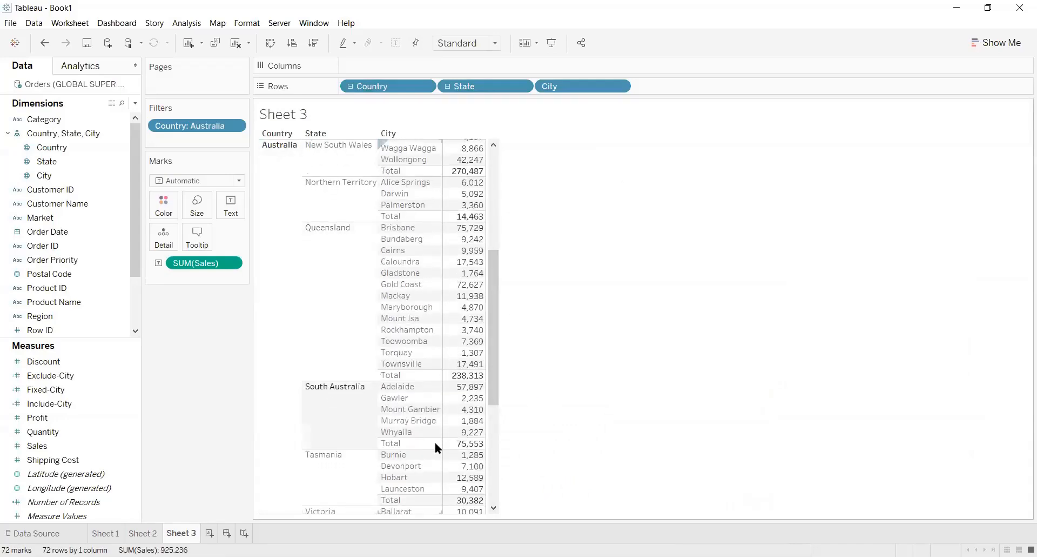
pyautogui.moveTo(463, 448)
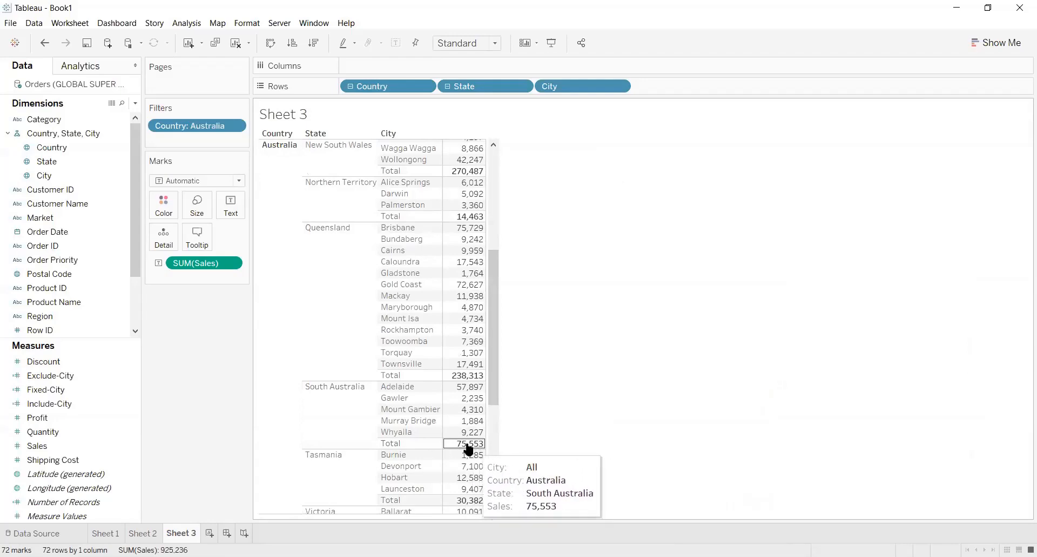
pyautogui.moveTo(494, 338); pyautogui.dragTo(514, 200)
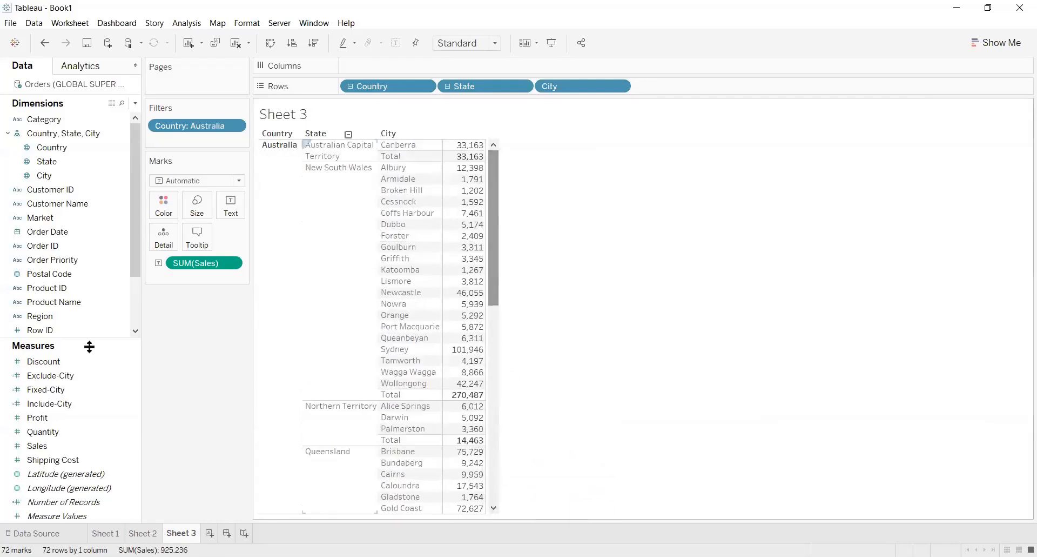
pyautogui.click(43, 378)
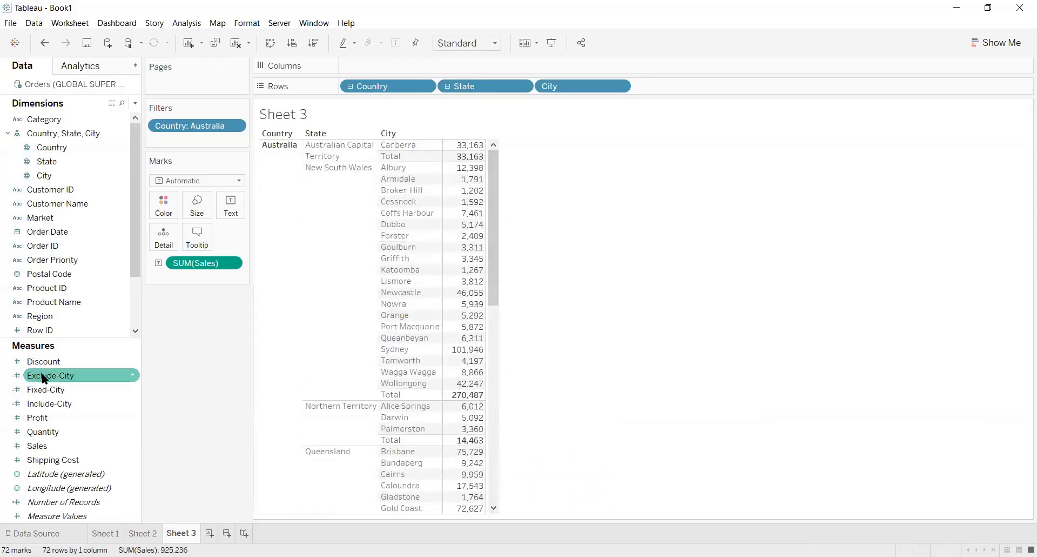
pyautogui.moveTo(44, 378); pyautogui.dragTo(460, 280)
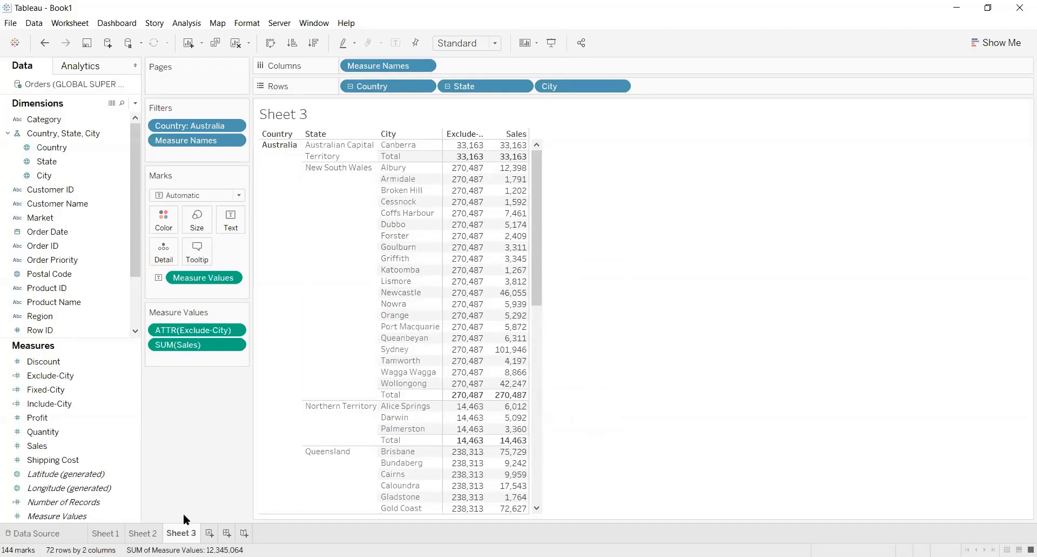
# Examine the city tooltips on the Sheet 2 map, comparing Exclude-City with Sales for cities in the same state
pyautogui.click(146, 534)
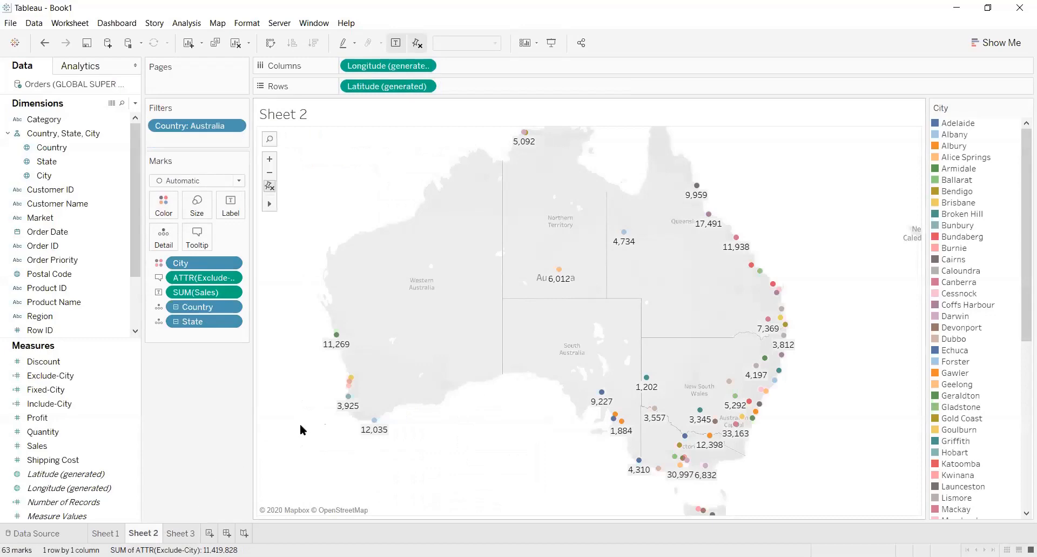
pyautogui.moveTo(347, 406)
pyautogui.moveTo(621, 424)
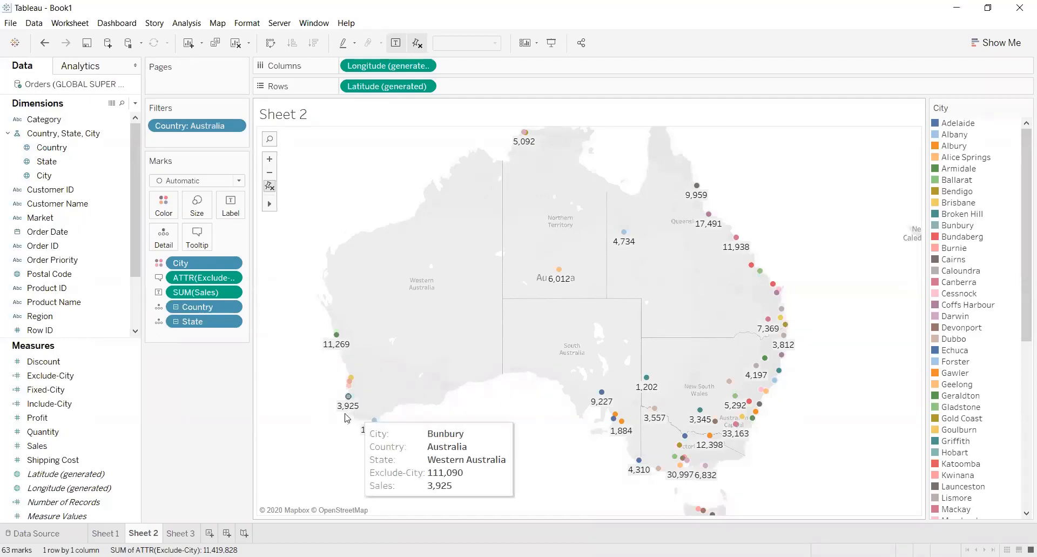
pyautogui.moveTo(706, 468)
pyautogui.moveTo(709, 440)
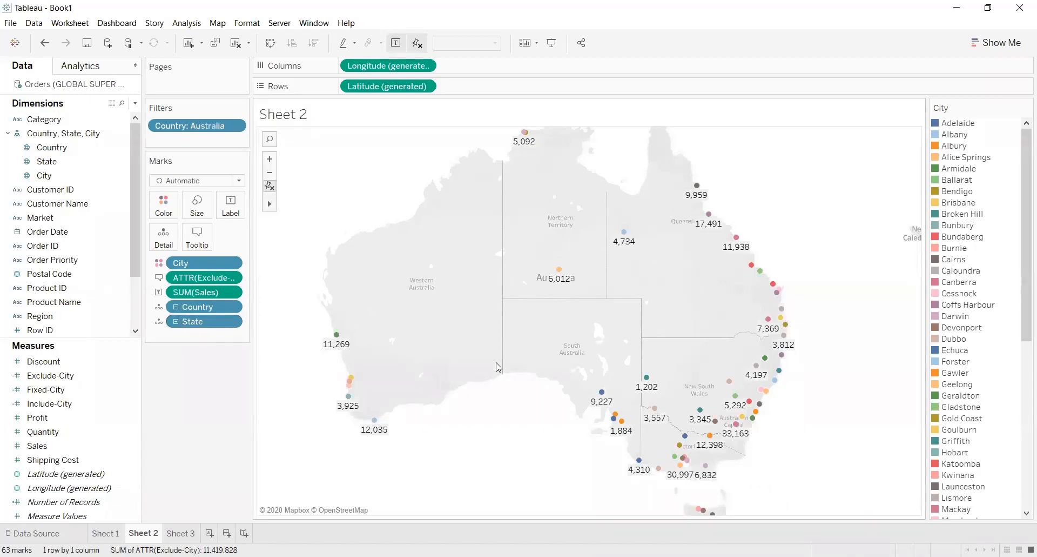
pyautogui.moveTo(337, 352)
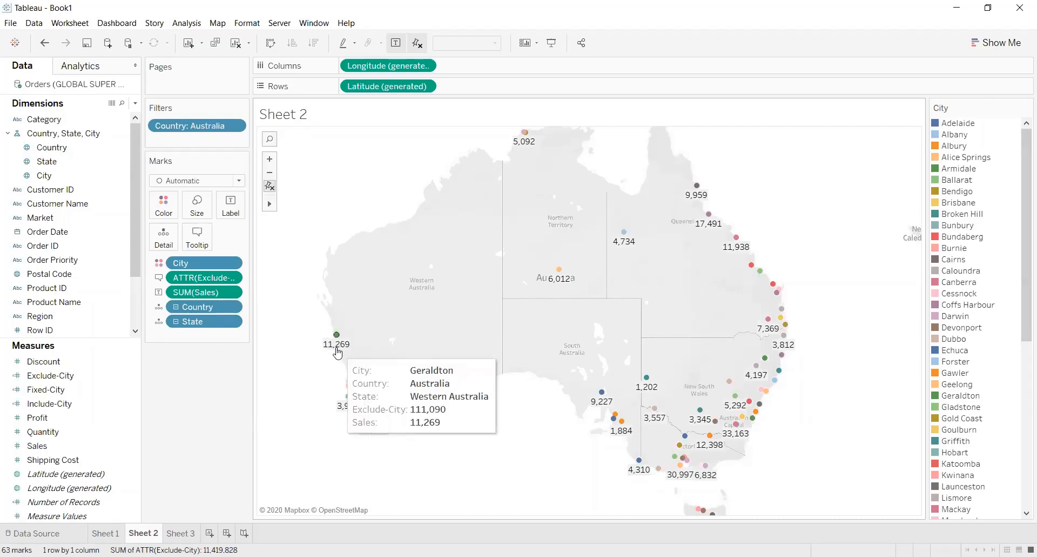
pyautogui.moveTo(349, 389)
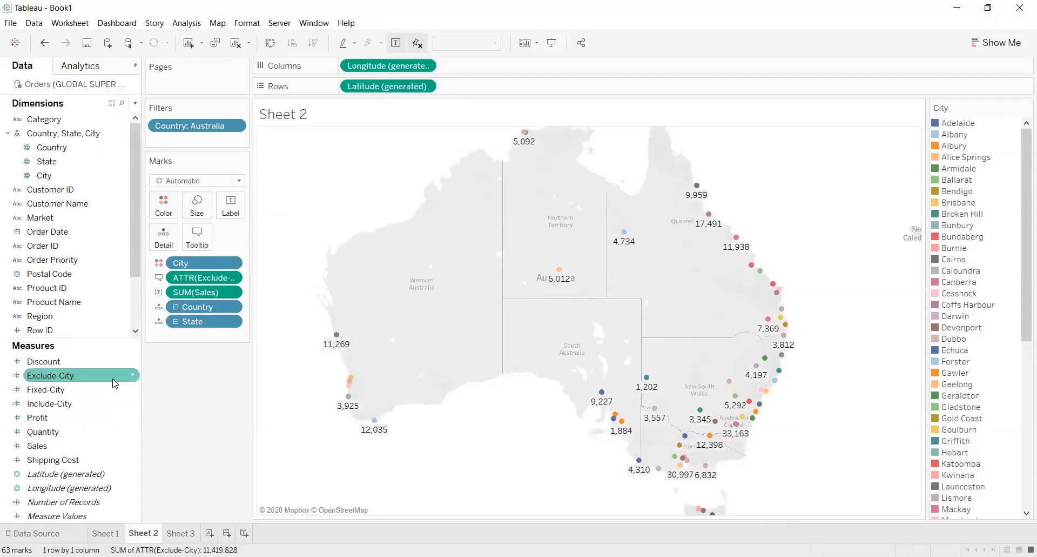
# Review the formula of the Exclude-City calculated field and close it without changes
pyautogui.click(131, 377)
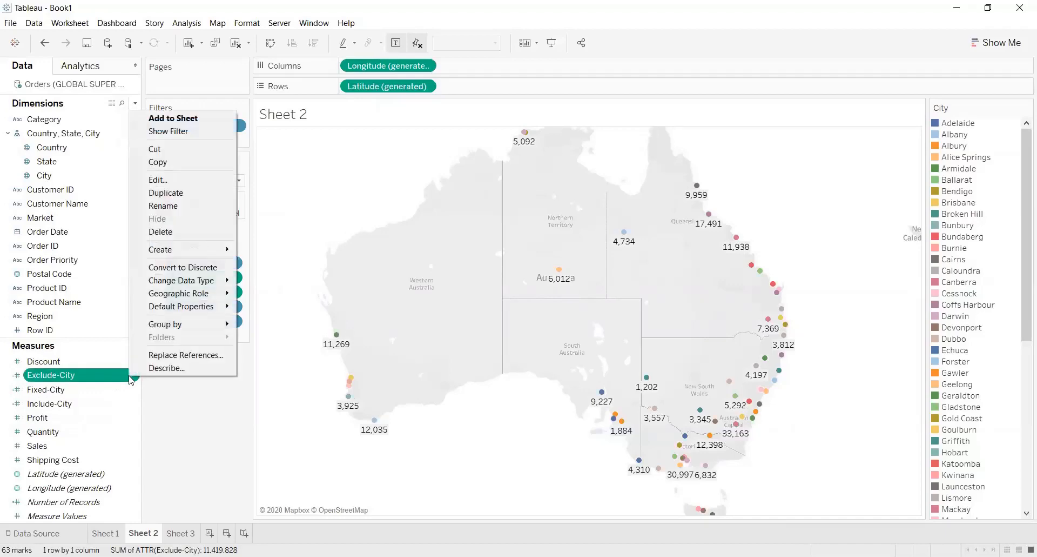
pyautogui.click(181, 177)
pyautogui.moveTo(710, 247); pyautogui.dragTo(473, 286)
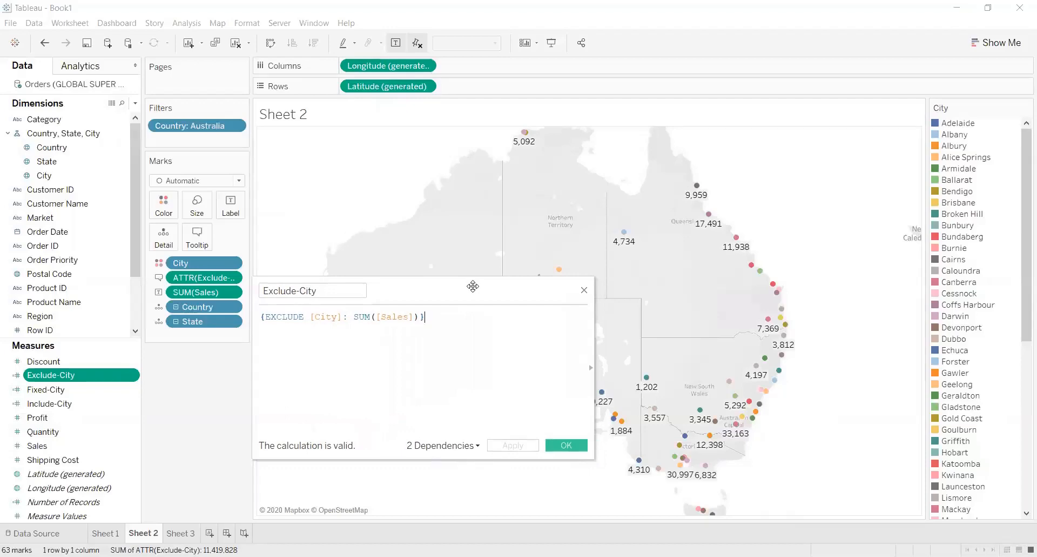
pyautogui.click(585, 291)
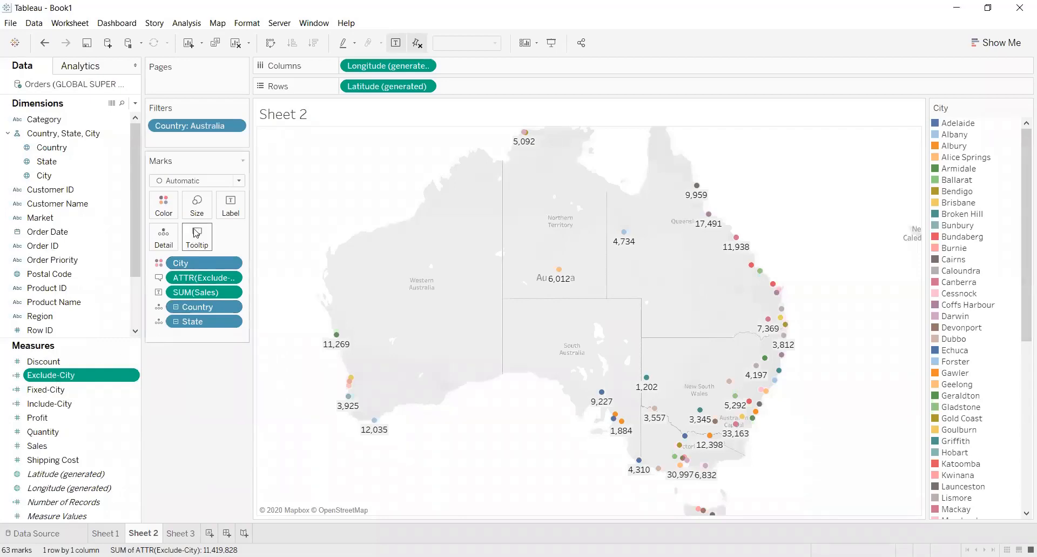
# Examine the tooltips of cities in Western Australia and New South Wales, comparing Exclude-City with Sales
pyautogui.moveTo(338, 335)
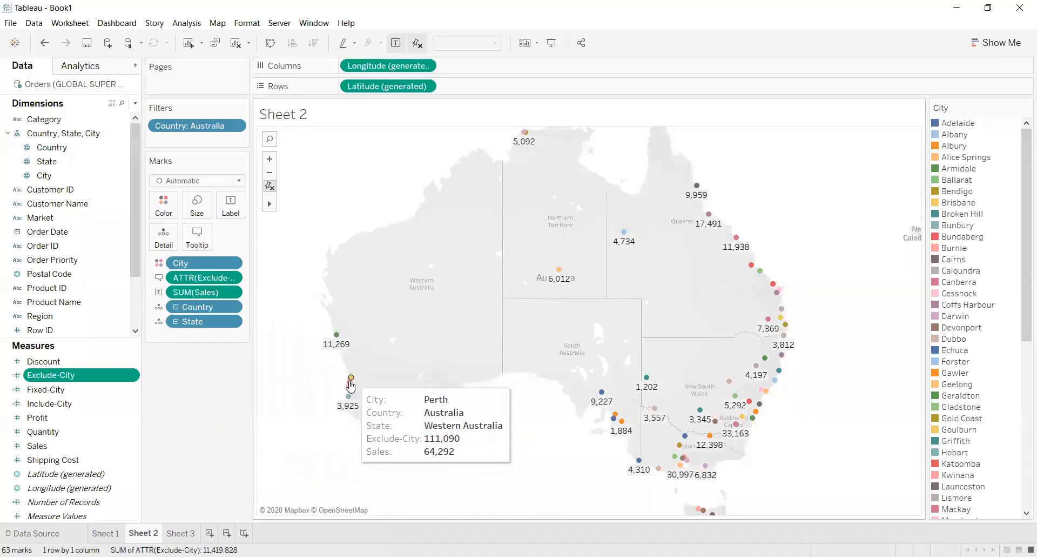
pyautogui.moveTo(347, 407)
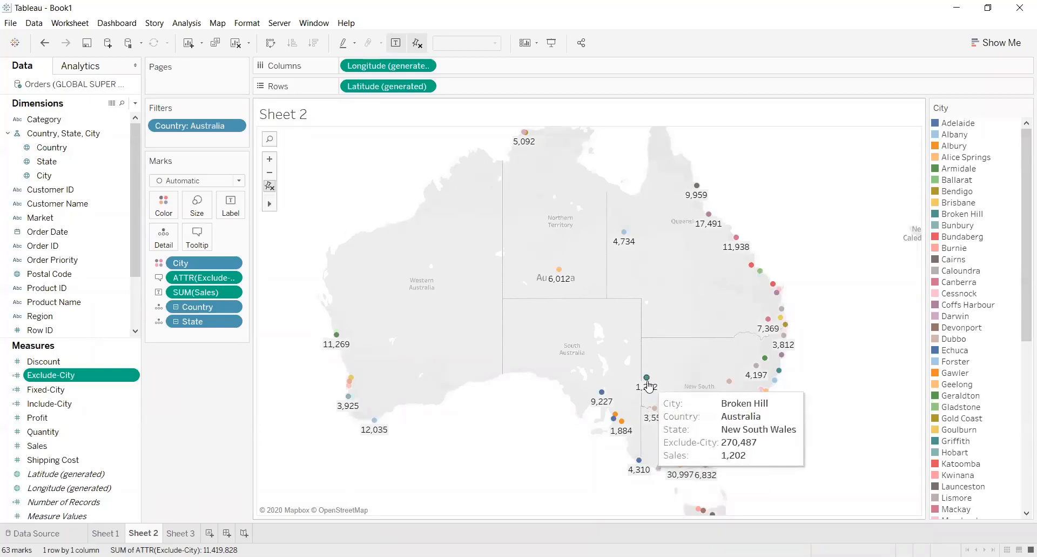
pyautogui.moveTo(607, 400)
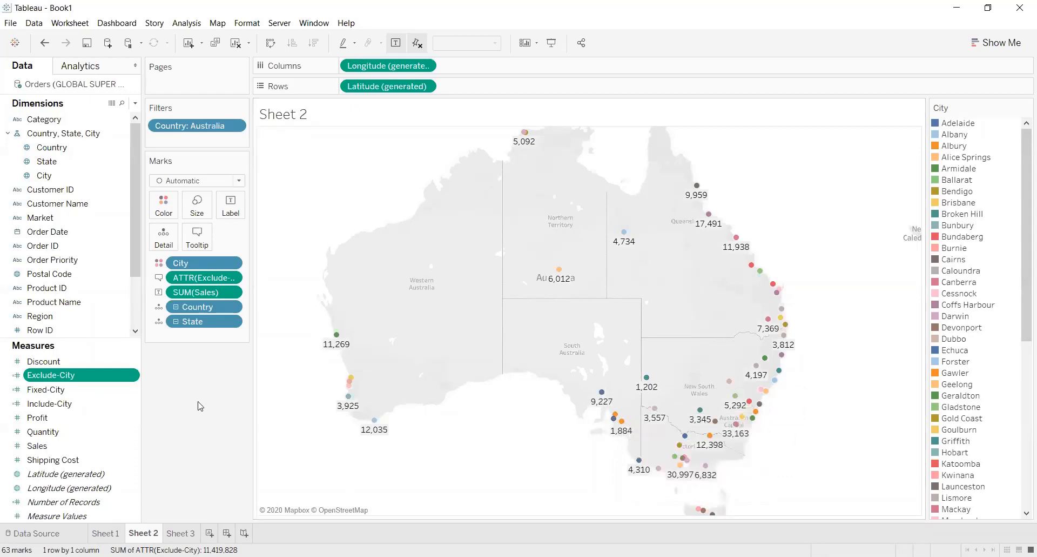
pyautogui.moveTo(337, 337)
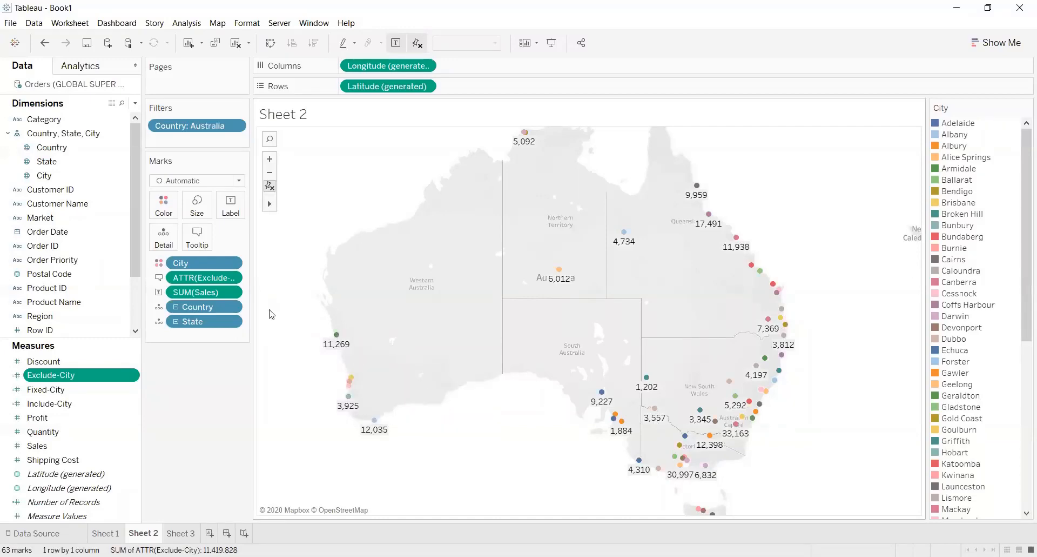
# Clear the default text of the Sheet 2 map tooltip and insert the City field
pyautogui.click(200, 243)
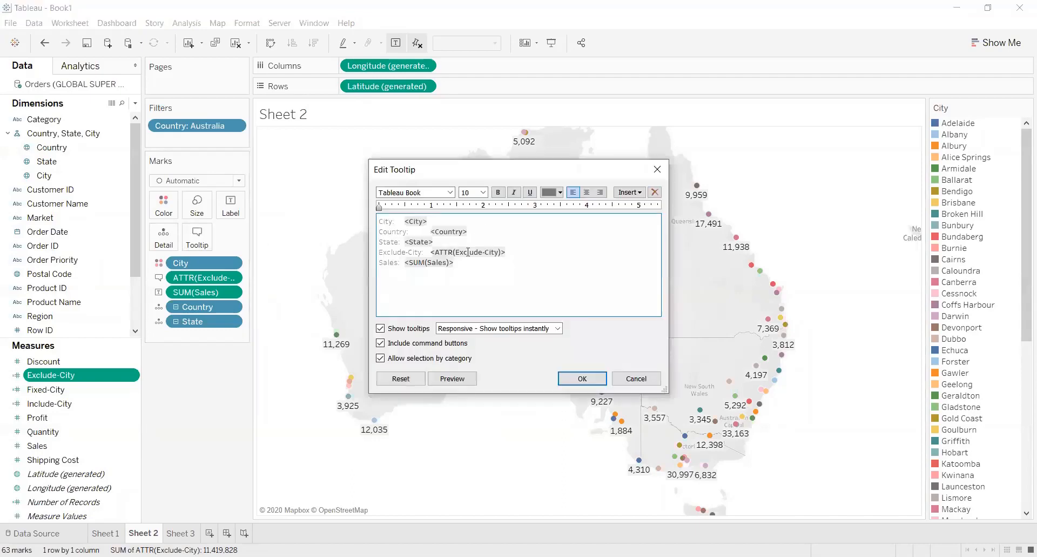
pyautogui.moveTo(463, 271); pyautogui.dragTo(364, 221)
pyautogui.press('Delete')
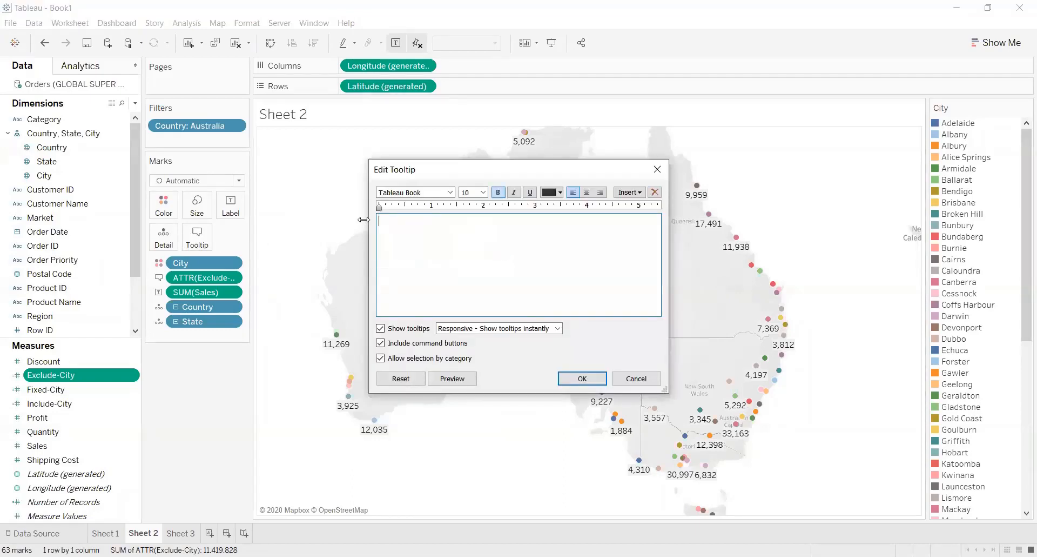
pyautogui.click(630, 192)
pyautogui.click(665, 397)
# Continue the tooltip text with "city has sold" followed by the SUM(Sales) field
pyautogui.write('city has sld')
pyautogui.press('BackSpace')
pyautogui.press('BackSpace')
pyautogui.write('old')
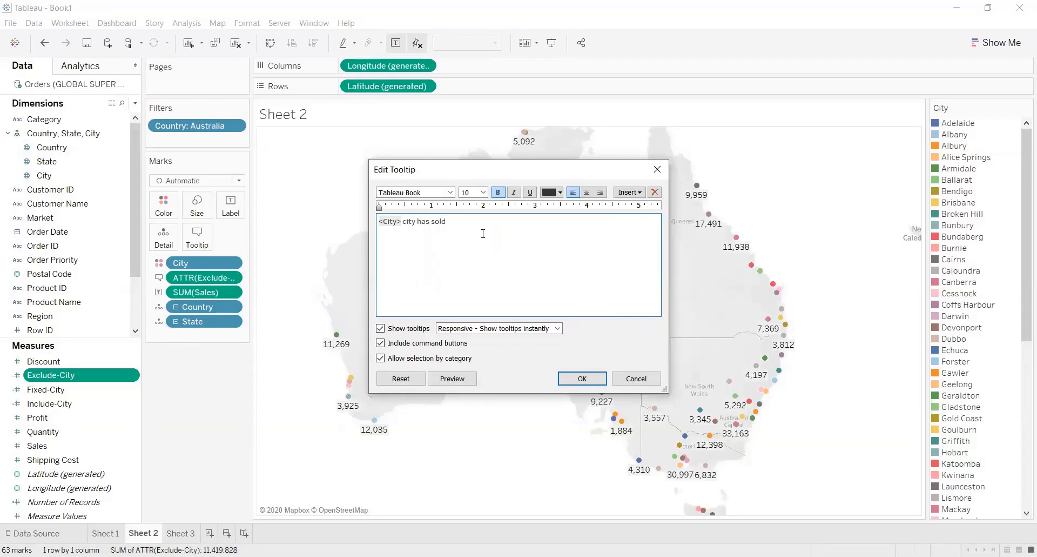
pyautogui.click(638, 193)
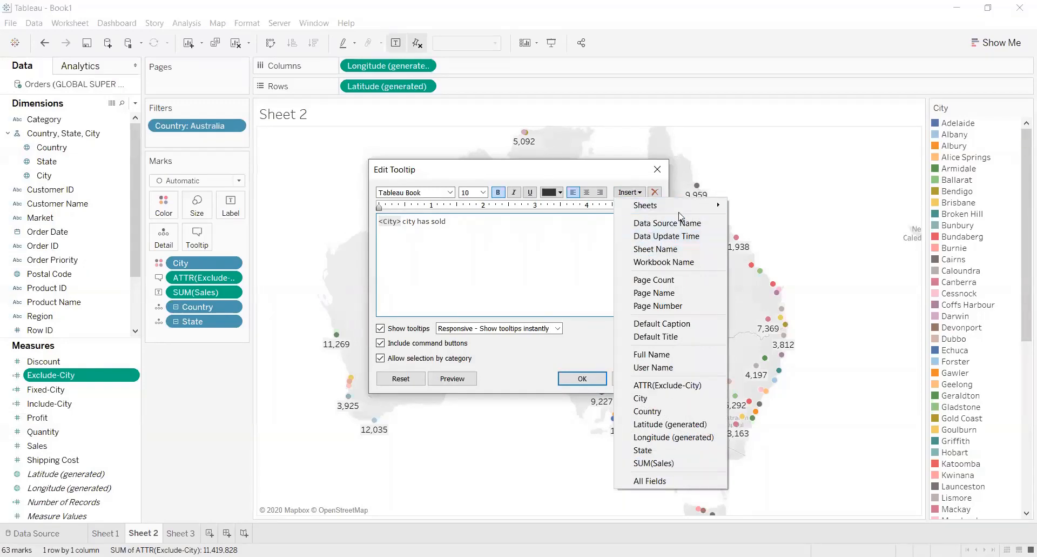
pyautogui.moveTo(680, 209)
pyautogui.click(556, 271)
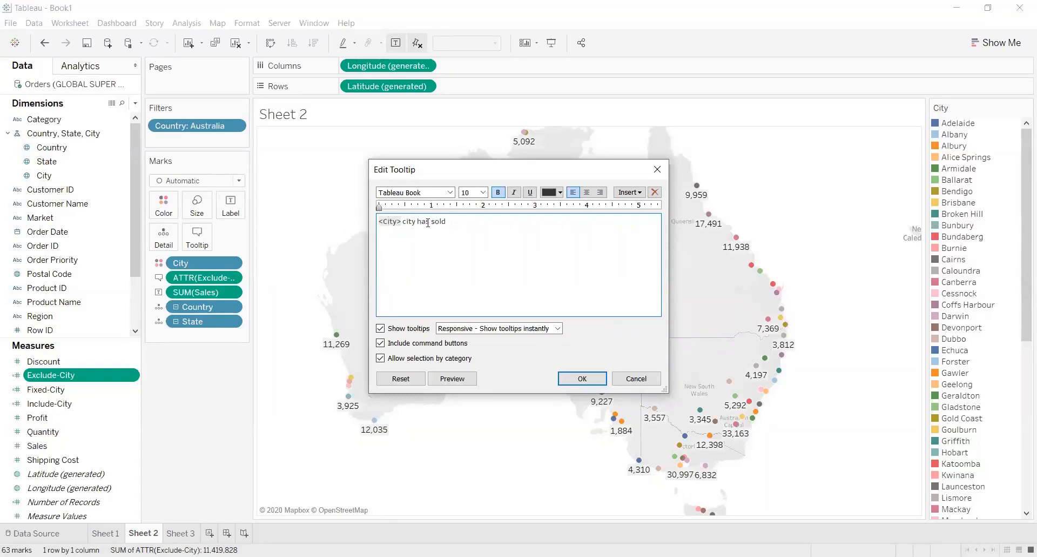
pyautogui.click(630, 193)
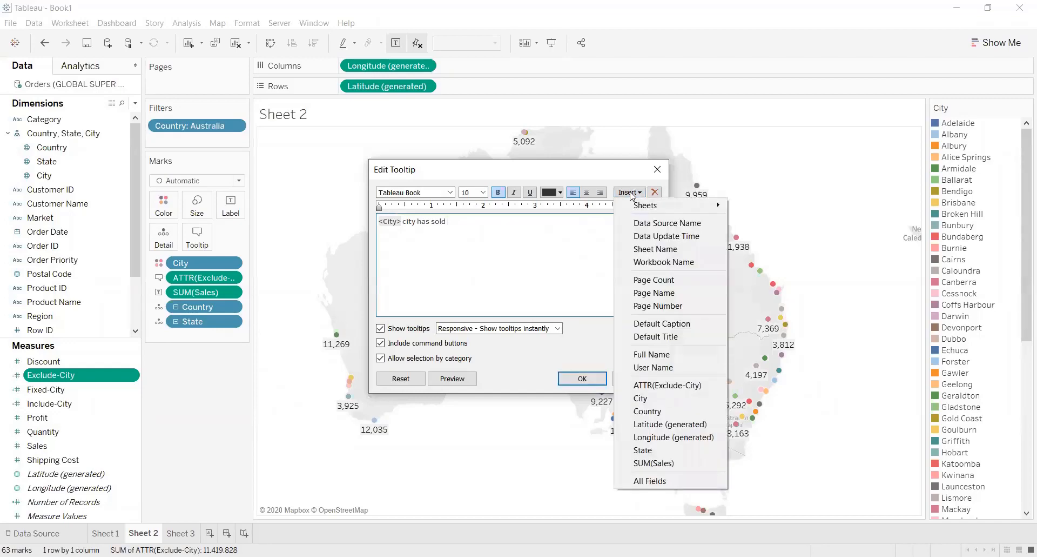
pyautogui.click(655, 463)
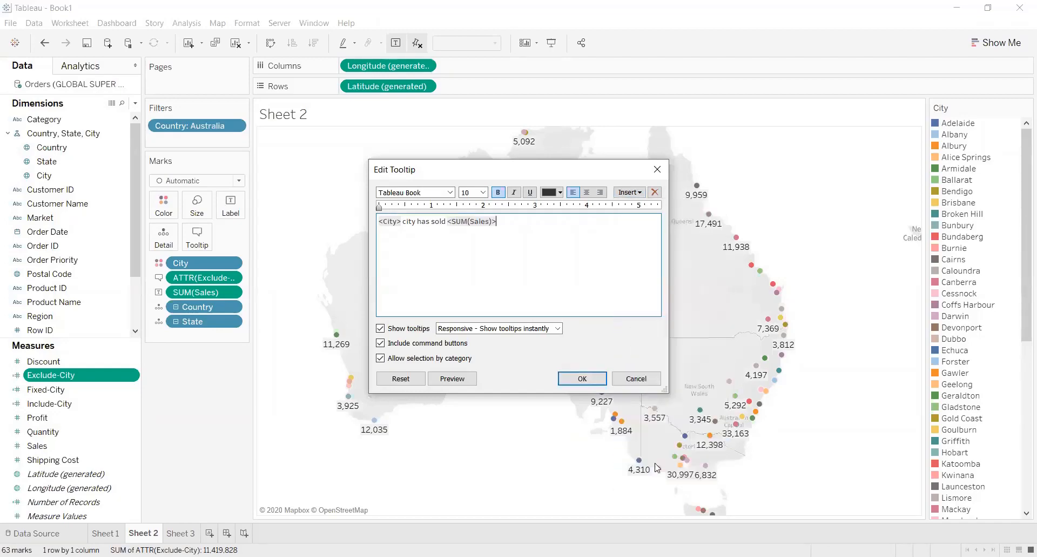
# Add "out of" and the ATTR(Exclude-City) field to the tooltip sentence
pyautogui.click(640, 193)
pyautogui.click(580, 225)
pyautogui.write('out of')
pyautogui.click(630, 193)
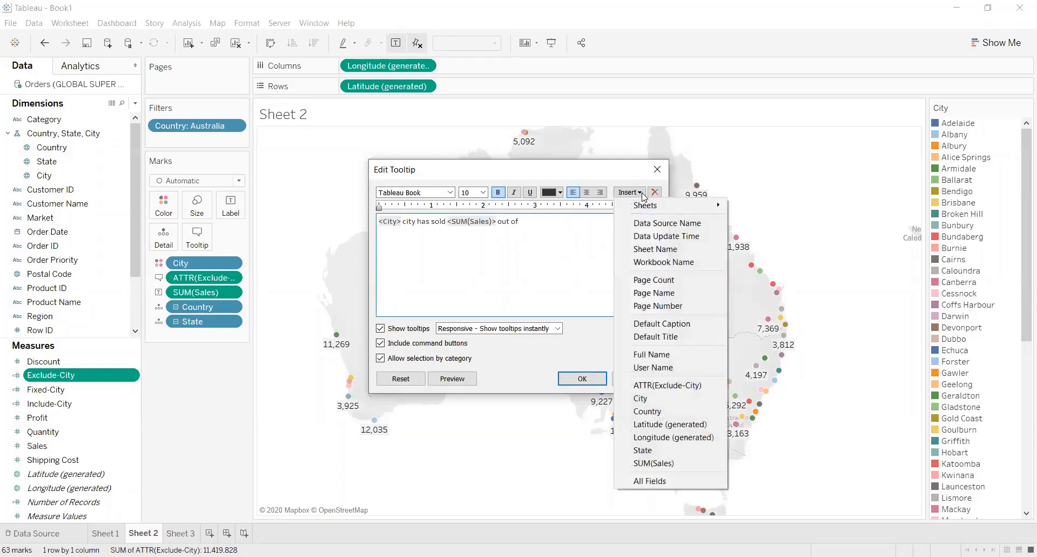
pyautogui.click(668, 385)
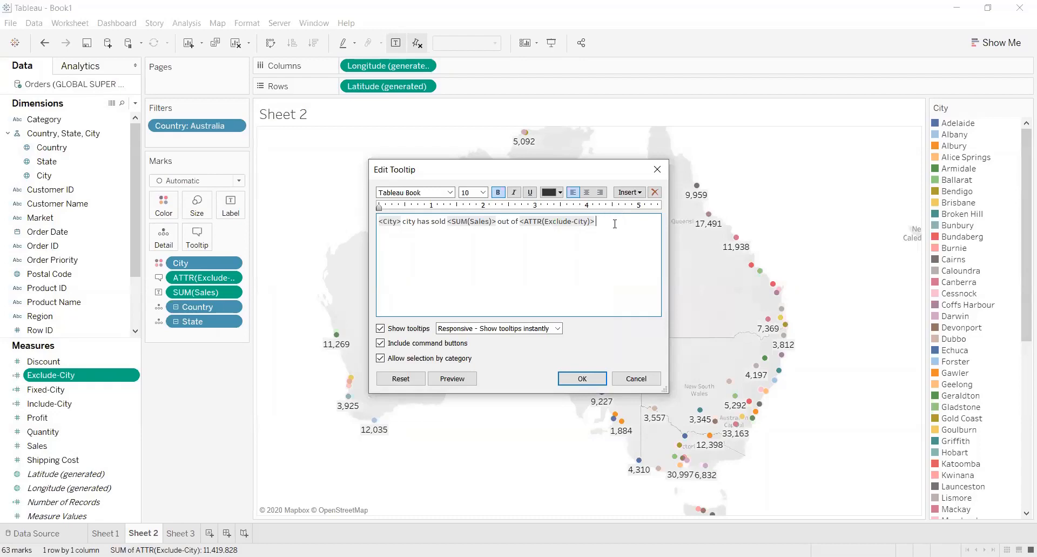
# Finish the tooltip sentence with "in", the State field and the word "State", and apply the tooltip
pyautogui.write('in')
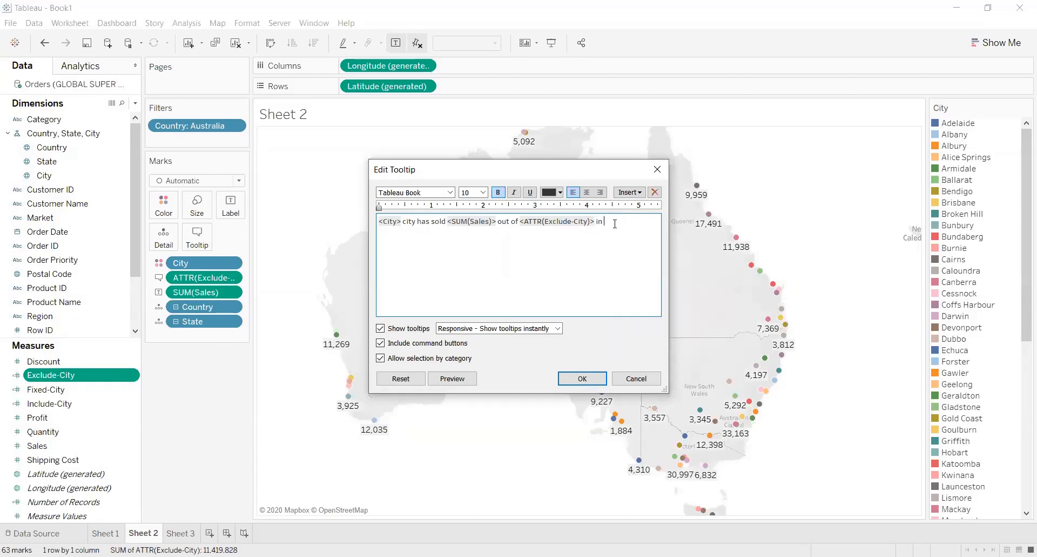
pyautogui.click(629, 192)
pyautogui.click(662, 449)
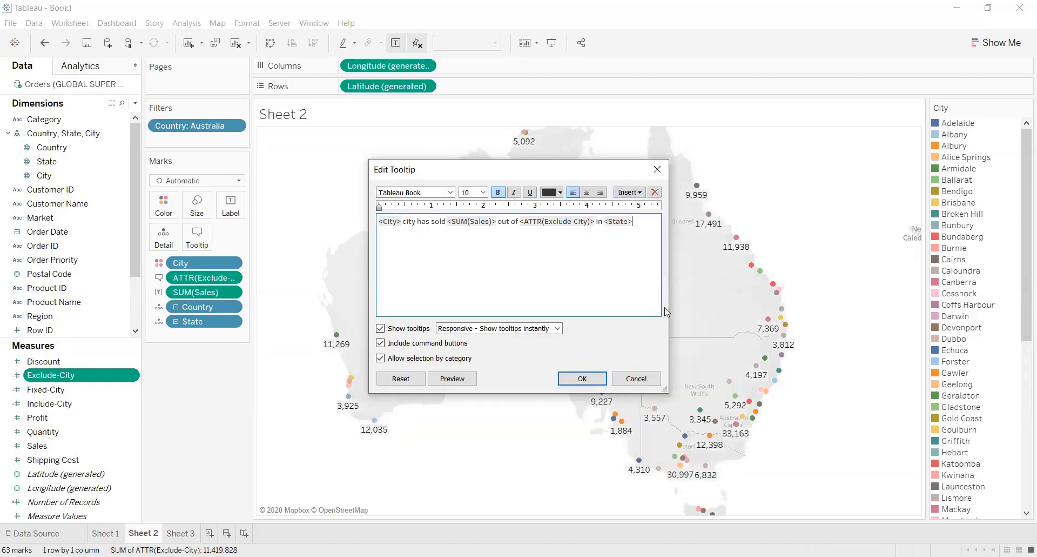
pyautogui.write('State')
pyautogui.click(595, 383)
# Check the reworded tooltip on city marks in Western Australia, the Northern Territory and the southeast of the map
pyautogui.moveTo(377, 426)
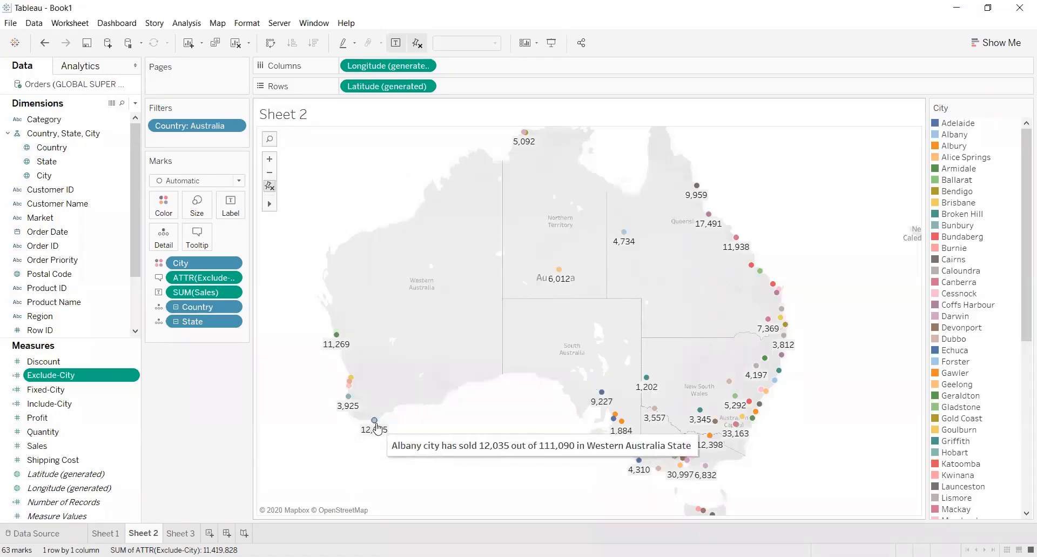
pyautogui.moveTo(349, 399)
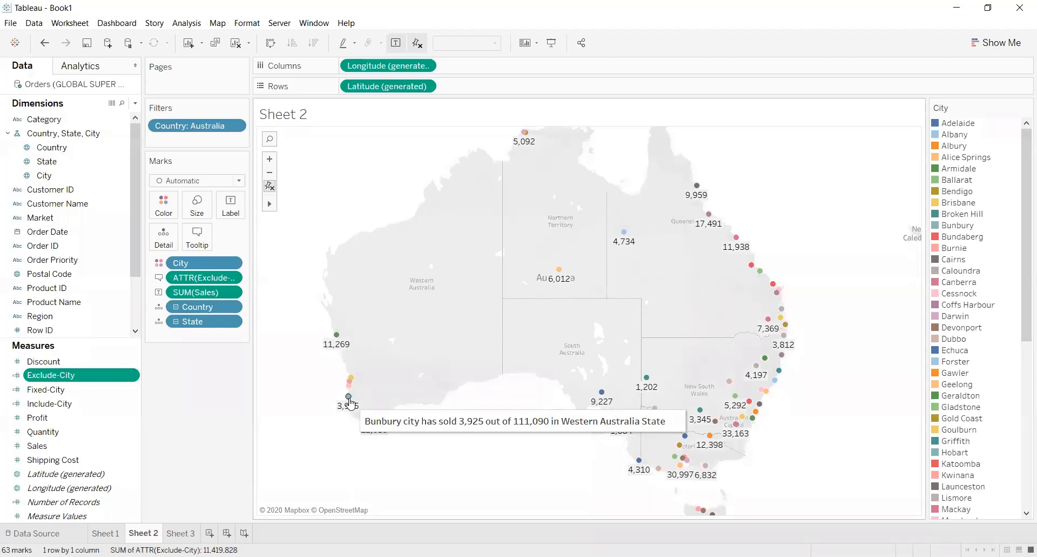
pyautogui.moveTo(560, 276)
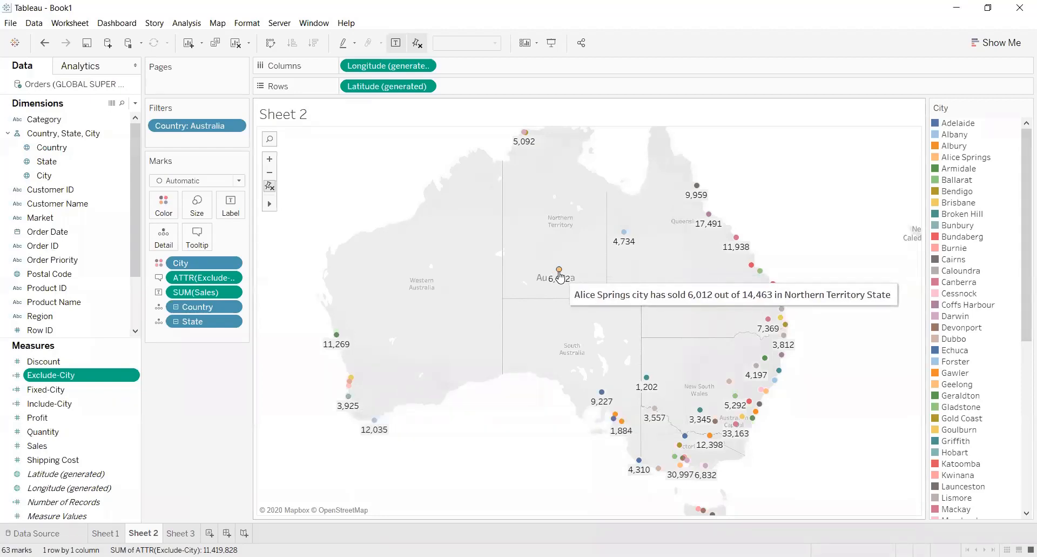
pyautogui.moveTo(524, 133)
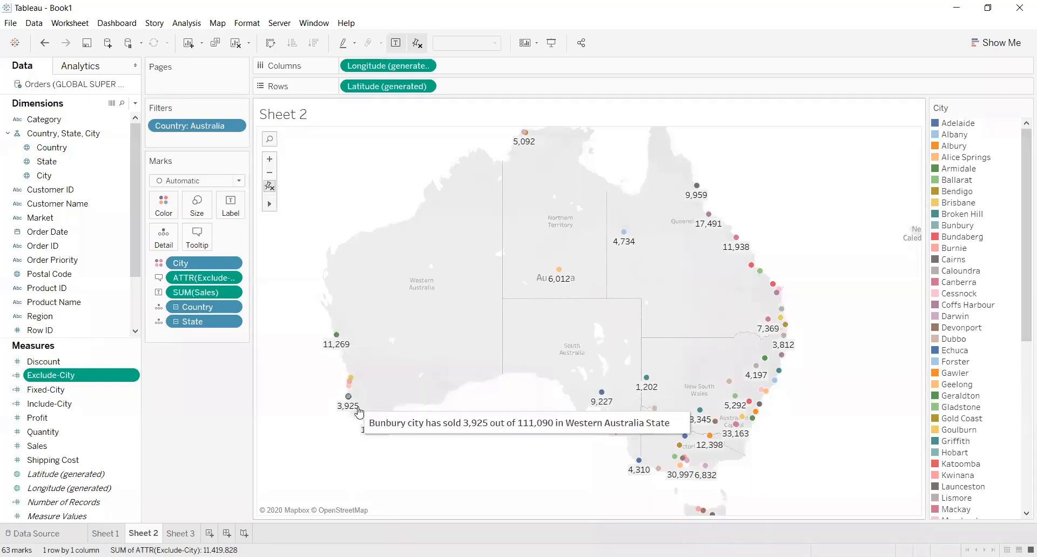
pyautogui.moveTo(620, 427)
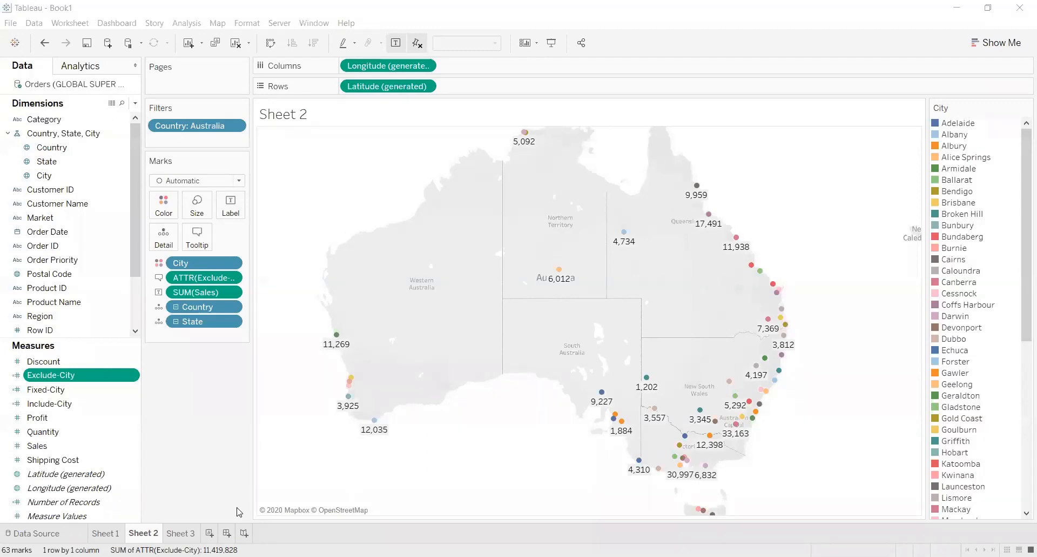
# Switch to the browser, highlight the sentence under "ATTR() Indicates Multiple Values" in the Tableau knowledge base article, and return to Tableau
pyautogui.hotkey('alt', 'Tab')
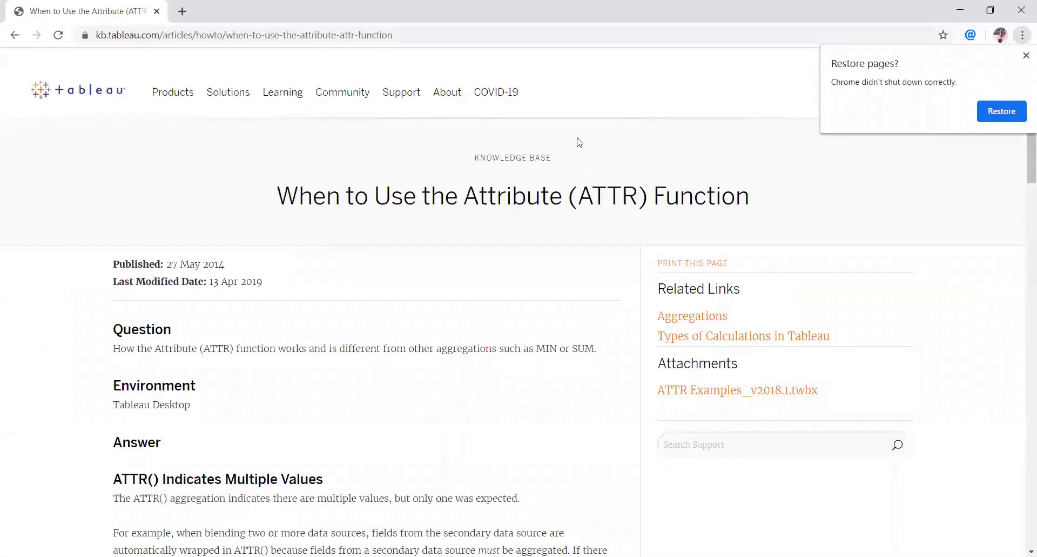
pyautogui.scroll(-3, 580, 143)
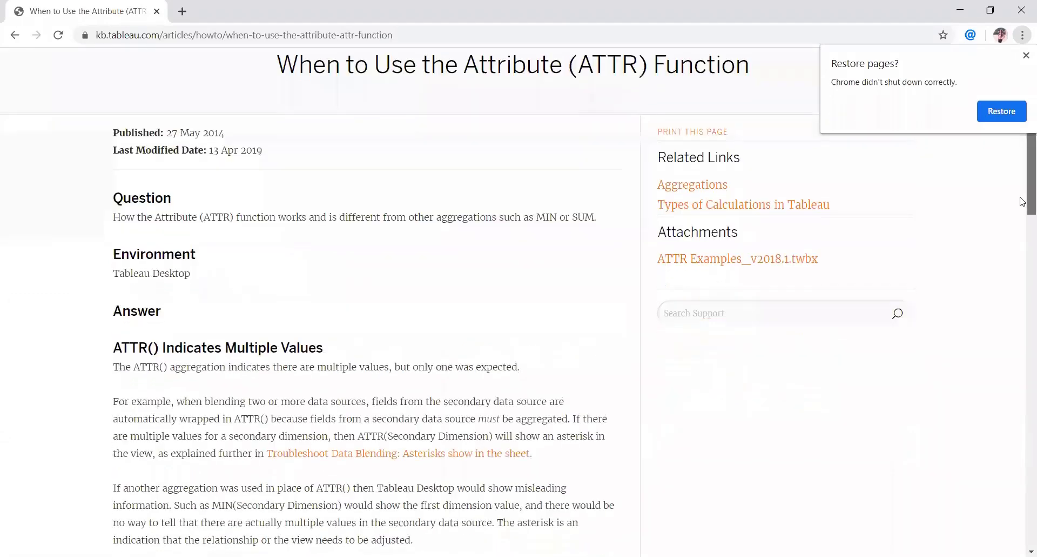
pyautogui.moveTo(114, 351); pyautogui.dragTo(359, 351)
pyautogui.click(530, 338)
pyautogui.tripleClick(544, 350)
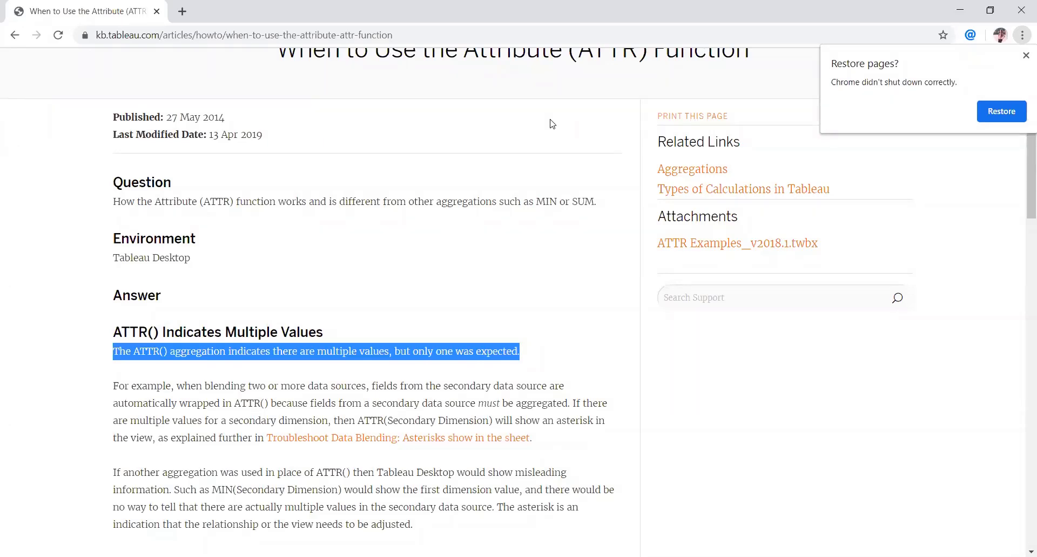
pyautogui.hotkey('alt', 'Tab')
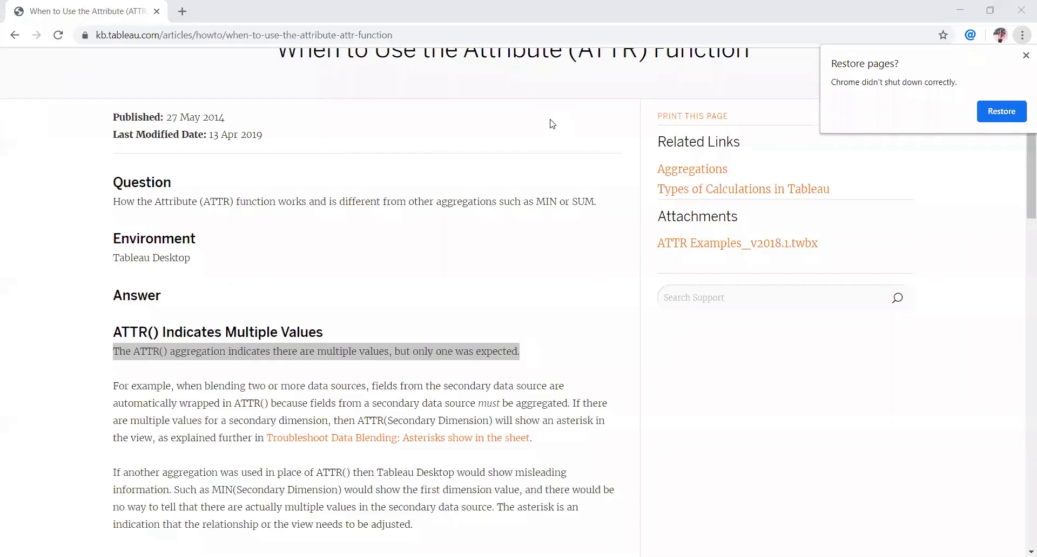
pyautogui.hotkey('alt', 'Tab')
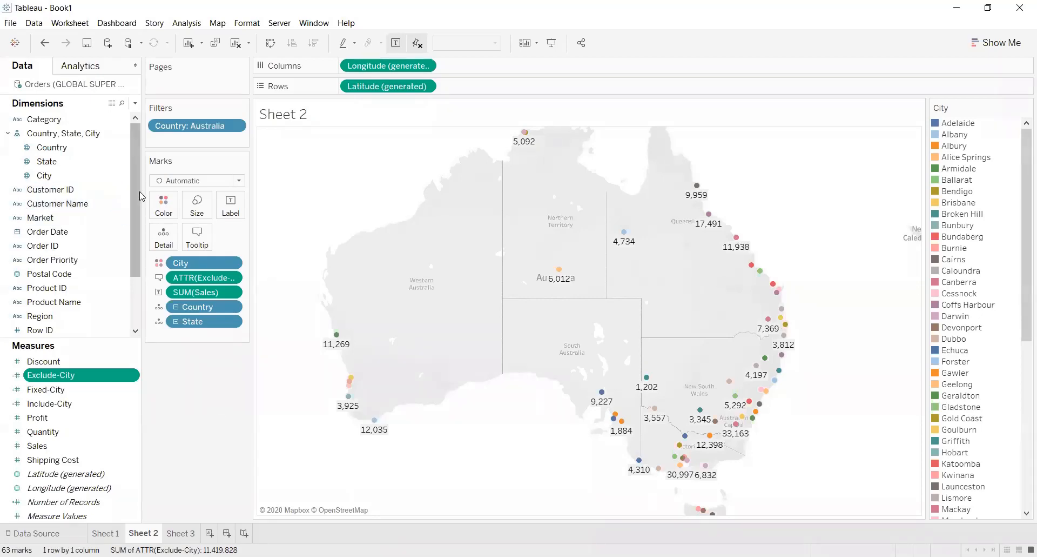
# Add a Ship Mode filter to the Sheet 2 map with all four ship modes selected
pyautogui.scroll(-3, 135, 185)
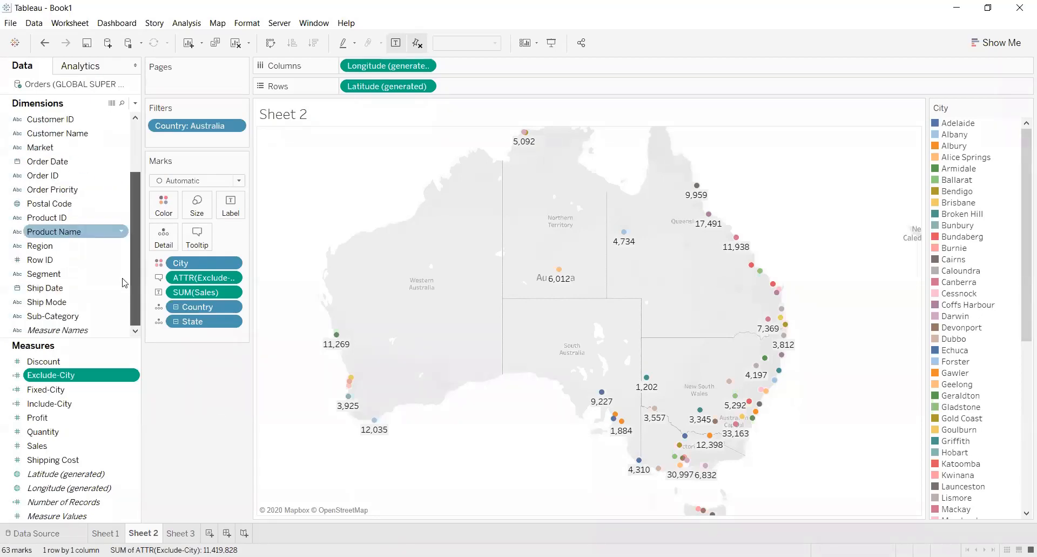
pyautogui.moveTo(63, 302); pyautogui.dragTo(204, 141)
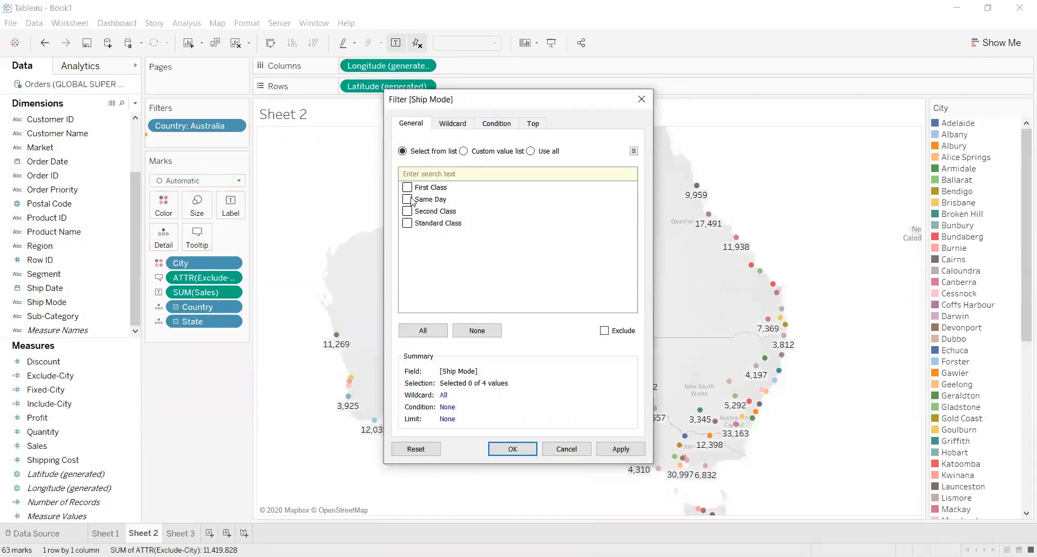
pyautogui.click(425, 330)
pyautogui.click(625, 449)
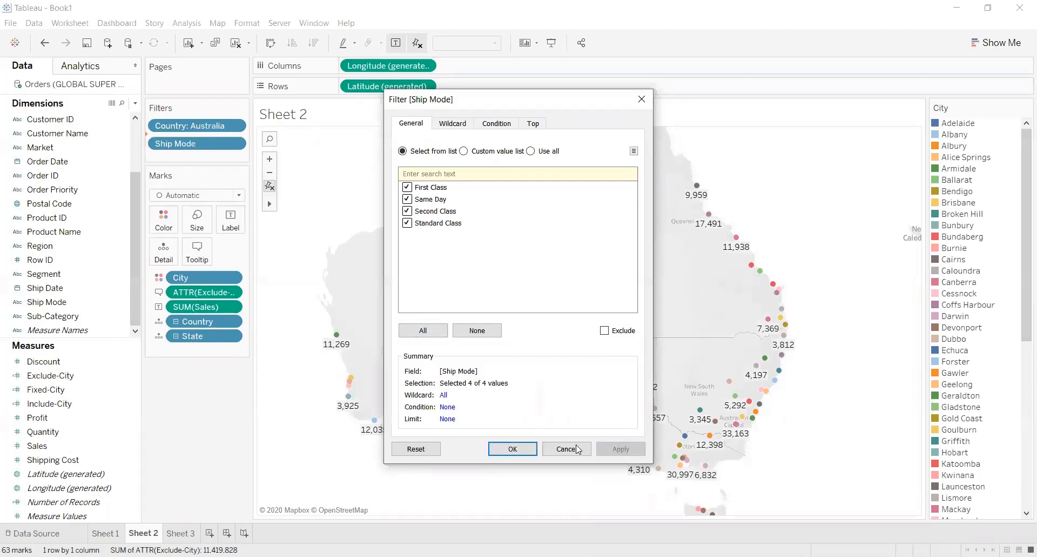
pyautogui.click(515, 449)
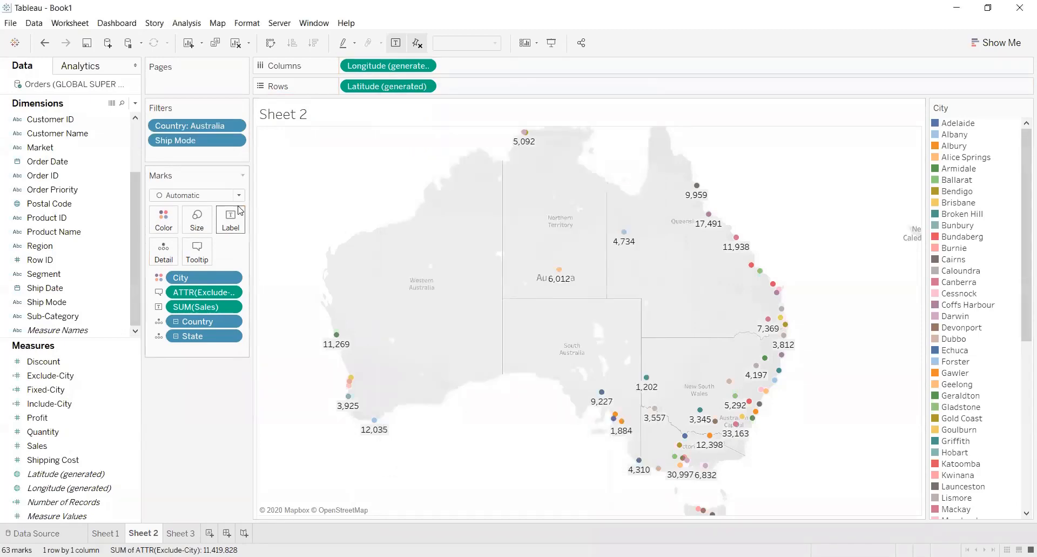
# Show the Ship Mode filter control and place it below the Marks card
pyautogui.click(233, 140)
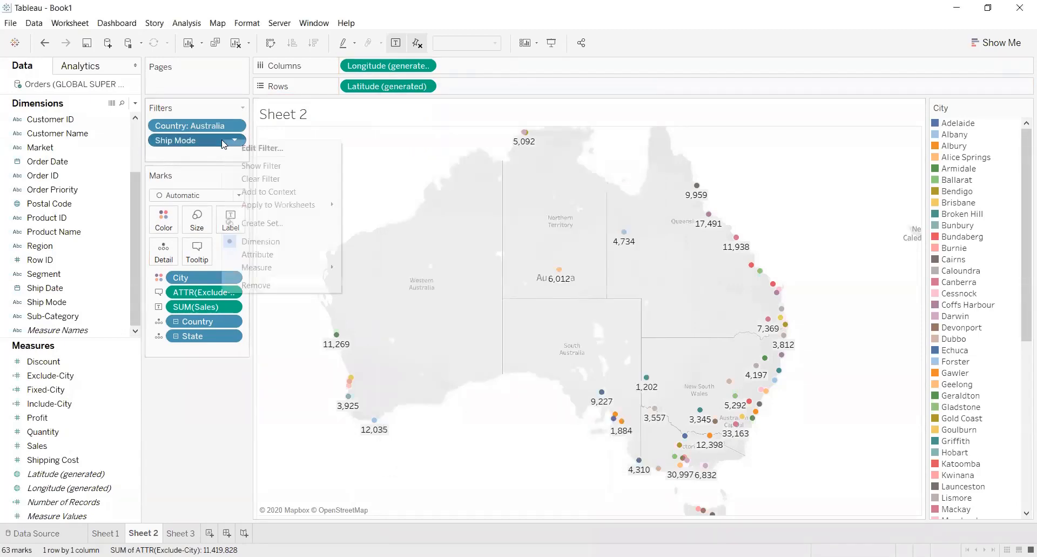
pyautogui.click(306, 167)
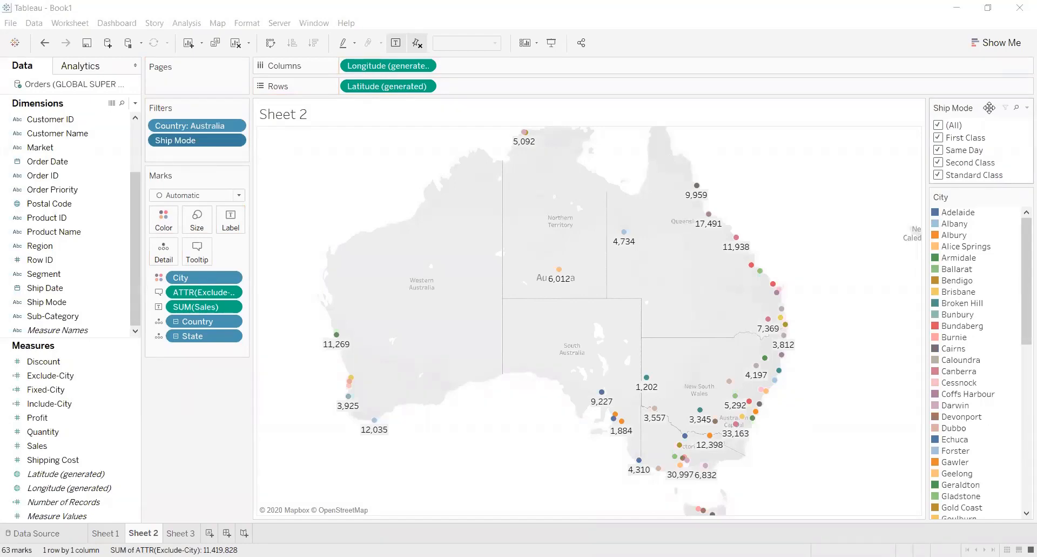
pyautogui.moveTo(990, 107); pyautogui.dragTo(174, 407)
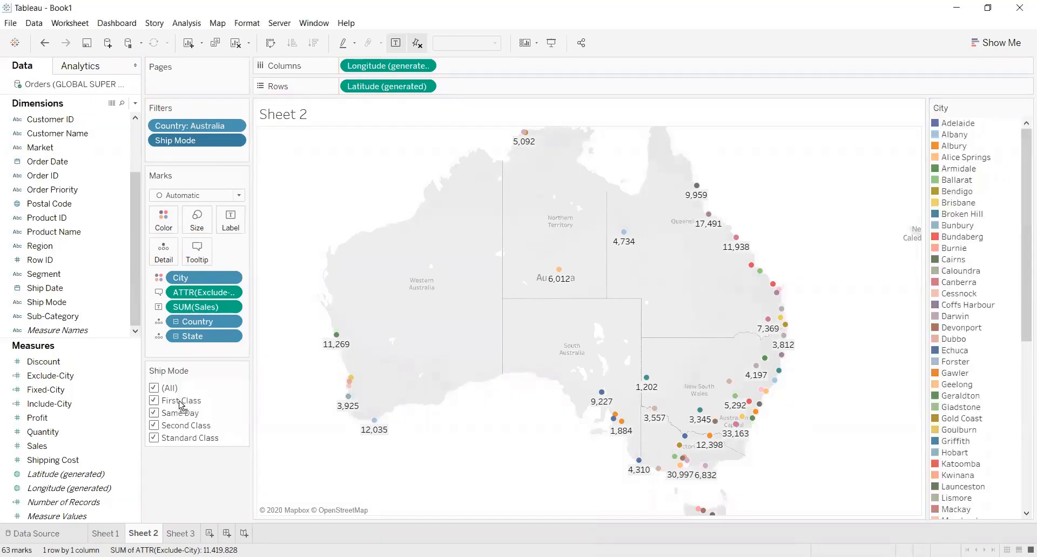
# Filter out the First Class and Same Day ship modes from the city map
pyautogui.click(154, 401)
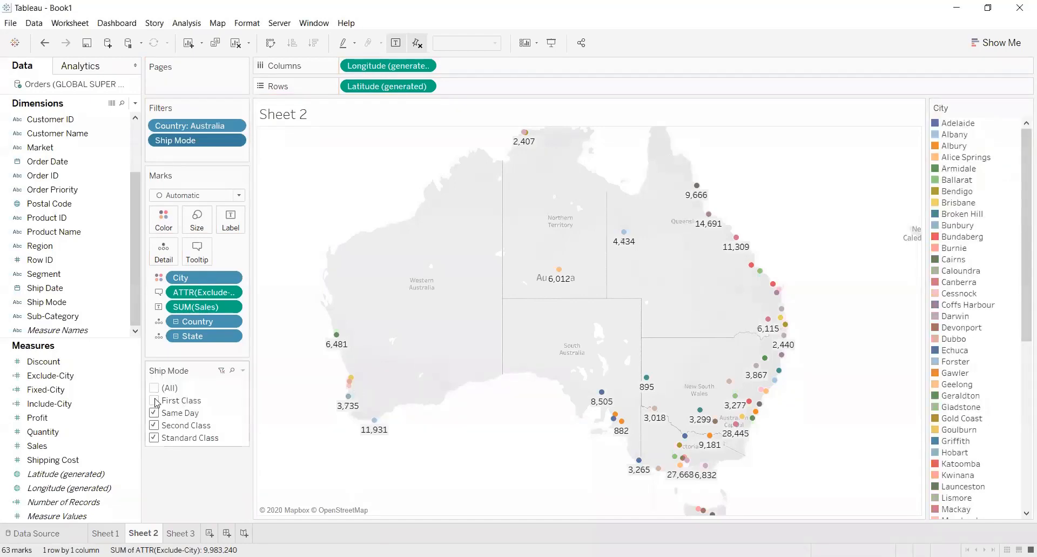
pyautogui.click(158, 412)
pyautogui.moveTo(352, 404)
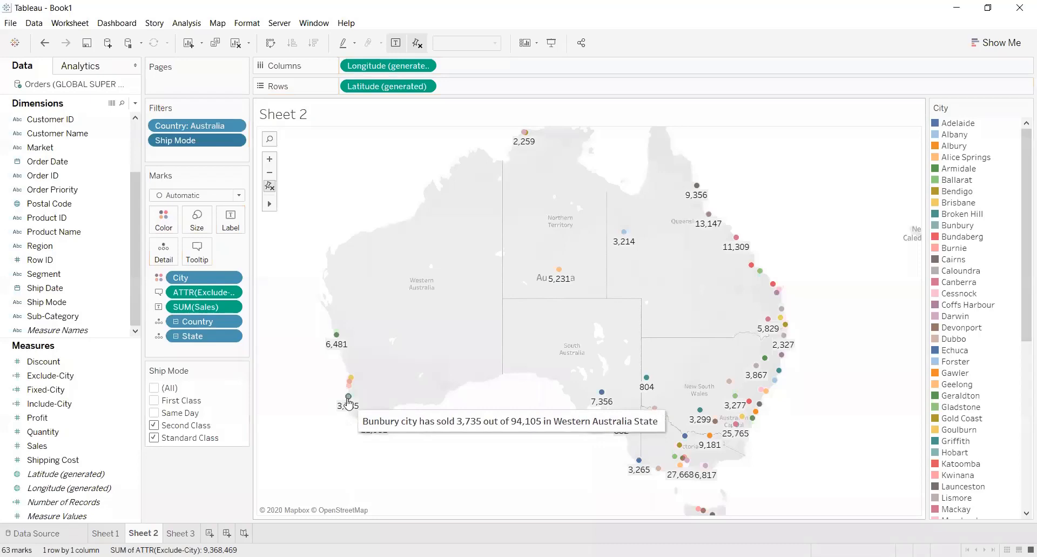
# Include the Same Day and First Class ship modes in the map again and check Bunbury's tooltip
pyautogui.click(155, 414)
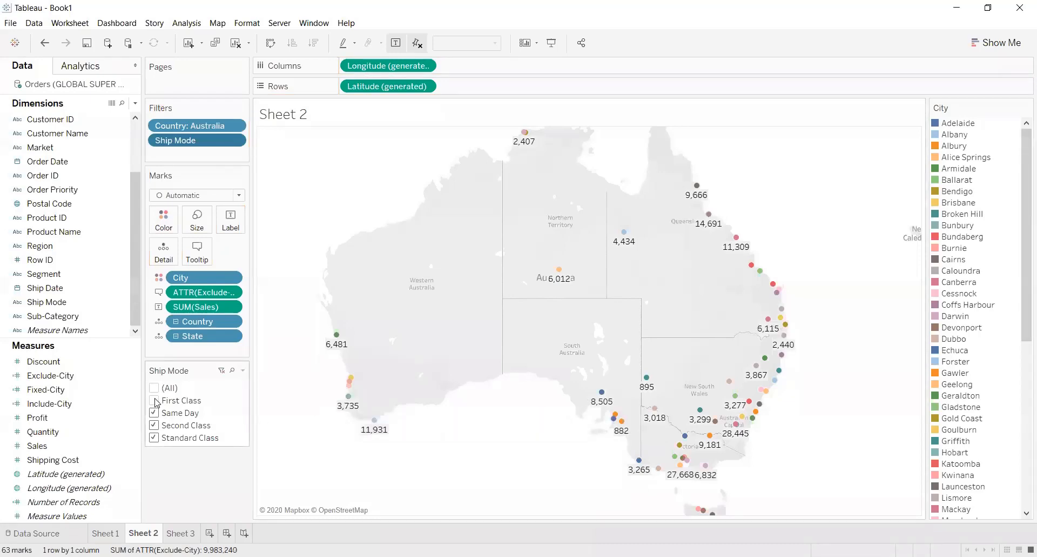
pyautogui.click(155, 401)
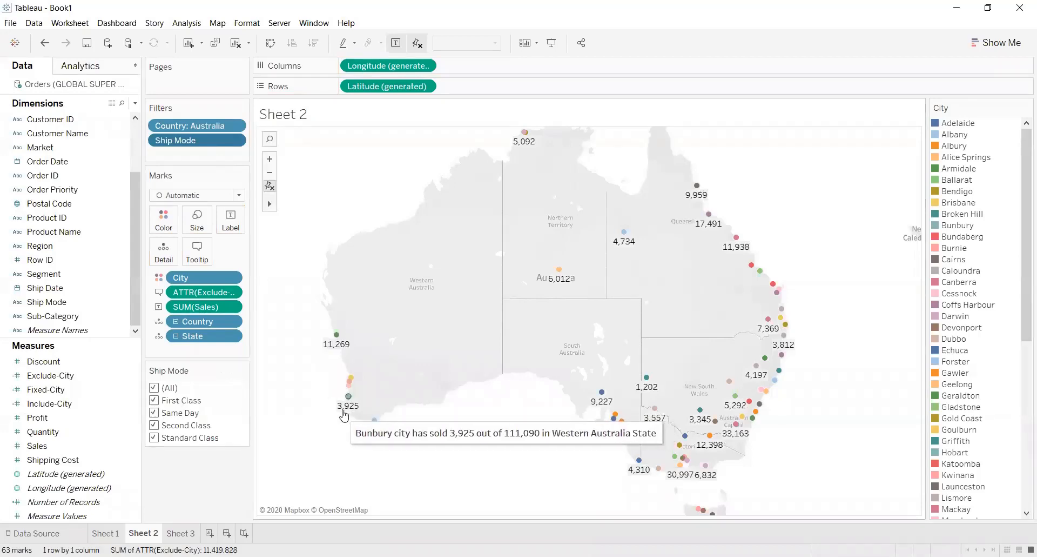
pyautogui.moveTo(339, 413)
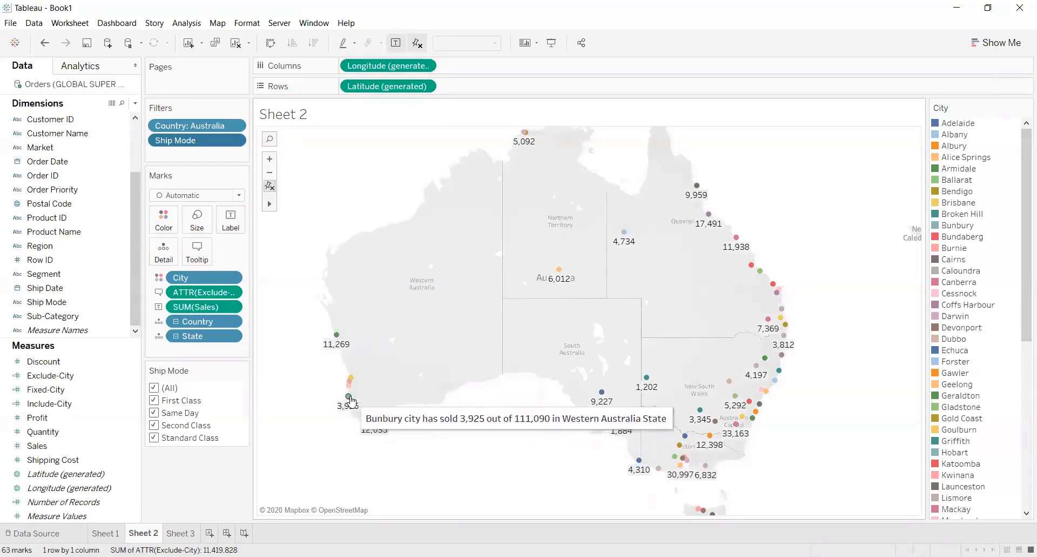
# Clear all values from the Ship Mode filter and reselect Same Day, First Class, Second Class and Standard Class one by one
pyautogui.click(155, 388)
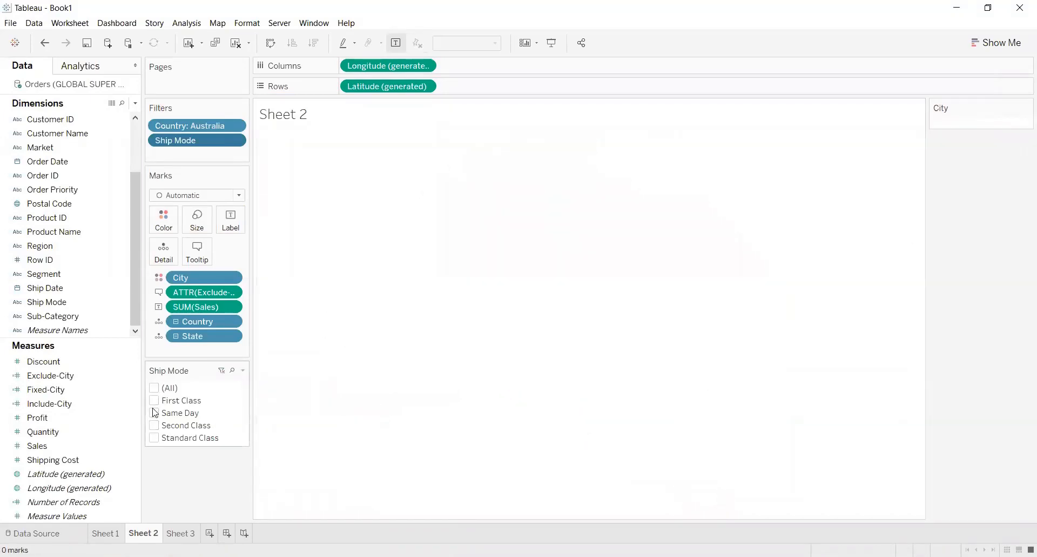
pyautogui.click(155, 412)
pyautogui.click(154, 401)
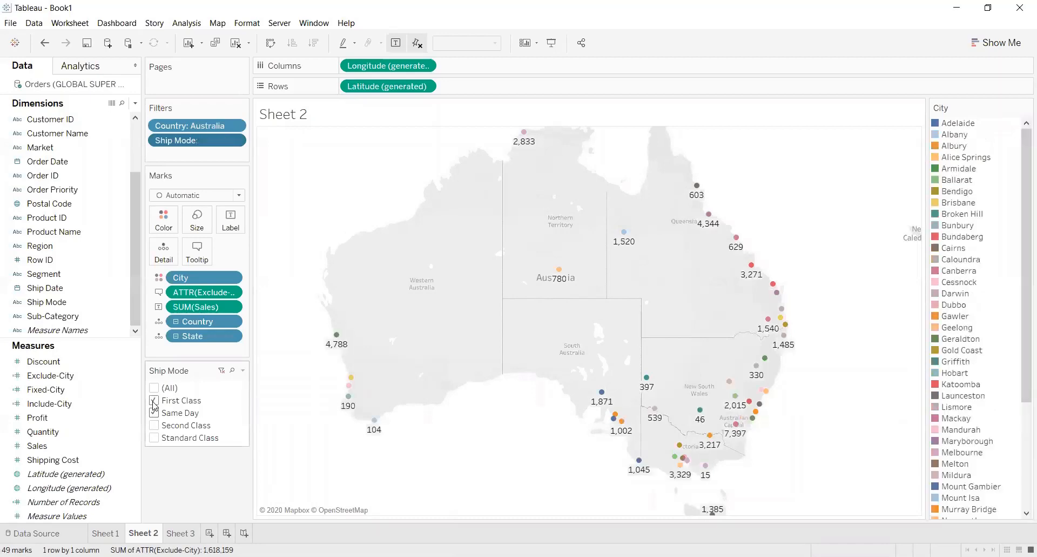
pyautogui.click(155, 425)
pyautogui.click(154, 437)
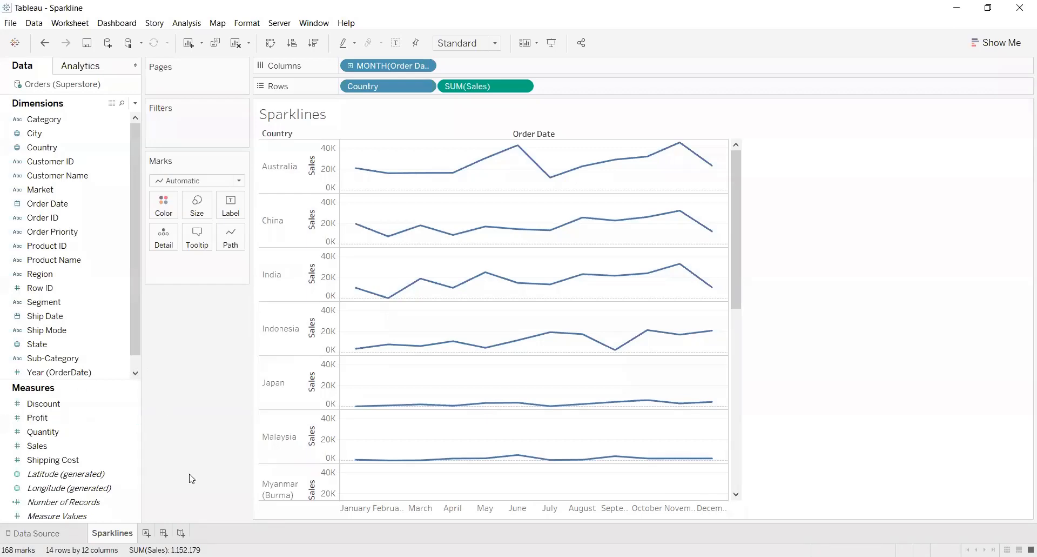
# Remove Order Date, Country and Sales from the Sparklines sheet's shelves, and review the Orders (Superstore) data source before returning to the sheet
pyautogui.moveTo(389, 65); pyautogui.dragTo(243, 259)
pyautogui.moveTo(382, 87); pyautogui.dragTo(211, 349)
pyautogui.moveTo(371, 87); pyautogui.dragTo(197, 401)
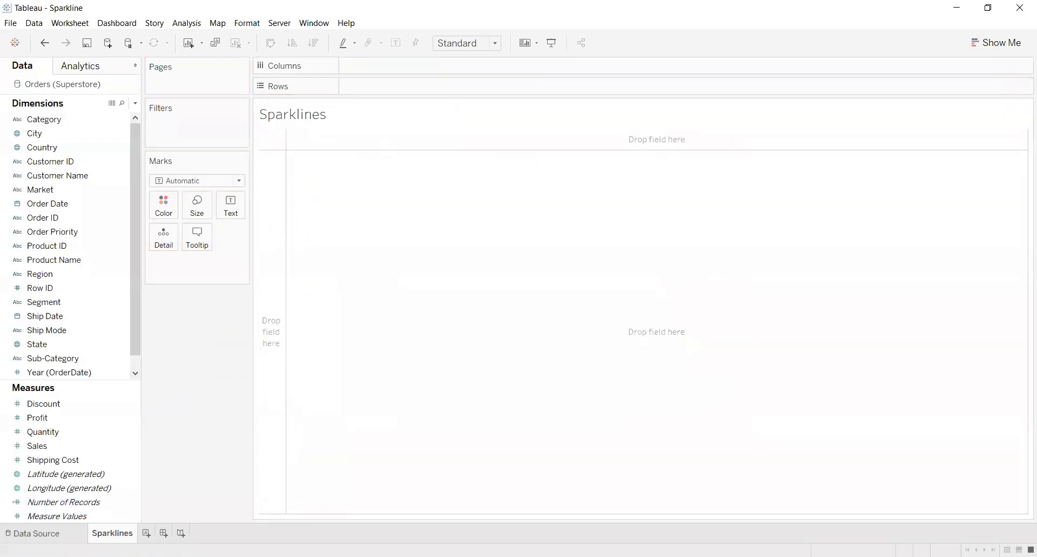
pyautogui.click(34, 533)
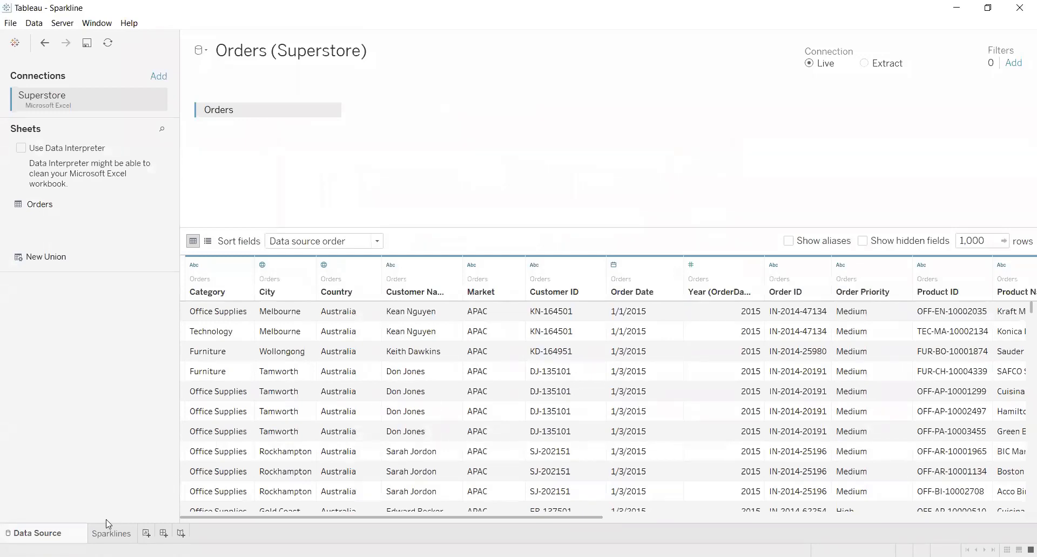
pyautogui.click(108, 537)
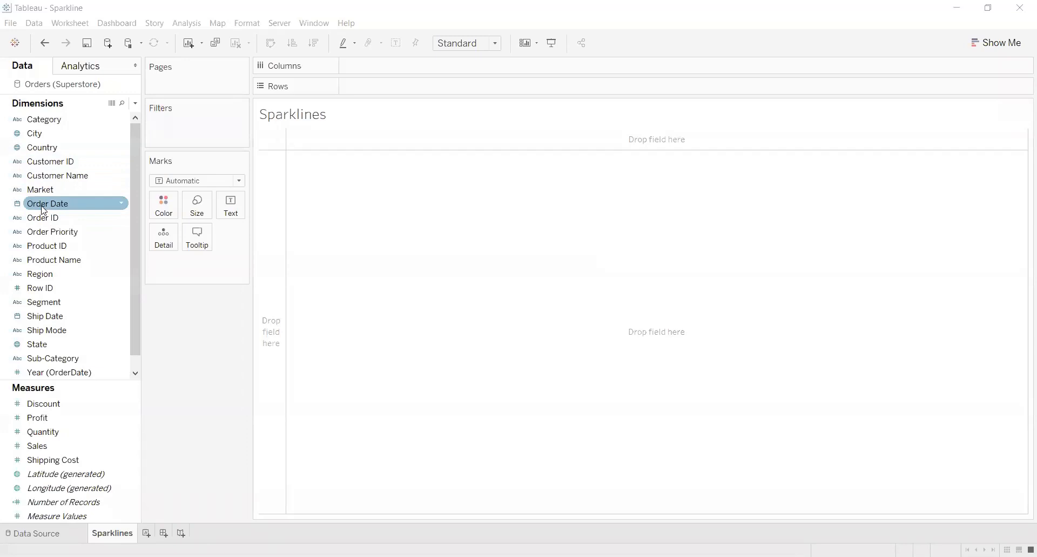
# Place Order Date on Columns and set it to the discrete Month date part
pyautogui.moveTo(44, 211); pyautogui.dragTo(389, 73)
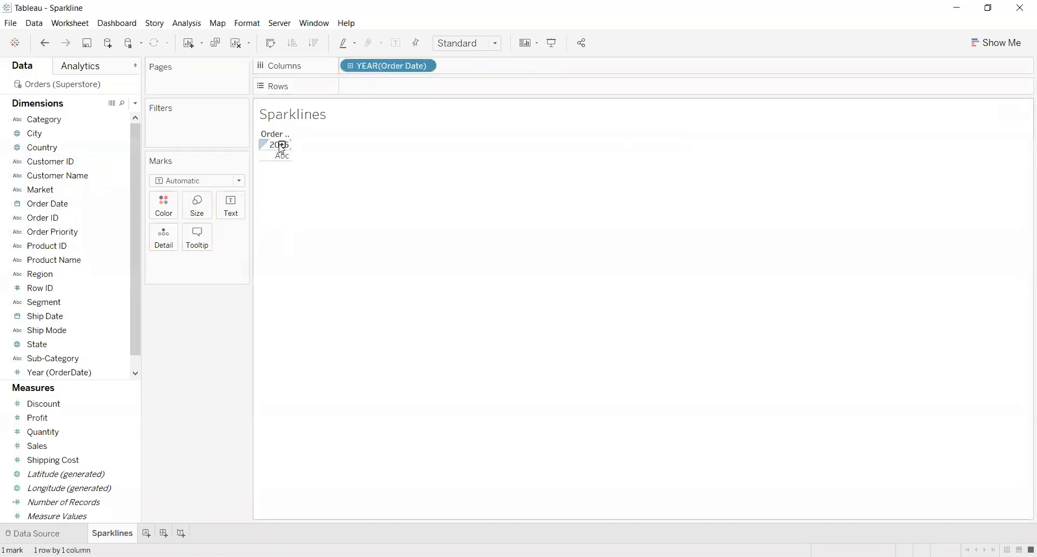
pyautogui.click(433, 69)
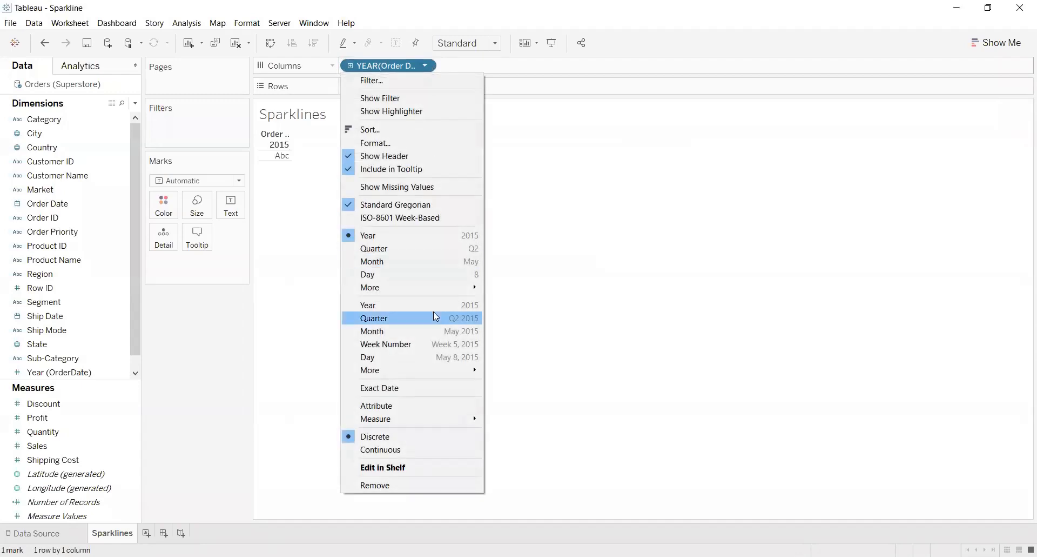
pyautogui.click(467, 261)
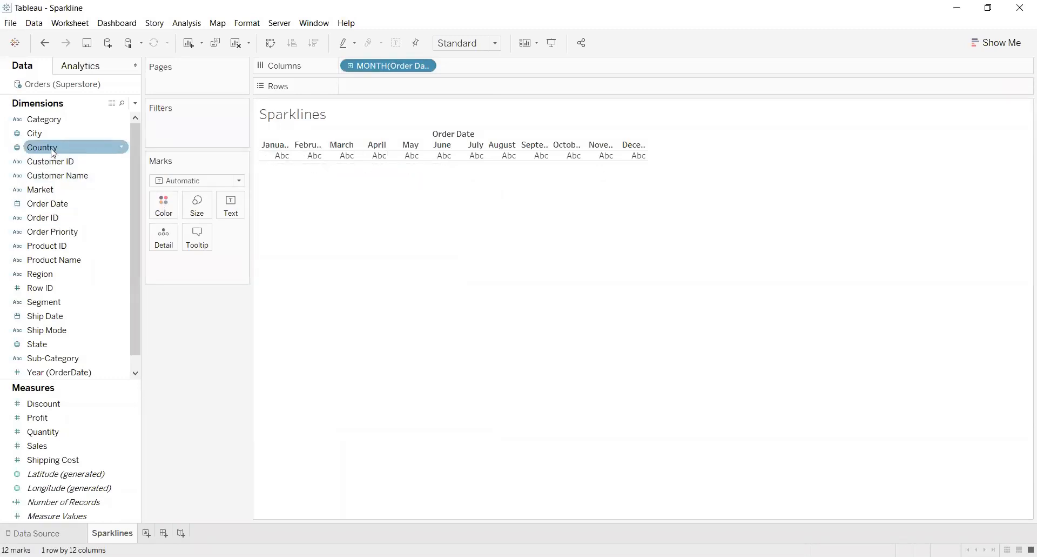
# Place Country on Rows, followed by Sales as a sum, to plot monthly sales lines per country
pyautogui.moveTo(53, 154); pyautogui.dragTo(223, 182)
pyautogui.moveTo(449, 84); pyautogui.dragTo(423, 91)
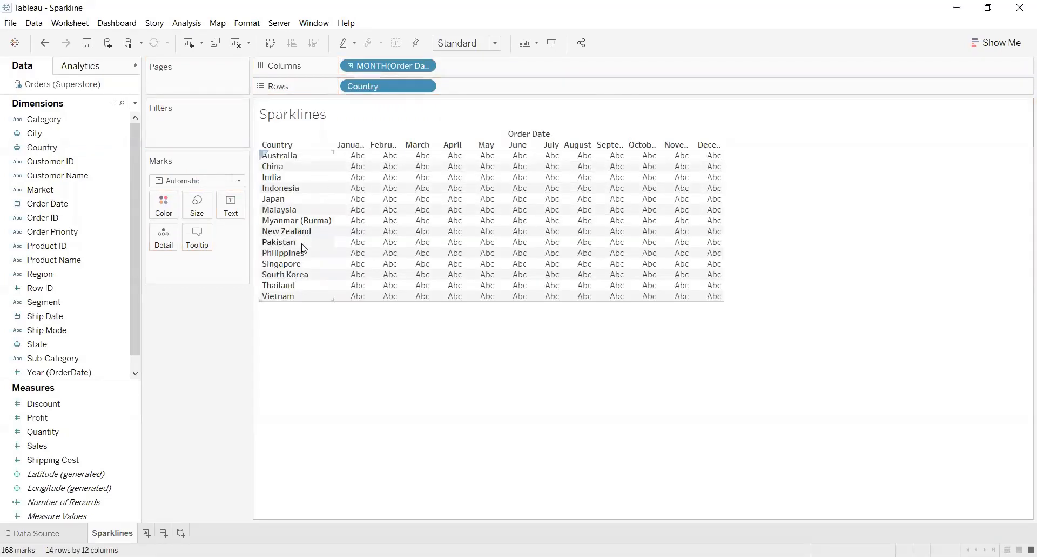
pyautogui.moveTo(48, 451); pyautogui.dragTo(560, 92)
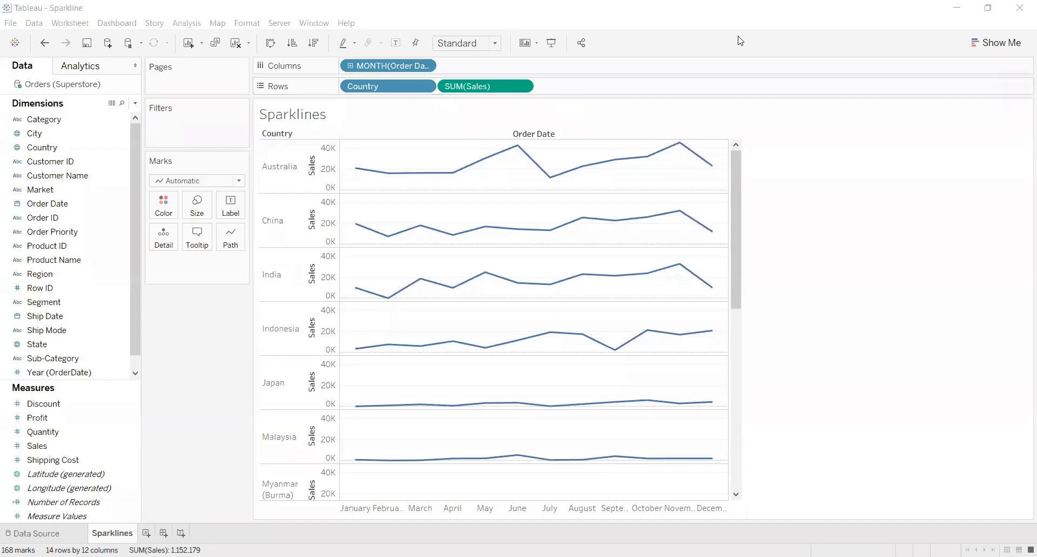
# Edit the Sales axis to use independent axis ranges for each row or column
pyautogui.moveTo(735, 198)
pyautogui.mouseDown()
pyautogui.moveTo(735, 404)
pyautogui.moveTo(740, 186)
pyautogui.mouseUp()
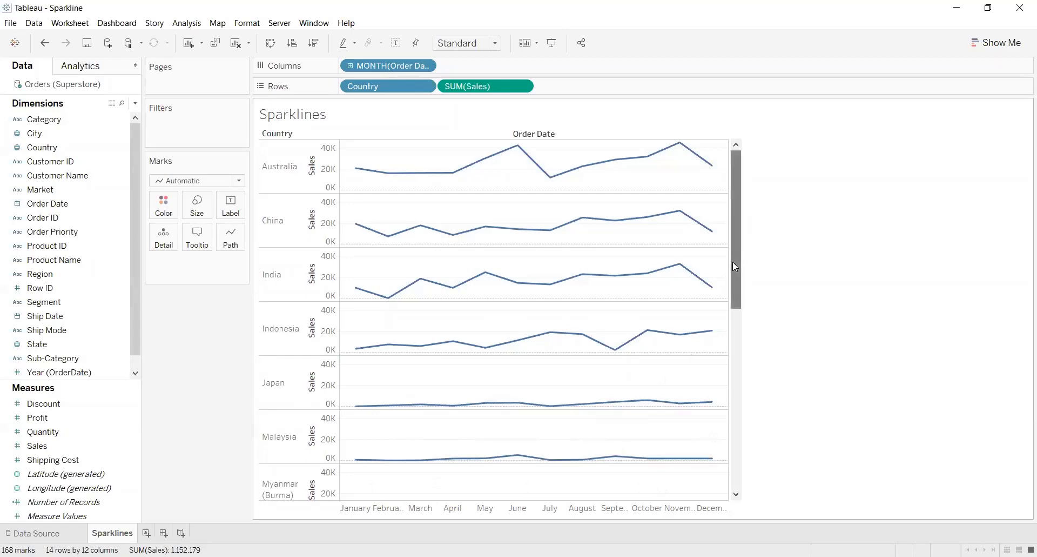
pyautogui.moveTo(733, 262); pyautogui.dragTo(725, 239)
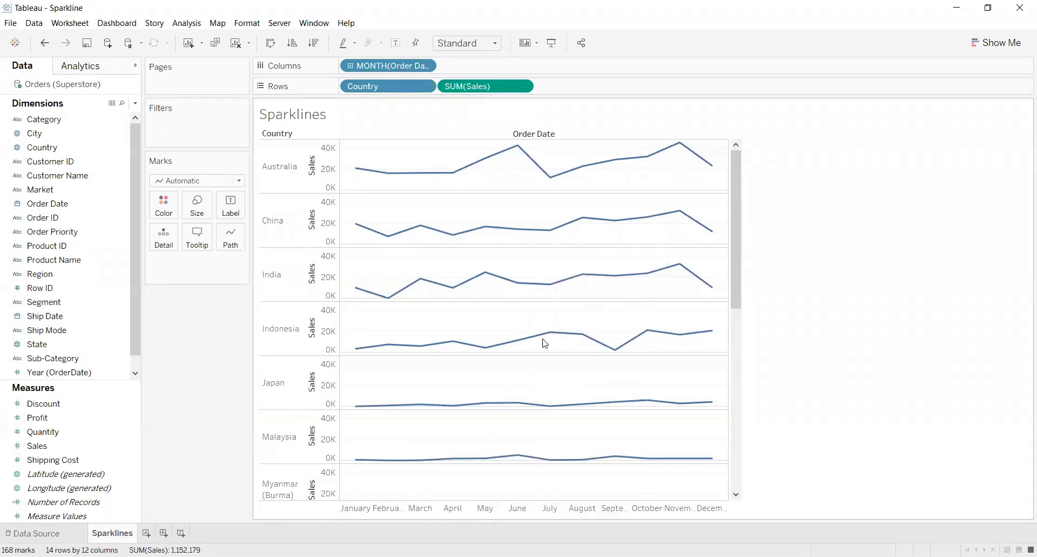
pyautogui.rightClick(312, 378)
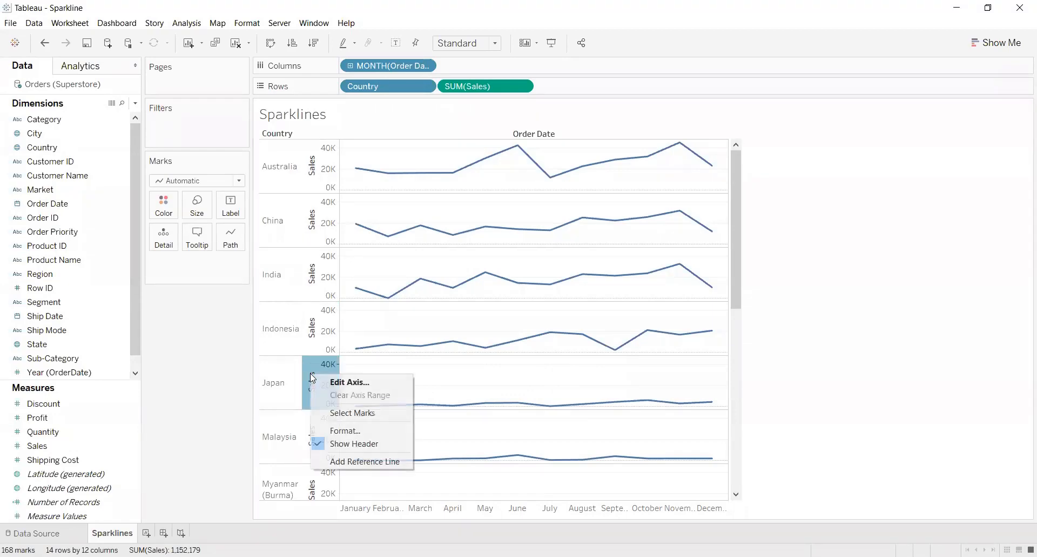
pyautogui.click(350, 382)
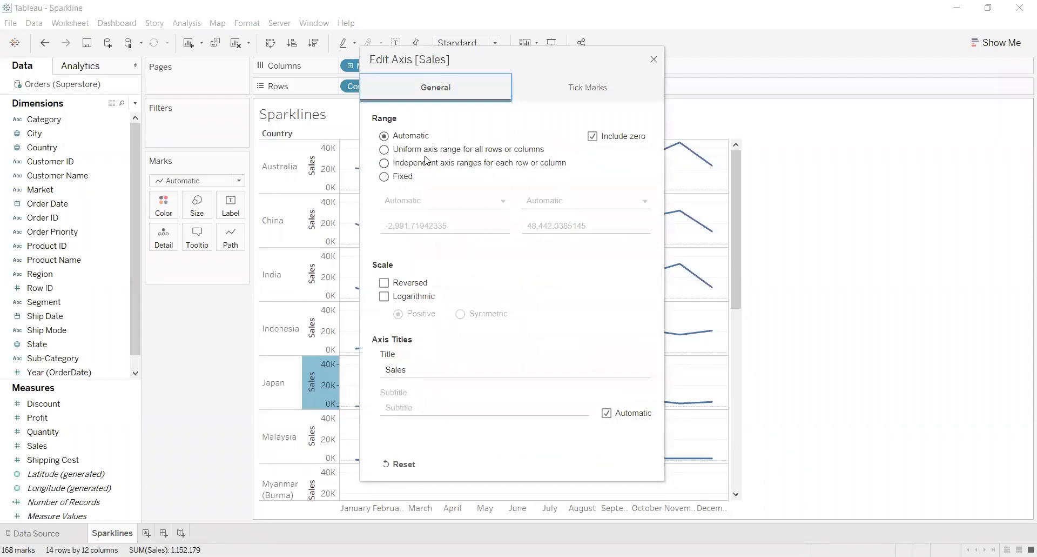
pyautogui.click(385, 164)
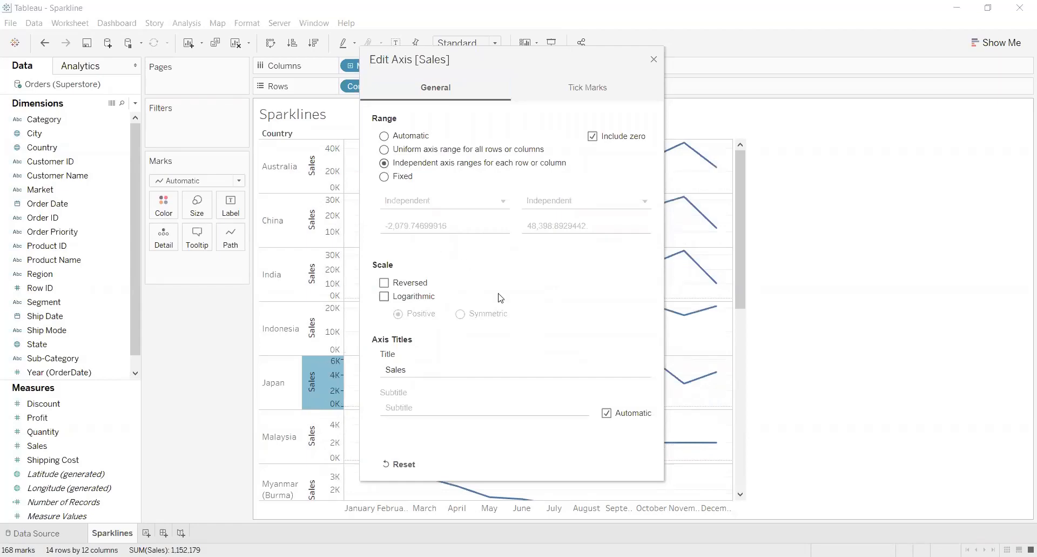
pyautogui.click(654, 61)
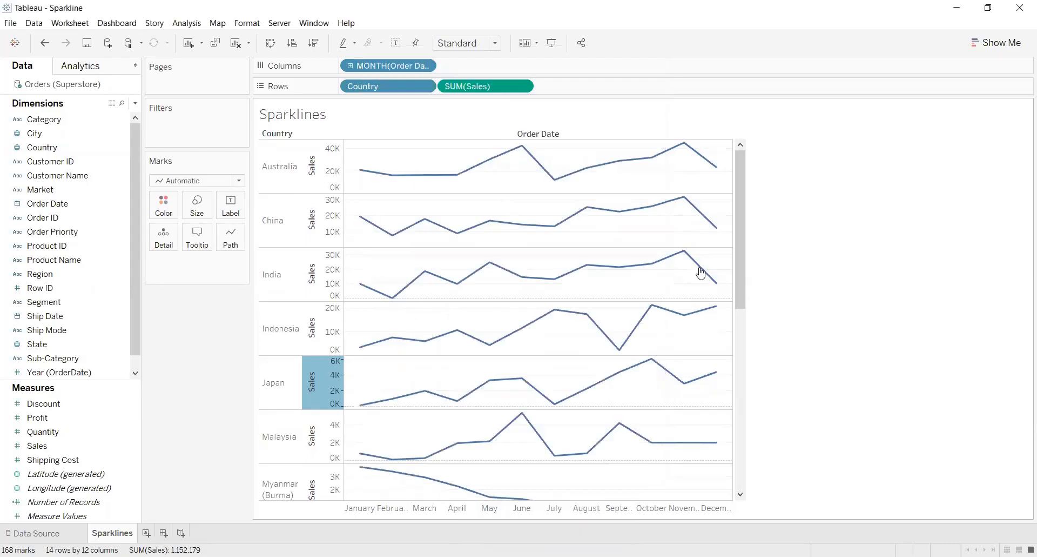
# Examine the monthly sales lines of all countries from Australia to Vietnam, including Australia's December value
pyautogui.moveTo(743, 213); pyautogui.dragTo(753, 350)
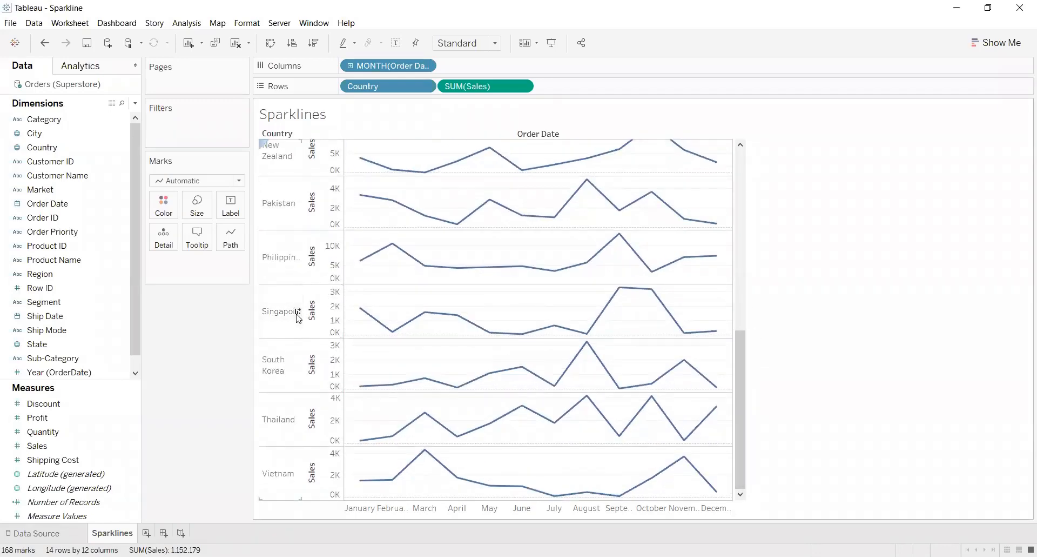
pyautogui.moveTo(741, 414); pyautogui.dragTo(753, 278)
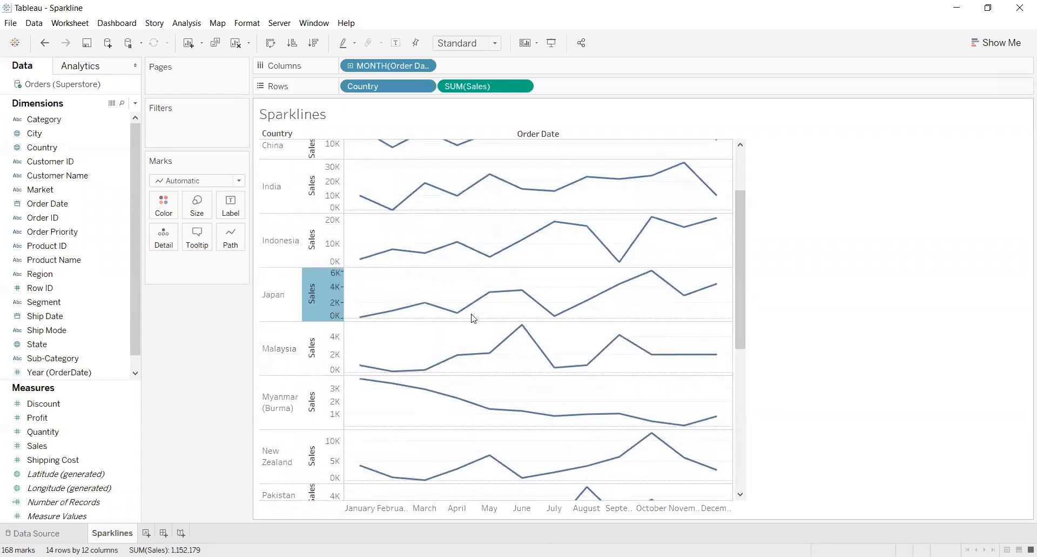
pyautogui.moveTo(632, 290)
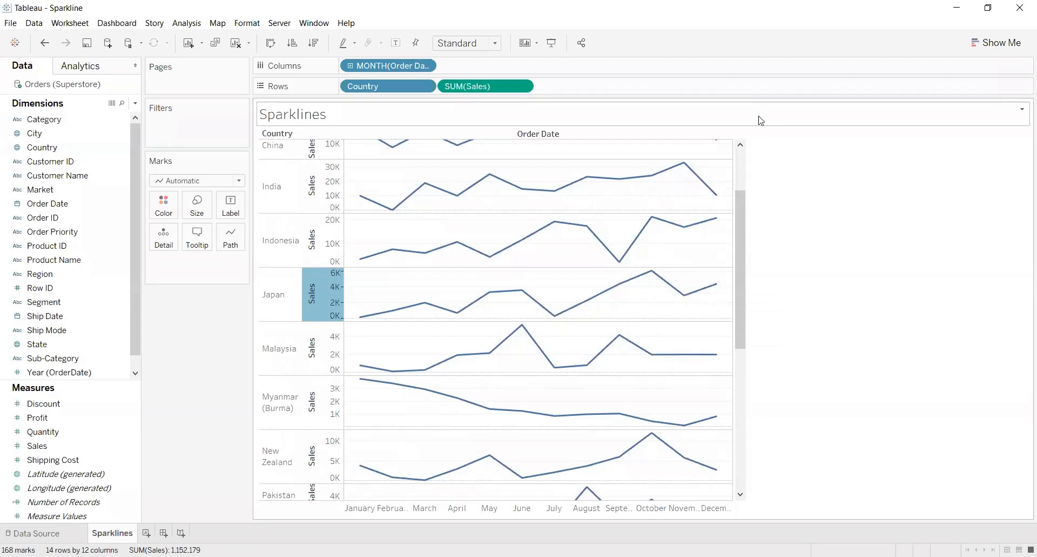
pyautogui.click(760, 127)
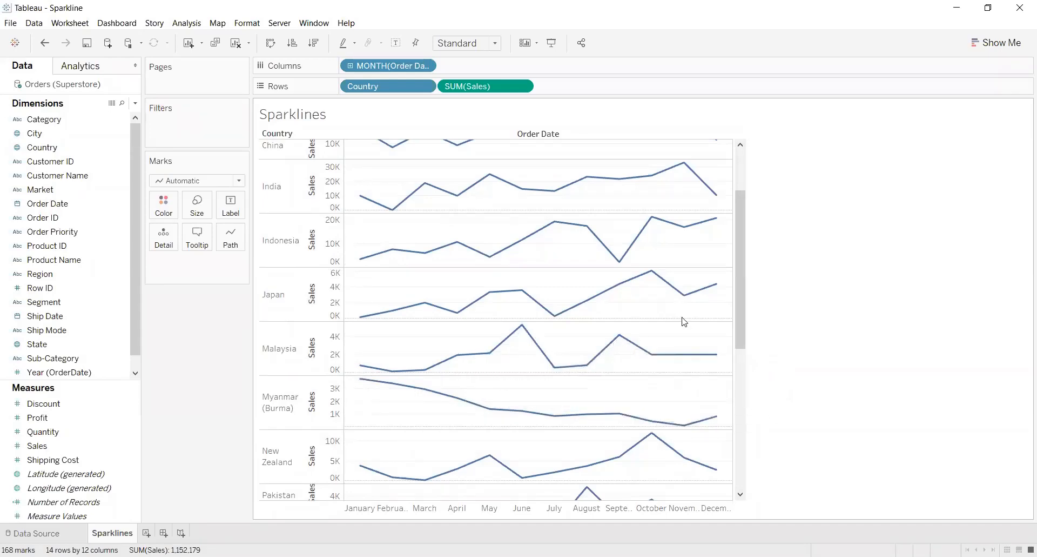
pyautogui.scroll(-3, 741, 309)
pyautogui.scroll(1, 740, 301)
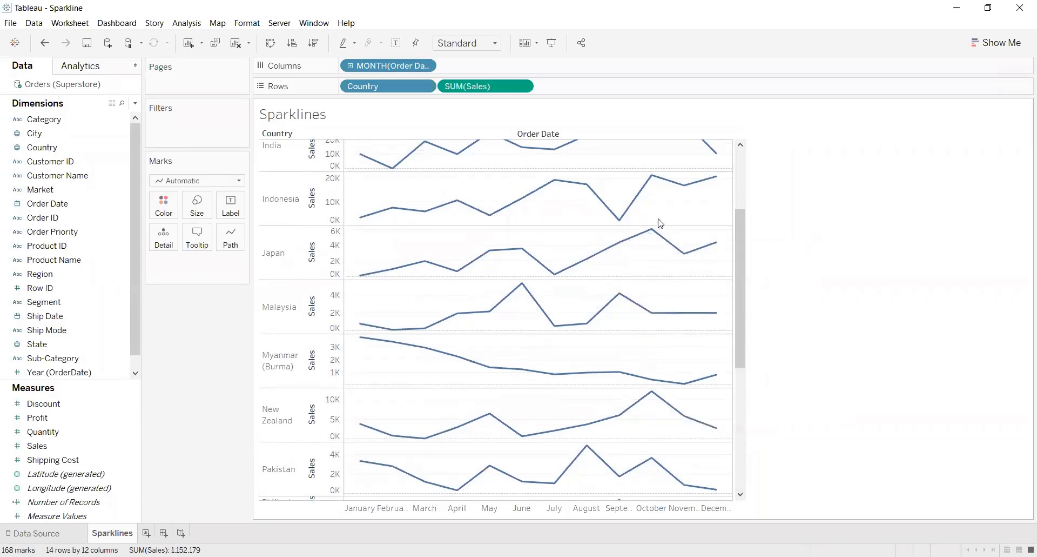
pyautogui.moveTo(557, 274)
pyautogui.moveTo(618, 281)
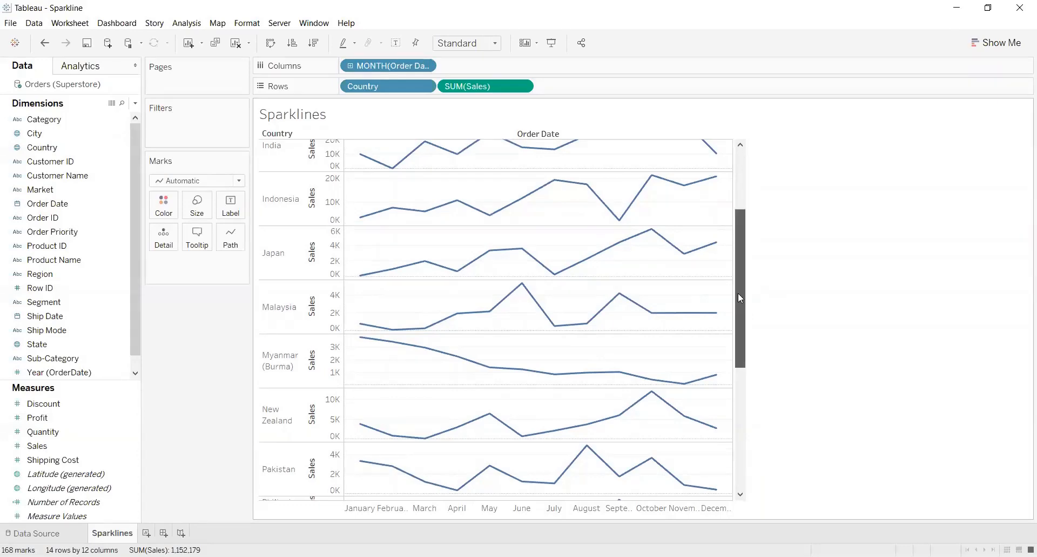
pyautogui.moveTo(738, 293); pyautogui.dragTo(724, 187)
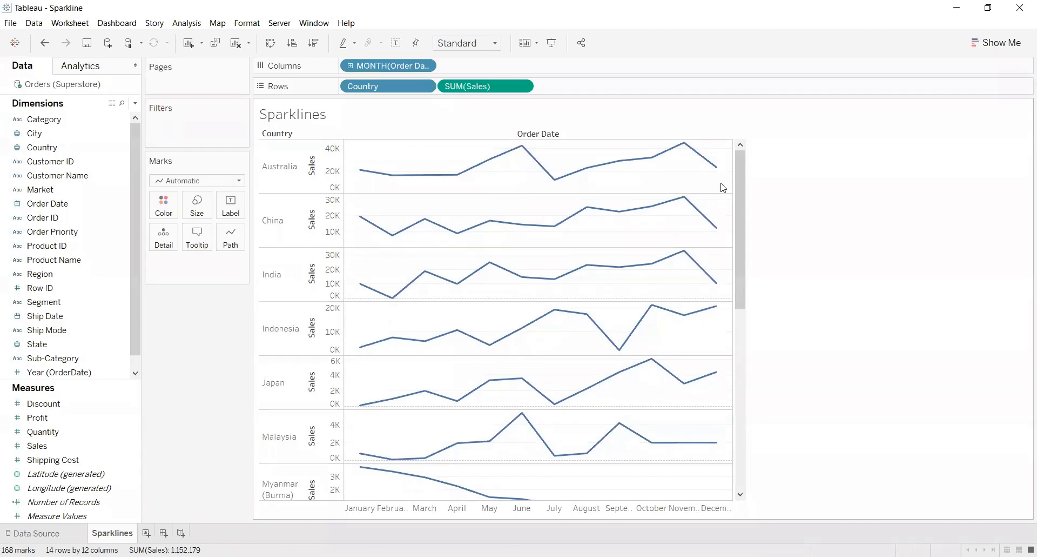
pyautogui.moveTo(714, 170)
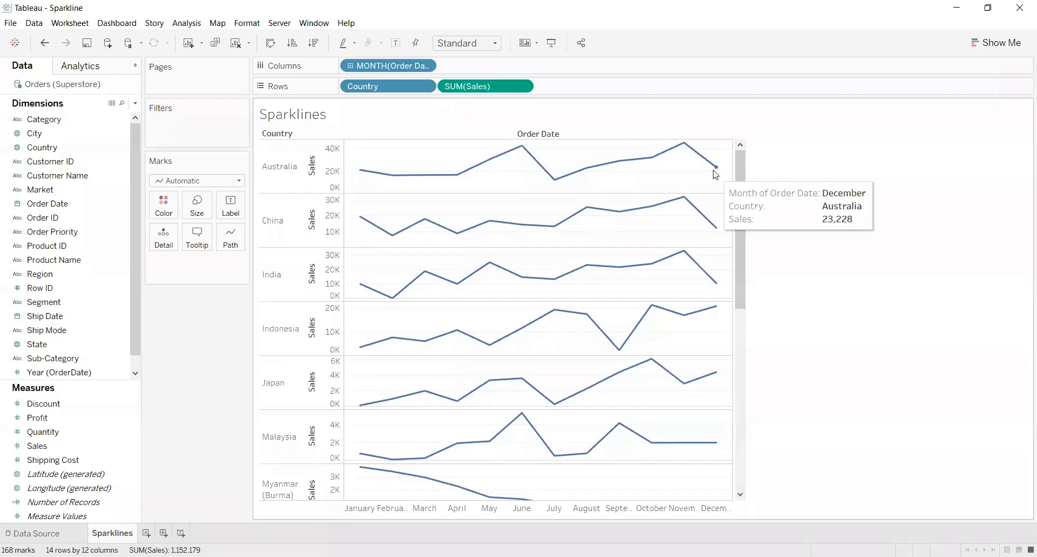
pyautogui.click(525, 43)
pyautogui.moveTo(558, 154)
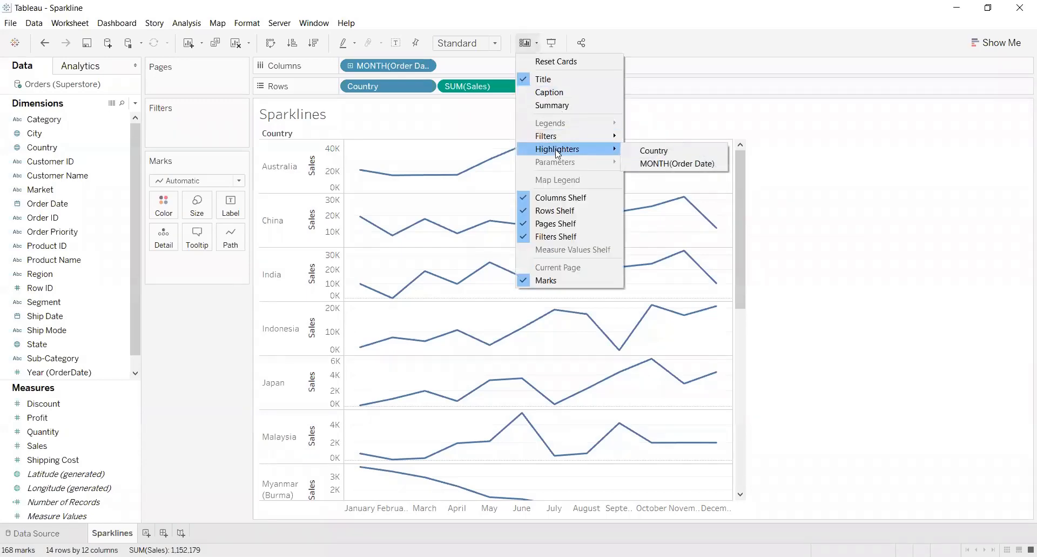
pyautogui.click(743, 60)
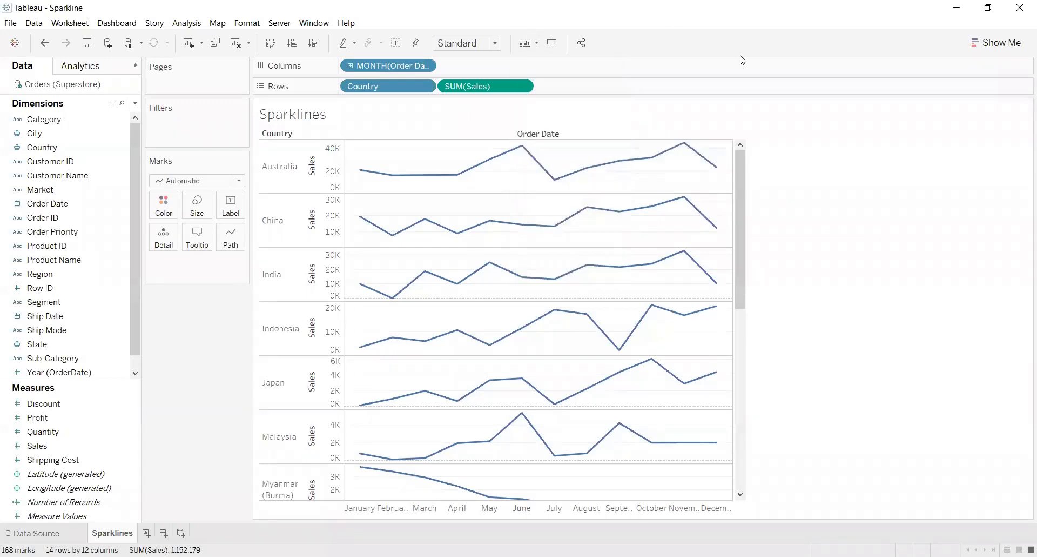
# Set the view to Fit Height and narrow the chart's width to make the country lines compact
pyautogui.click(495, 43)
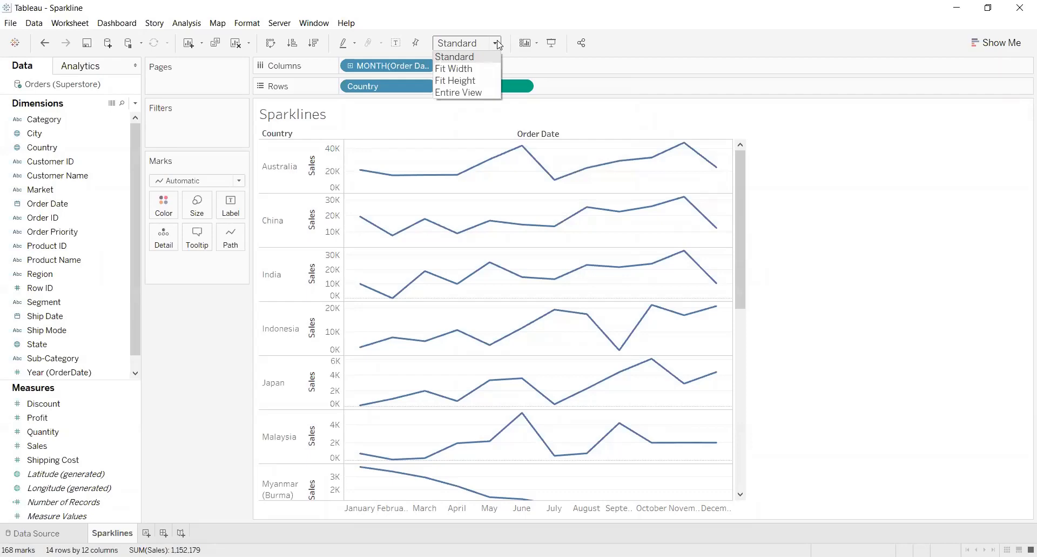
pyautogui.click(473, 81)
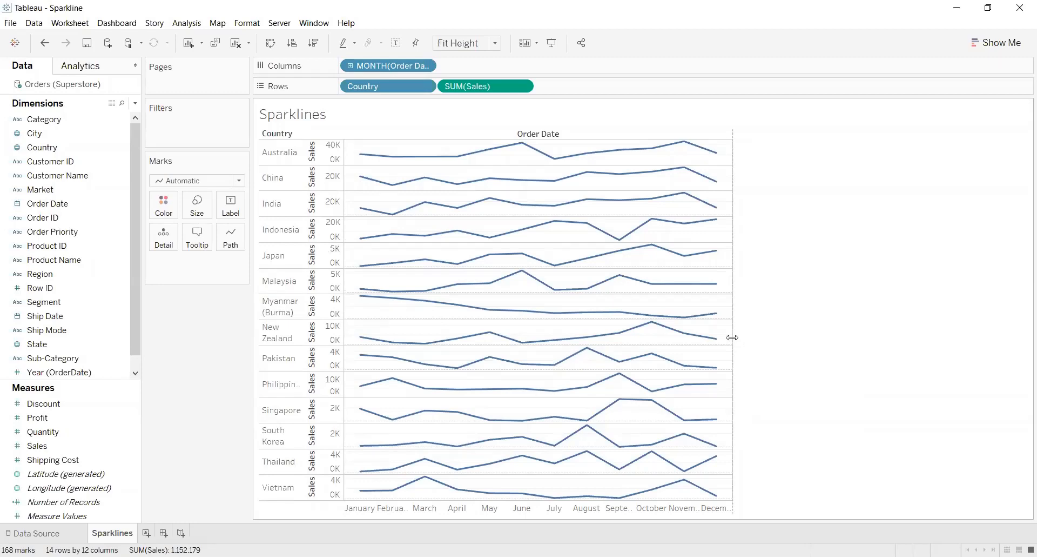
pyautogui.moveTo(732, 338); pyautogui.dragTo(630, 336)
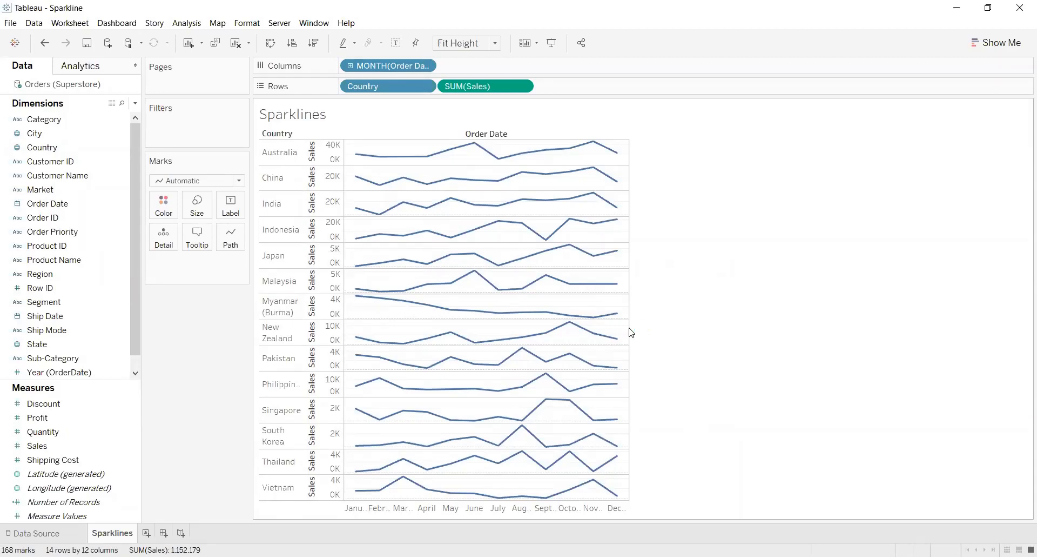
pyautogui.moveTo(628, 327); pyautogui.dragTo(576, 327)
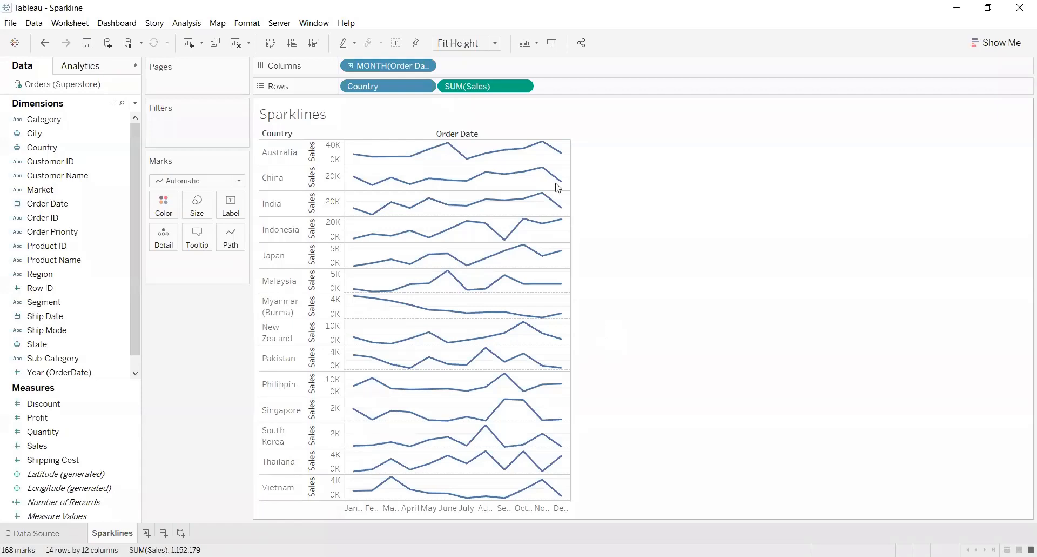
pyautogui.moveTo(560, 205)
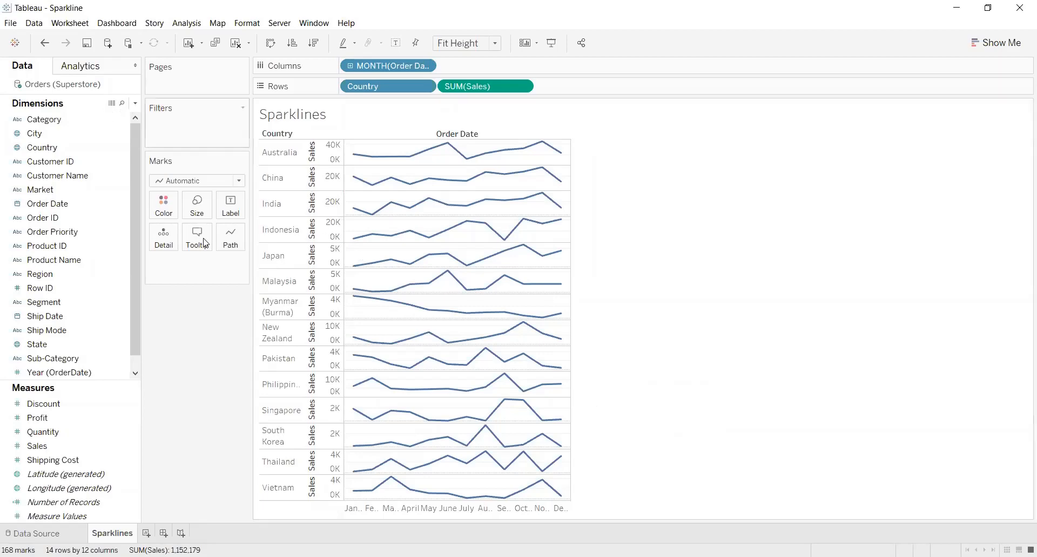
# Create a calculated field named Last Sales
pyautogui.click(135, 103)
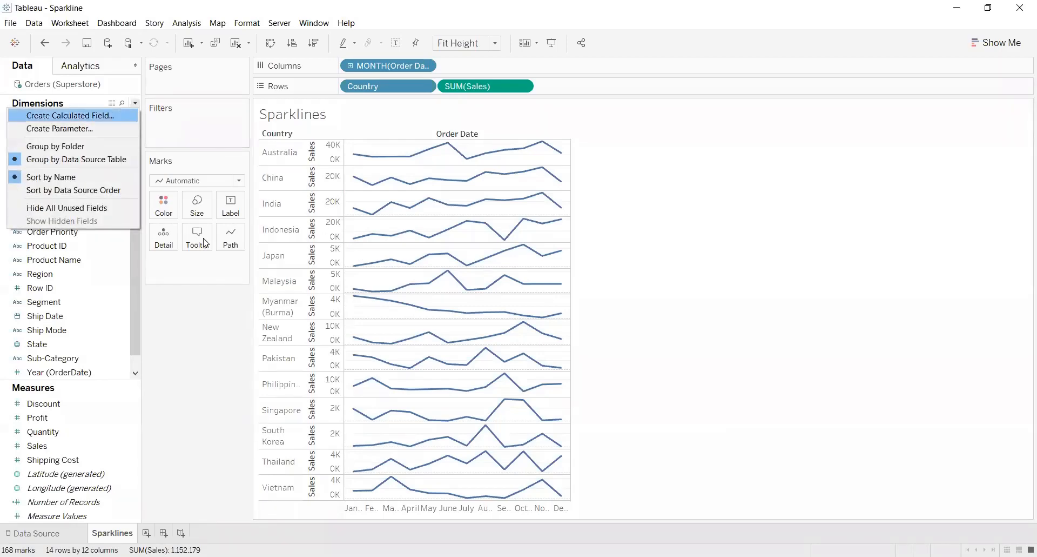
pyautogui.click(82, 115)
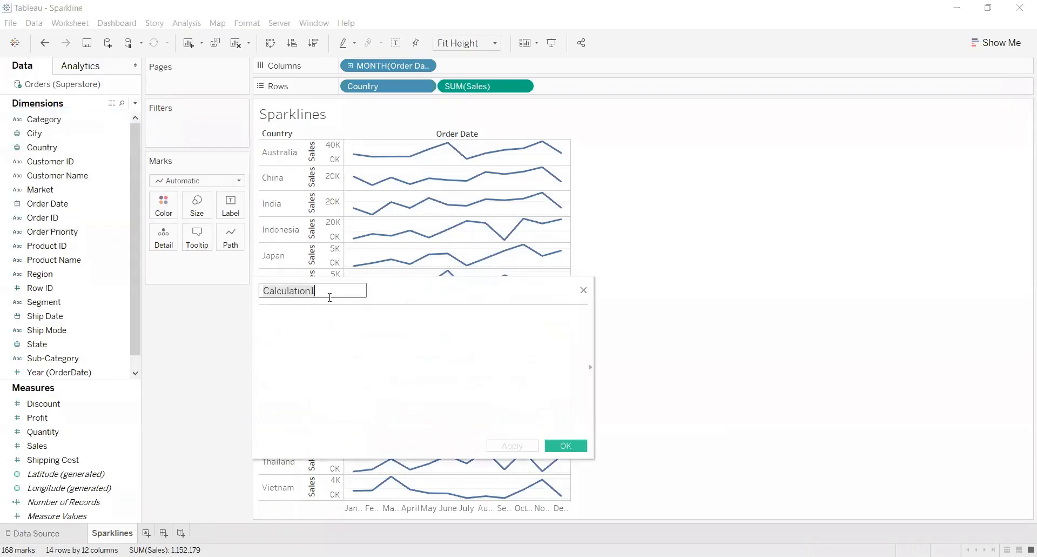
pyautogui.press('BackSpace')
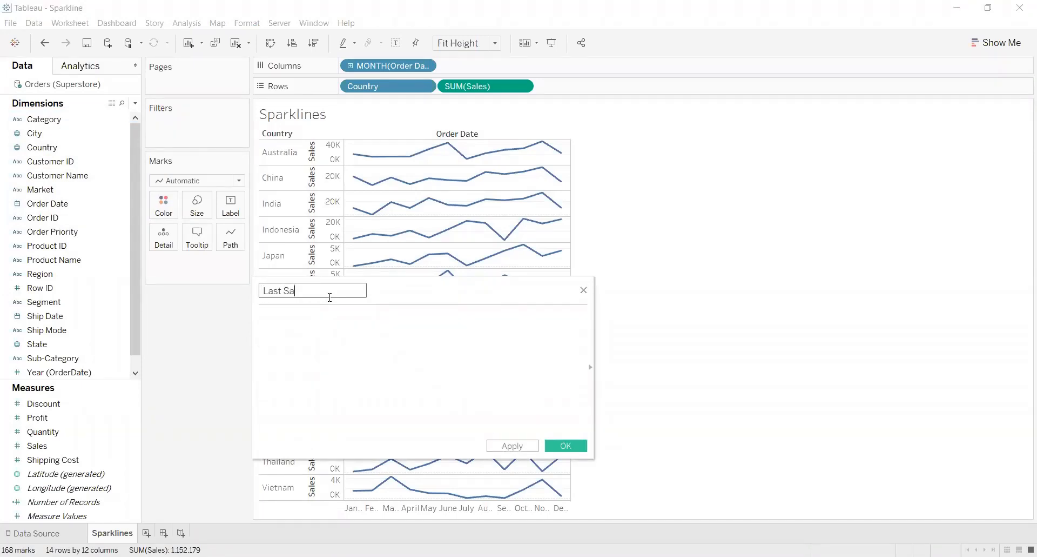
# Begin the Last Sales formula with the condition IF LAST()=0 THEN
pyautogui.click(323, 324)
pyautogui.write('ID')
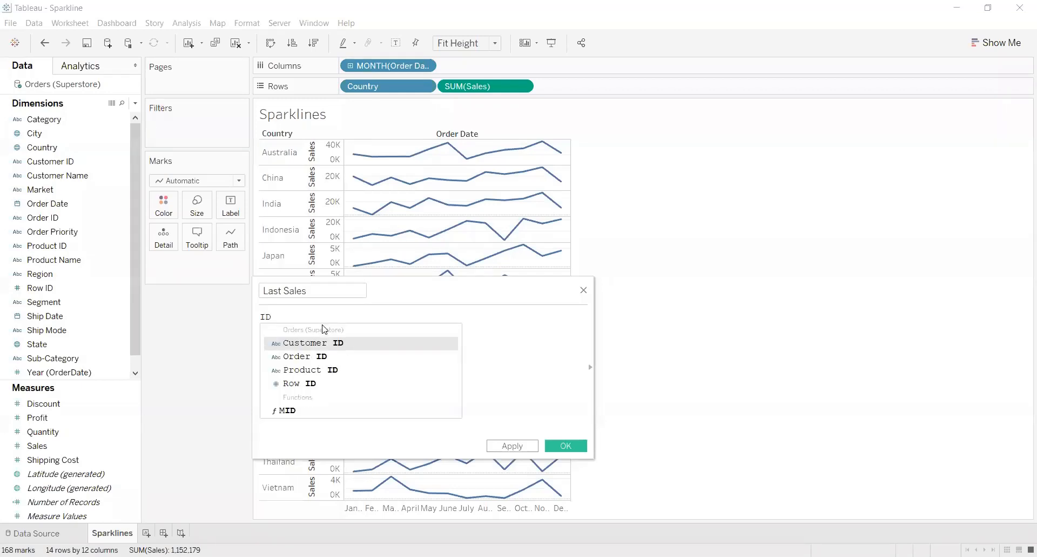
pyautogui.press('BackSpace')
pyautogui.write('D')
pyautogui.press('BackSpace')
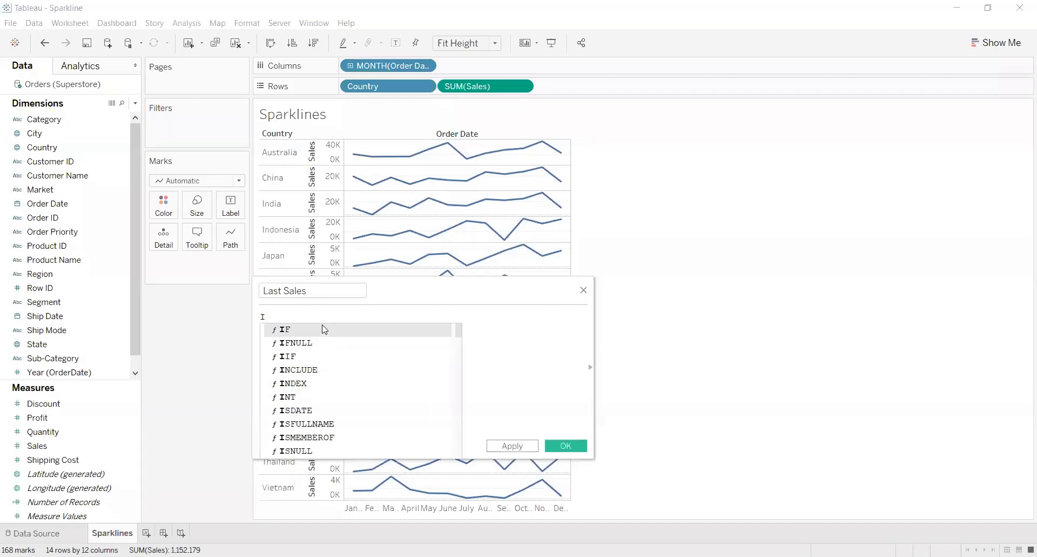
pyautogui.write('F LA')
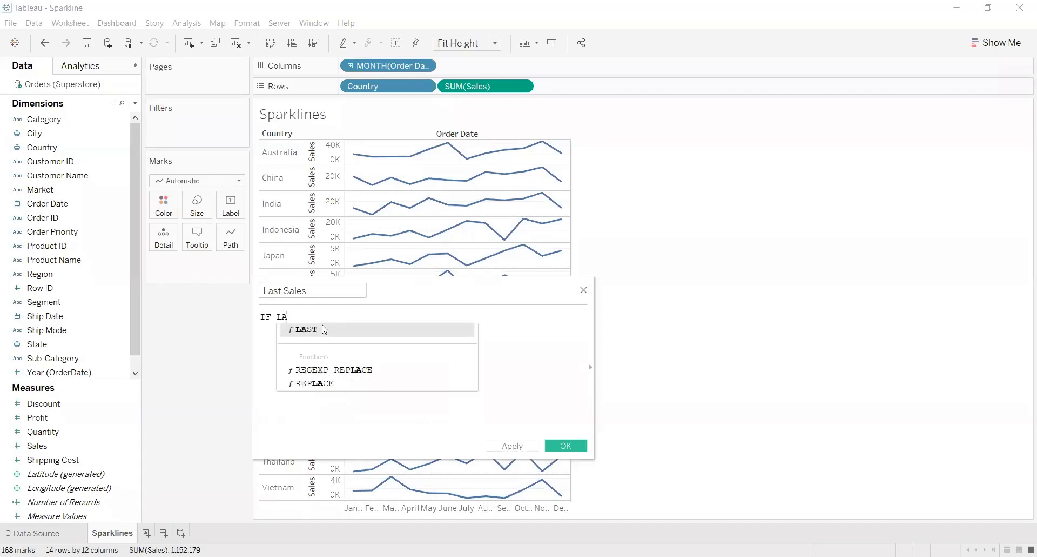
pyautogui.click(327, 331)
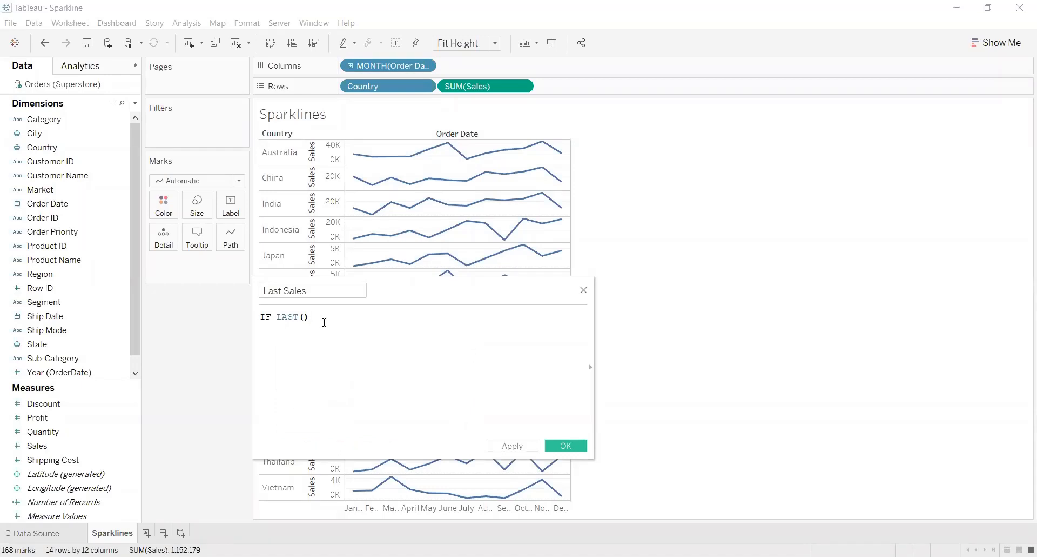
pyautogui.write('=0 THEN ZN')
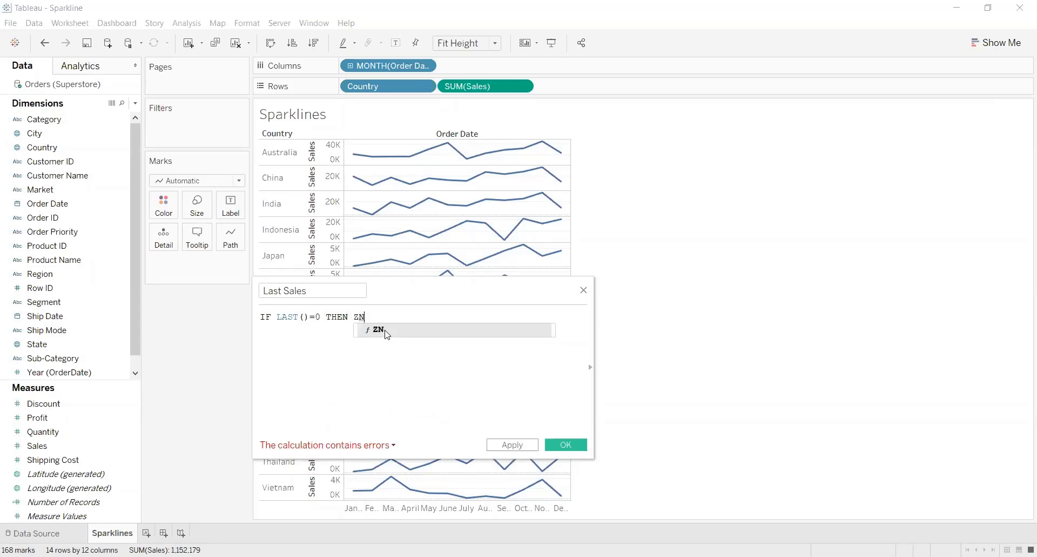
# Complete the Last Sales formula with ZN(SUM([Sales])) END and save the calculated field
pyautogui.click(386, 332)
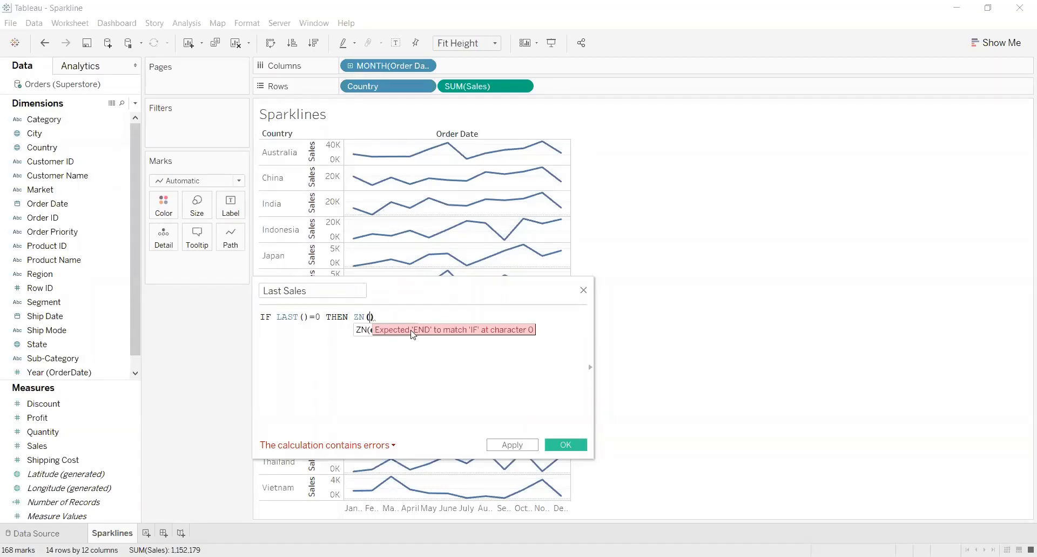
pyautogui.write('SU')
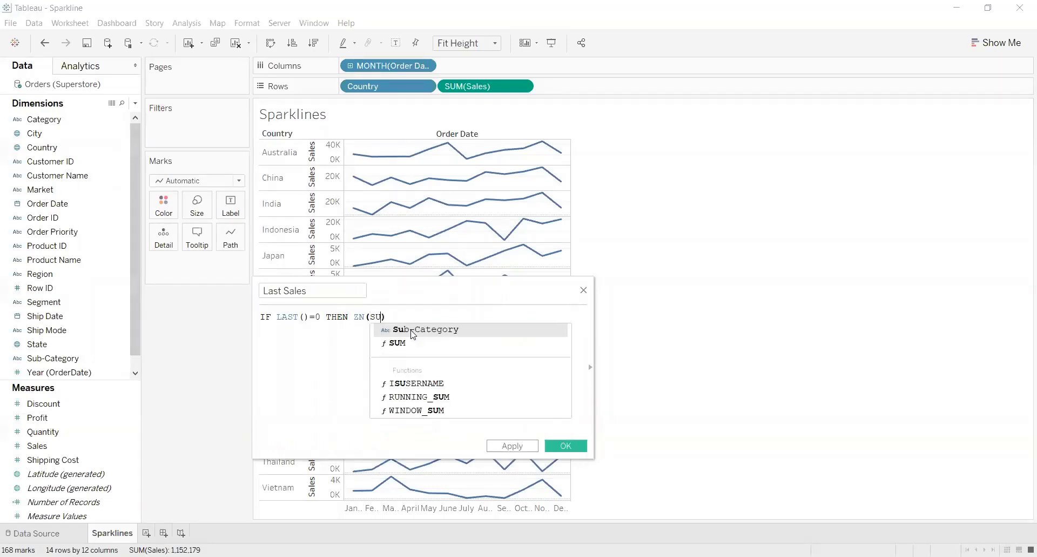
pyautogui.write('M')
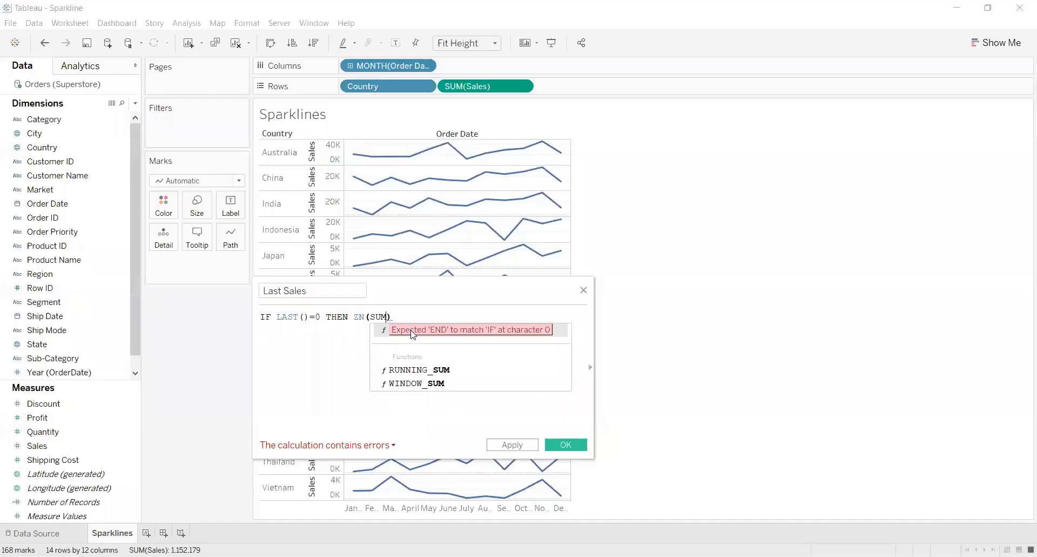
pyautogui.write('(')
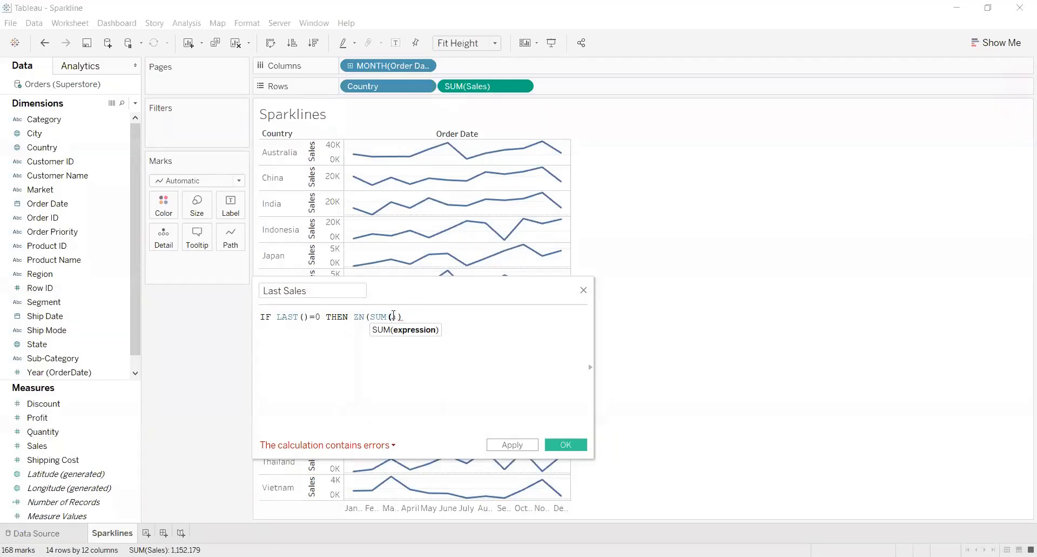
pyautogui.write('SA')
pyautogui.click(426, 329)
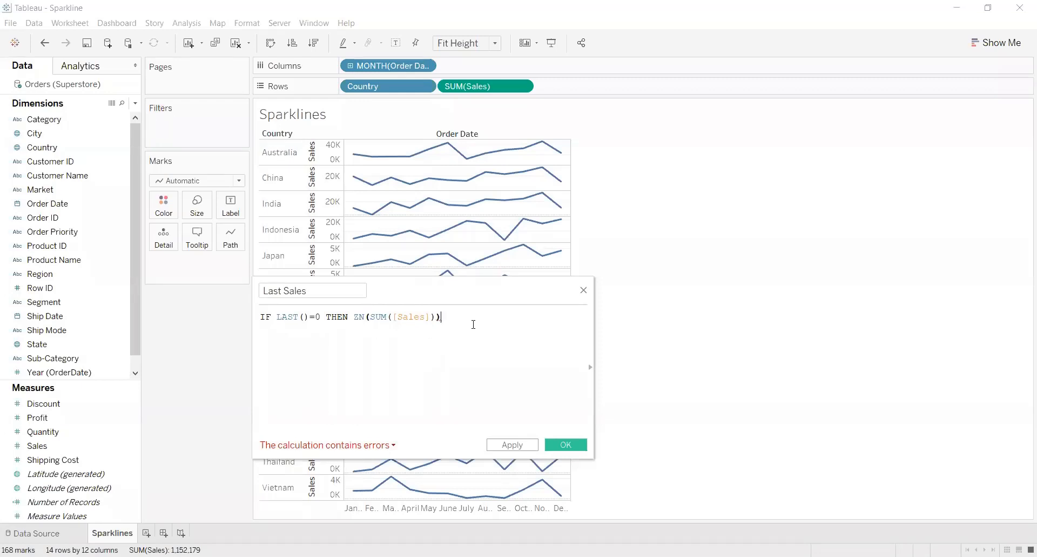
pyautogui.write('END')
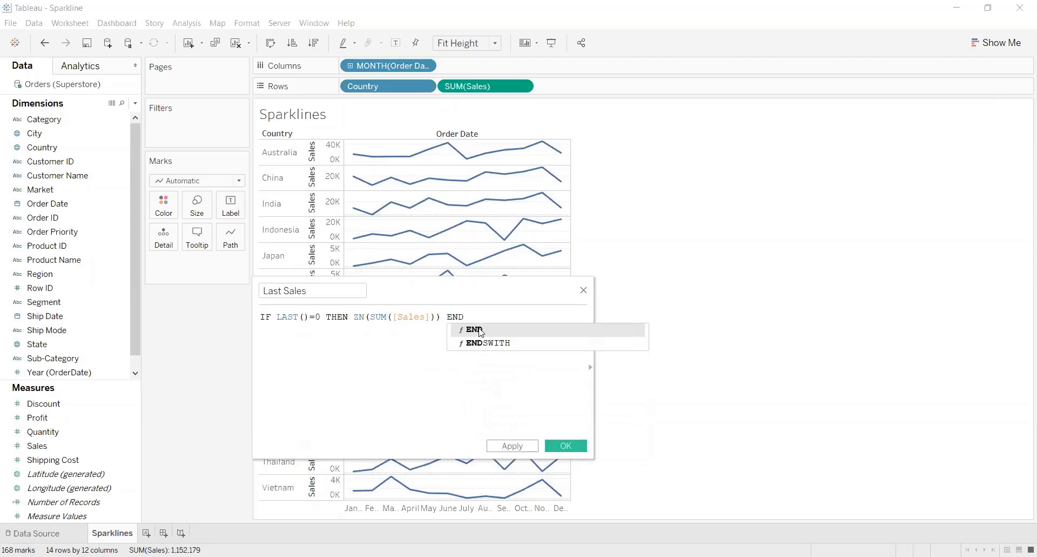
pyautogui.click(482, 330)
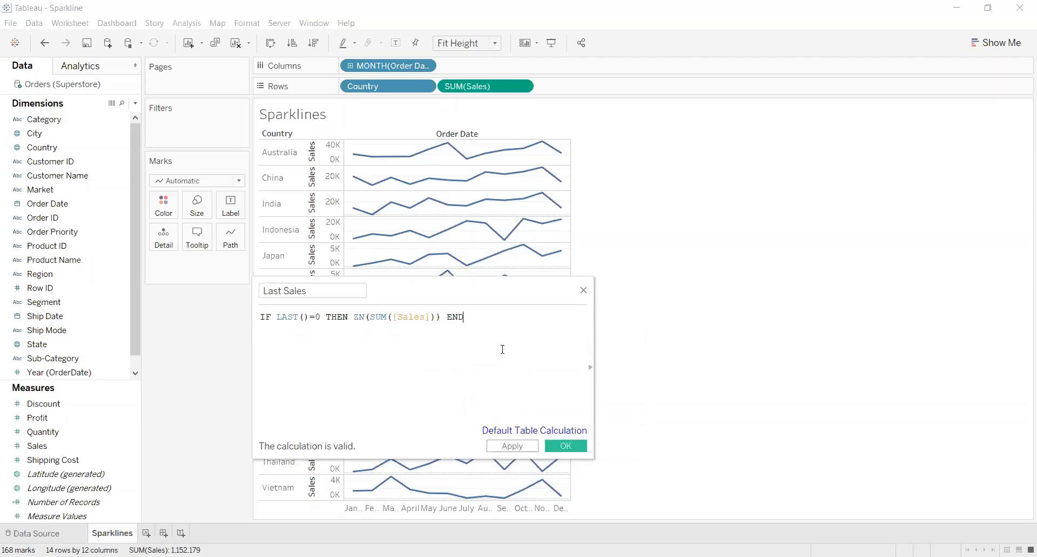
pyautogui.click(506, 447)
pyautogui.click(566, 457)
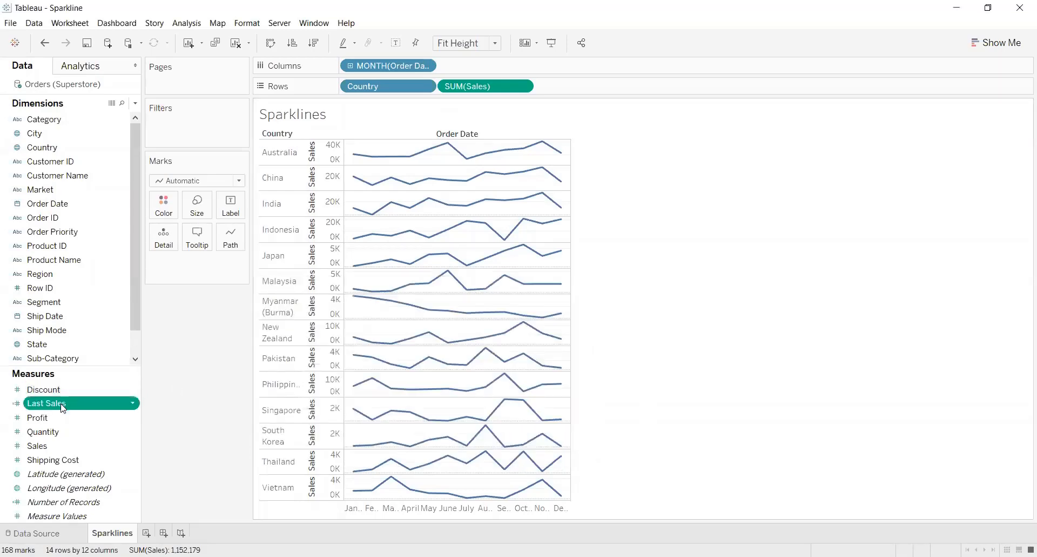
# Add Last Sales to the chart as a dual axis and synchronize it with the Sales axis
pyautogui.moveTo(63, 408); pyautogui.dragTo(565, 275)
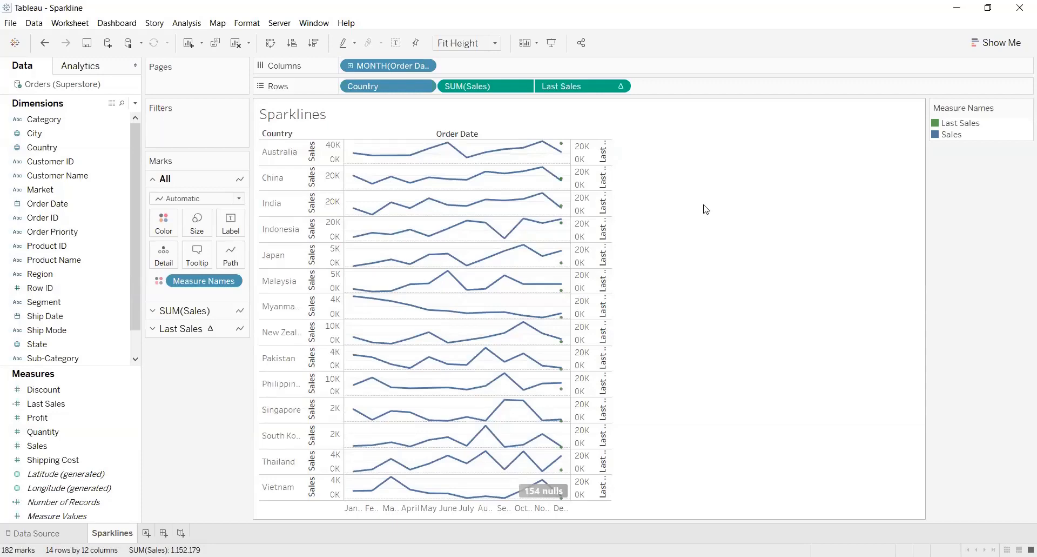
pyautogui.rightClick(583, 342)
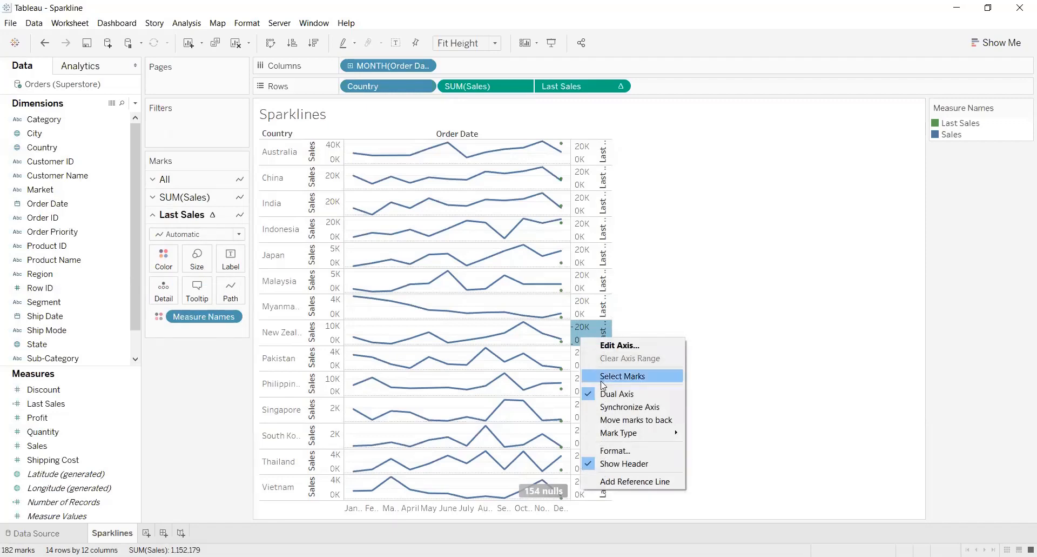
pyautogui.click(604, 406)
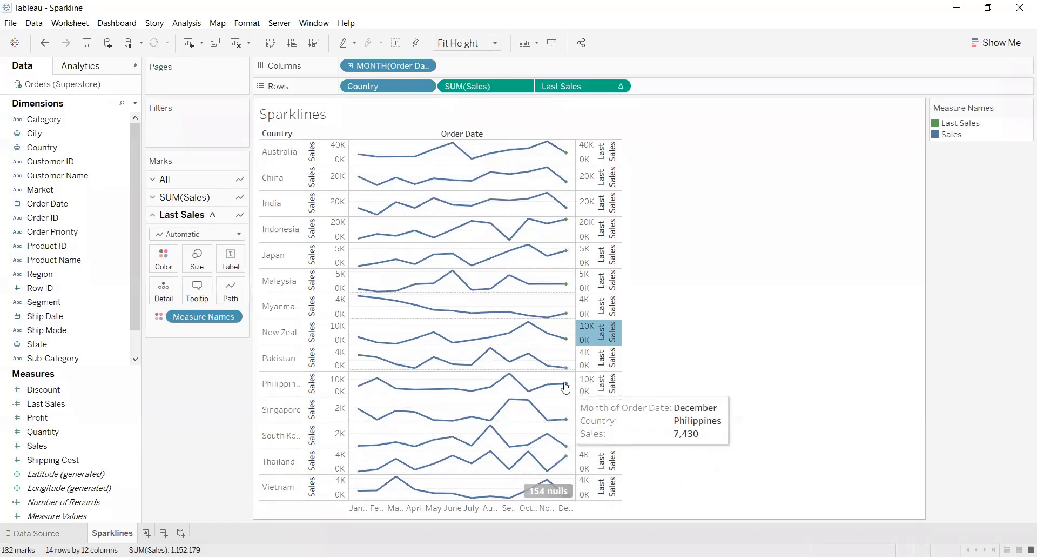
pyautogui.click(566, 314)
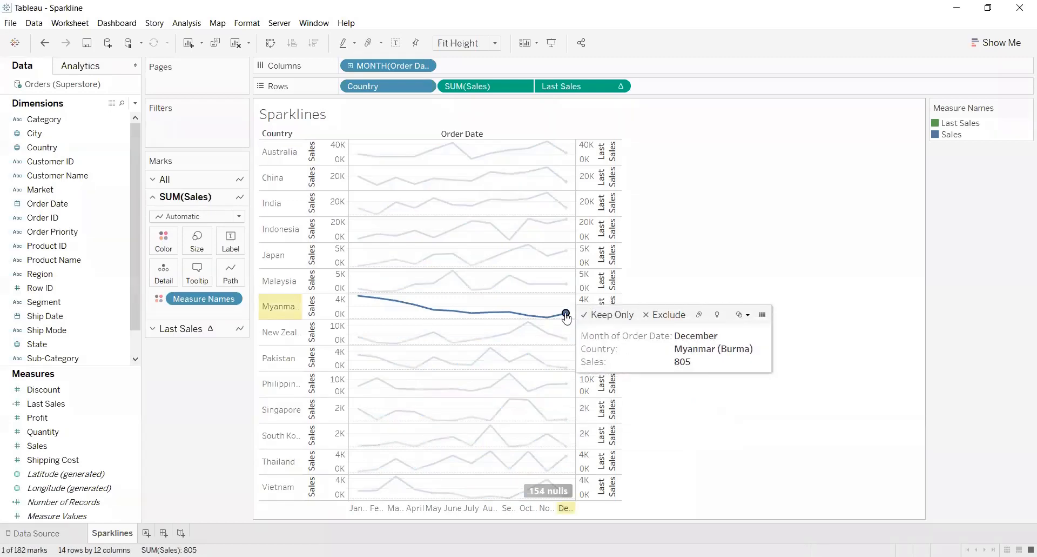
pyautogui.click(172, 247)
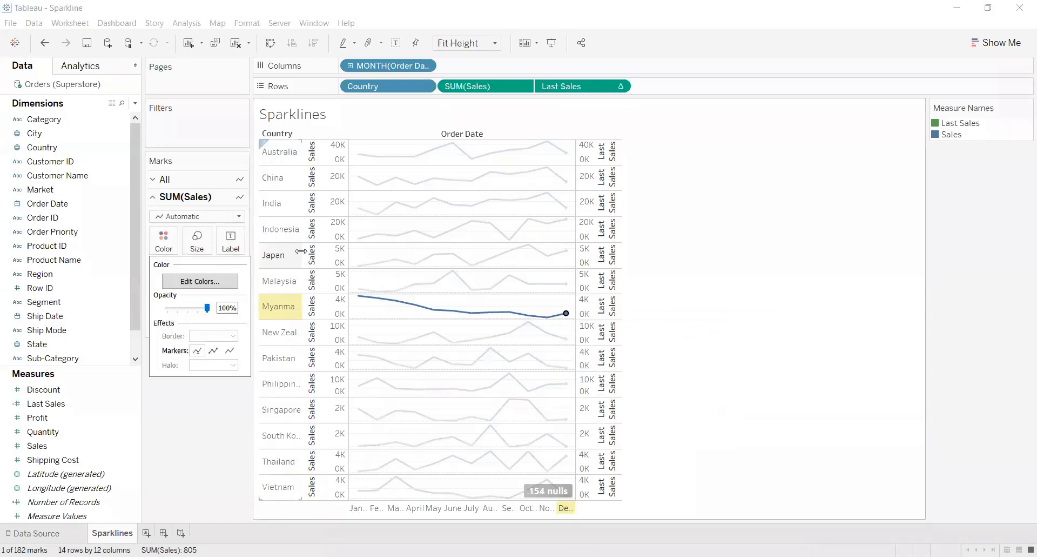
pyautogui.click(215, 282)
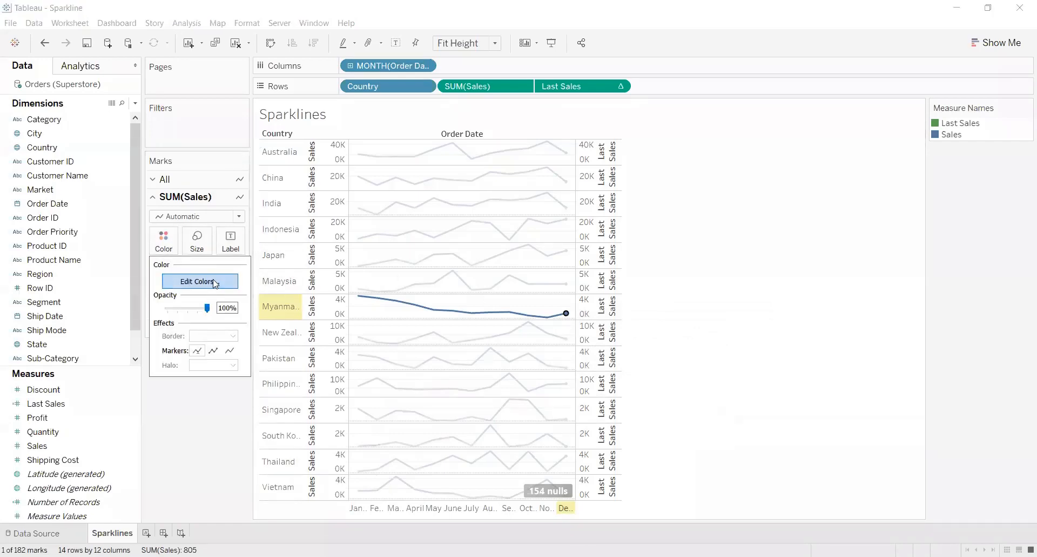
pyautogui.click(669, 160)
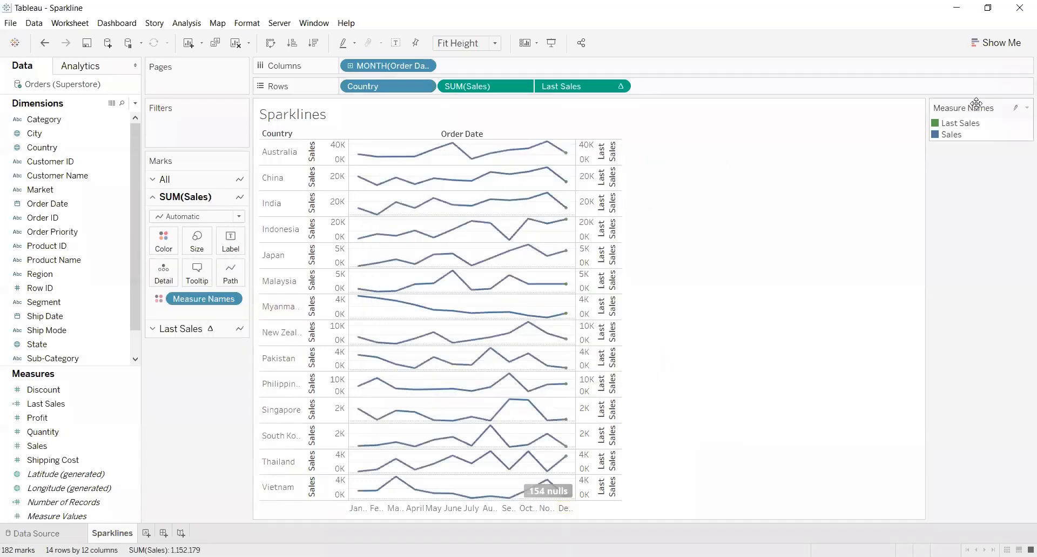
# Move the Measure Names legend beneath the Marks card and set the Last Sales color to orange
pyautogui.moveTo(178, 409); pyautogui.dragTo(178, 409)
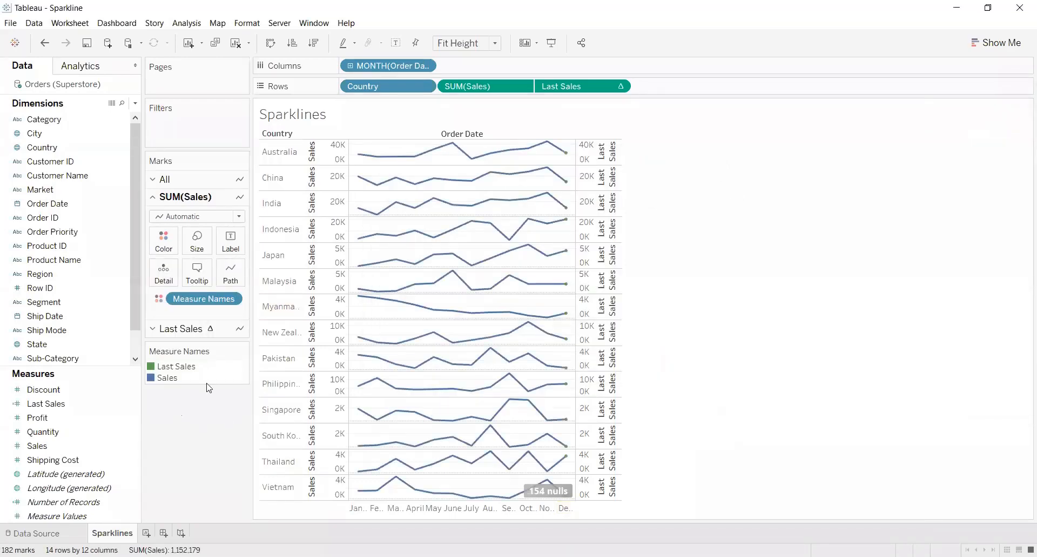
pyautogui.click(234, 354)
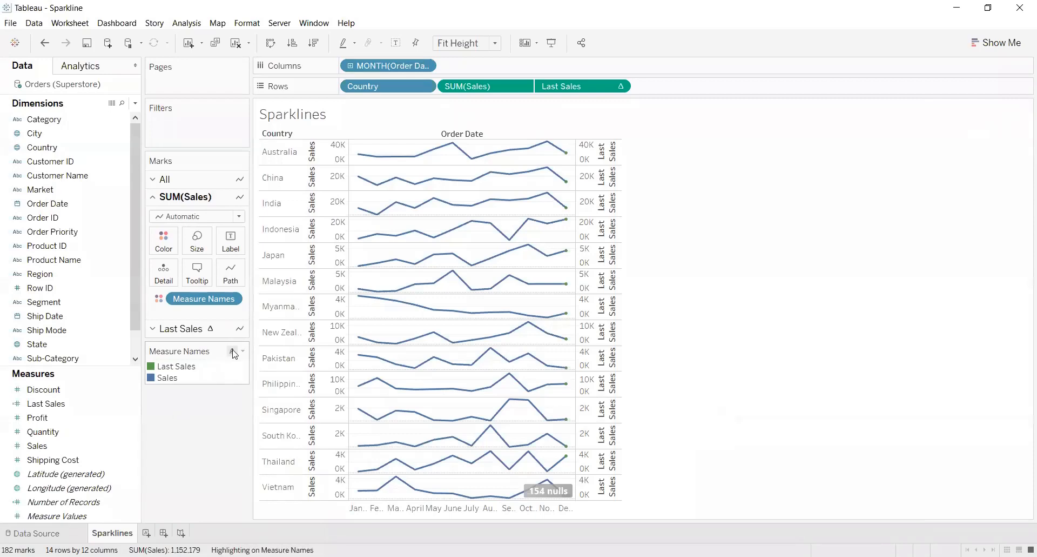
pyautogui.click(242, 351)
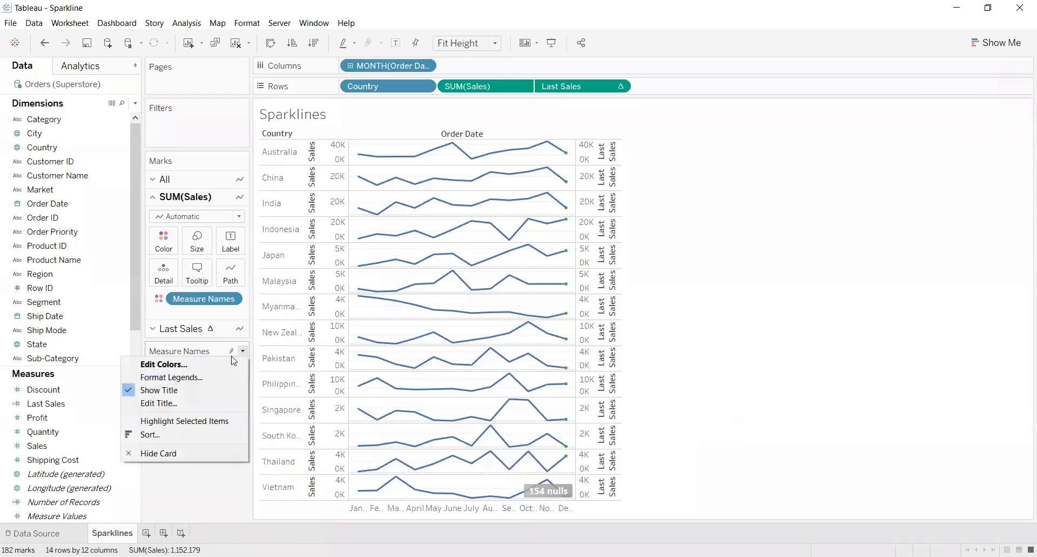
pyautogui.click(231, 365)
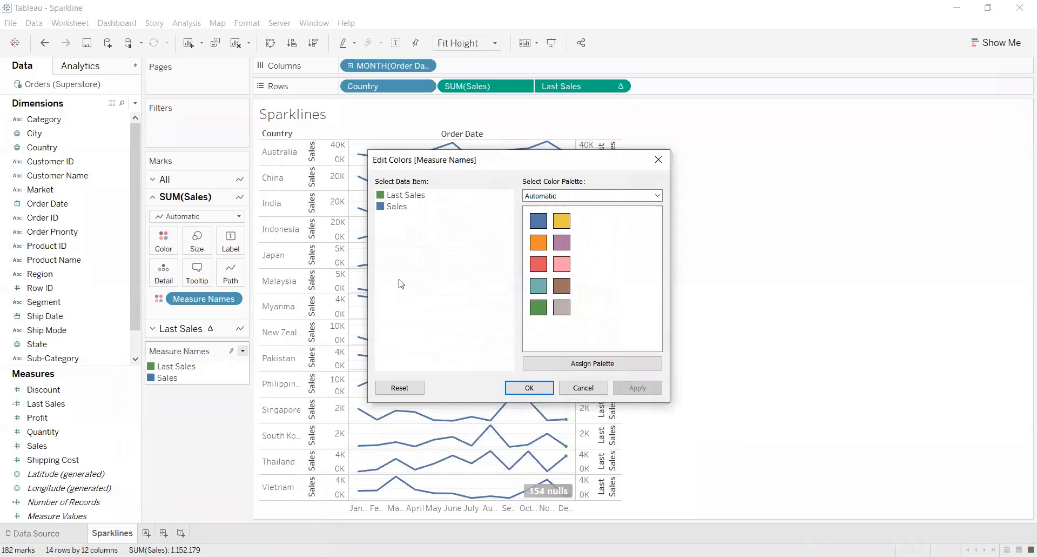
pyautogui.click(416, 194)
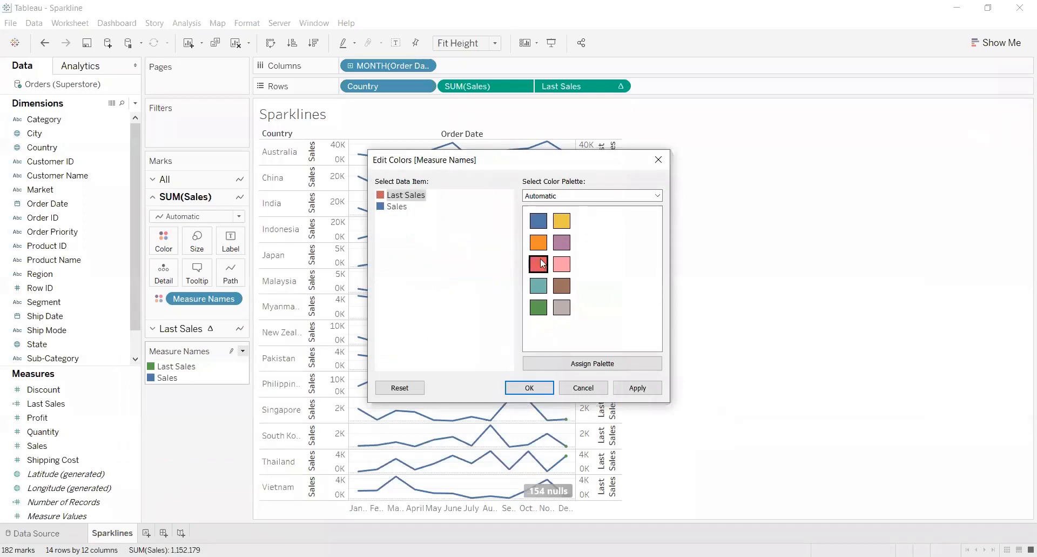
pyautogui.click(538, 241)
pyautogui.click(638, 387)
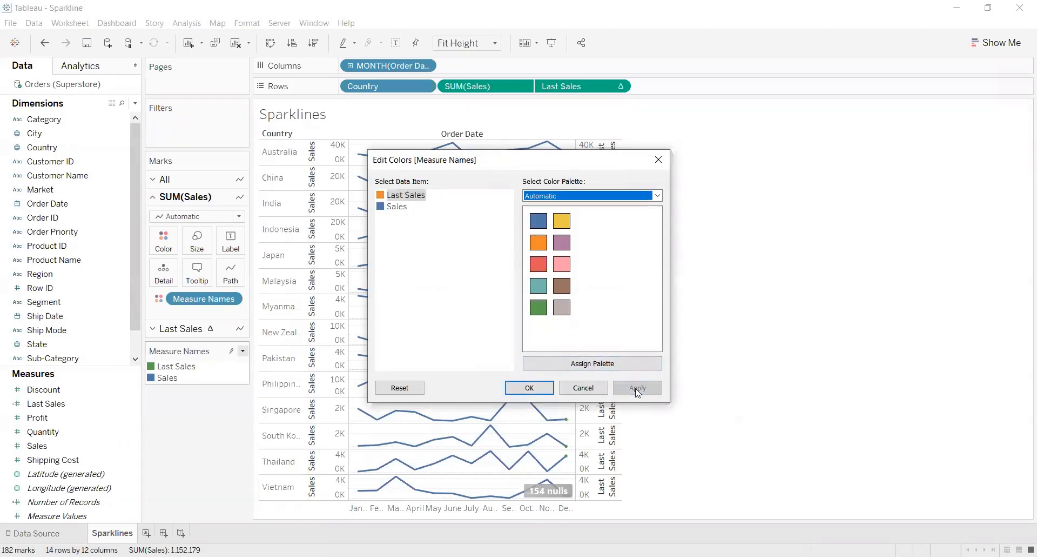
pyautogui.click(530, 388)
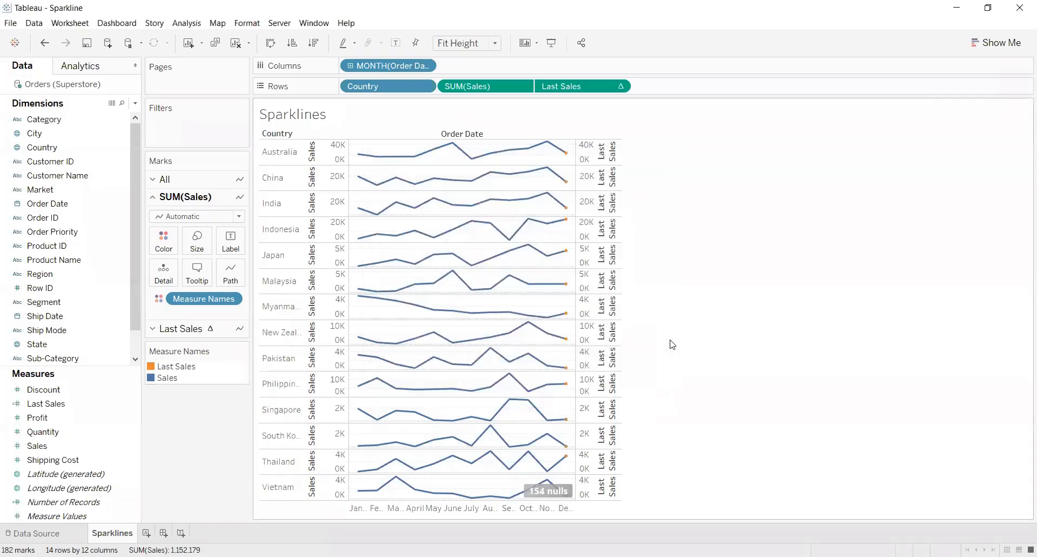
# Hide the header of the secondary Last Sales axis
pyautogui.moveTo(566, 225)
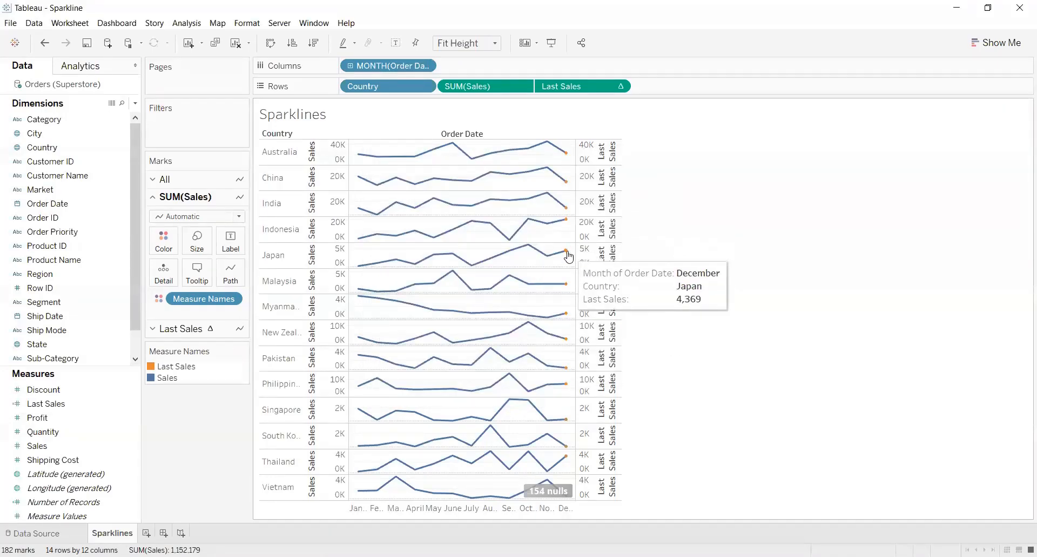
pyautogui.moveTo(568, 292)
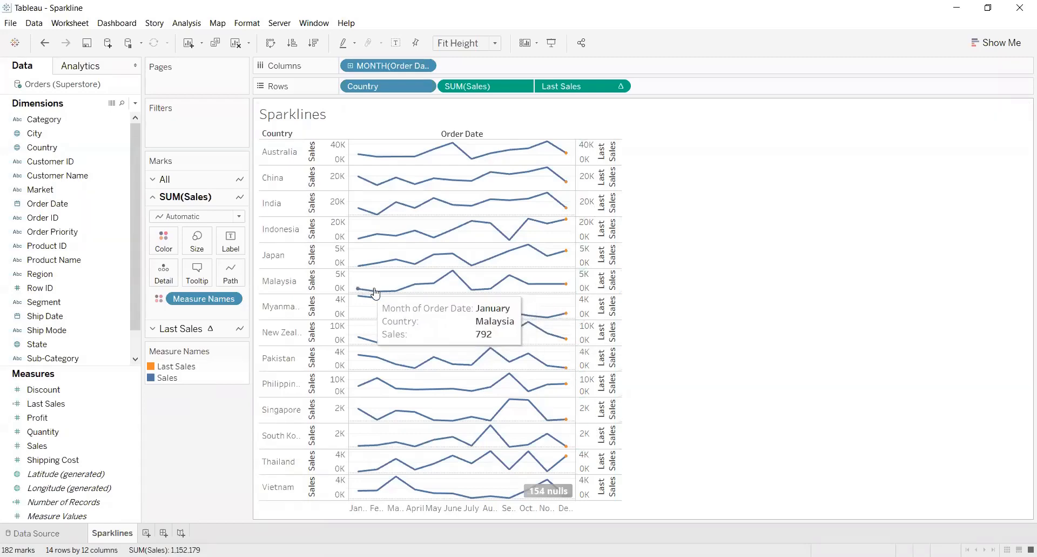
pyautogui.moveTo(462, 276)
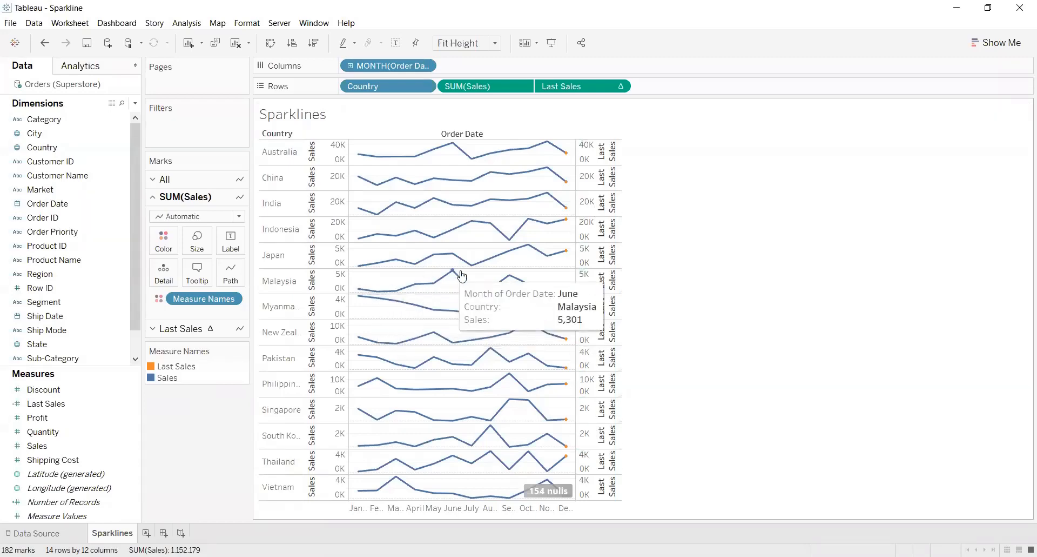
pyautogui.click(619, 89)
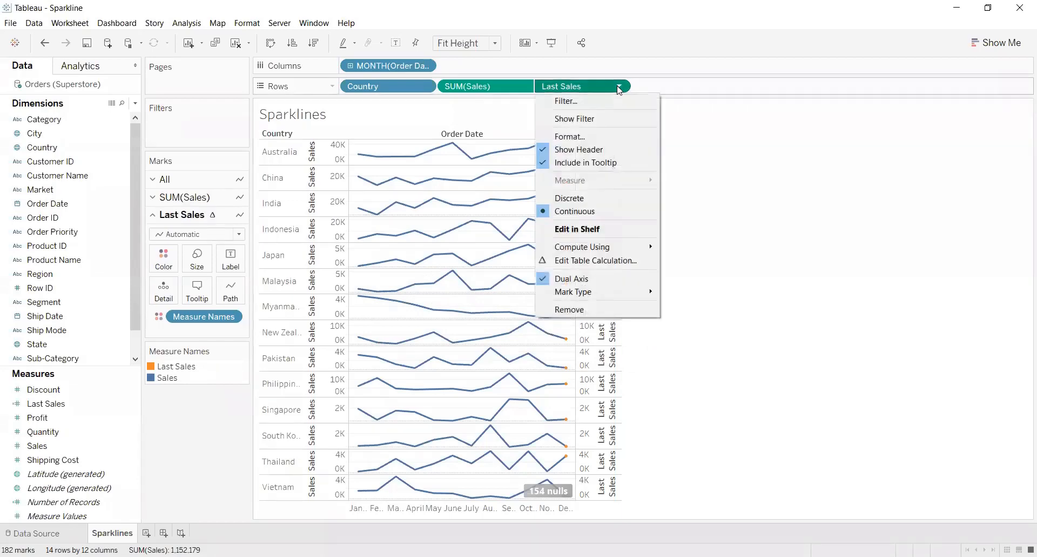
pyautogui.click(619, 153)
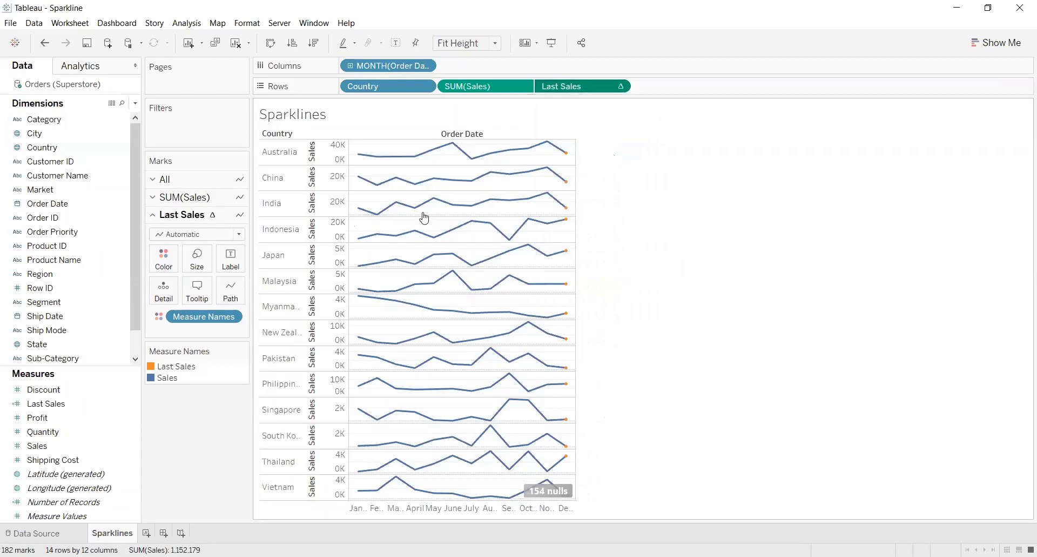
# Hide the header of the primary Sales axis on the sparklines
pyautogui.click(522, 87)
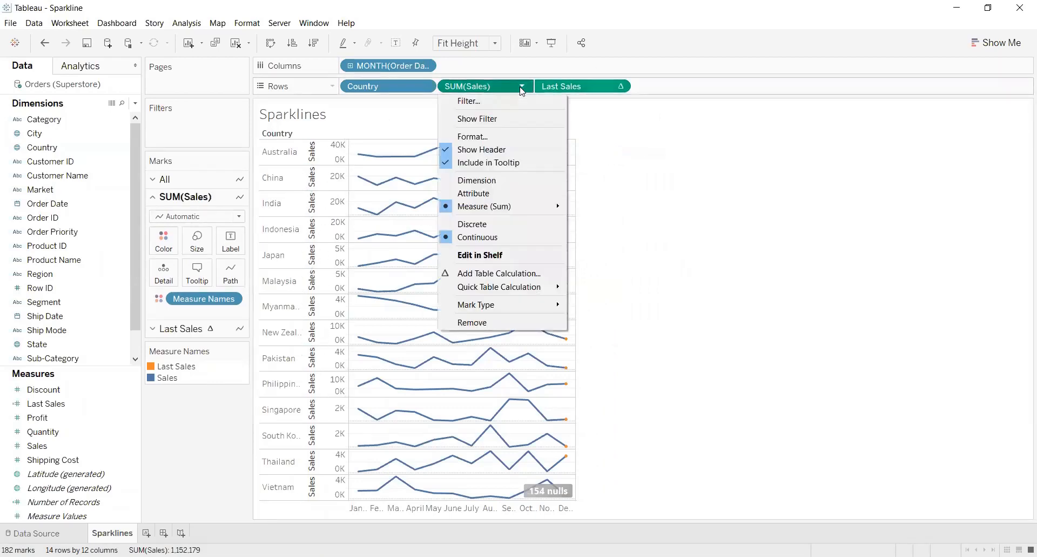
pyautogui.click(530, 155)
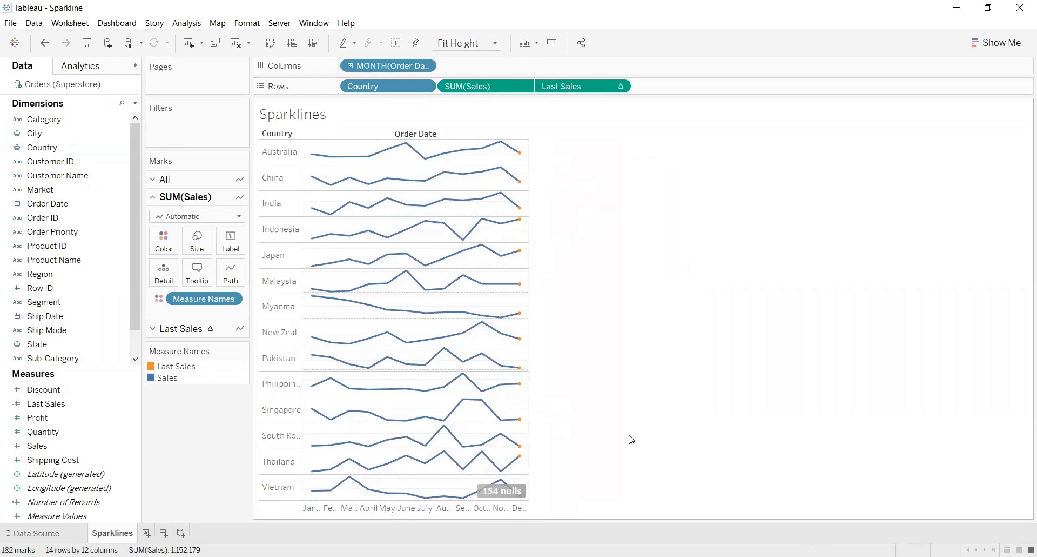
# Create a new worksheet with a map of Country, color it by Country, and set the mark type to Map
pyautogui.click(146, 533)
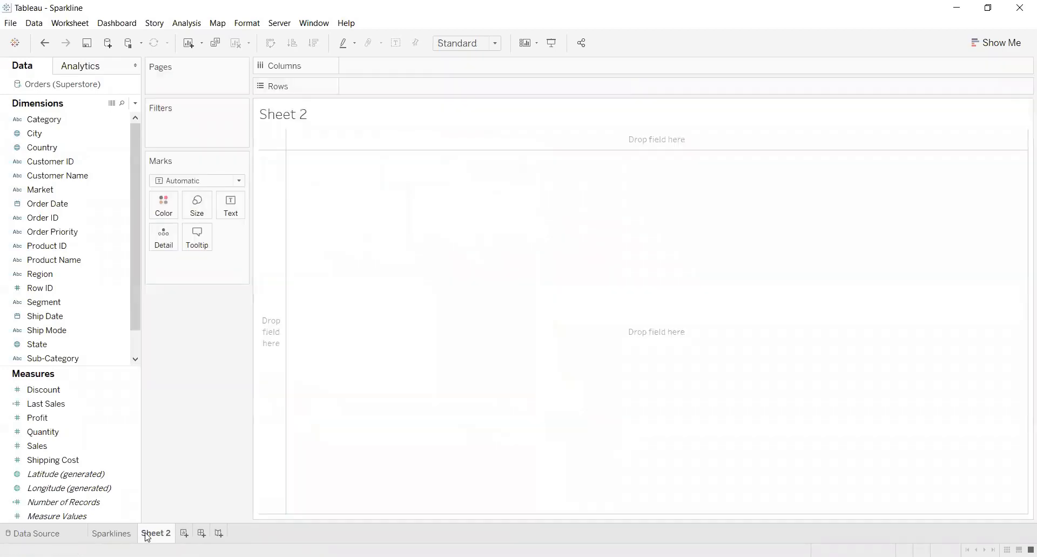
pyautogui.click(85, 146)
pyautogui.moveTo(85, 146); pyautogui.dragTo(466, 243)
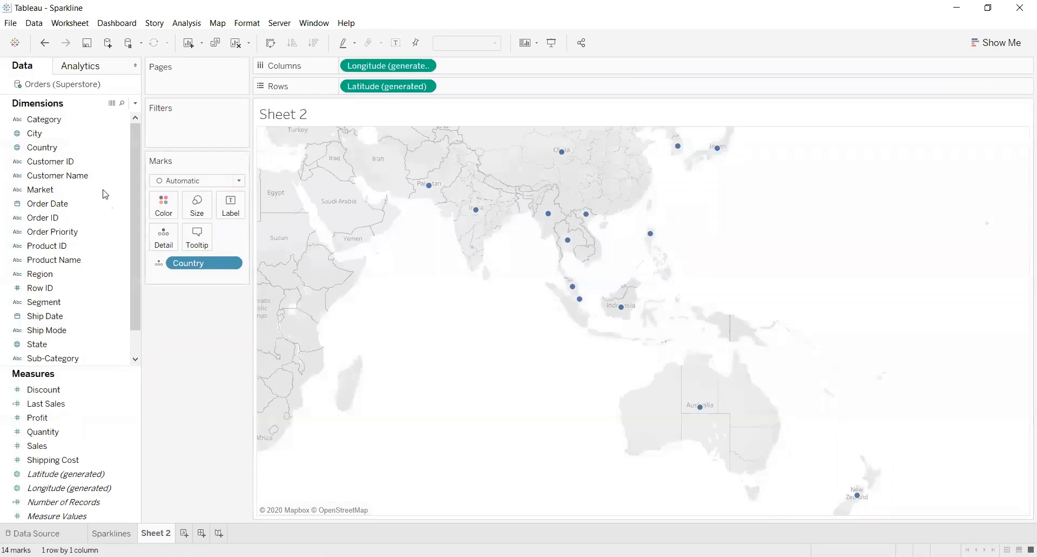
pyautogui.moveTo(63, 147); pyautogui.dragTo(171, 202)
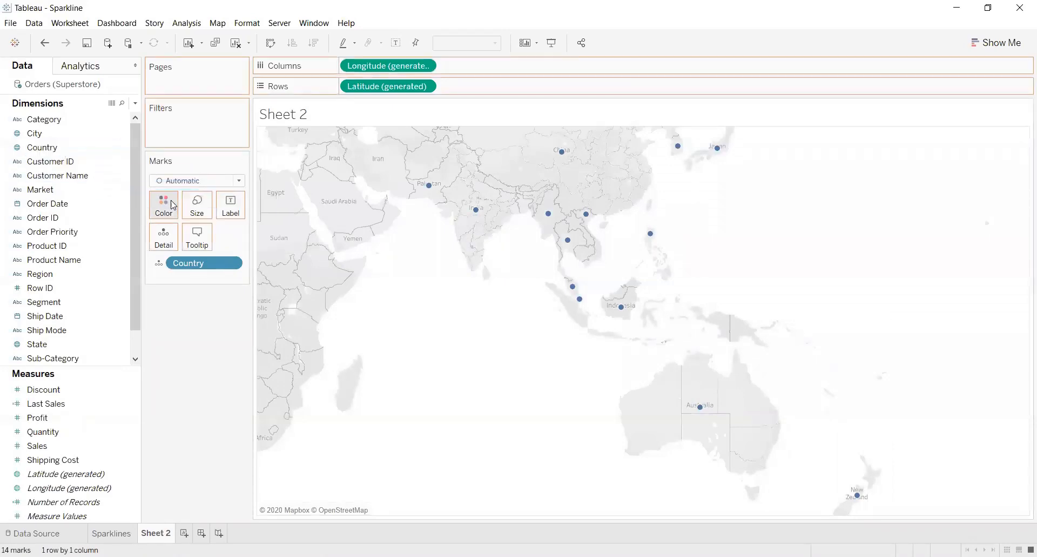
pyautogui.click(241, 181)
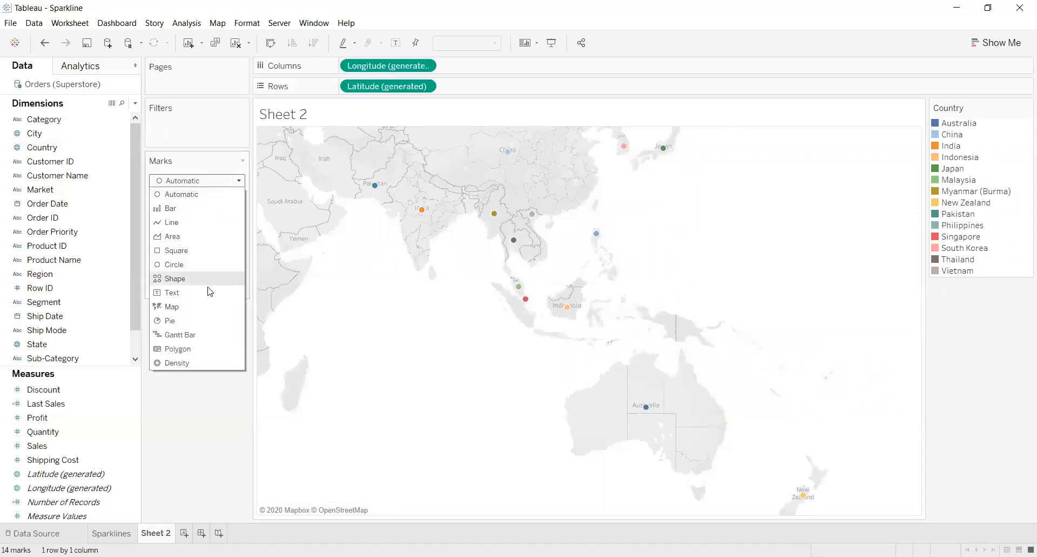
pyautogui.click(205, 307)
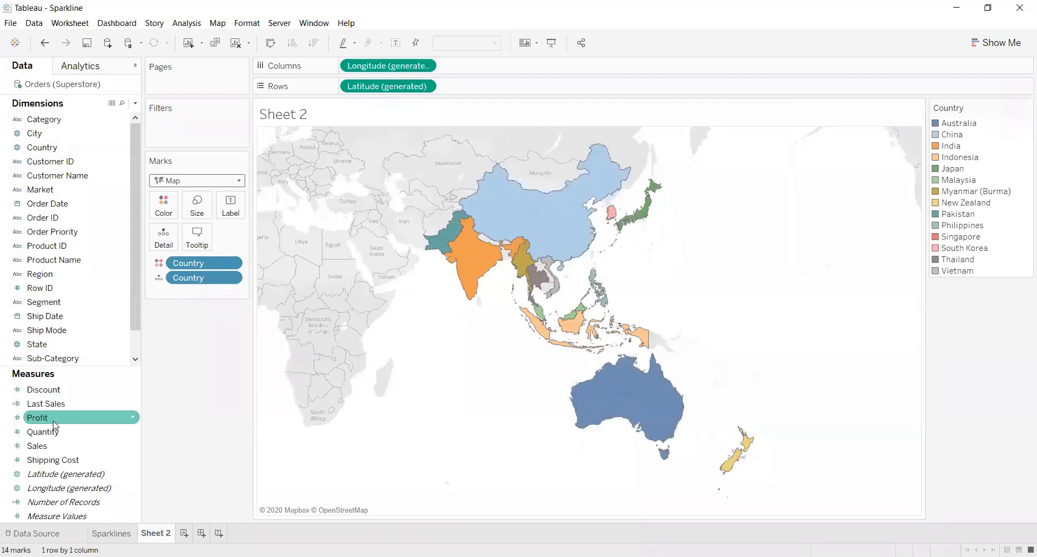
# Color the filled country map by the Profit measure instead of Country
pyautogui.click(40, 419)
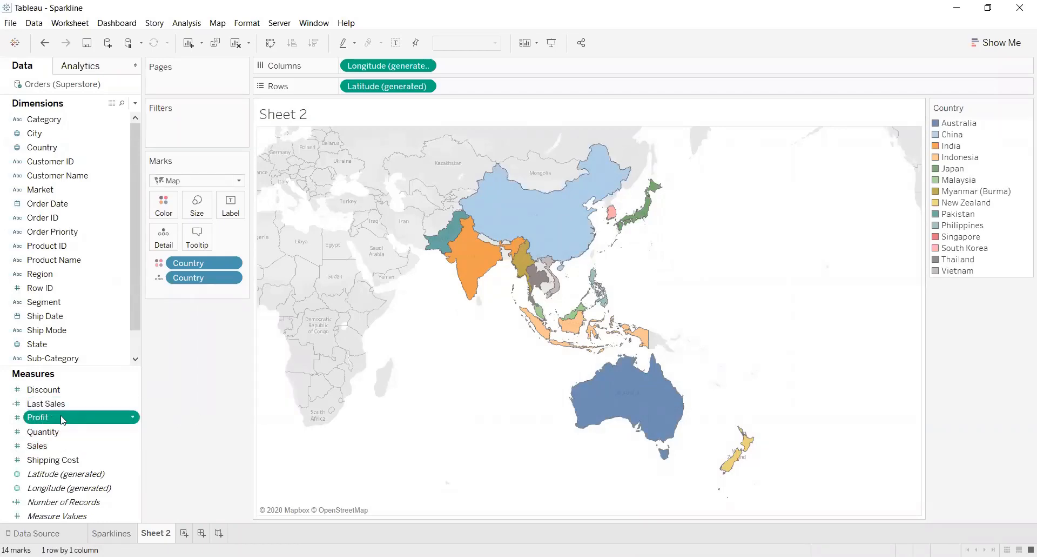
pyautogui.moveTo(60, 417); pyautogui.dragTo(174, 209)
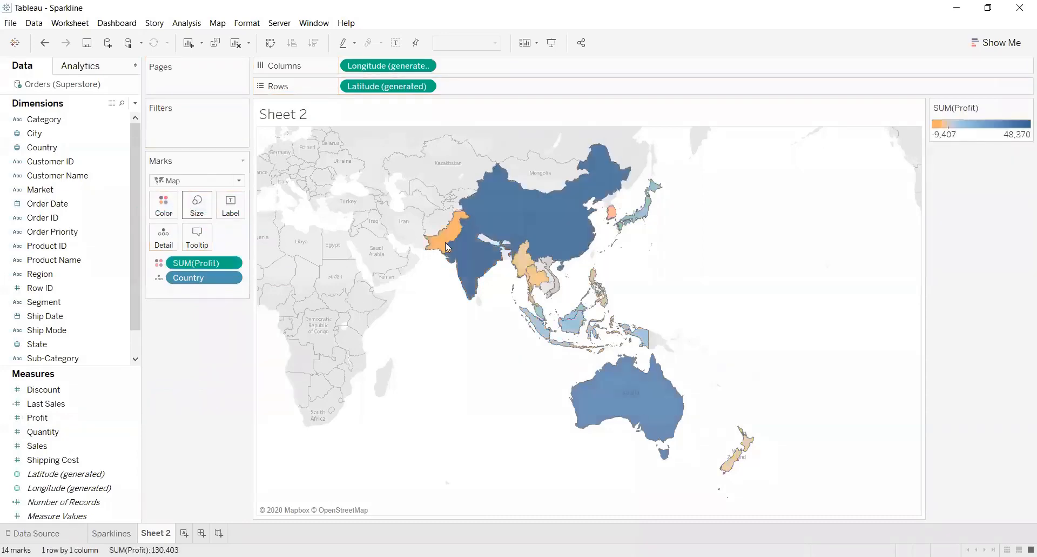
pyautogui.moveTo(519, 215)
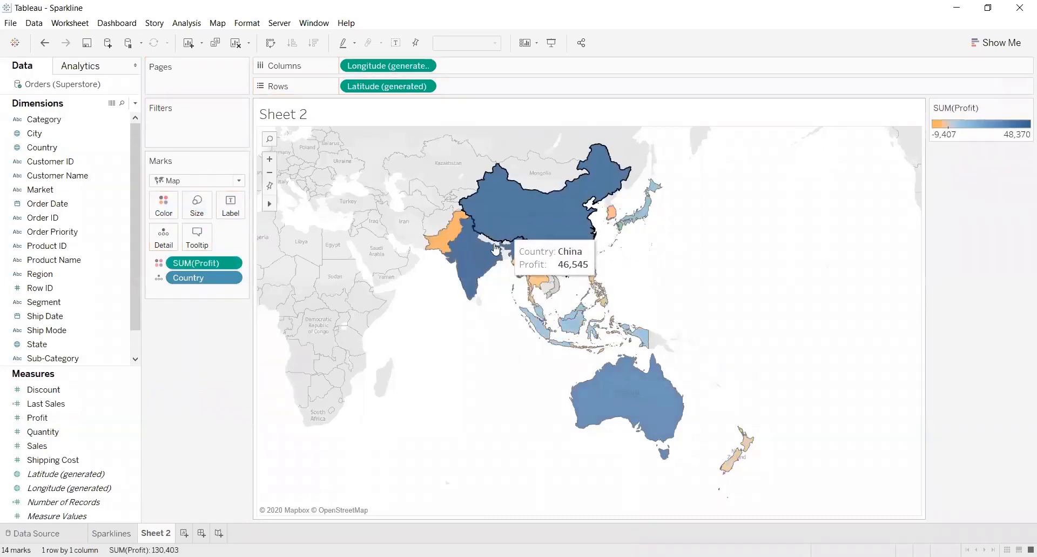
pyautogui.moveTo(483, 272)
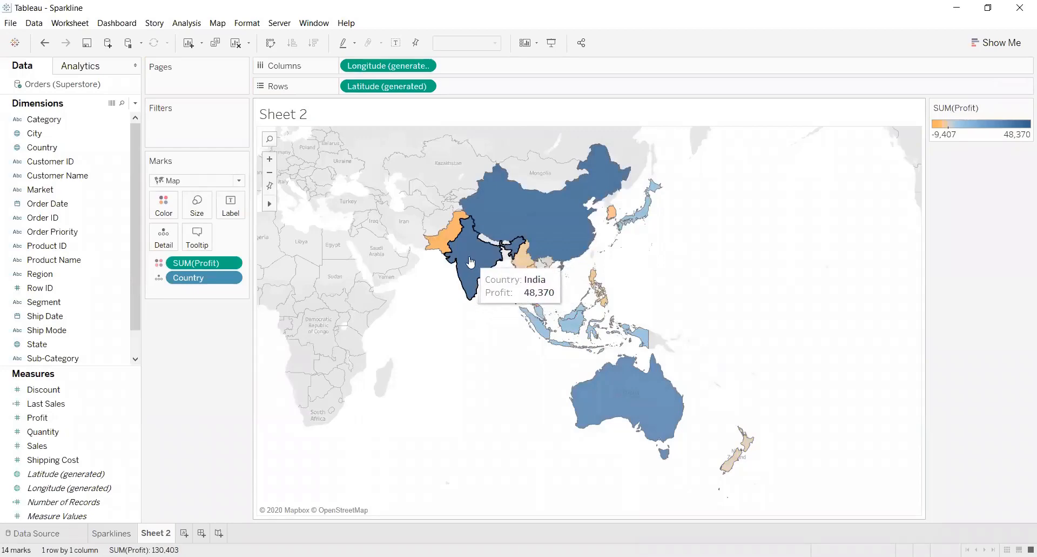
pyautogui.moveTo(469, 232)
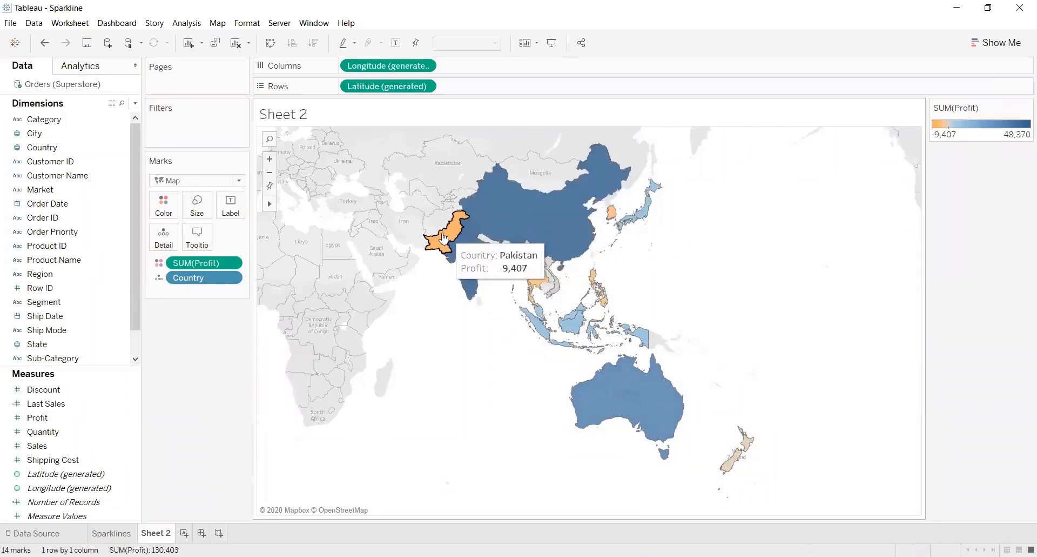
pyautogui.moveTo(542, 279)
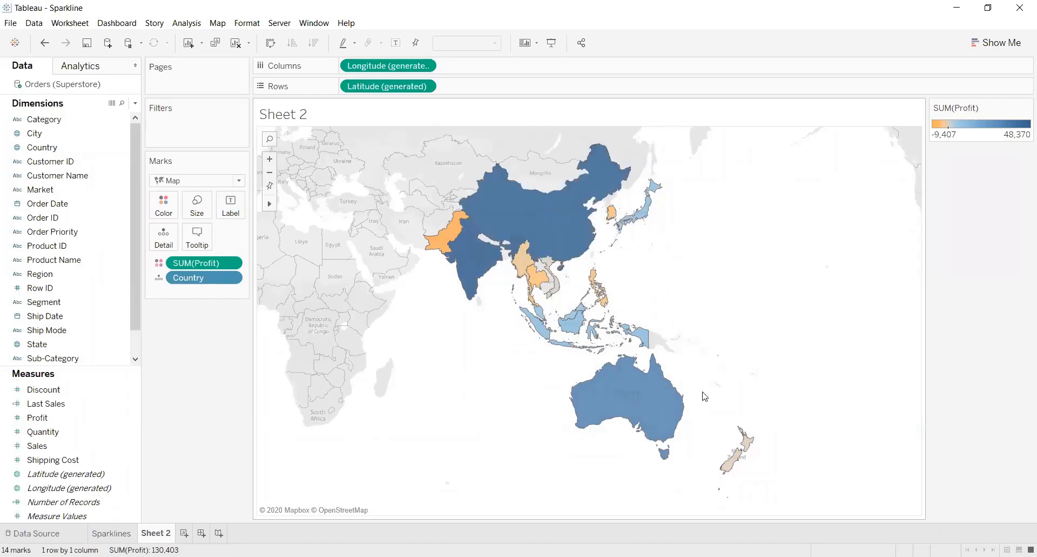
# Build a bar chart of SUM(Sales) by Category and Segment on a new worksheet
pyautogui.click(184, 535)
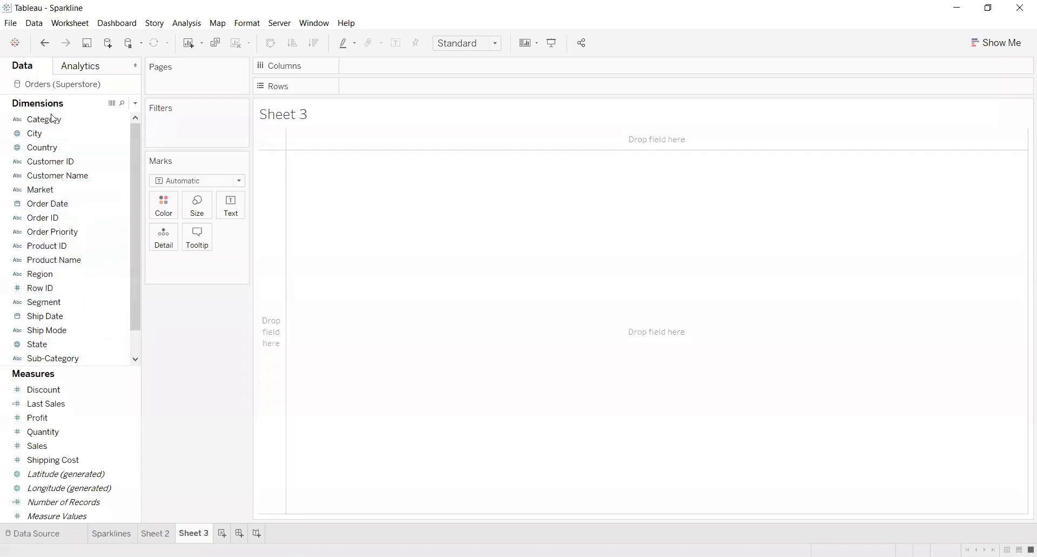
pyautogui.moveTo(53, 119); pyautogui.dragTo(466, 131)
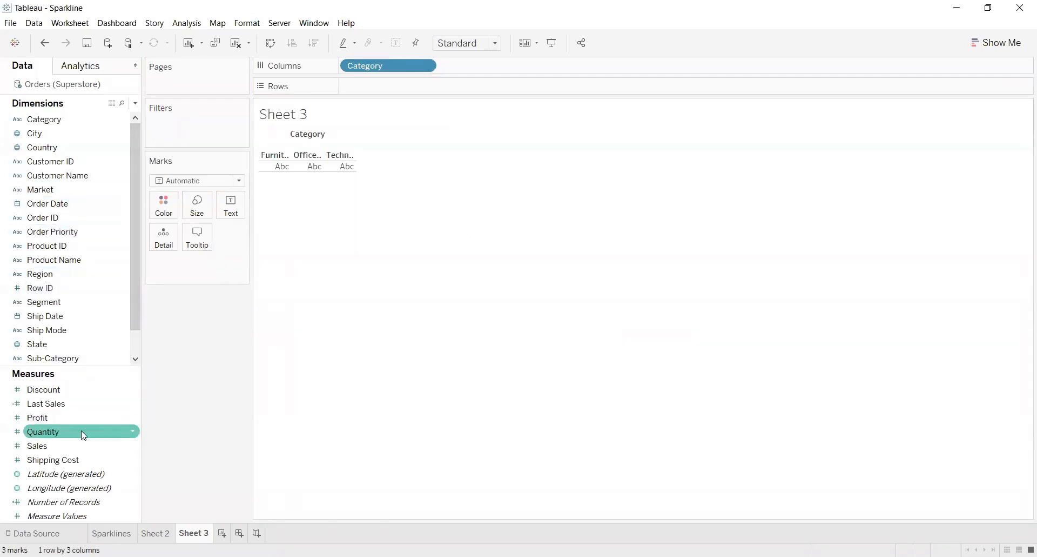
pyautogui.moveTo(83, 443); pyautogui.dragTo(487, 82)
pyautogui.click(474, 208)
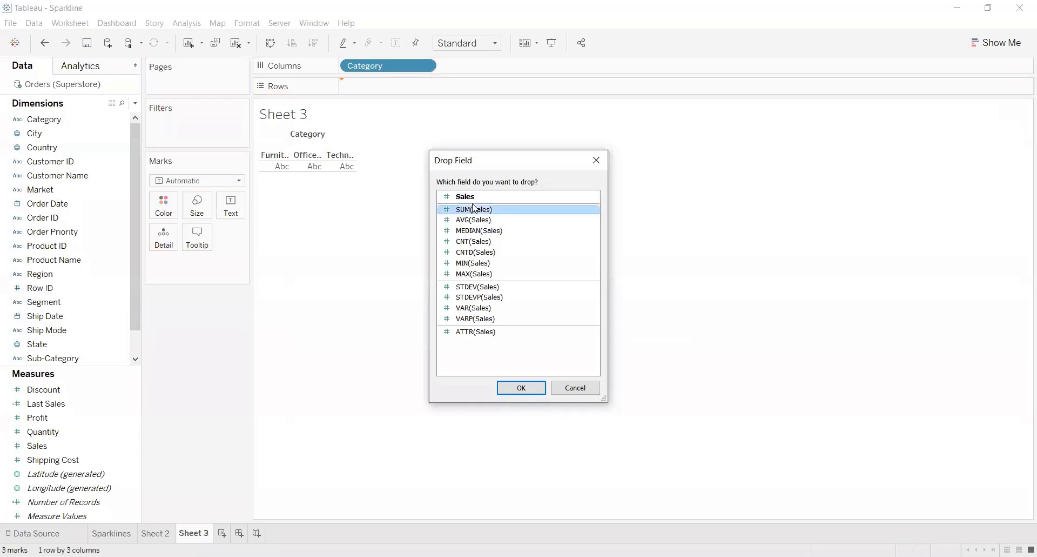
pyautogui.click(512, 386)
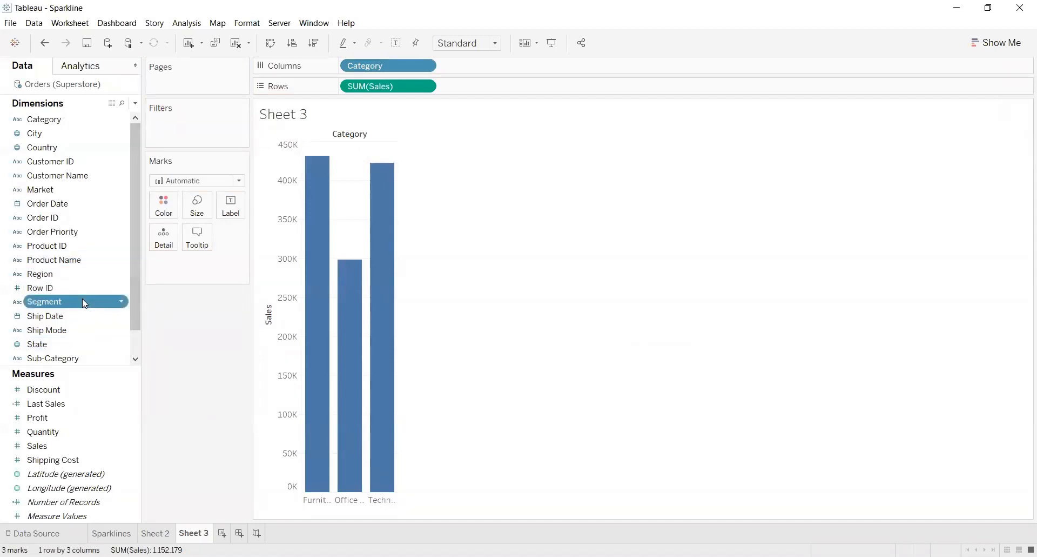
pyautogui.moveTo(82, 300); pyautogui.dragTo(530, 71)
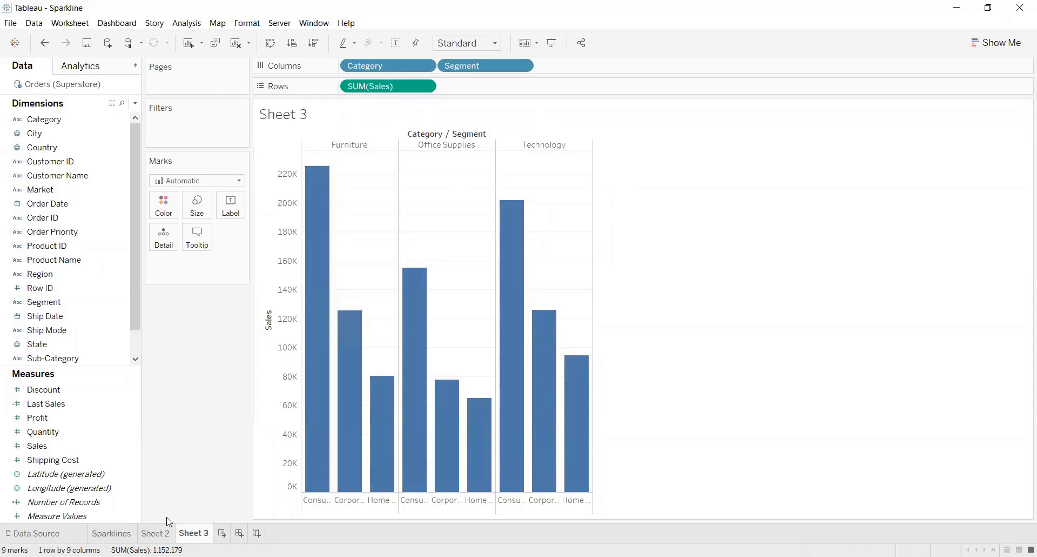
# Create a dashboard with Sheet 2 on top, Sheet 3 beneath it, and Sparklines beside Sheet 3
pyautogui.click(156, 532)
pyautogui.click(112, 532)
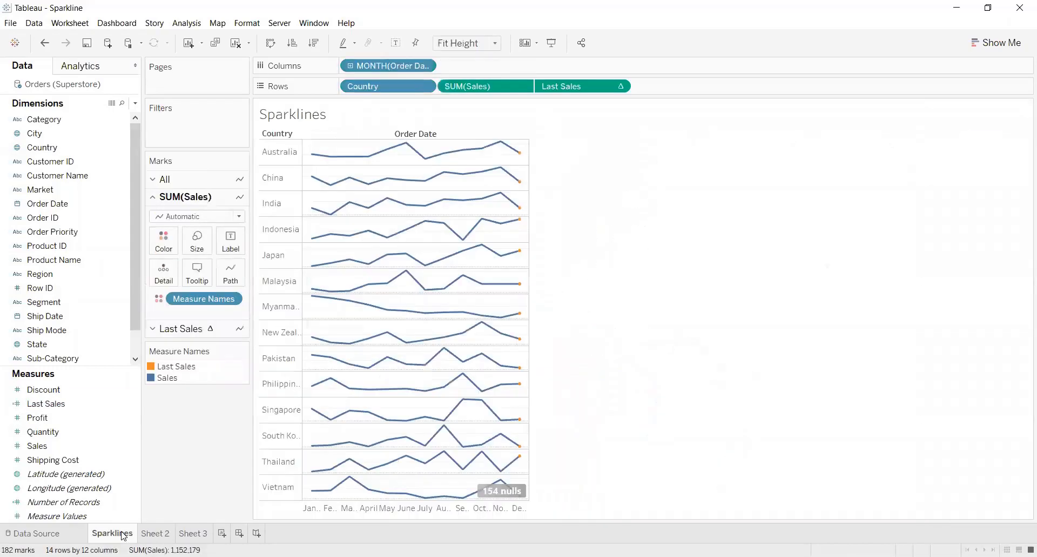
pyautogui.moveTo(518, 466)
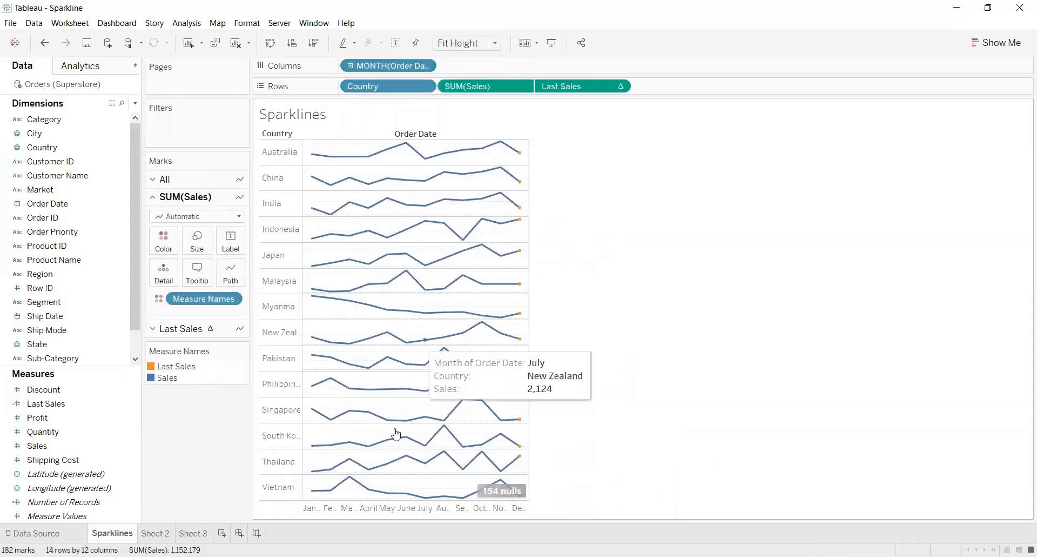
pyautogui.click(241, 534)
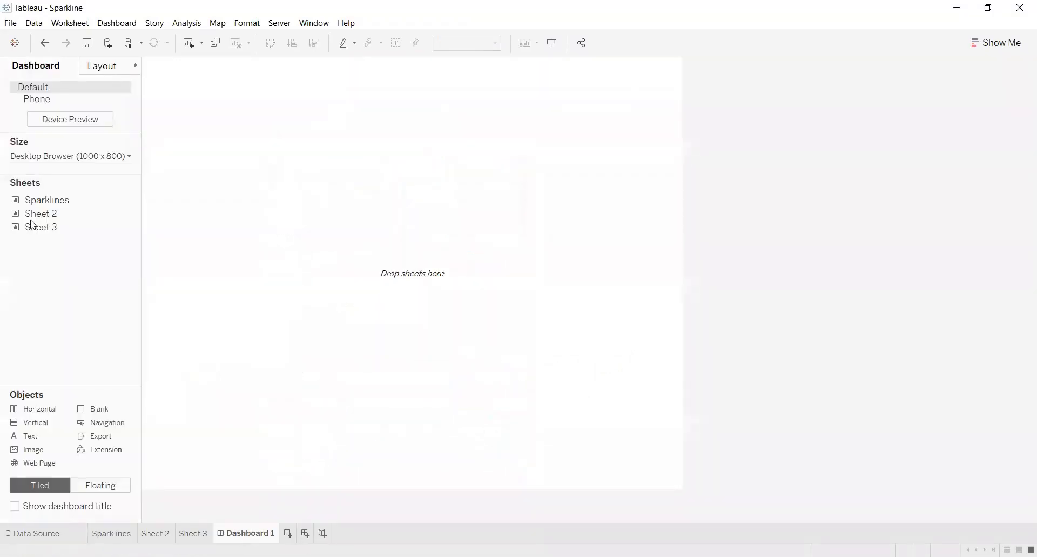
pyautogui.moveTo(34, 215); pyautogui.dragTo(414, 155)
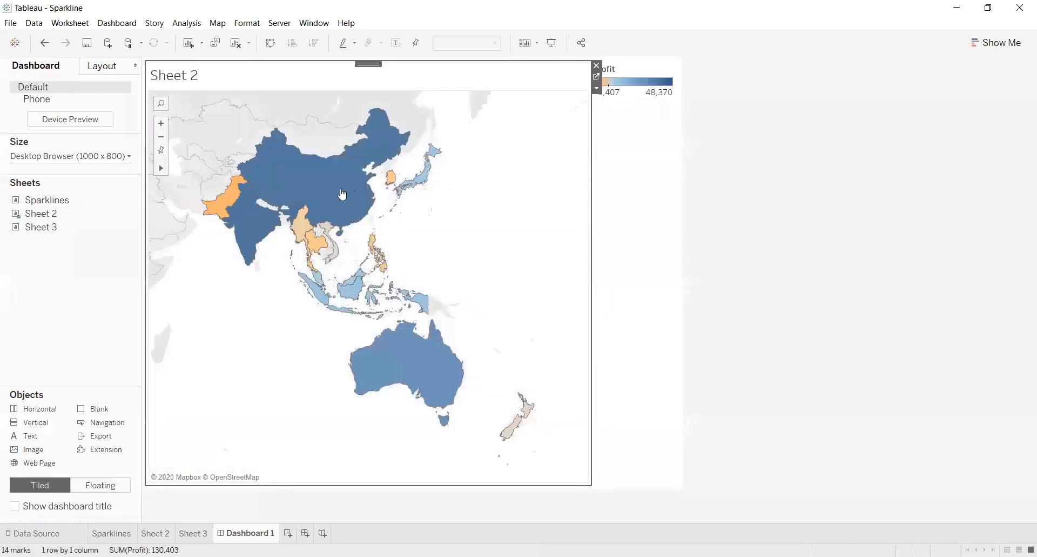
pyautogui.moveTo(72, 227)
pyautogui.mouseDown()
pyautogui.moveTo(285, 341)
pyautogui.moveTo(324, 378)
pyautogui.mouseUp()
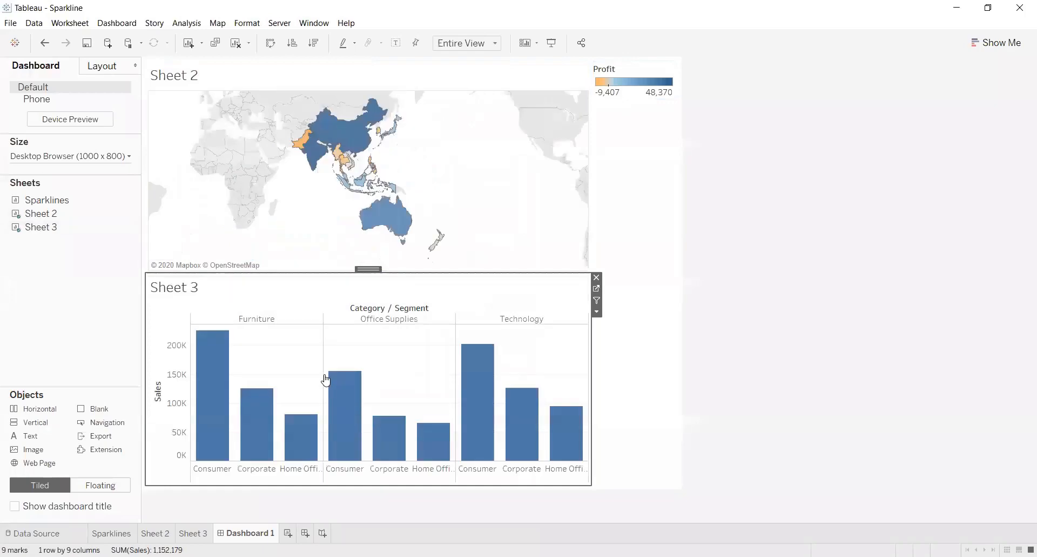
pyautogui.moveTo(47, 200); pyautogui.dragTo(575, 311)
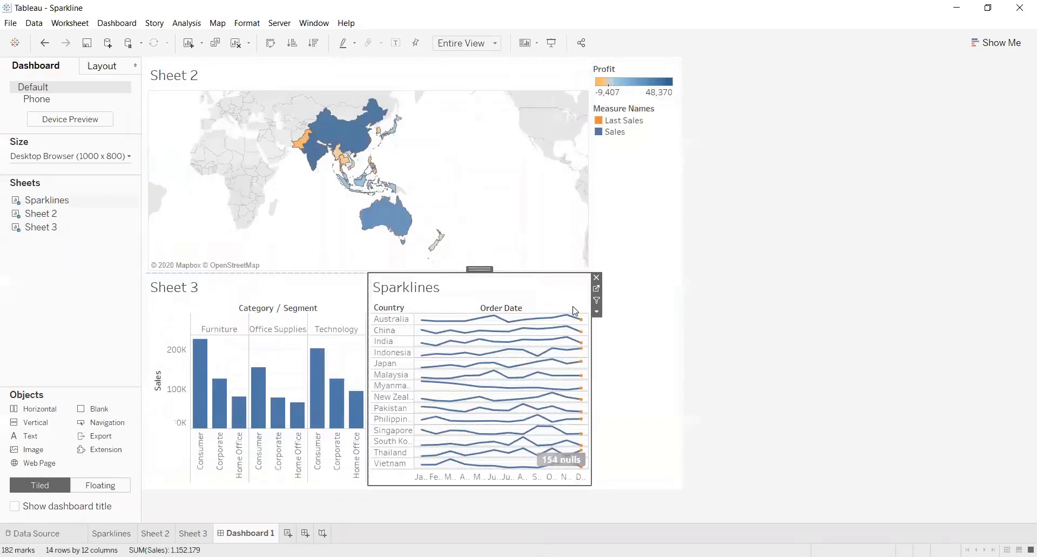
# Widen the chart area of the dashboard by narrowing the legend column
pyautogui.click(662, 297)
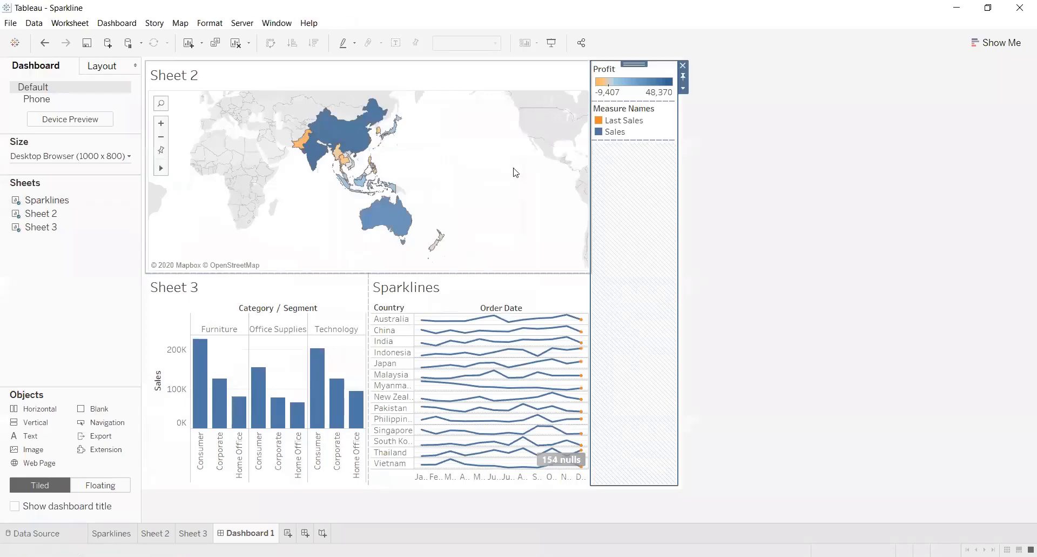
pyautogui.click(547, 202)
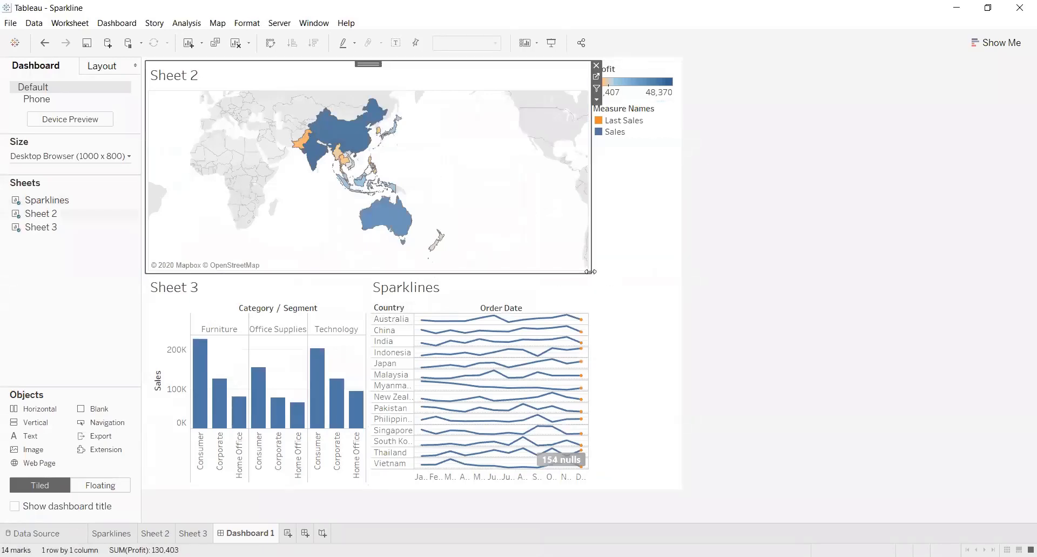
pyautogui.click(581, 249)
pyautogui.moveTo(582, 249); pyautogui.dragTo(628, 252)
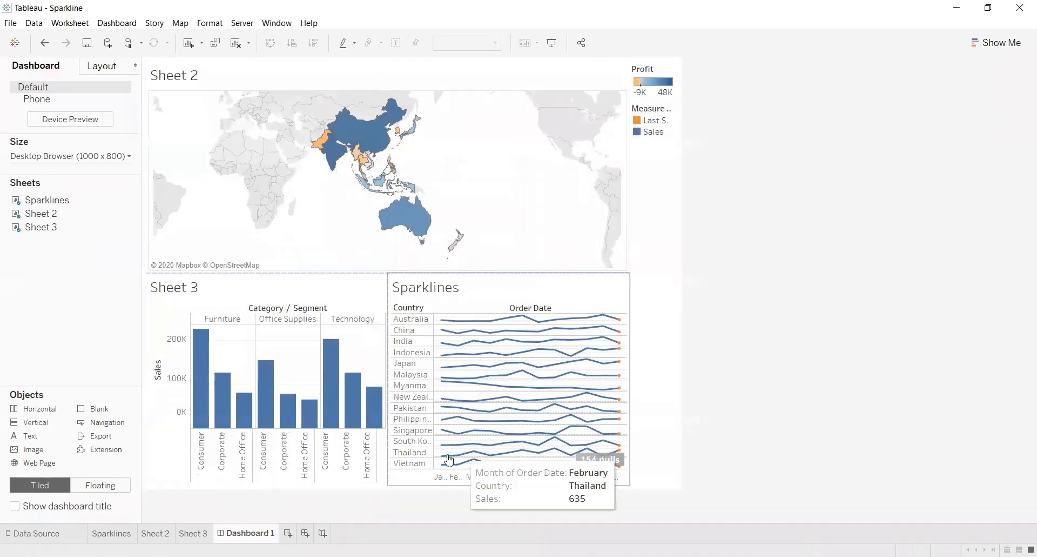
# Set the dashboard's fixed height to 900 px, keeping the width at 1000 px
pyautogui.click(131, 157)
pyautogui.click(112, 229)
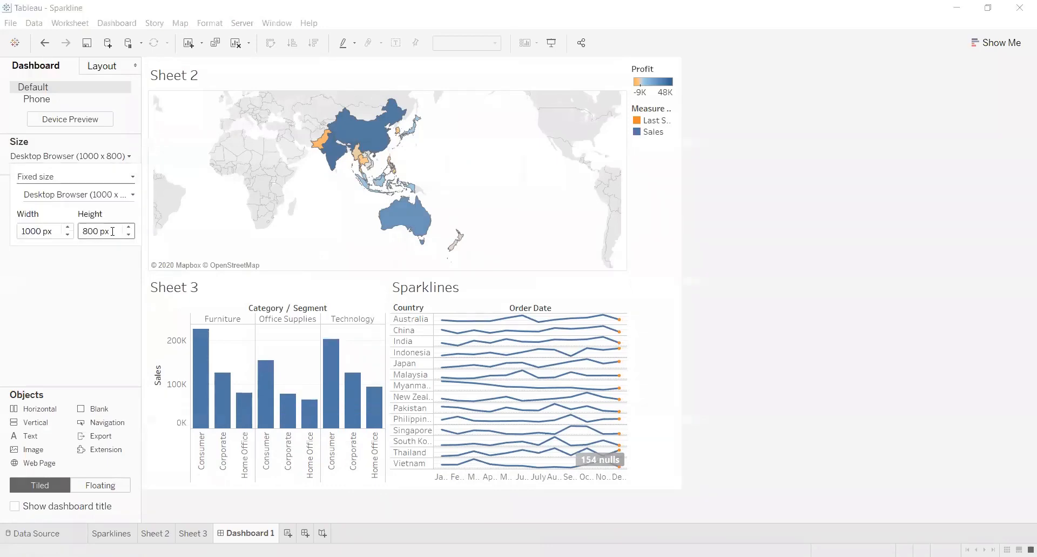
pyautogui.click(125, 228)
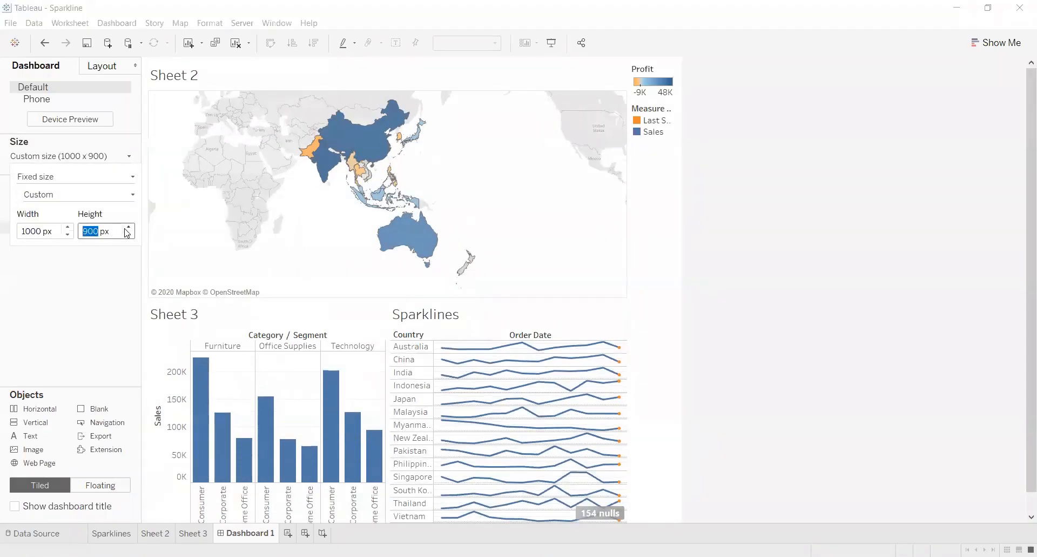
pyautogui.click(1021, 138)
pyautogui.moveTo(1021, 170); pyautogui.dragTo(1021, 185)
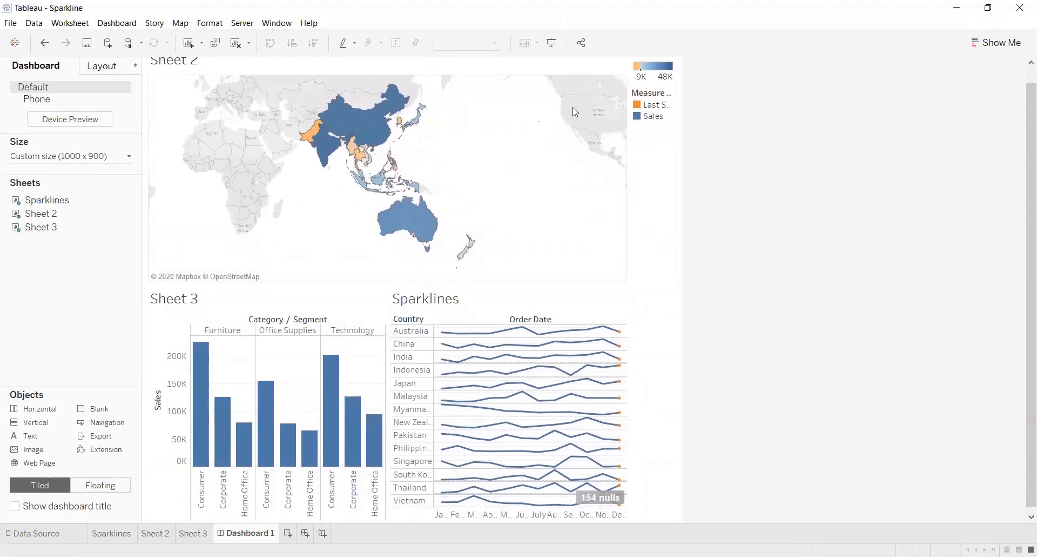
# Try the Sheet 2 map as a dashboard filter with India selected, and turn the filter off and clear the selection
pyautogui.click(555, 112)
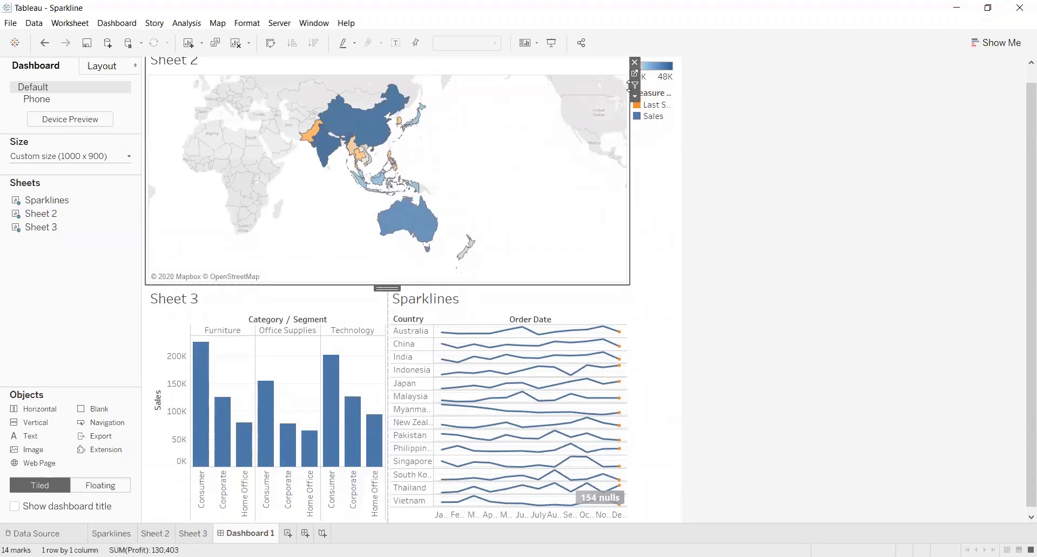
pyautogui.click(704, 198)
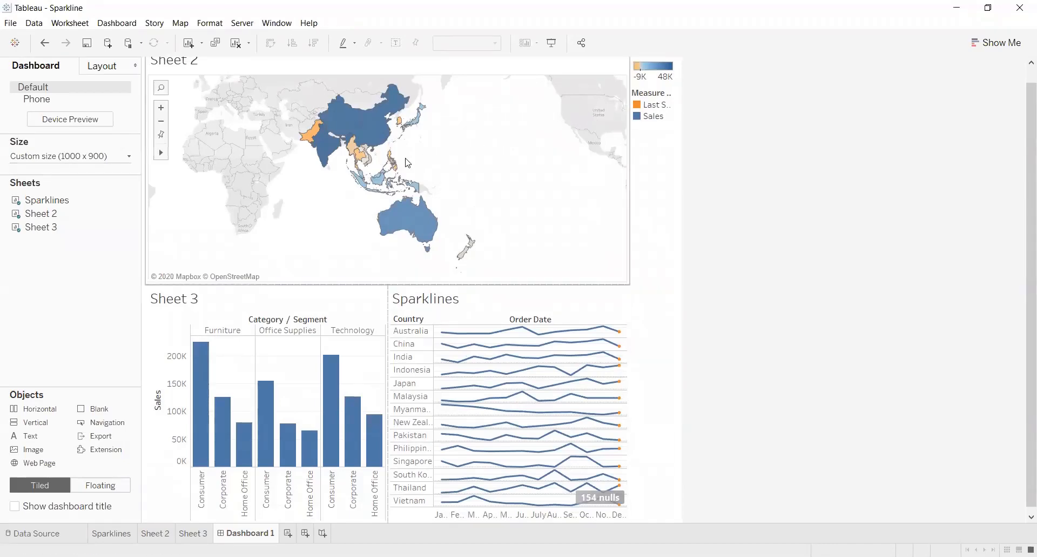
pyautogui.click(325, 148)
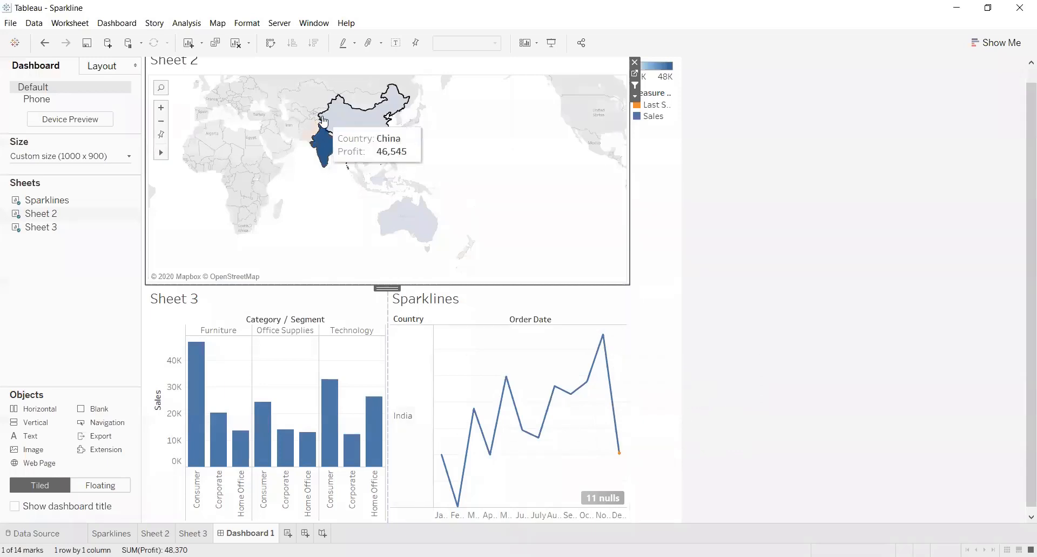
pyautogui.click(641, 85)
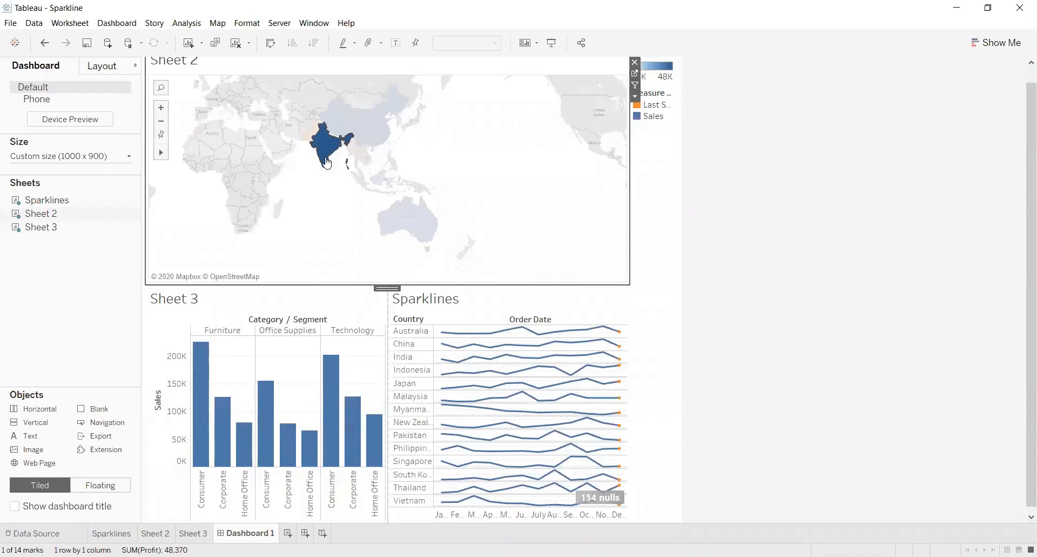
pyautogui.click(500, 215)
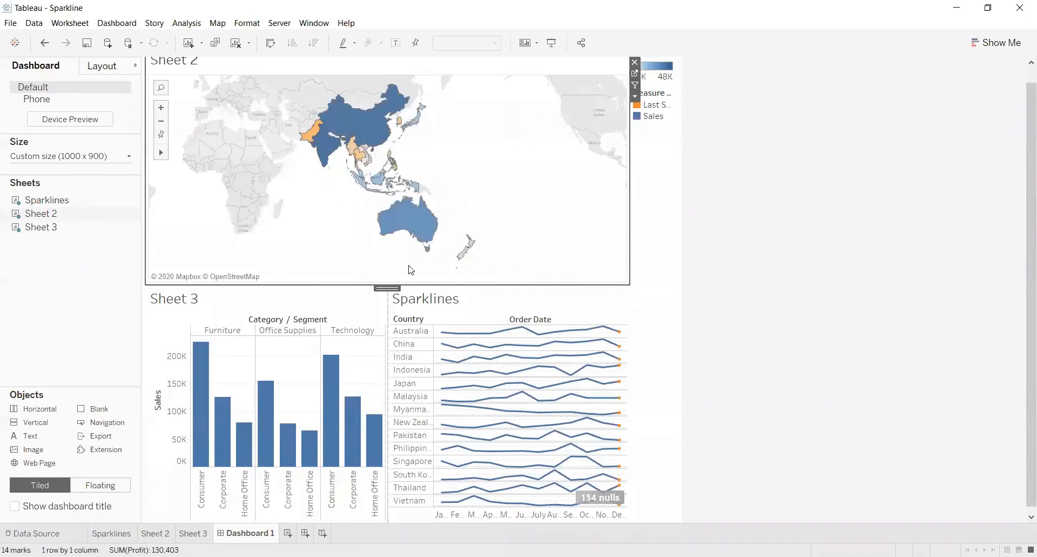
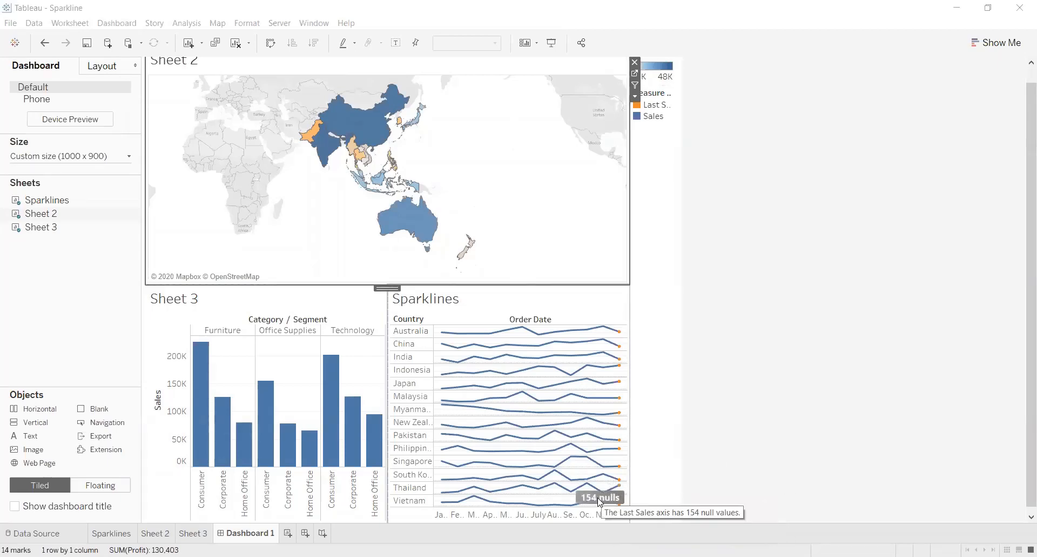
# Leave the dashboard and open the Sheet 2 worksheet containing the profit map by country
pyautogui.click(186, 533)
pyautogui.click(153, 533)
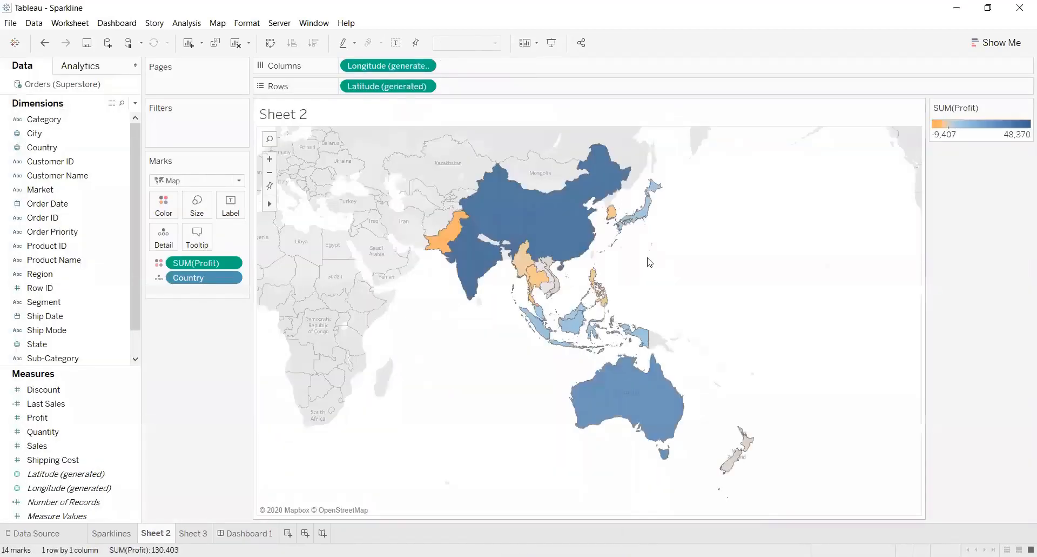